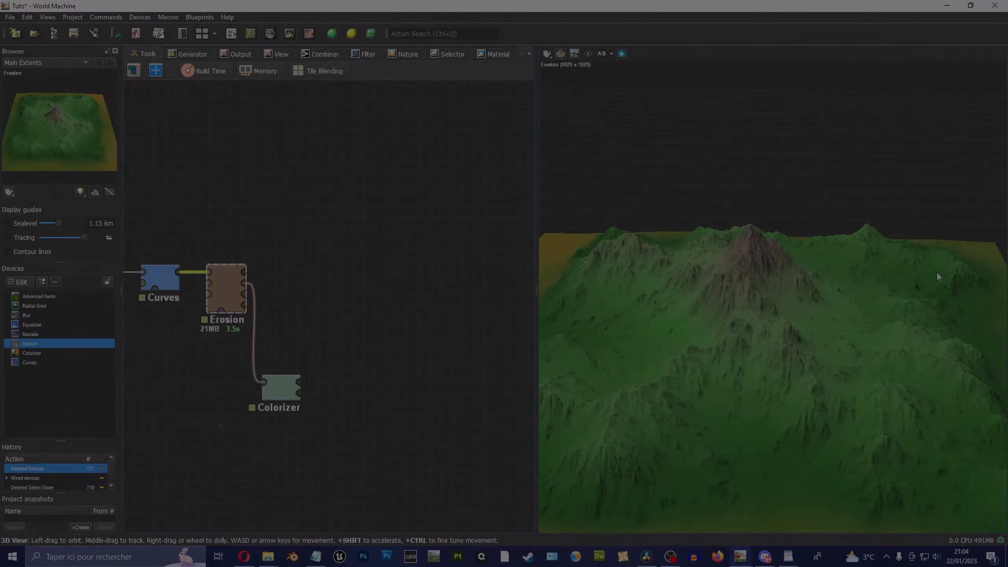
Step: Delete the Colorizer device connected to Erosion and preview the Erosion device
mouse_move(937, 272)
left_mouse_down()
mouse_move(995, 278)
mouse_move(927, 270)
left_mouse_up()
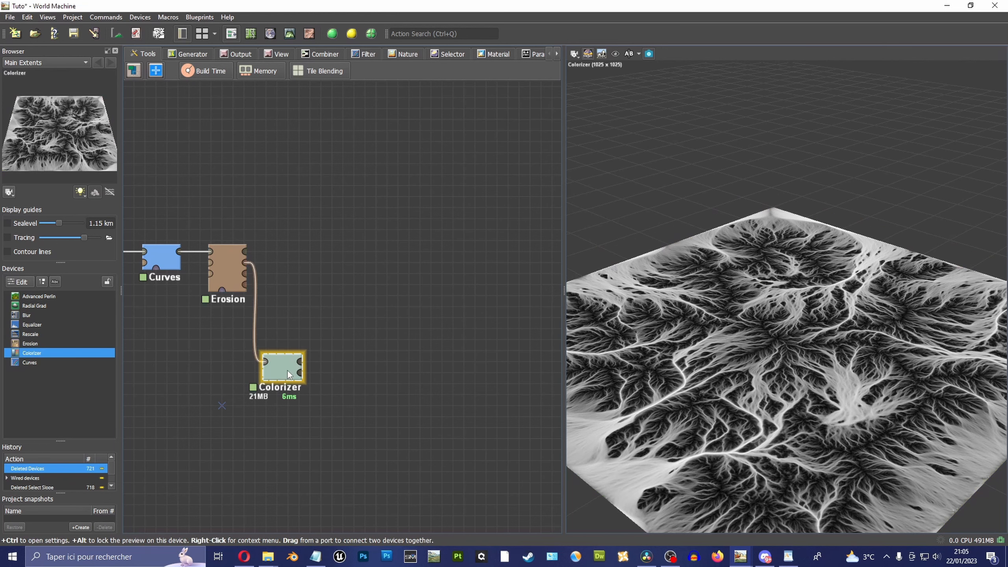
left_click_drag(286, 370, 287, 348)
left_click(218, 247)
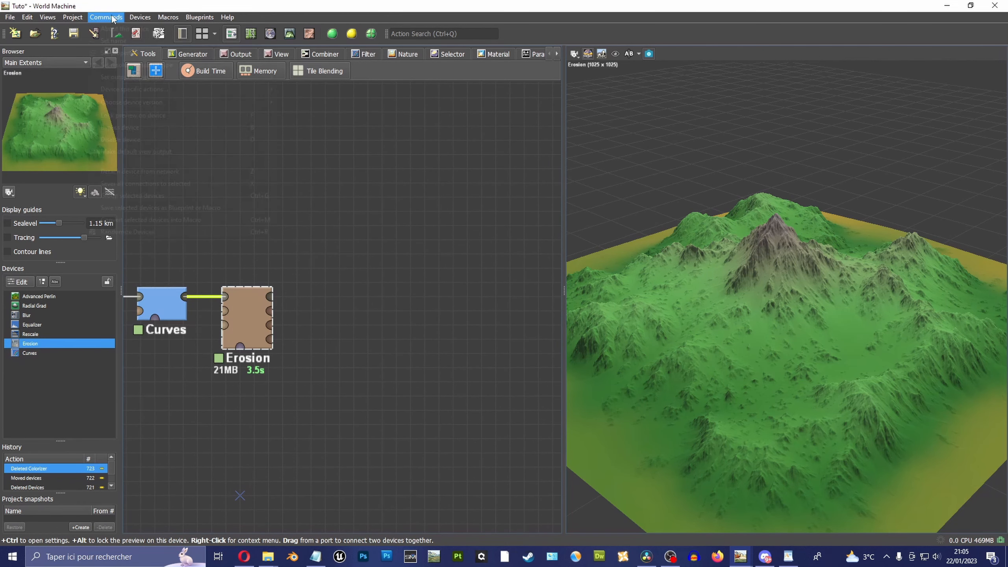
Step: Add a Combiner device beside Erosion and set its method to Root
left_click(142, 19)
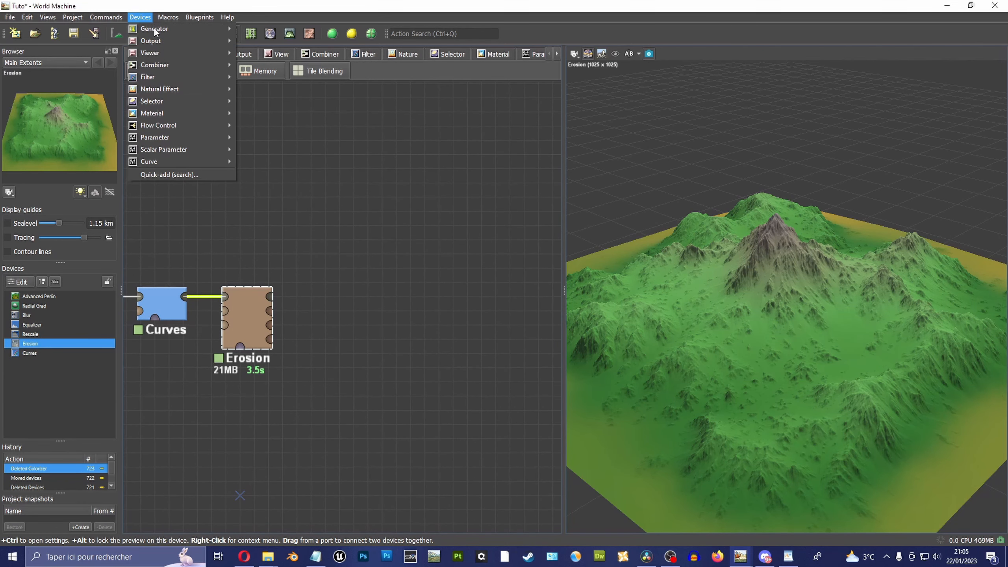
mouse_move(173, 65)
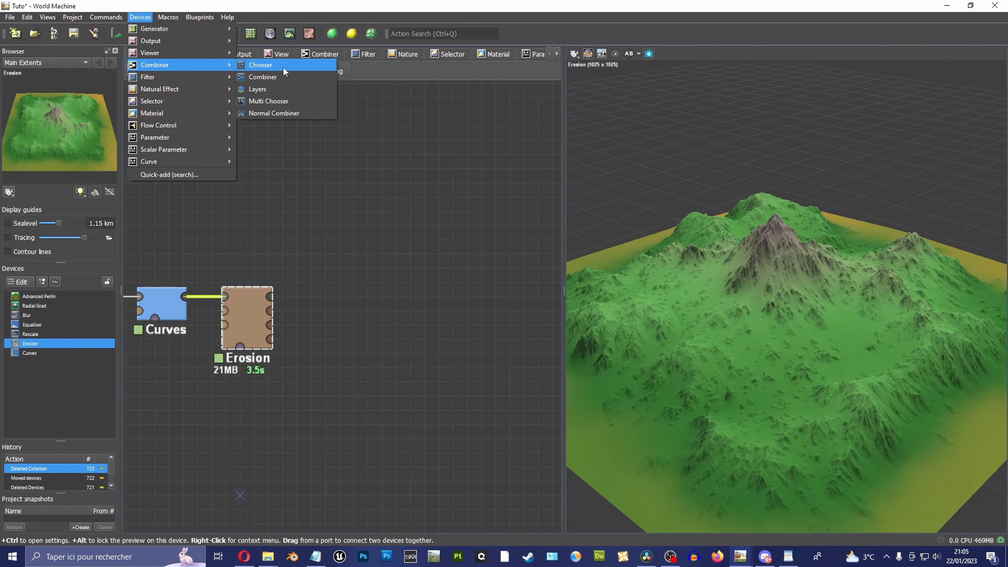
left_click(261, 79)
left_click(345, 295)
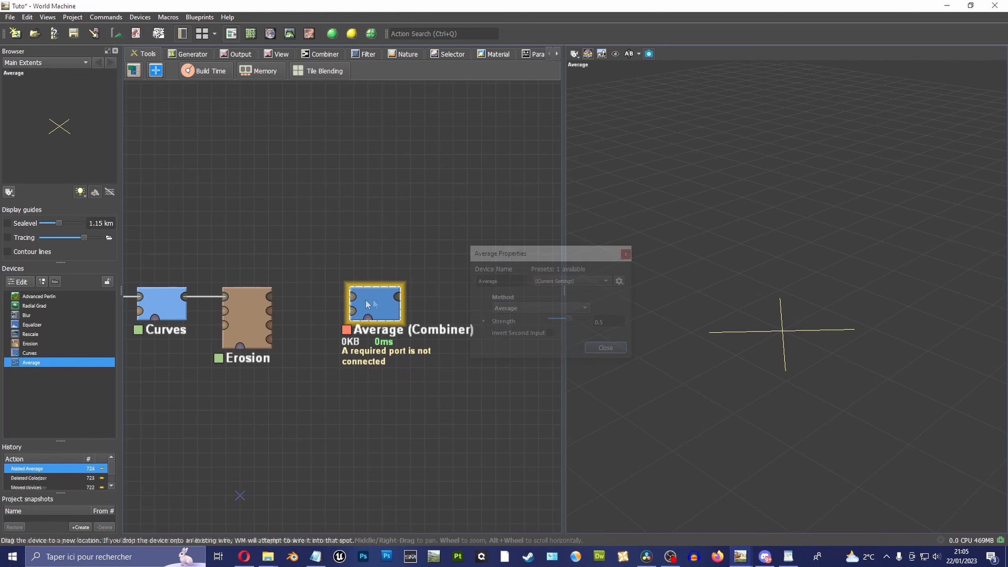
left_click(537, 306)
left_click(512, 421)
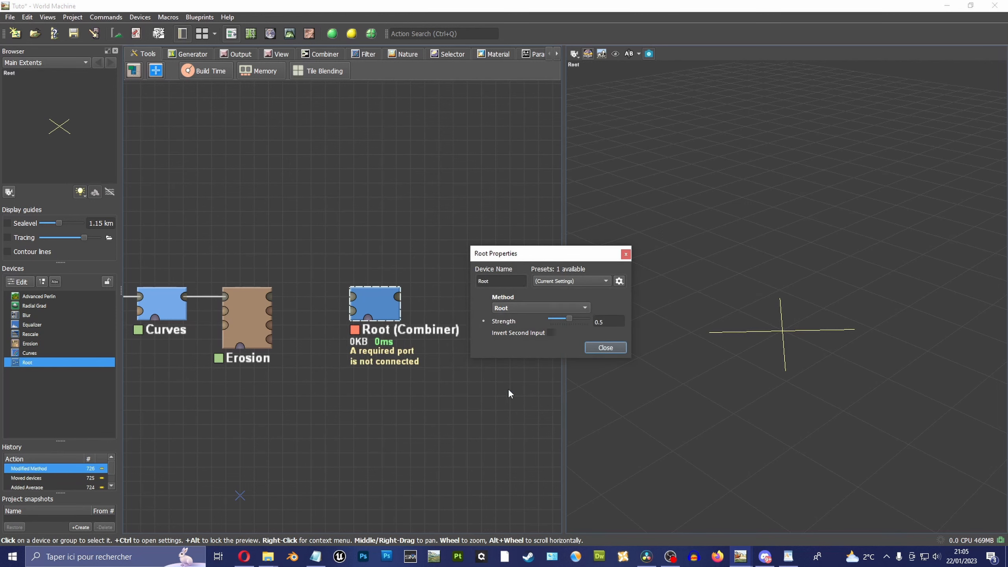
left_click(615, 348)
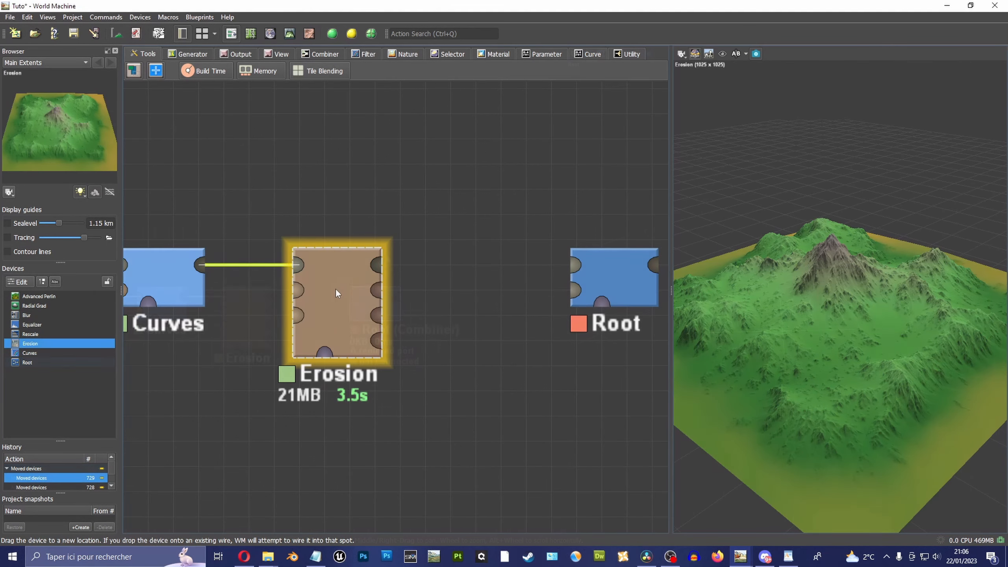
Step: Wire Erosion's second output to the Root combiner's first input and its Deposition Mask output to the second input
left_click_drag(336, 289, 307, 304)
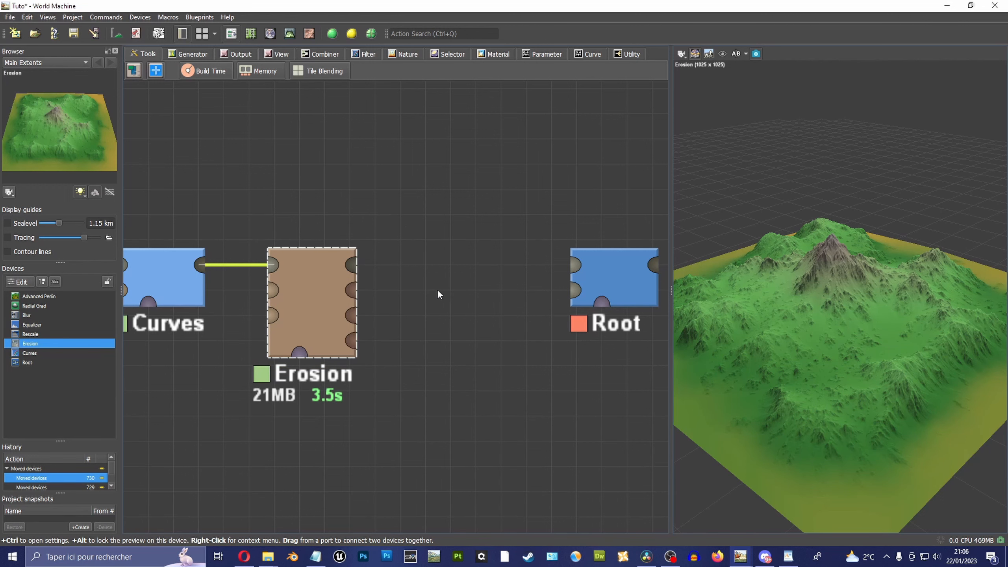
right_click_drag(437, 289, 392, 298)
left_click_drag(314, 300, 534, 272)
left_click_drag(576, 282, 531, 304)
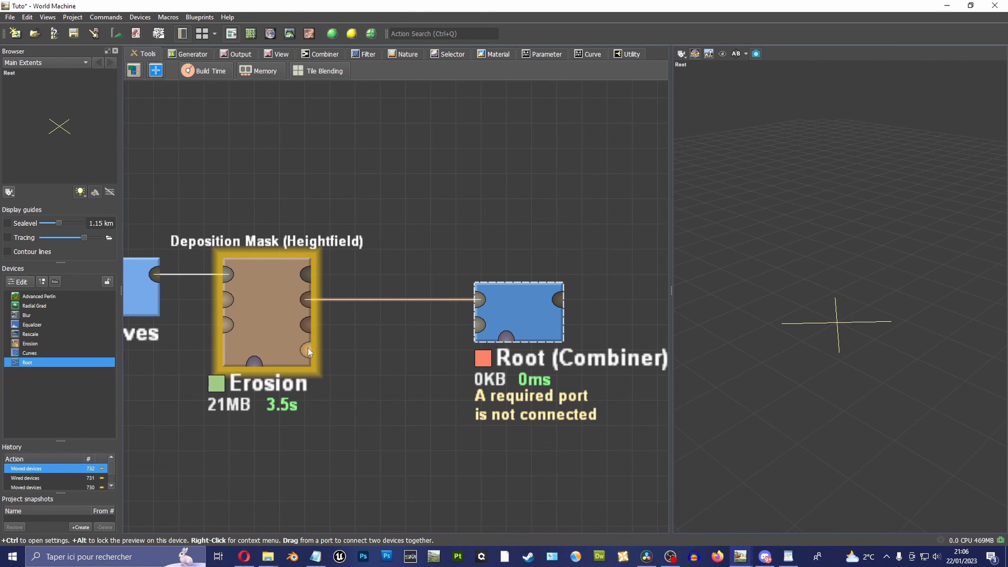
left_click_drag(308, 349, 483, 324)
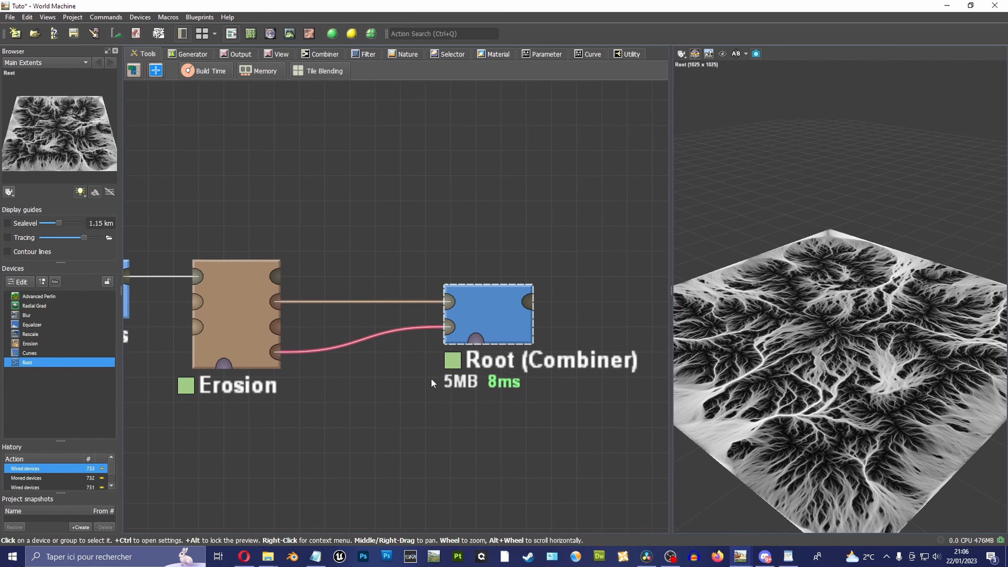
Step: Move the Root combiner down so it sits lower than the Erosion device
left_click_drag(670, 243, 582, 244)
left_click_drag(799, 282, 732, 300)
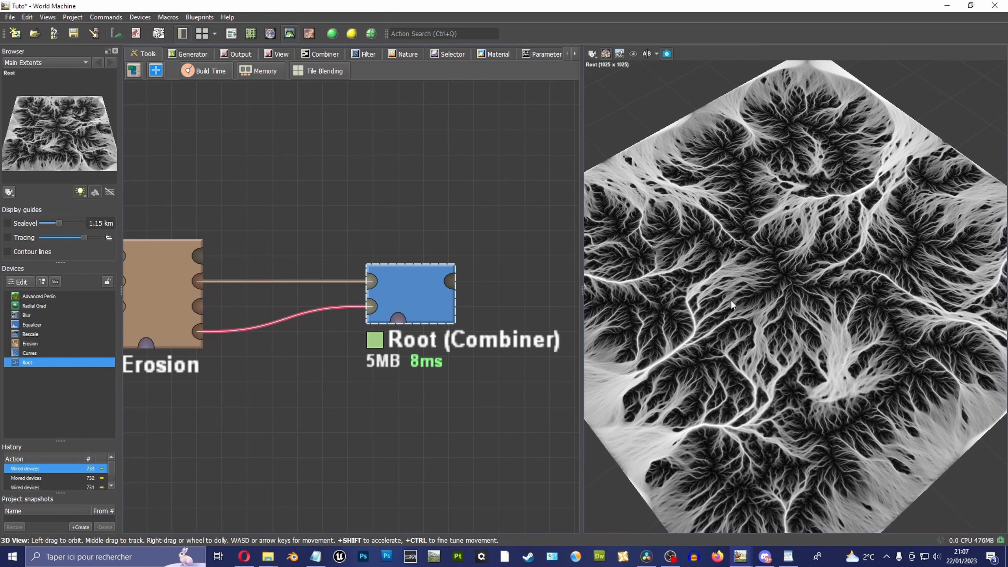
middle_click_drag(500, 229, 440, 213)
left_click_drag(358, 289, 334, 390)
scroll(371, 301, "down", 3)
middle_click_drag(371, 297, 314, 290)
Step: Add a Colorizer device beside the Root combiner and wire Root's output to its input
left_click(120, 18)
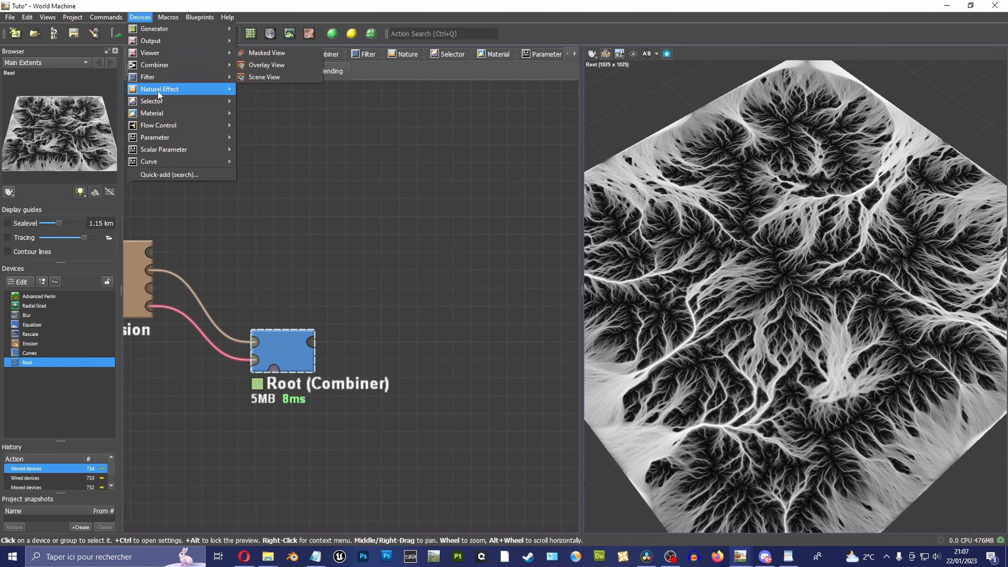
mouse_move(179, 113)
left_click(285, 125)
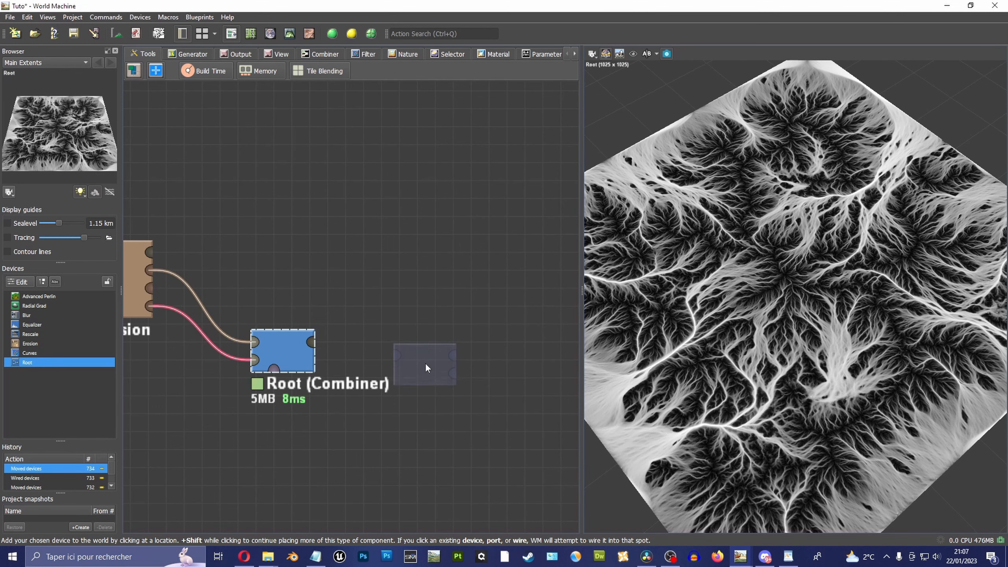
left_click(425, 368)
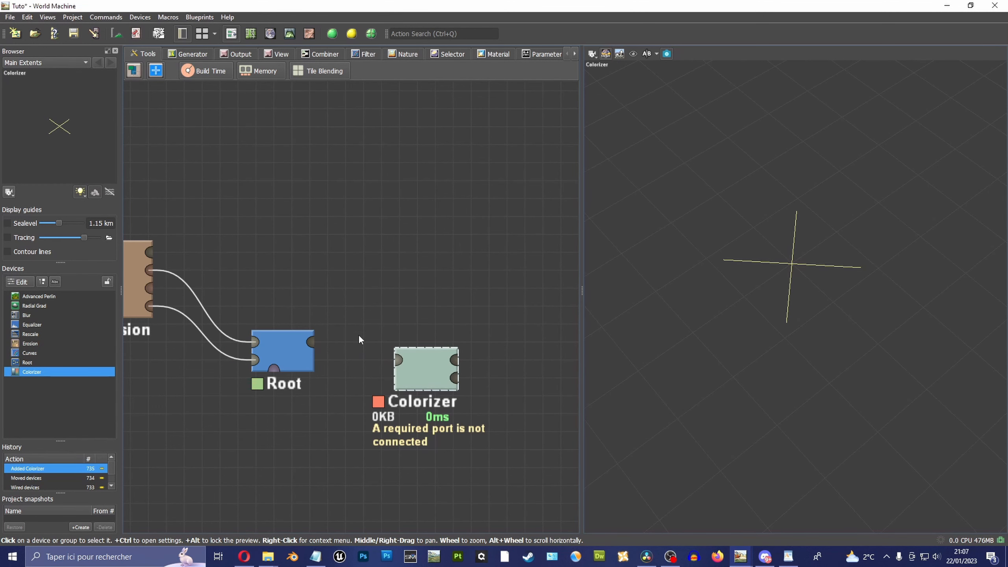
scroll(359, 334, "up", 1)
double_click(444, 368)
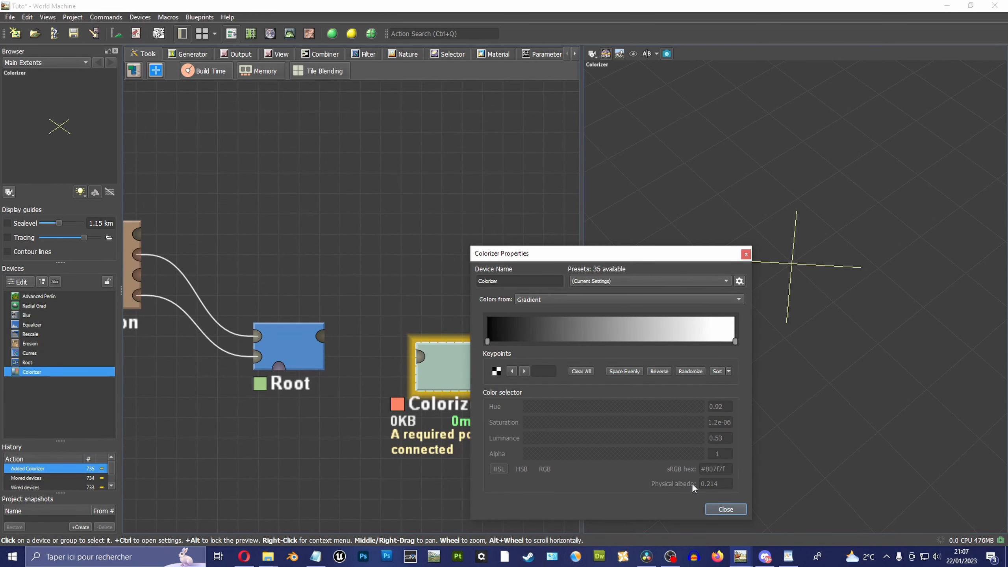
left_click(721, 513)
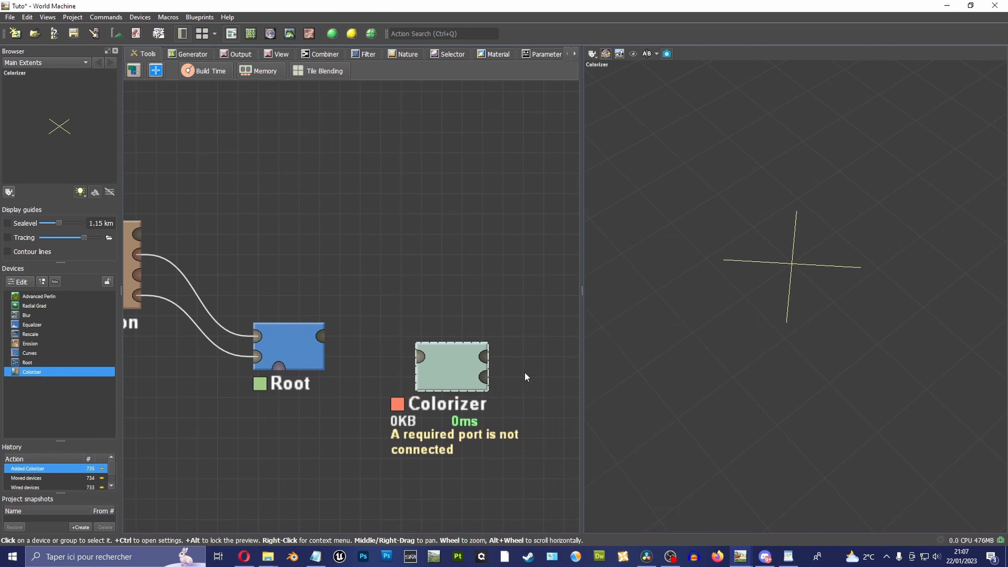
left_click_drag(319, 336, 444, 382)
Step: Apply the Mask - Red Green Bimodal preset to the Colorizer
double_click(447, 391)
left_click_drag(585, 257, 392, 93)
left_click(472, 120)
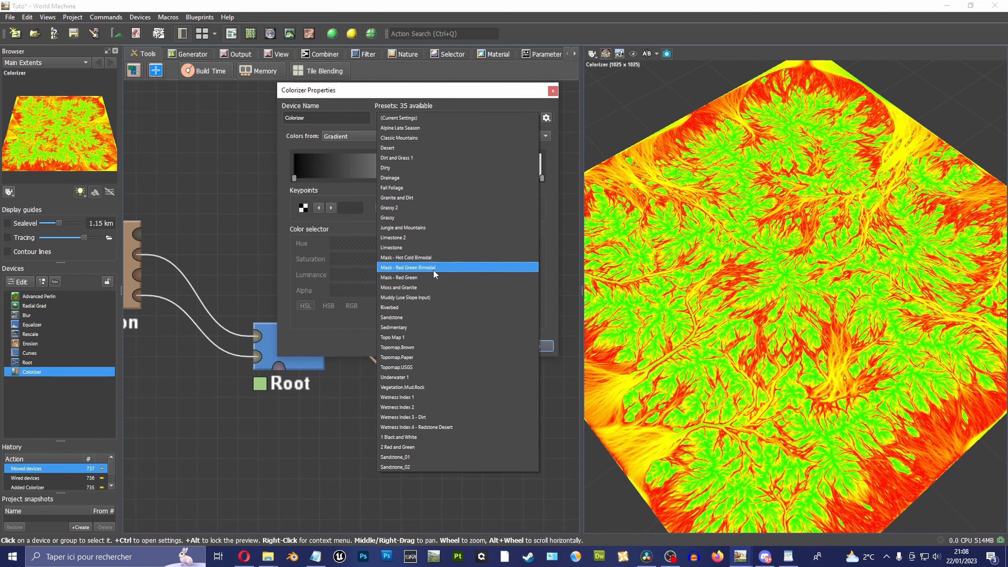
left_click(433, 268)
Step: Shift the red keypoint of the Colorizer's gradient to 0.7818 and close its properties
left_click_drag(450, 178, 468, 178)
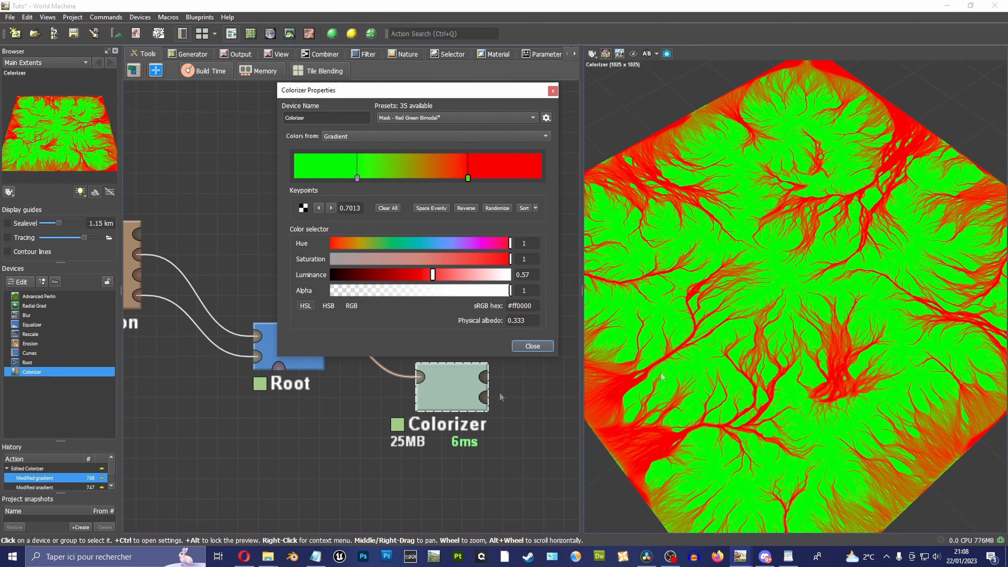
scroll(743, 333, "up", 6)
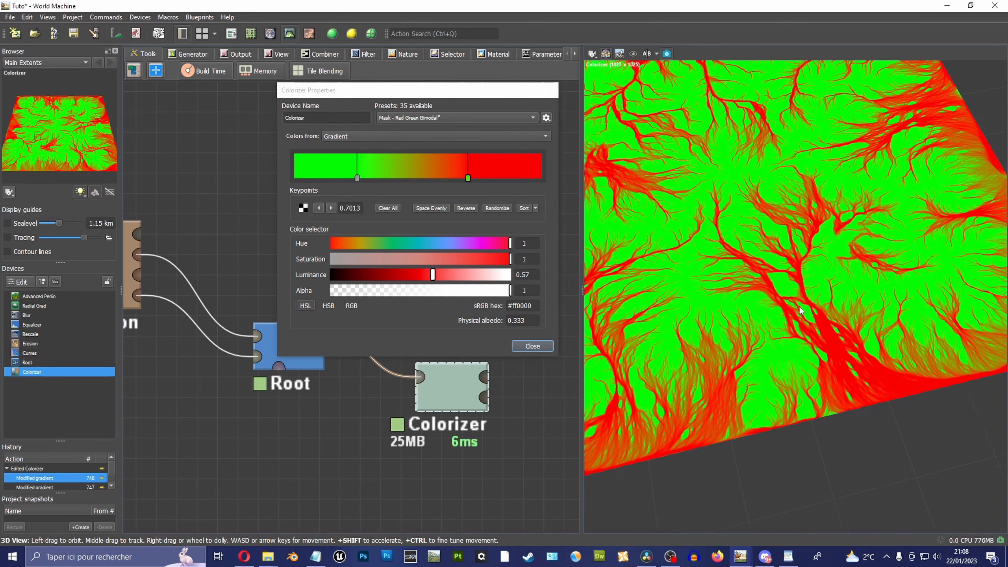
scroll(835, 286, "down", 1)
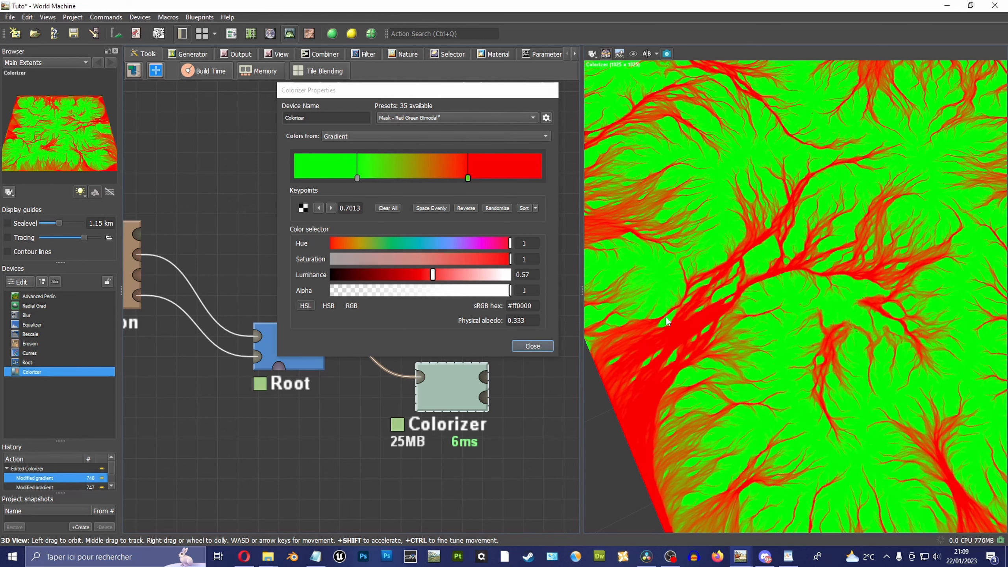
left_click_drag(468, 178, 488, 179)
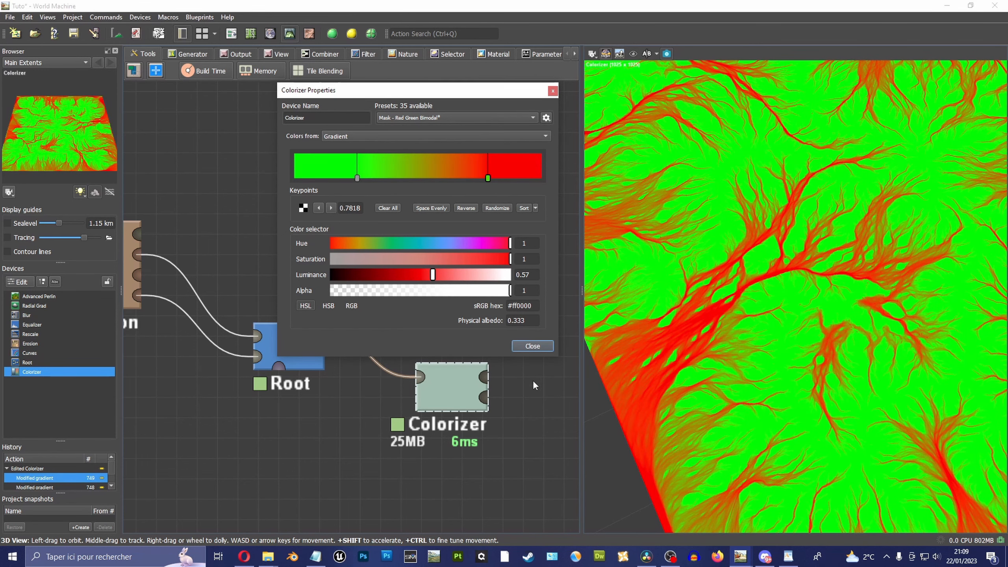
left_click(533, 346)
Step: Rearrange the Root and Colorizer devices into a compact chain next to Erosion
middle_click_drag(524, 382, 487, 348)
left_click_drag(415, 356, 415, 334)
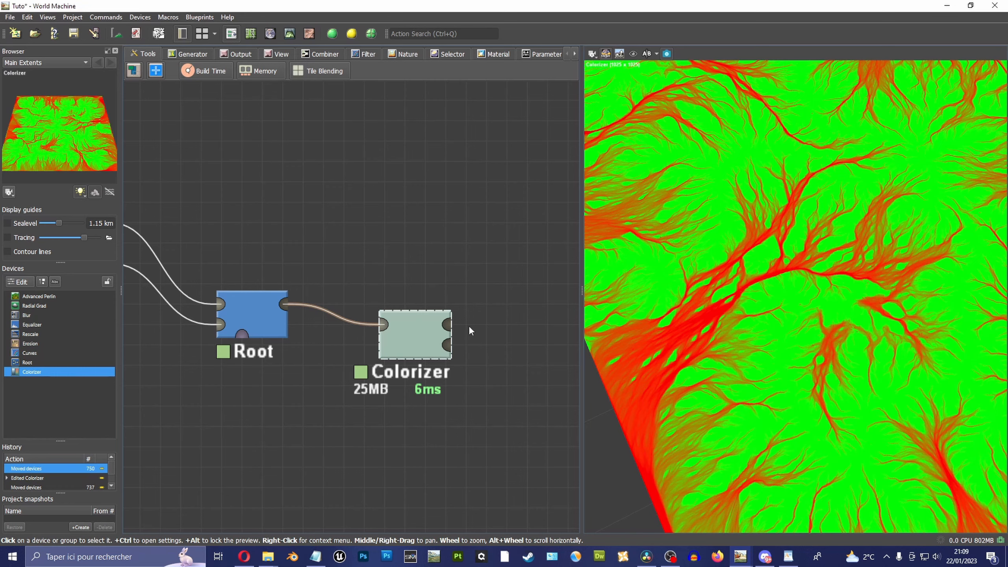
scroll(470, 326, "down", 2)
left_click_drag(278, 325, 249, 326)
left_click_drag(395, 333, 351, 332)
scroll(721, 301, "down", 3)
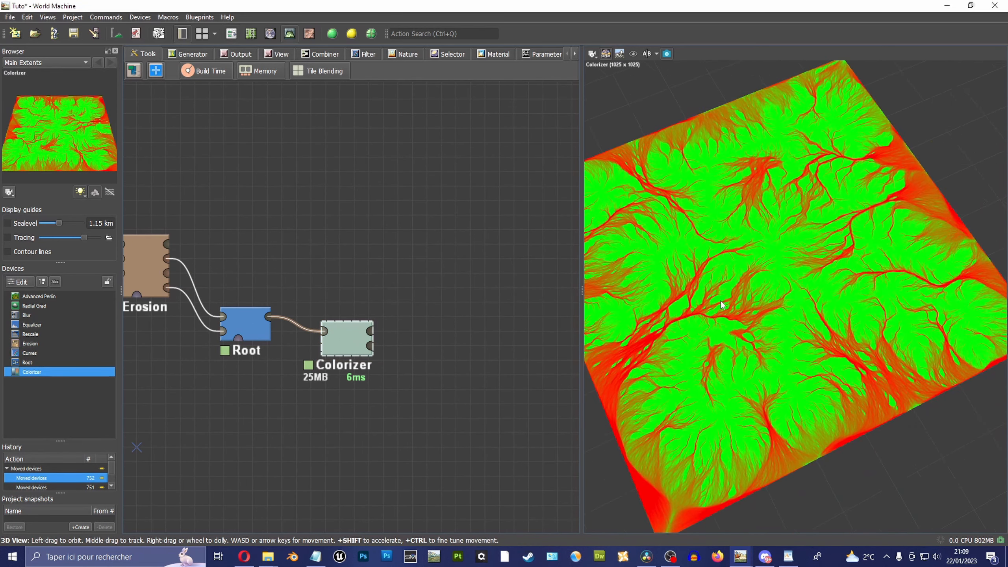
Step: Add an Overlay View device to the graph, above and beyond the Colorizer
left_click_drag(583, 265, 513, 264)
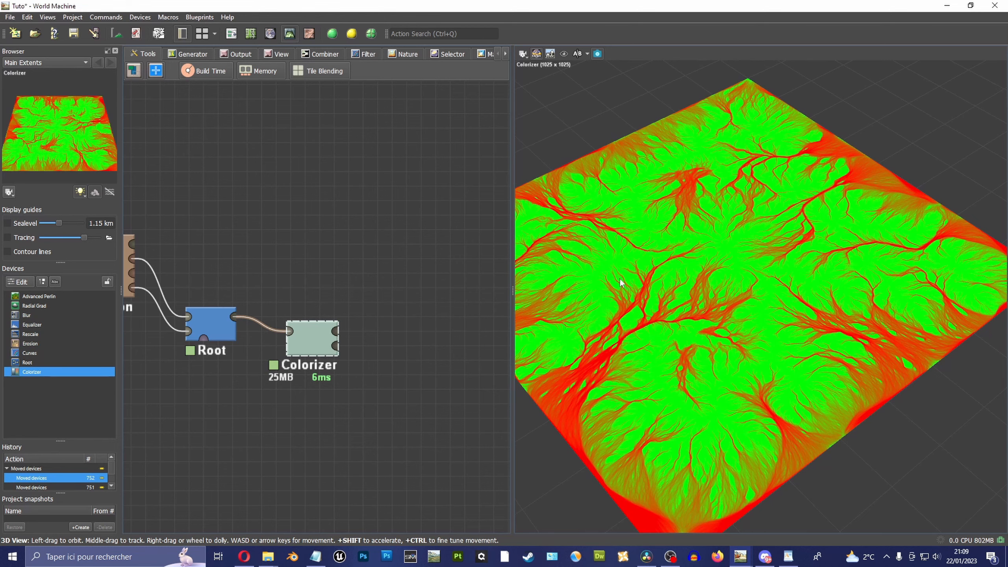
left_click_drag(621, 283, 711, 271)
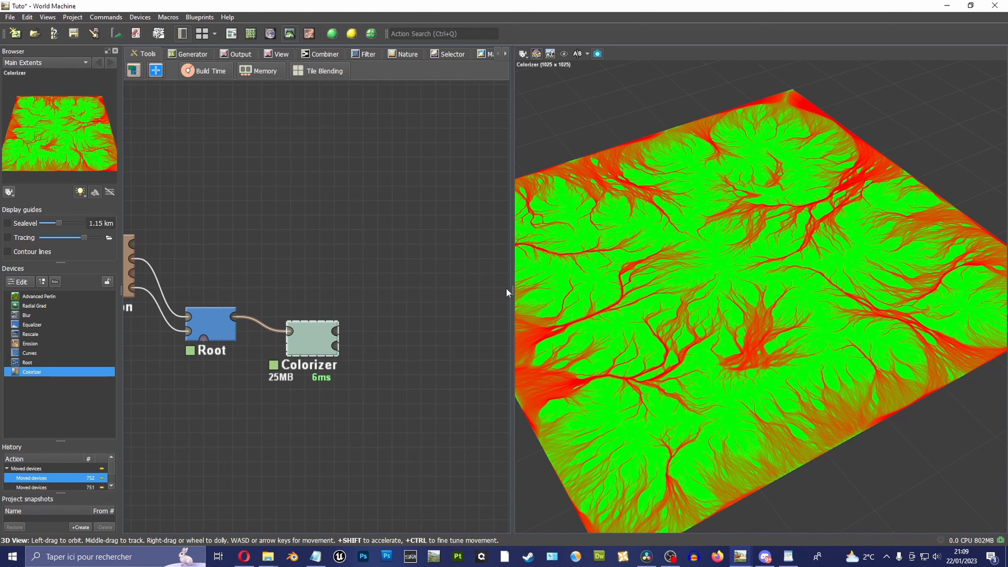
left_click_drag(512, 293, 548, 293)
right_click_drag(439, 280, 390, 287)
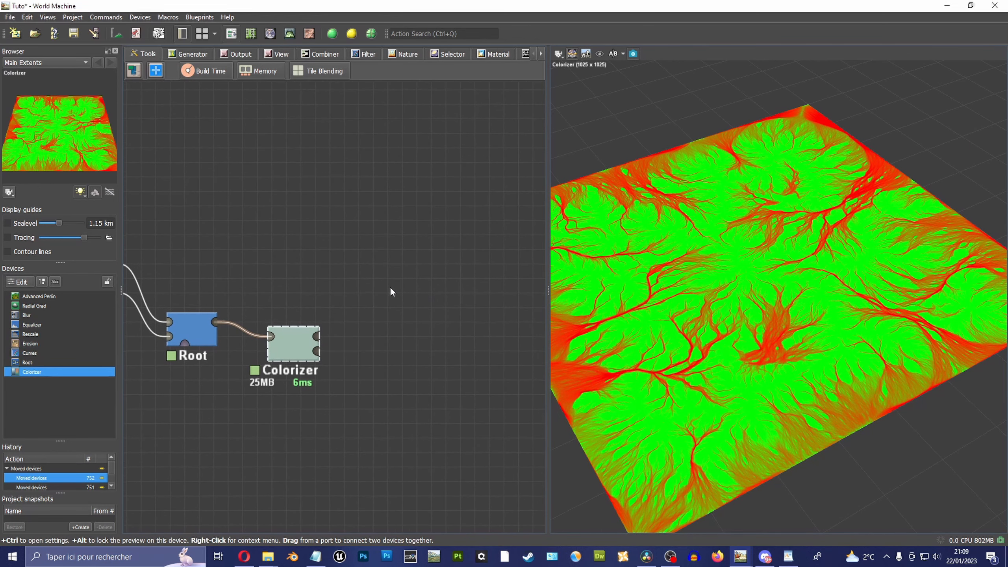
left_click(140, 17)
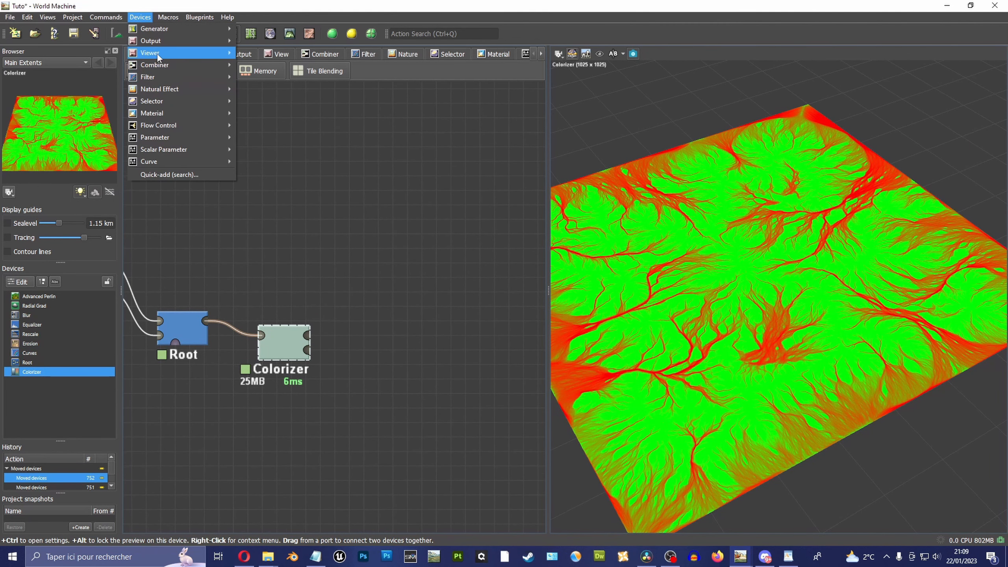
mouse_move(182, 52)
left_click(268, 64)
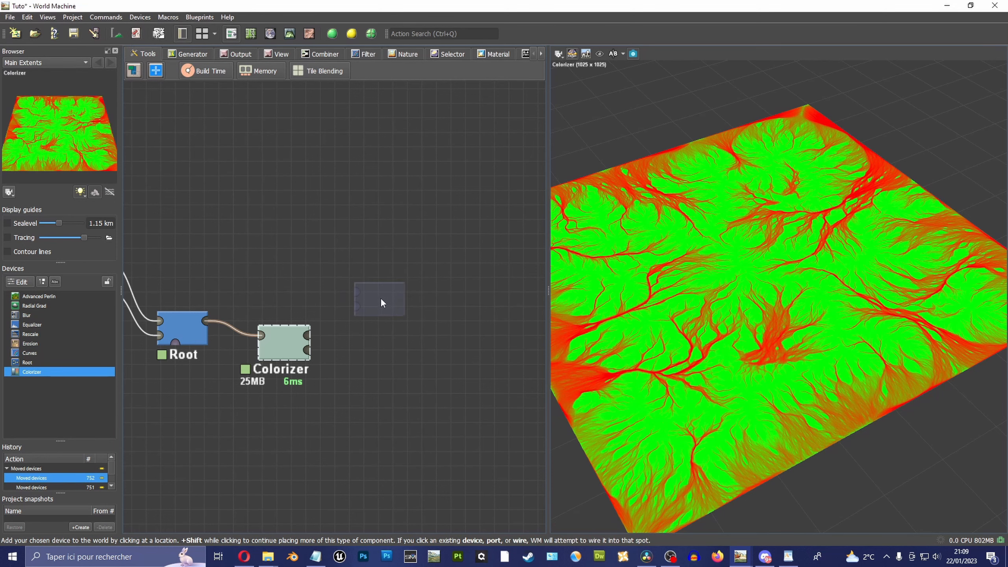
left_click(379, 297)
Step: Wire Erosion's first output to the Overlay View's first input and the Colorizer's first output to its second input
left_click_drag(438, 261, 439, 261)
middle_click_drag(386, 199, 457, 241)
left_click_drag(211, 301, 470, 300)
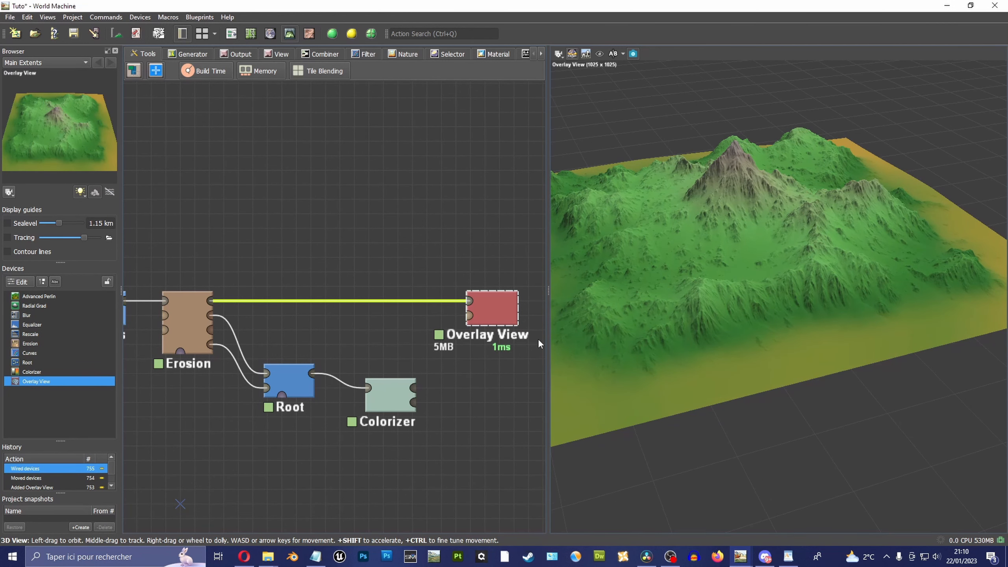
left_click_drag(413, 387, 469, 316)
Step: Examine the red and green mask draped over the terrain in 3D from several angles
left_click_drag(781, 301, 751, 302)
scroll(750, 301, "up", 2)
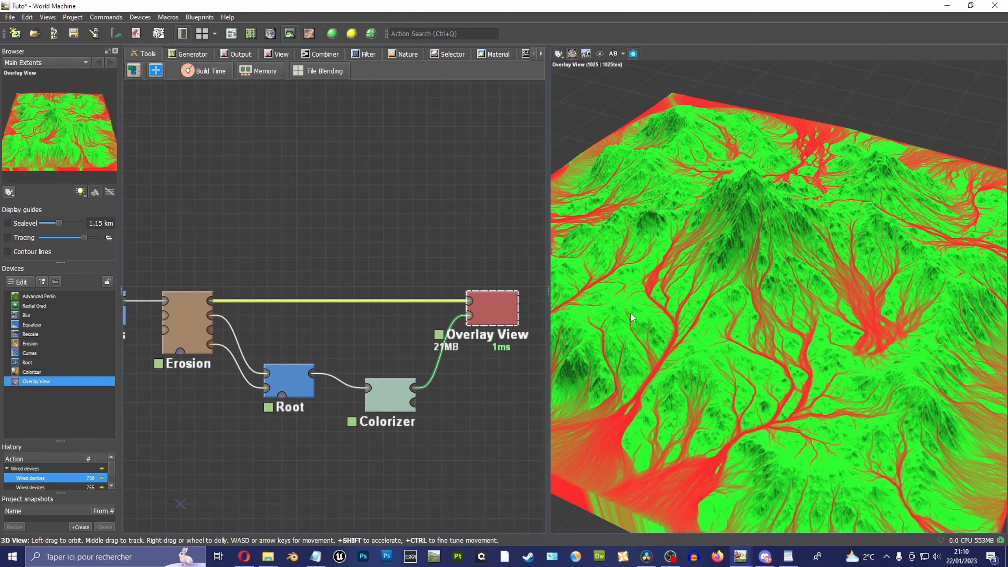
left_click_drag(633, 318, 746, 283)
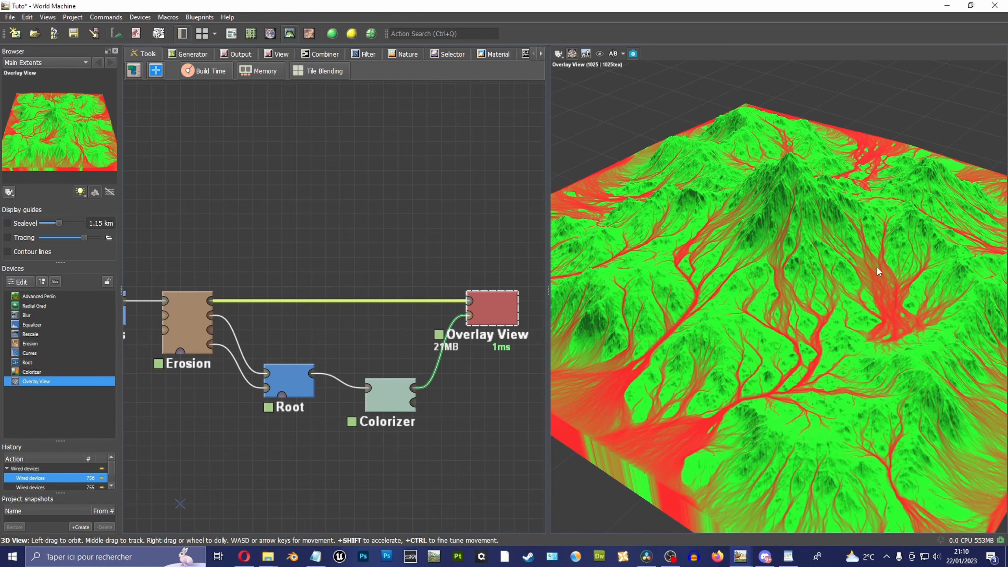
left_click_drag(704, 414, 833, 252)
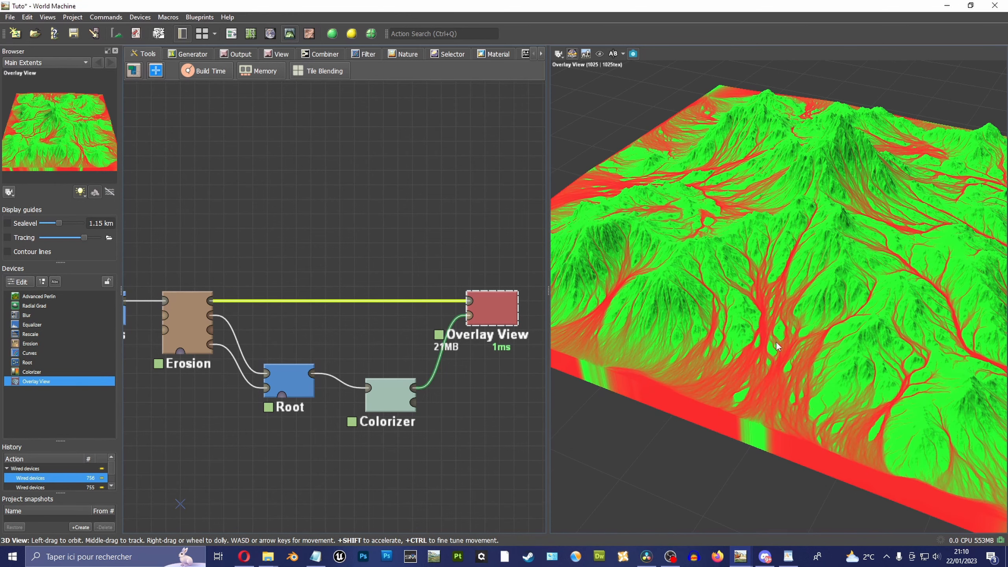
left_click_drag(724, 233, 588, 258)
scroll(790, 272, "up", 3)
scroll(849, 216, "down", 5)
Step: Lock the preview on the Overlay View and set the Colorizer's red keypoint to 0.6292, shifting the green keypoint toward the gradient's low end
left_click_drag(391, 391, 390, 378)
left_click(495, 315, "alt")
double_click(397, 377)
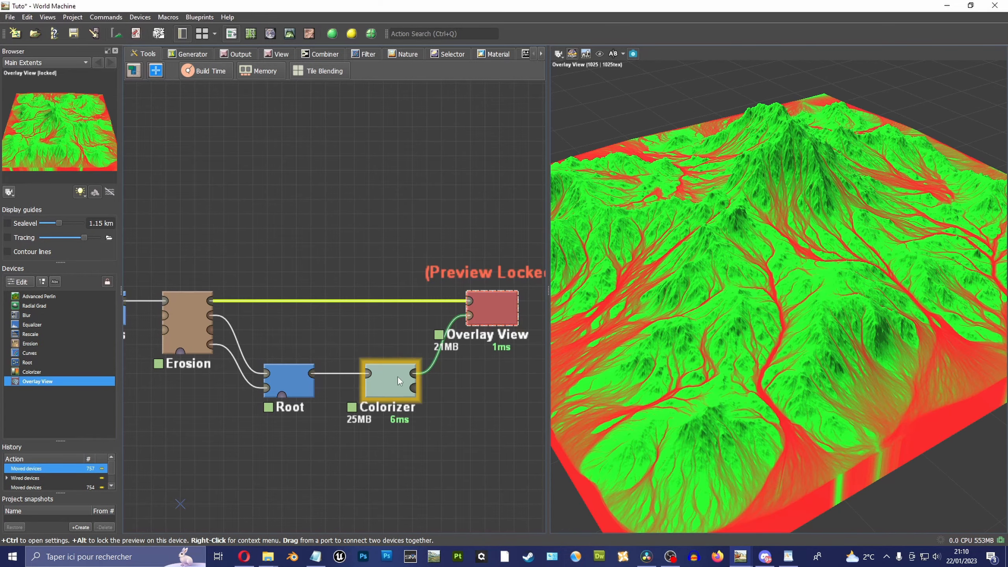
left_click_drag(489, 180, 450, 179)
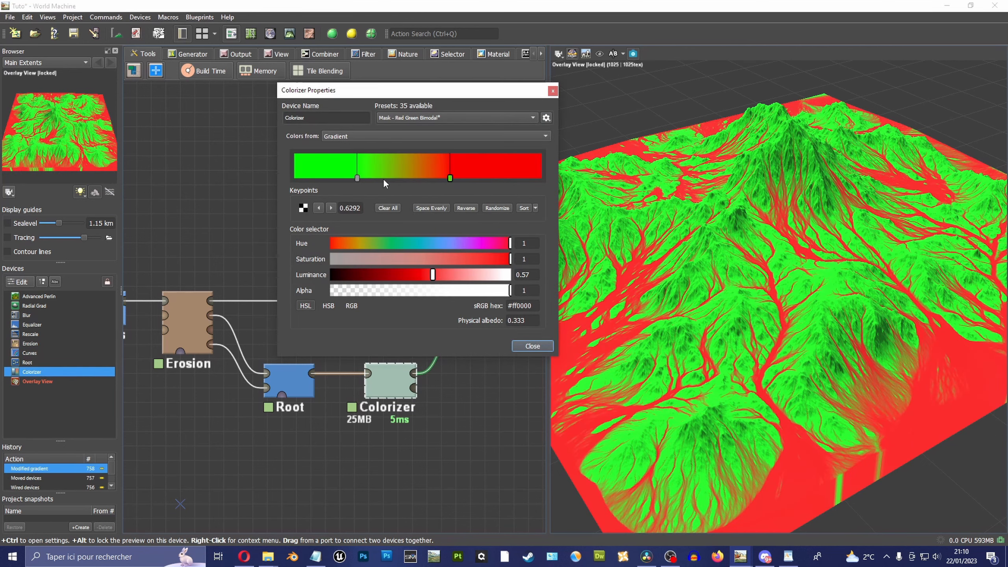
left_click_drag(357, 178, 330, 158)
left_click(450, 178)
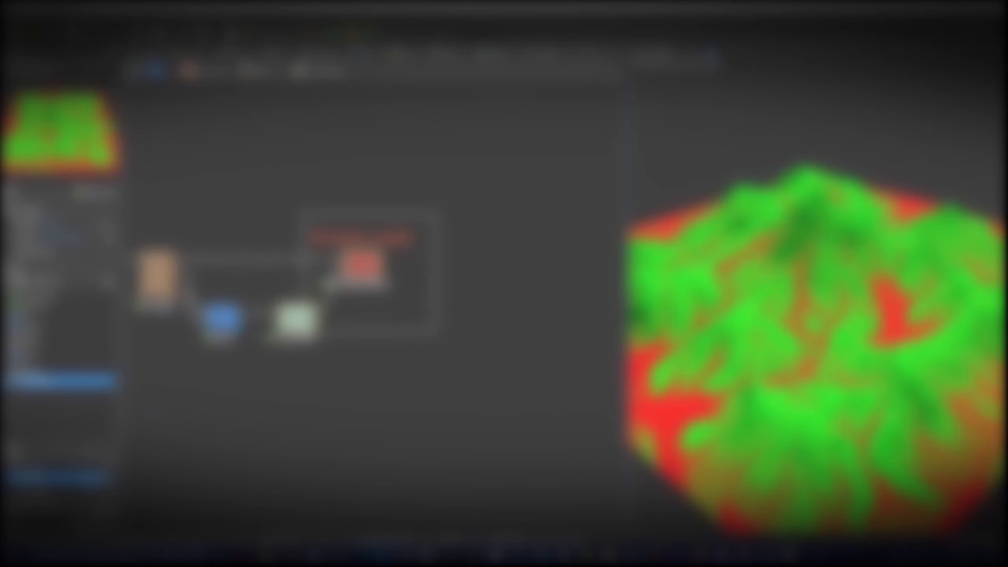
Step: Spread the graph out by moving the Overlay View farther from Erosion and shifting the Root combiner and Colorizer below it
middle_click_drag(375, 183, 371, 237)
scroll(431, 232, "up", 3)
scroll(465, 238, "down", 4)
left_click_drag(380, 286, 568, 287)
left_click_drag(336, 314, 234, 351)
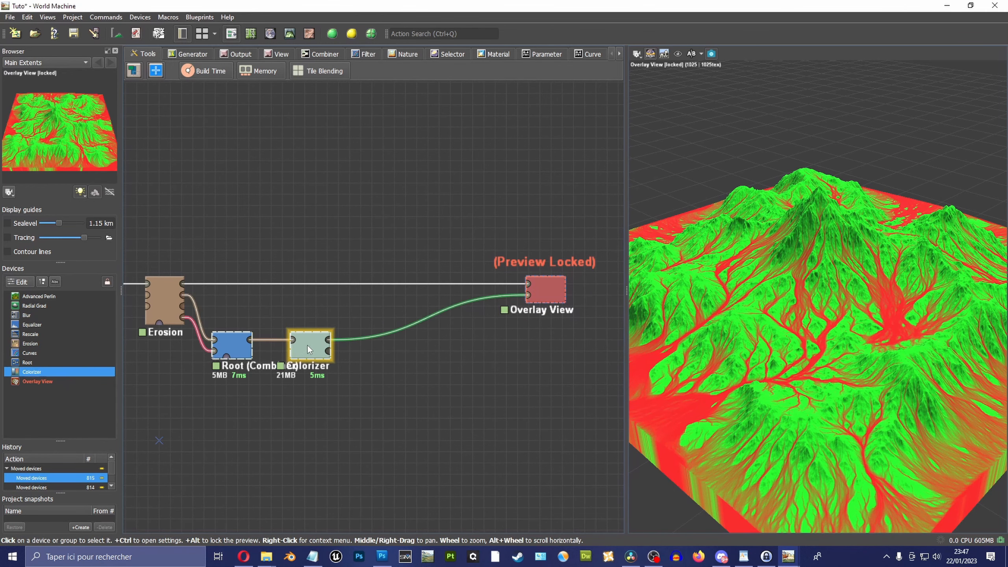
left_click_drag(308, 344, 437, 390)
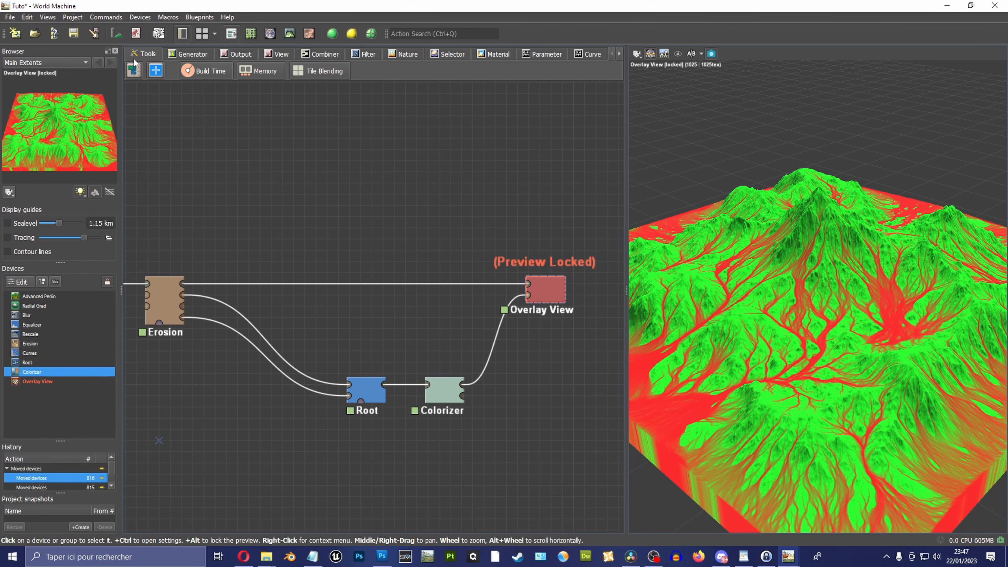
Step: Add a Select Height device above the Root combiner and wire Erosion's first output to its input
left_click(140, 17)
mouse_move(170, 100)
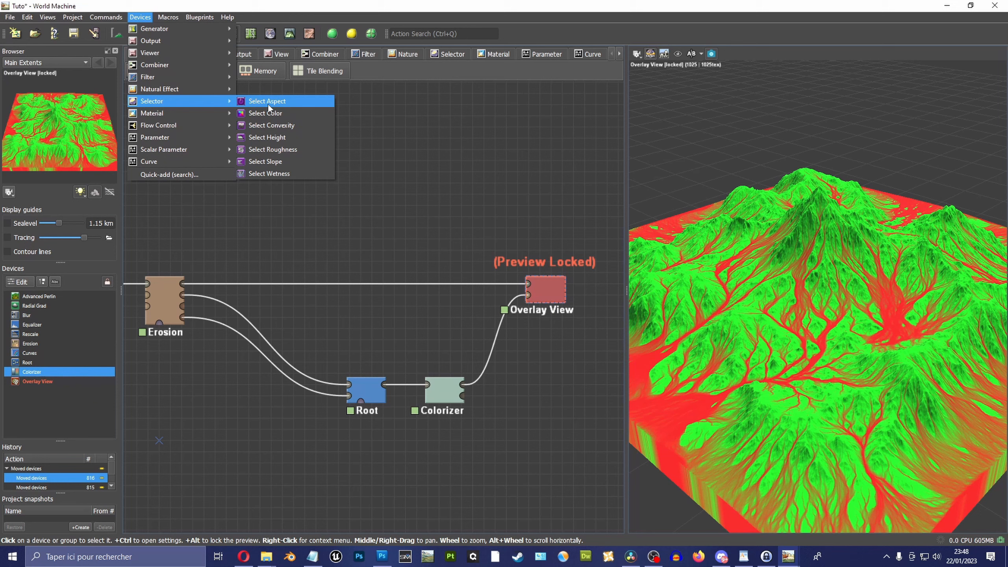
left_click(280, 137)
left_click(325, 334)
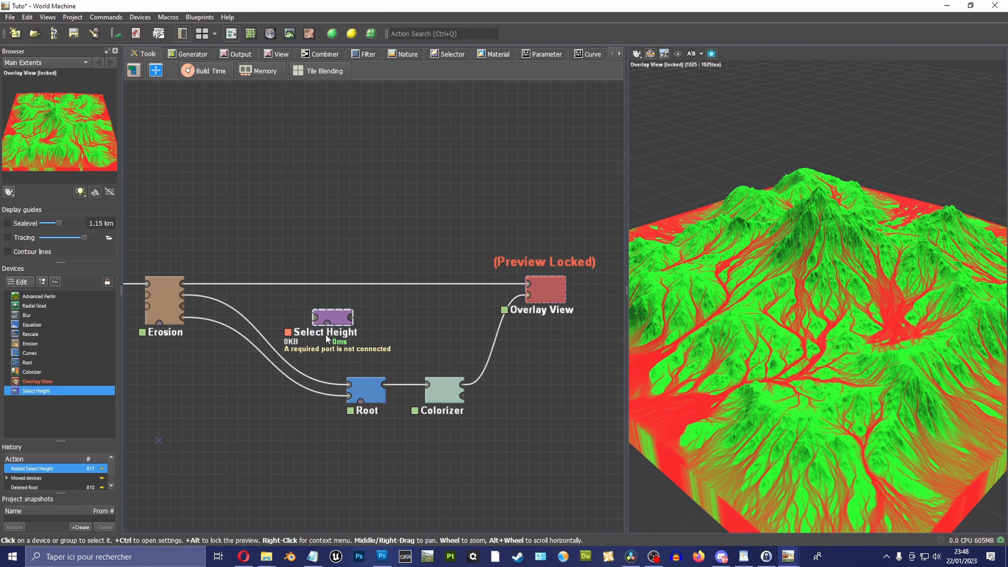
scroll(325, 334, "up", 1)
left_click_drag(629, 257, 710, 258)
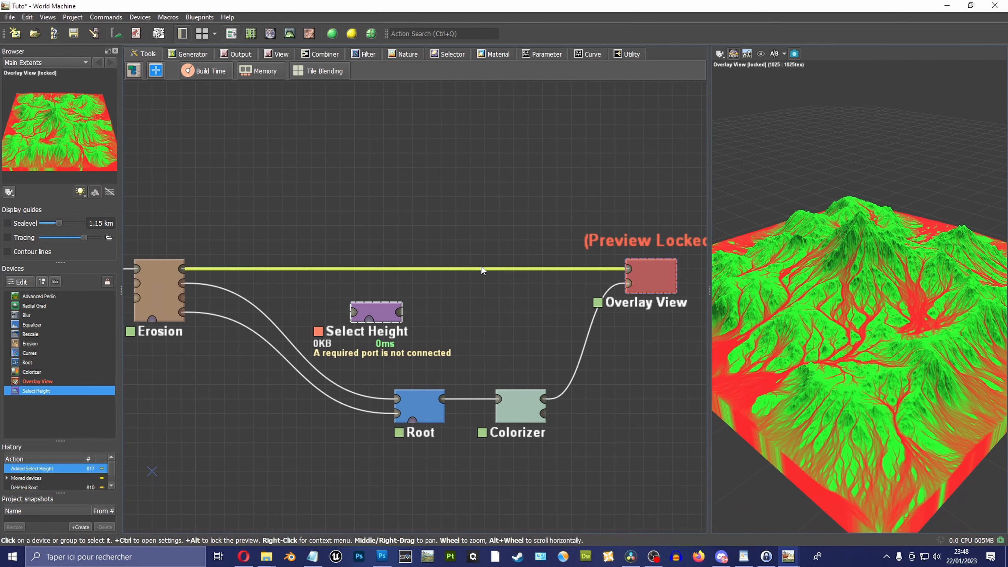
left_click_drag(193, 265, 433, 317)
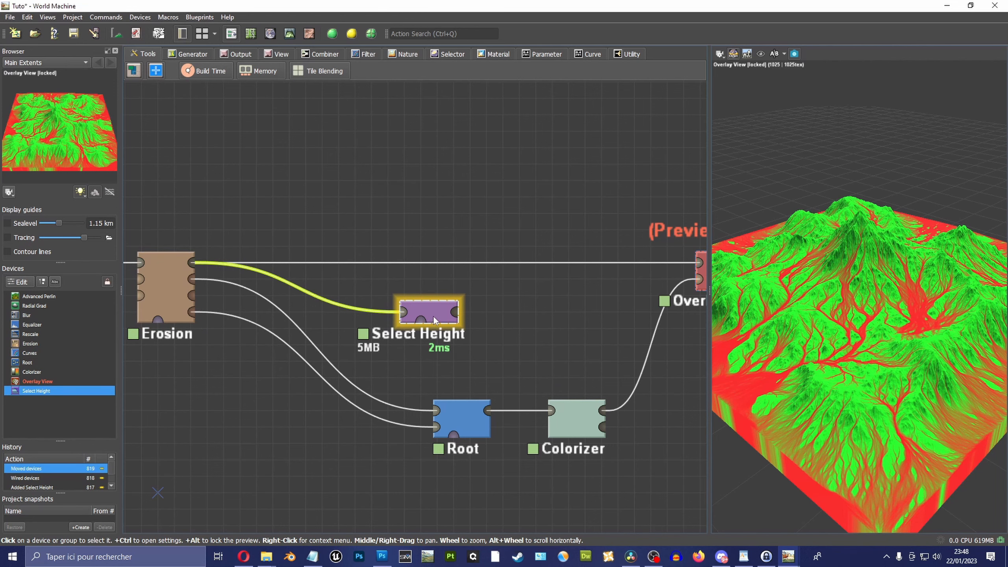
Step: Lock the preview on Select Height and invert its selection
left_click(433, 315, "alt")
left_click_drag(709, 233, 740, 234)
double_click(367, 322)
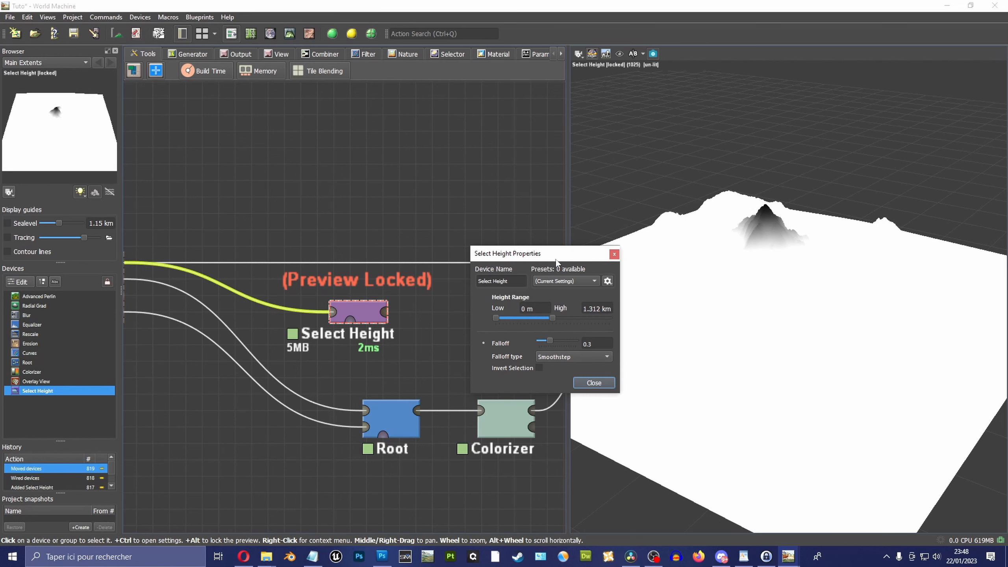
left_click_drag(556, 258, 491, 194)
left_click(473, 304)
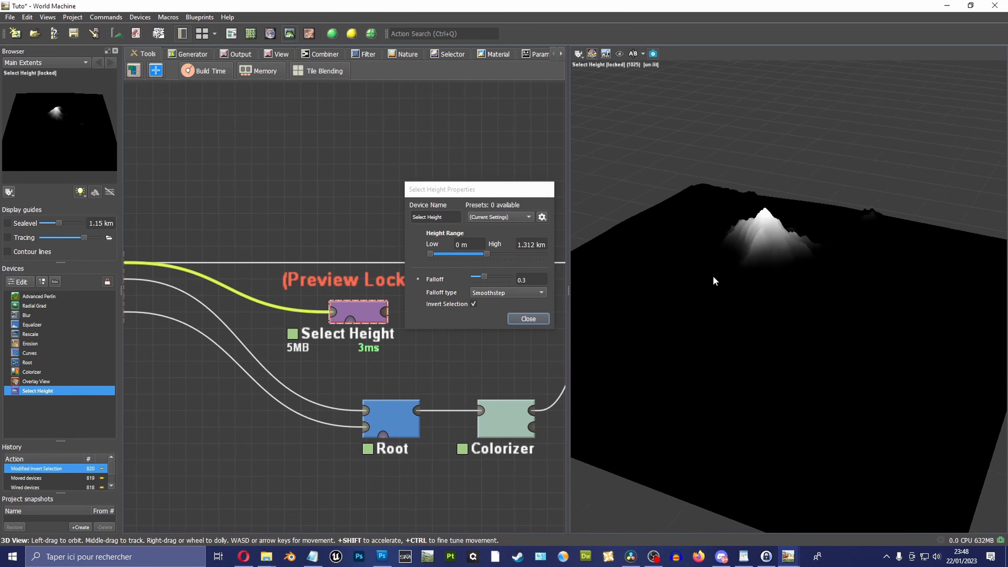
Step: Set Select Height's upper height limit to 270 m and its falloff to 0.63
left_click_drag(487, 254, 502, 273)
left_click_drag(468, 254, 442, 256)
left_click_drag(656, 262, 698, 254)
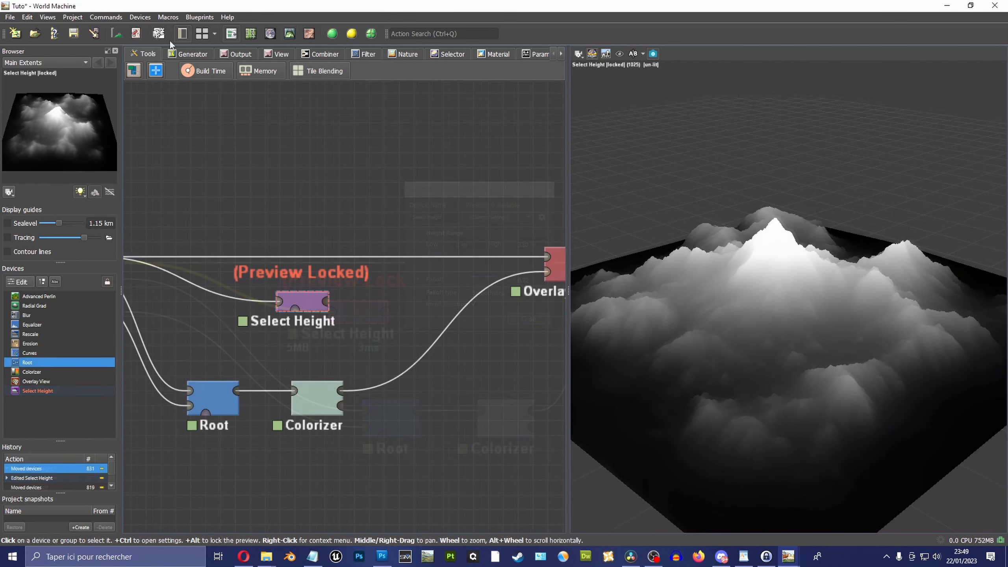
Step: Add a Combiner device between Select Height and the Overlay View and set its method to Root
left_click(145, 18)
mouse_move(155, 65)
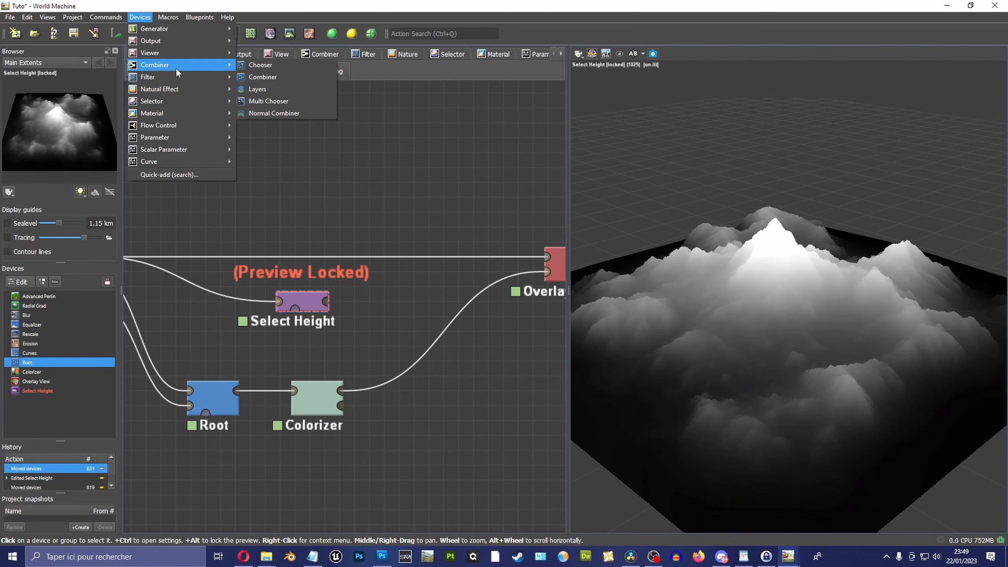
left_click(262, 65)
left_click(410, 314)
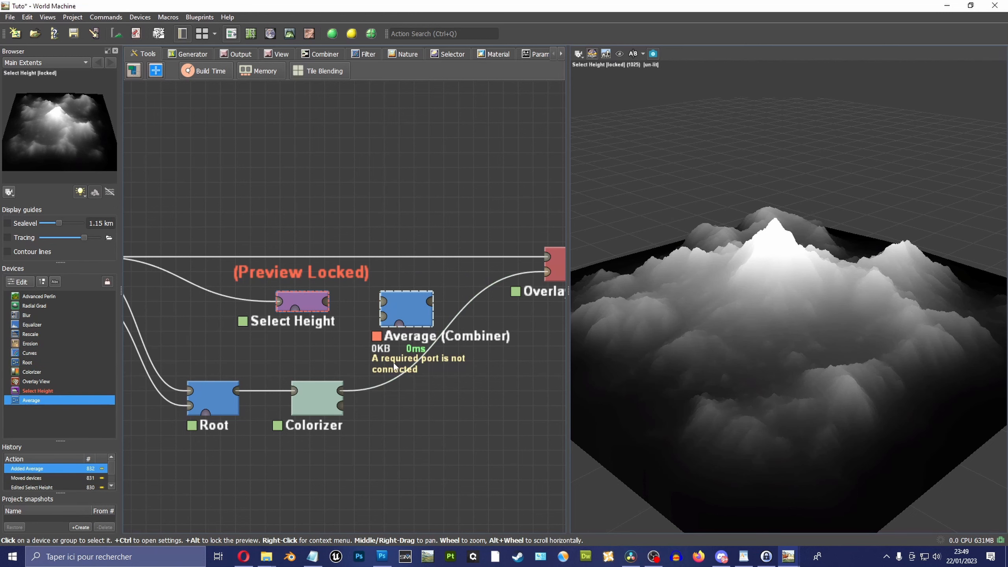
scroll(394, 360, "up", 2)
double_click(405, 317)
left_click(515, 306)
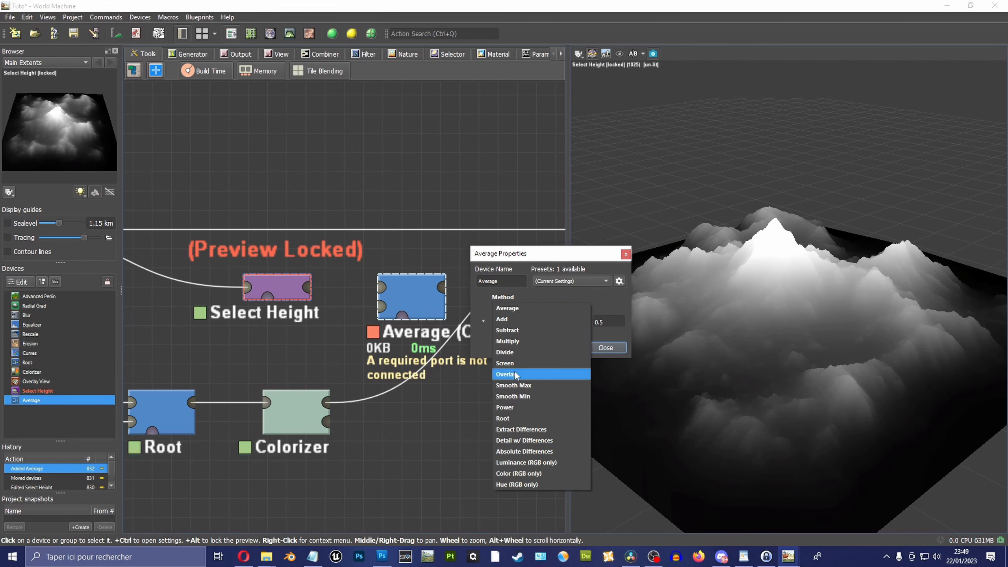
left_click(510, 418)
left_click(608, 349)
Step: Wire Select Height and the Colorizer into the new Root combiner's first and second inputs, and its output into the Overlay View's second input
scroll(445, 344, "down", 1)
left_click_drag(409, 304, 409, 334)
left_click_drag(322, 295, 377, 324)
key("Escape")
left_click_drag(333, 385, 376, 340)
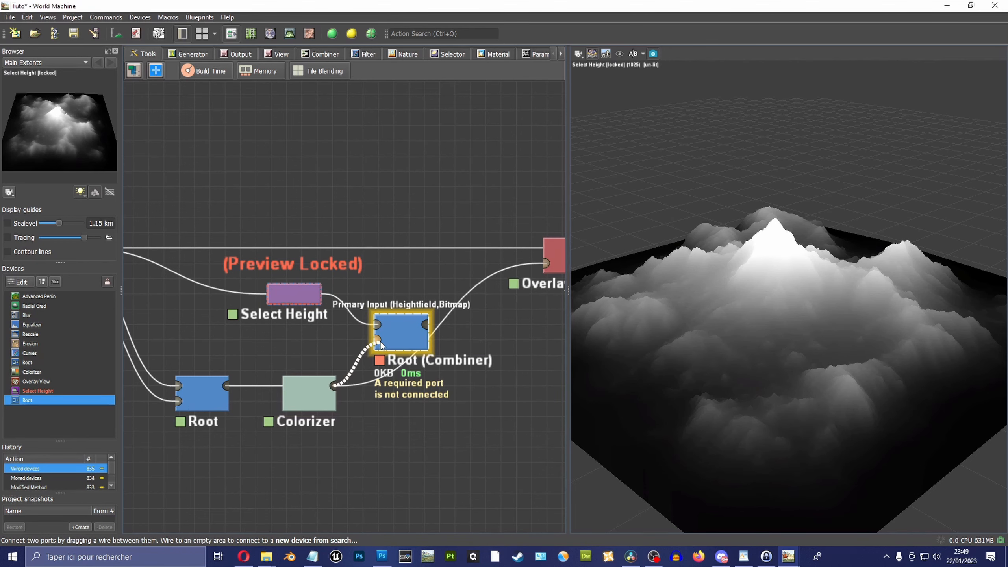
scroll(531, 283, "down", 2)
scroll(424, 367, "up", 2)
left_click_drag(423, 366, 534, 305)
middle_click_drag(334, 304, 414, 286)
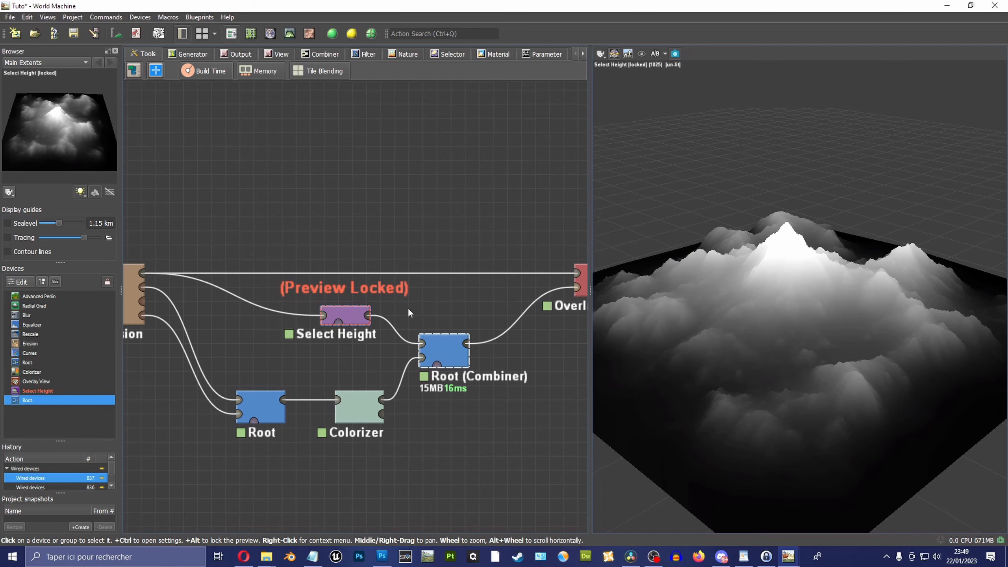
Step: Move Select Height closer to Erosion and lock the preview on the new Root combiner
left_click_drag(348, 317, 264, 317)
left_click(452, 348, "alt")
left_click_drag(659, 318, 695, 391)
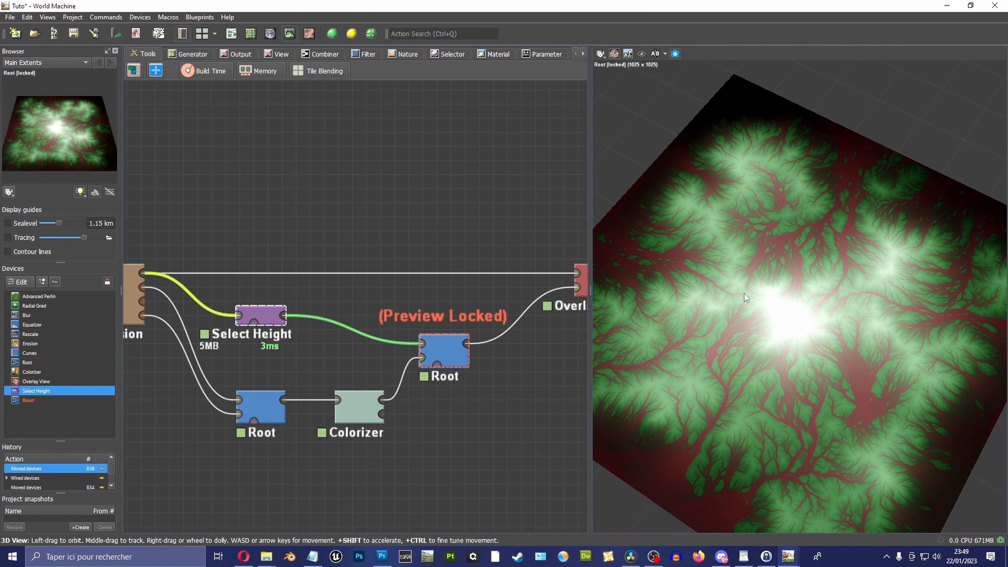
Step: Insert a copy of the Colorizer into the wire between Select Height and the new Root combiner
left_click_drag(369, 414, 350, 299)
left_click(370, 416)
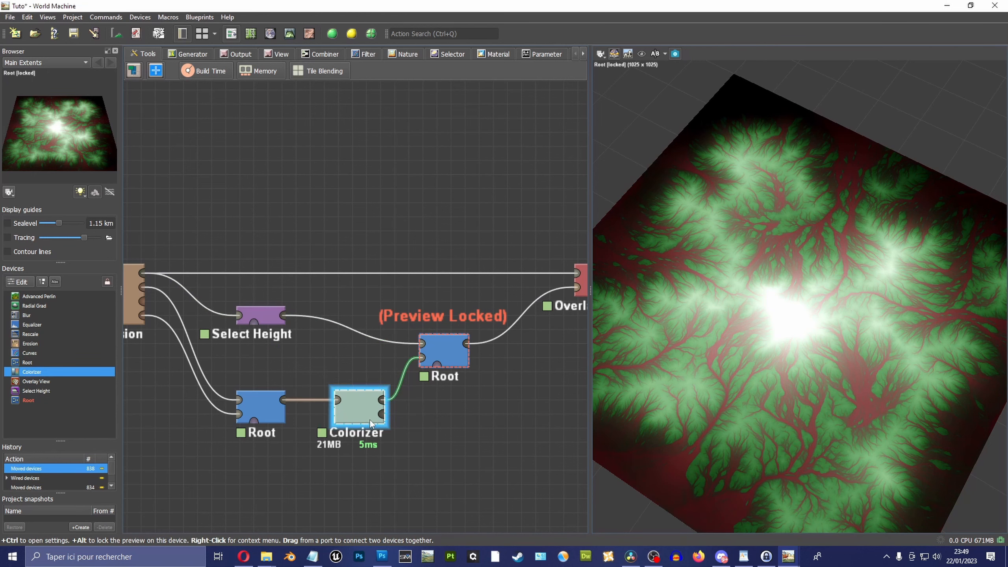
left_click_drag(370, 421, 347, 330)
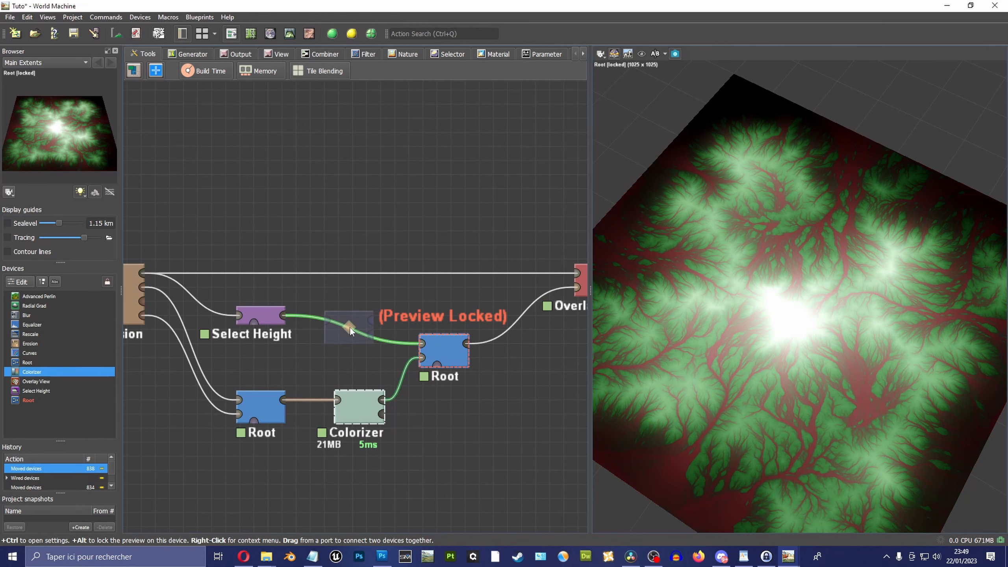
left_click(350, 328)
Step: Rearrange Select Height and the copied Colorizer so they sit level above the lower Root and Colorizer row
left_click_drag(267, 314, 279, 339)
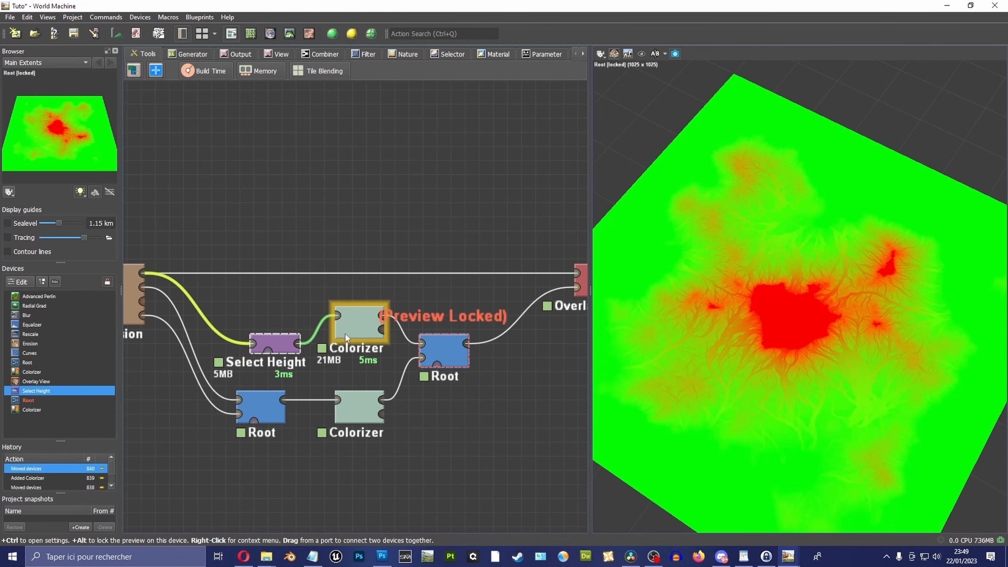
left_click_drag(345, 334, 346, 348)
left_click_drag(808, 310, 798, 297)
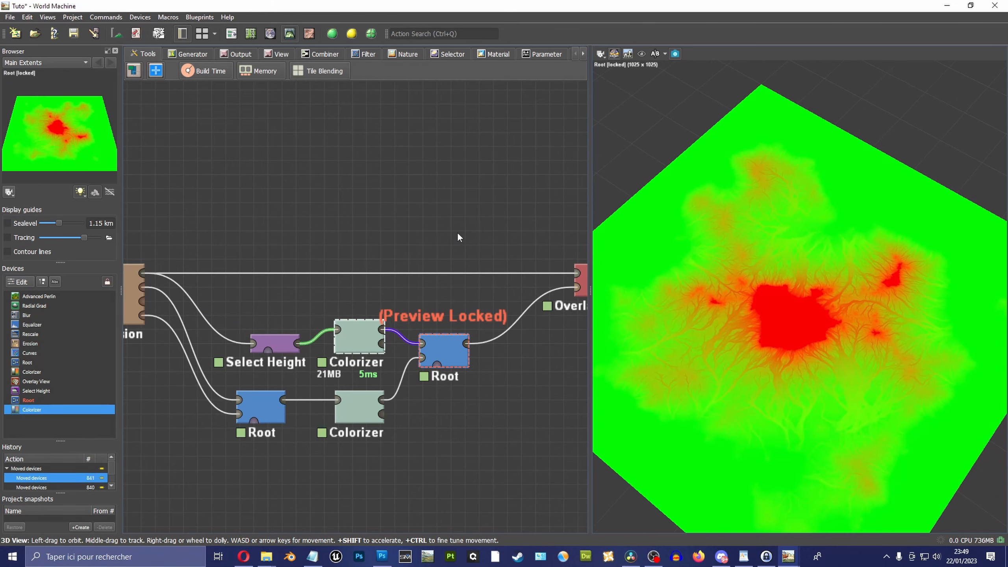
left_click_drag(285, 343, 288, 329)
Step: Lock the preview on the Overlay View and examine the combined mask on the terrain
middle_click_drag(438, 223, 345, 208)
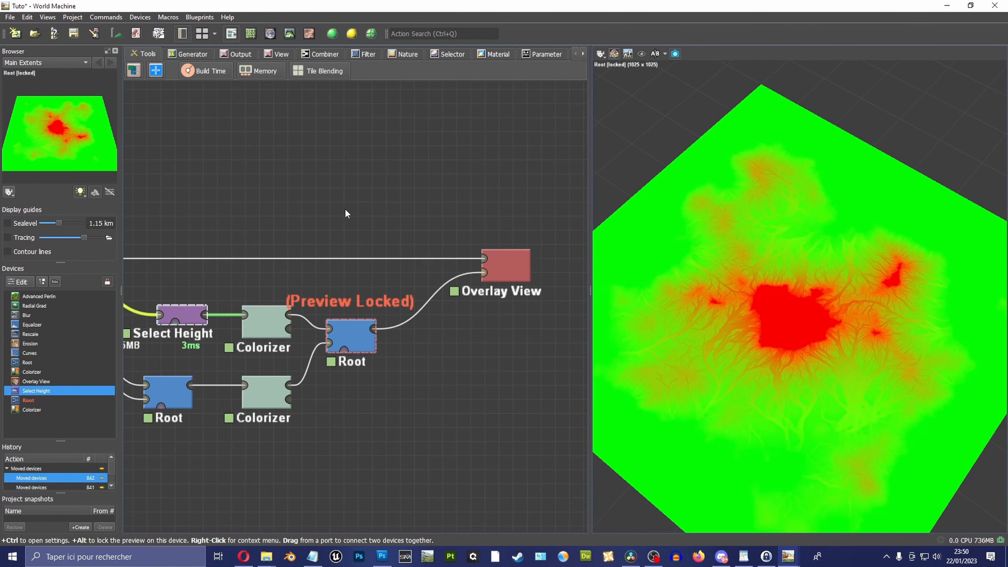
left_click(511, 263, "alt")
mouse_move(755, 301)
left_mouse_down()
mouse_move(753, 263)
mouse_move(799, 277)
mouse_move(651, 342)
left_mouse_up()
left_click_drag(788, 313, 804, 333)
Step: Set the strength of the Root combiner feeding the Overlay View to 0.77 and inspect the mask in 3D
double_click(346, 329)
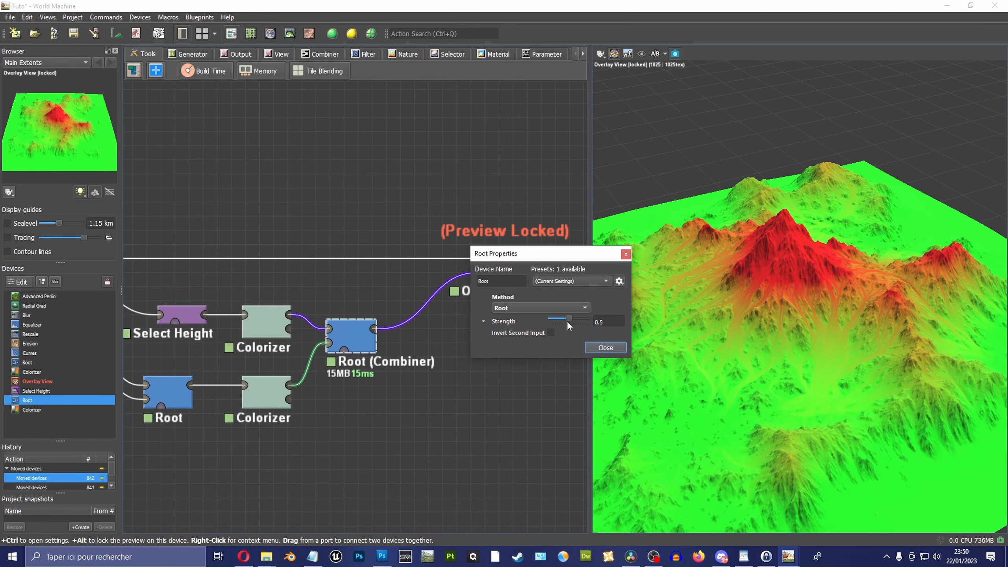
mouse_move(569, 320)
left_mouse_down()
mouse_move(595, 315)
mouse_move(558, 315)
mouse_move(577, 313)
left_mouse_up()
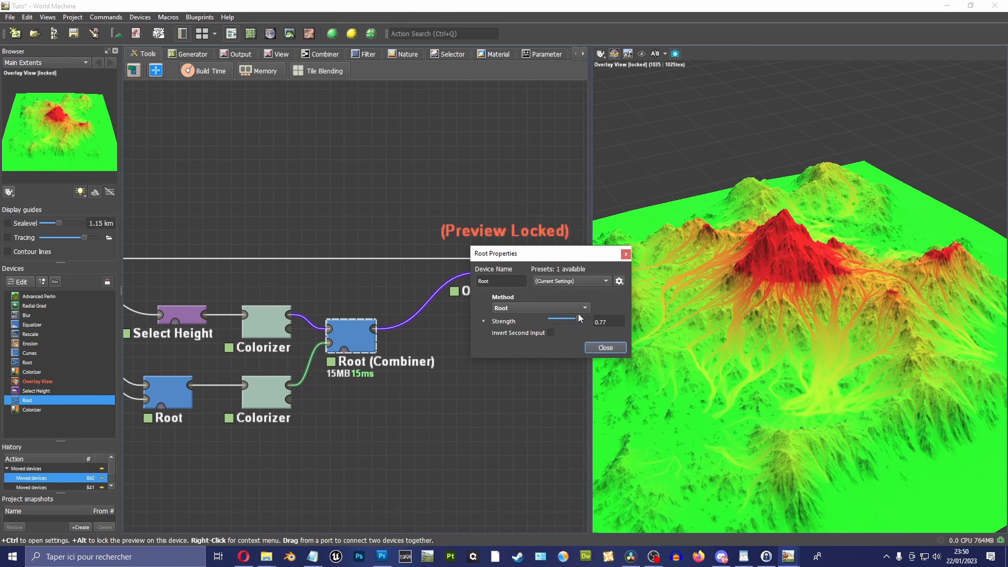
left_click(605, 348)
left_click_drag(734, 298, 716, 312)
left_click_drag(391, 388, 448, 379)
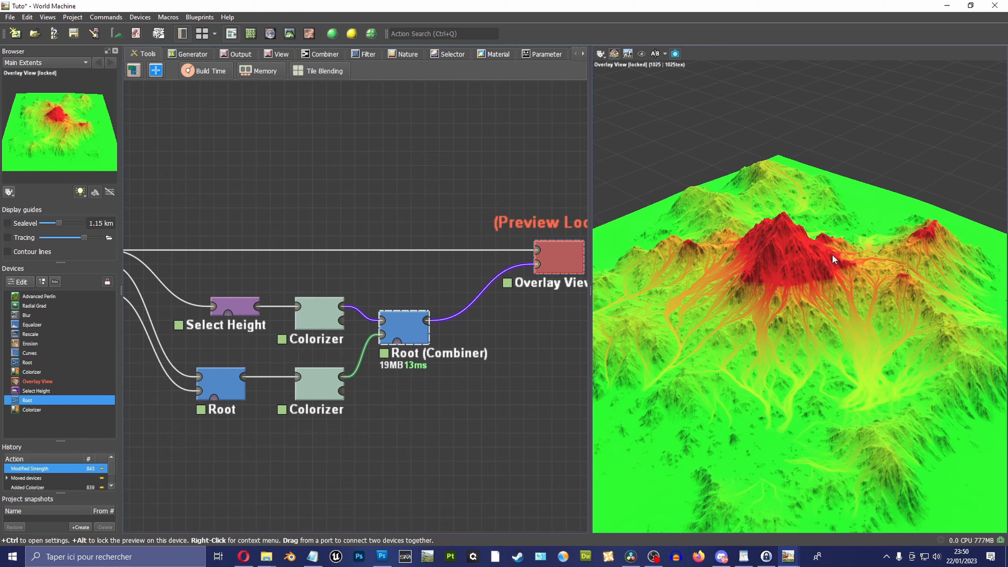
left_click_drag(832, 258, 776, 316)
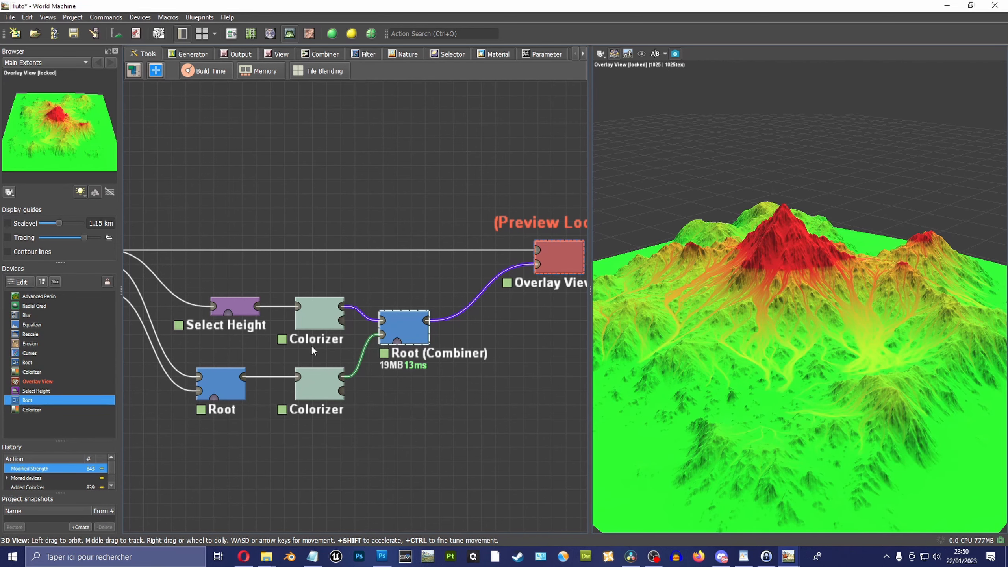
Step: Try reversing the gradient of the Colorizer after Select Height, and reverse it back
double_click(315, 309)
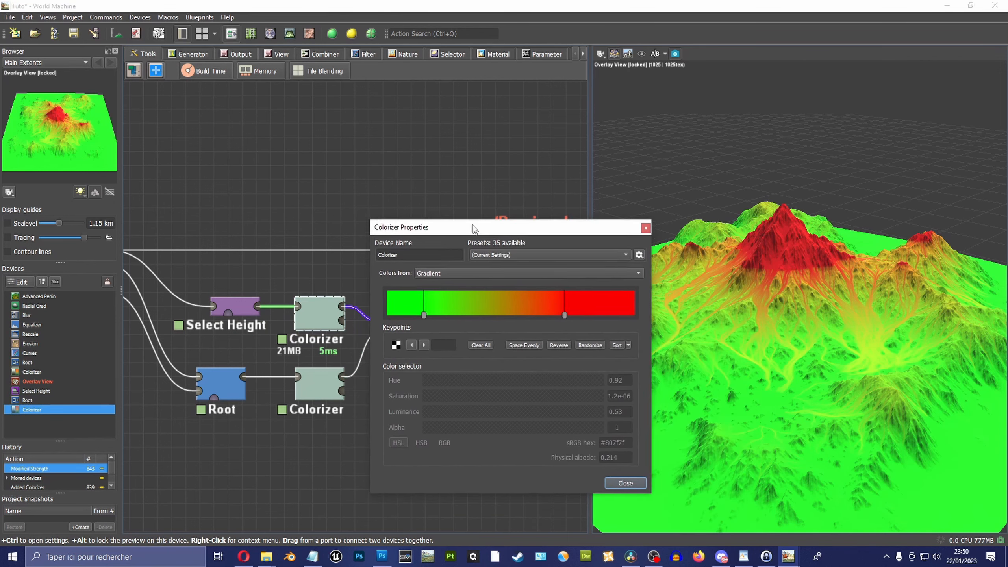
left_click_drag(472, 225, 471, 224)
left_click(557, 343)
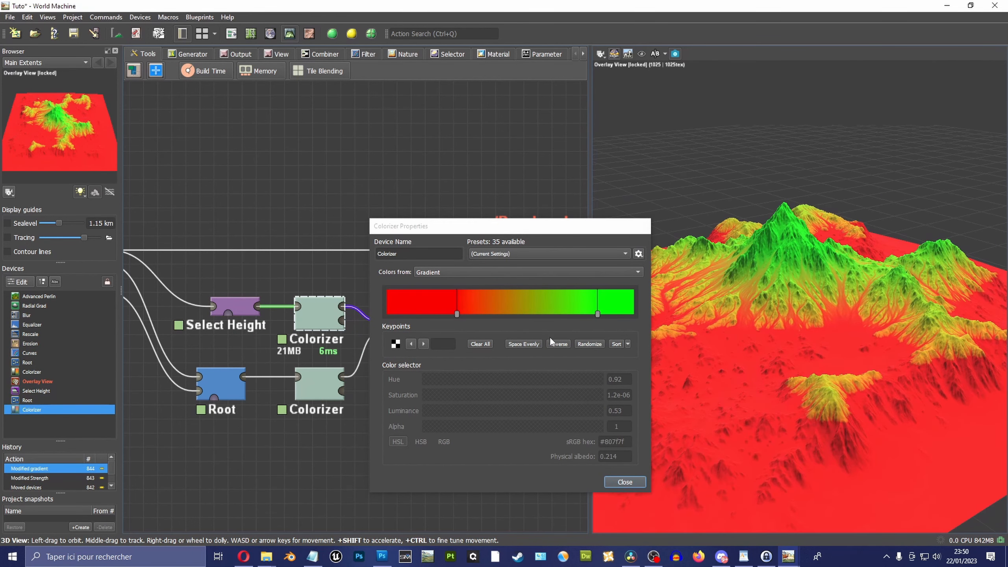
left_click(558, 344)
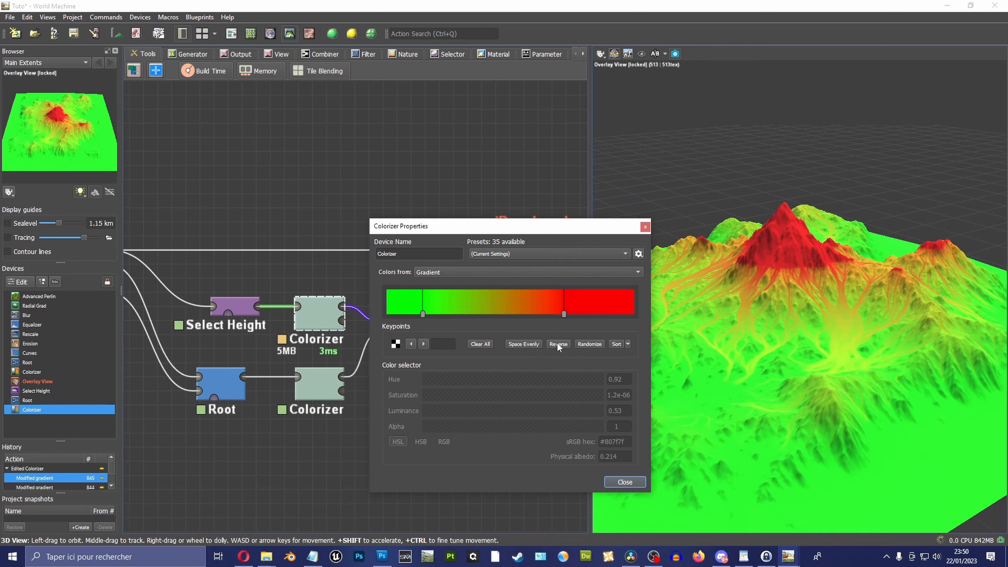
left_click(625, 481)
Step: Set Select Height's upper height limit to 250 m and its falloff to 0.57
left_click(224, 306)
double_click(225, 305)
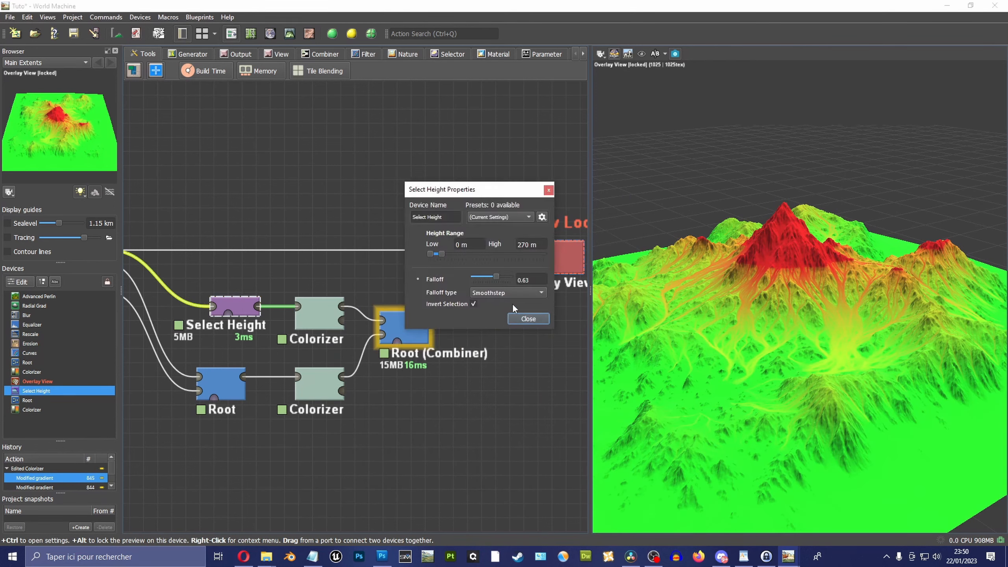
left_click_drag(497, 277, 496, 277)
mouse_move(442, 255)
left_mouse_down()
mouse_move(427, 253)
mouse_move(451, 253)
left_mouse_up()
left_click_drag(497, 277, 445, 254)
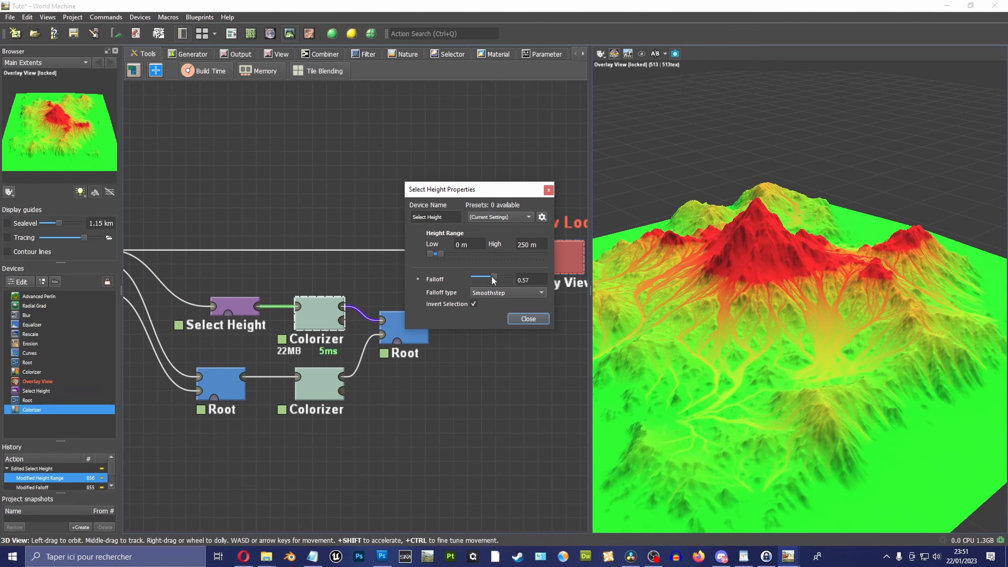
left_click_drag(830, 167, 739, 160)
Step: Try the Exponential falloff type on Select Height with a slightly adjusted falloff
left_click(511, 294)
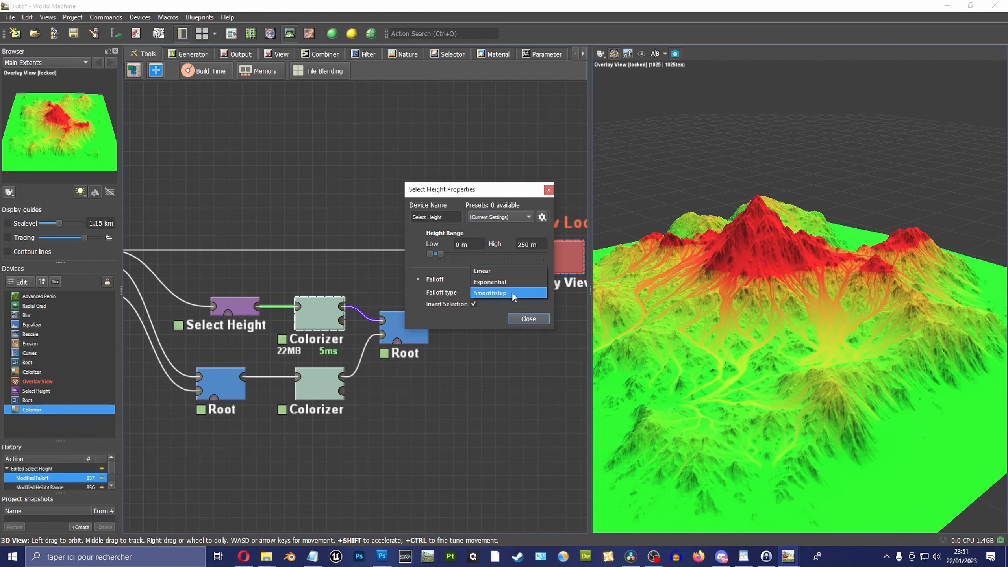
left_click(511, 294)
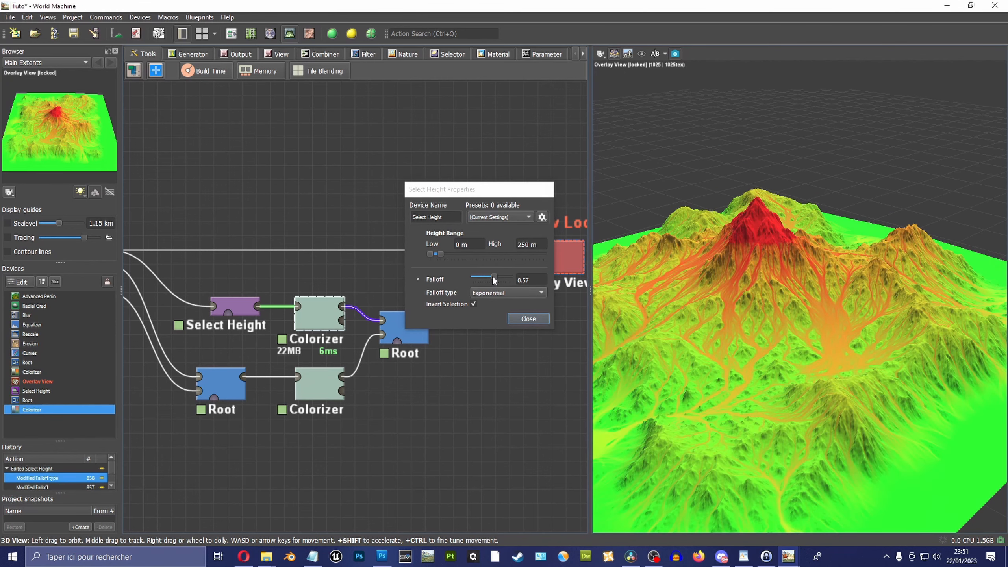
left_click_drag(494, 279, 491, 275)
left_click_drag(627, 239, 675, 239)
Step: Compare the Linear falloff type at 0.49 with Exponential at 0.46 on Select Height, inspecting the terrain mask
left_click(503, 295)
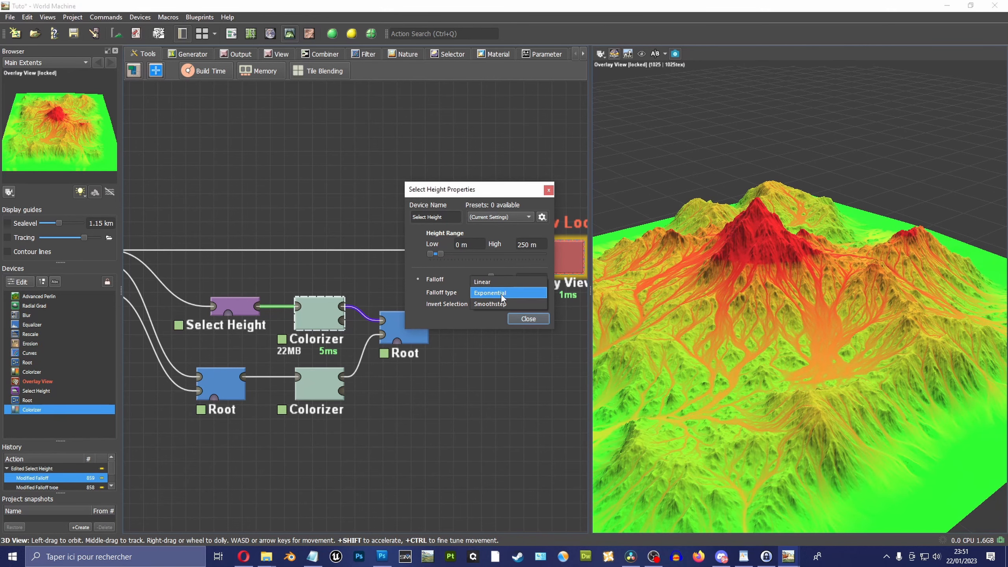
left_click(513, 282)
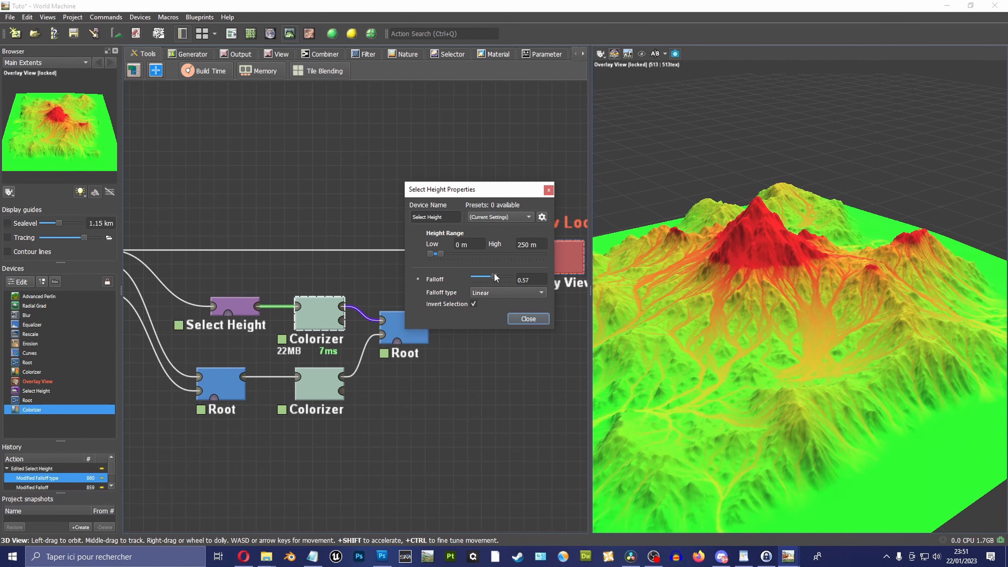
left_click_drag(496, 276, 490, 277)
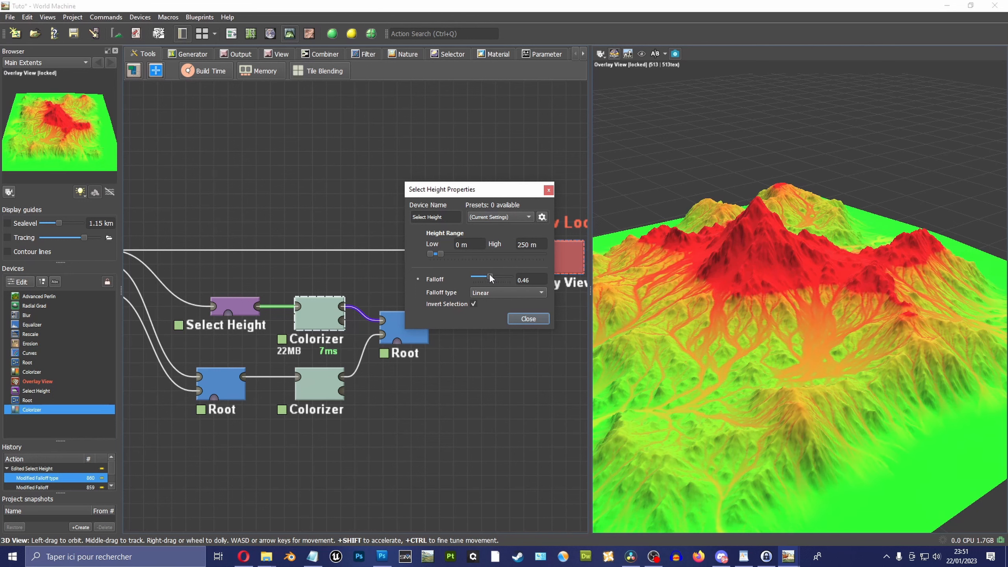
left_click(492, 294)
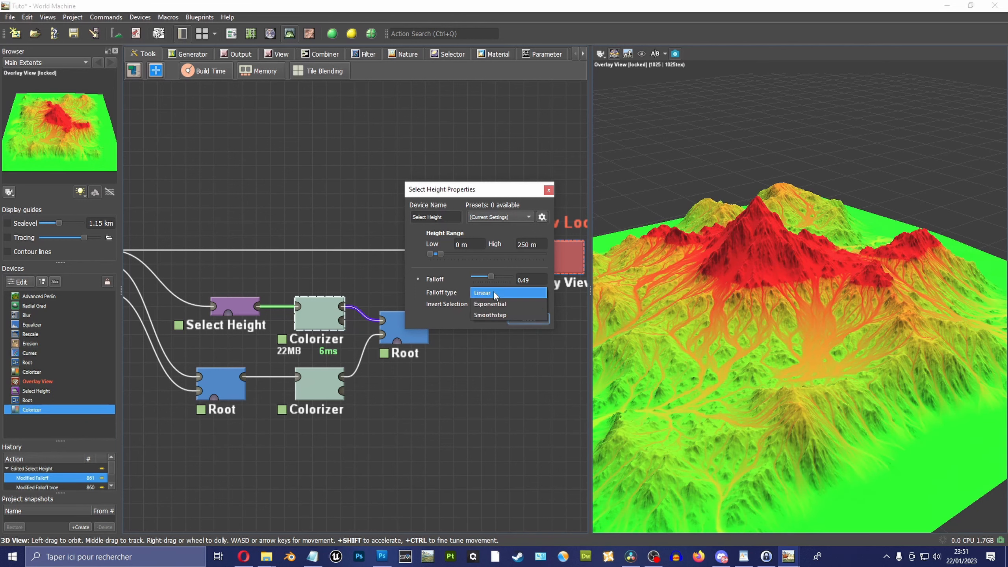
left_click(495, 302)
left_click_drag(491, 277, 491, 277)
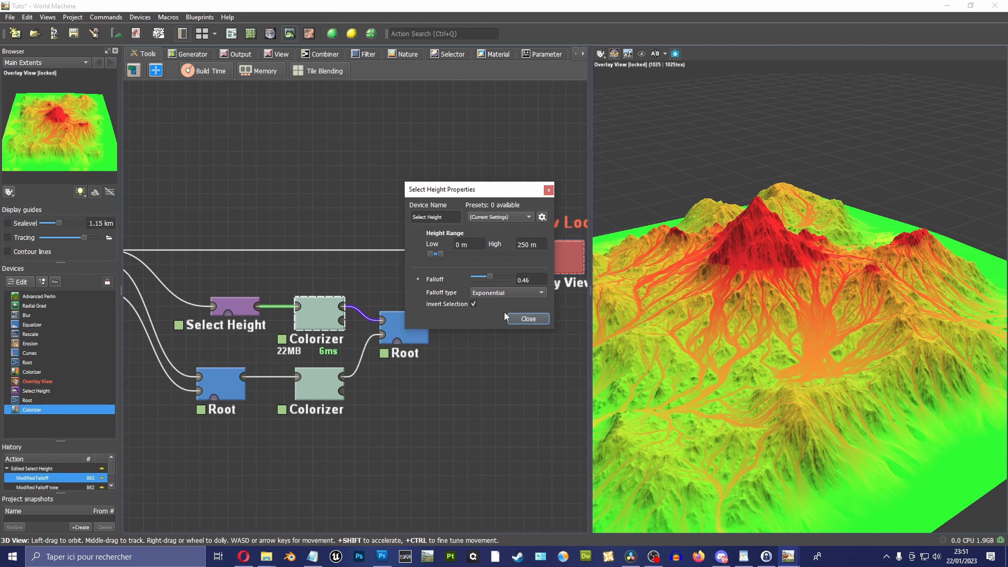
left_click_drag(961, 298, 761, 337)
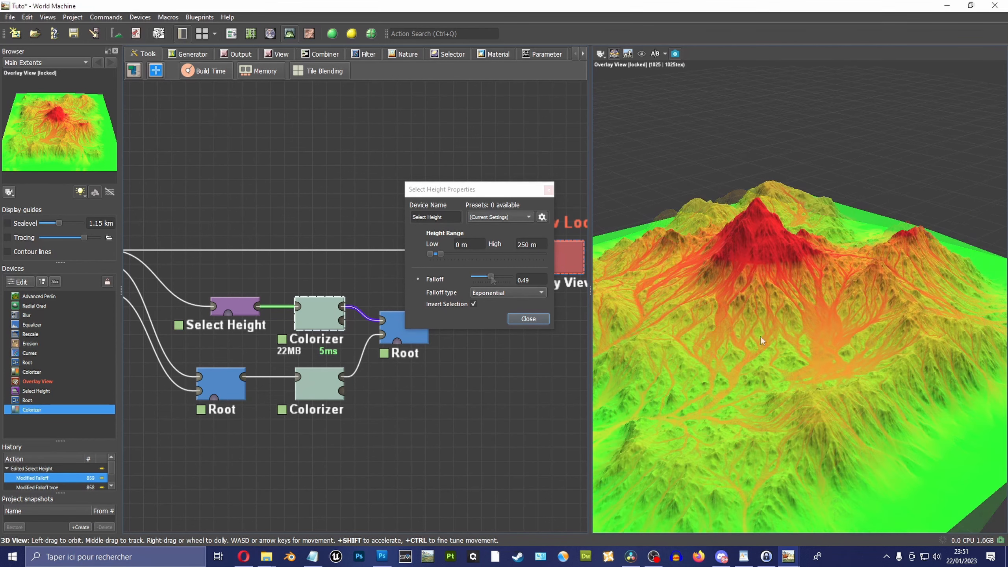
Step: Try Select Height with the Linear falloff type again at a falloff of 0.49
left_click(500, 294)
left_click(493, 282)
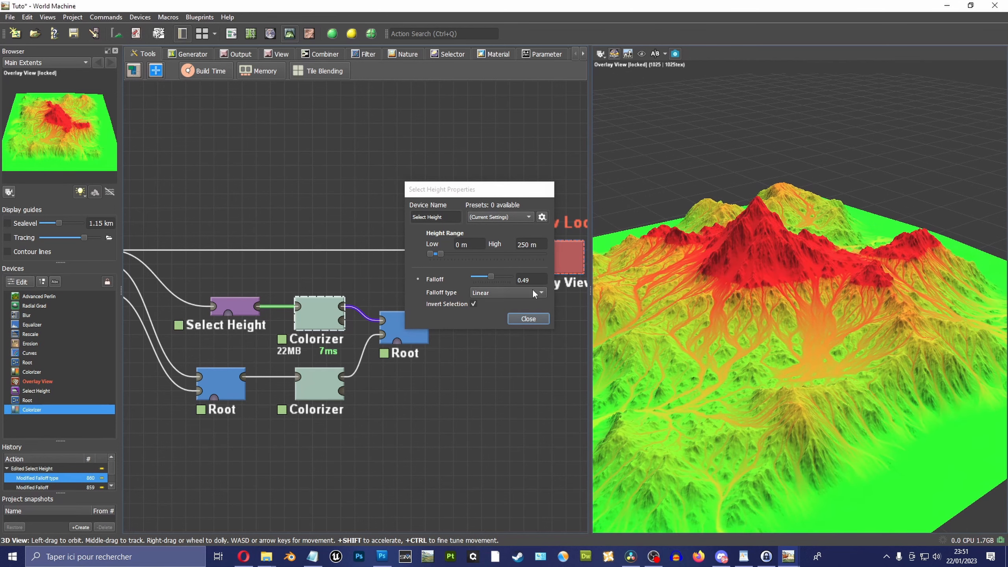
left_click_drag(498, 276, 492, 276)
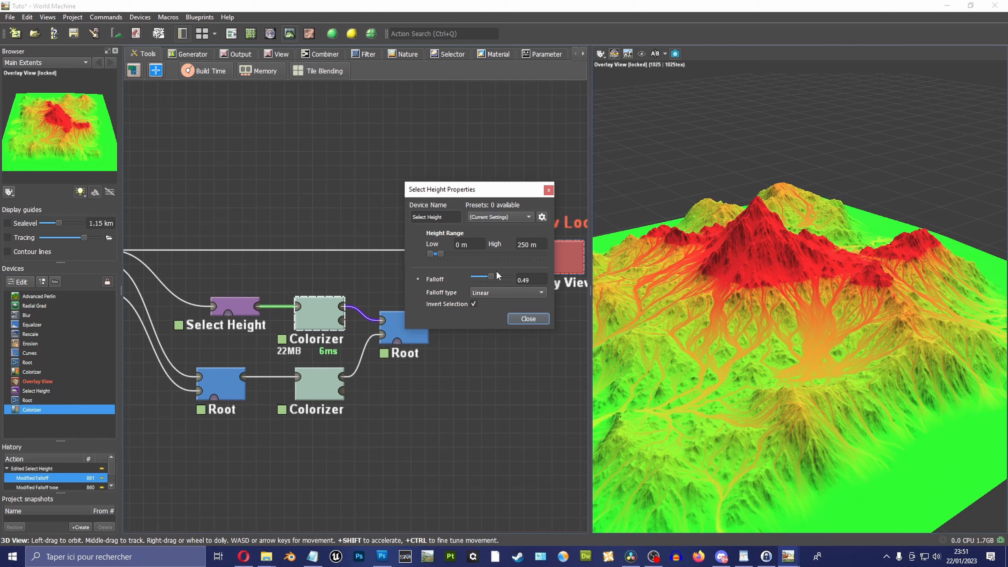
Step: Set Select Height's falloff type to Exponential and its falloff to 0.46
left_click(492, 293)
left_click(496, 303)
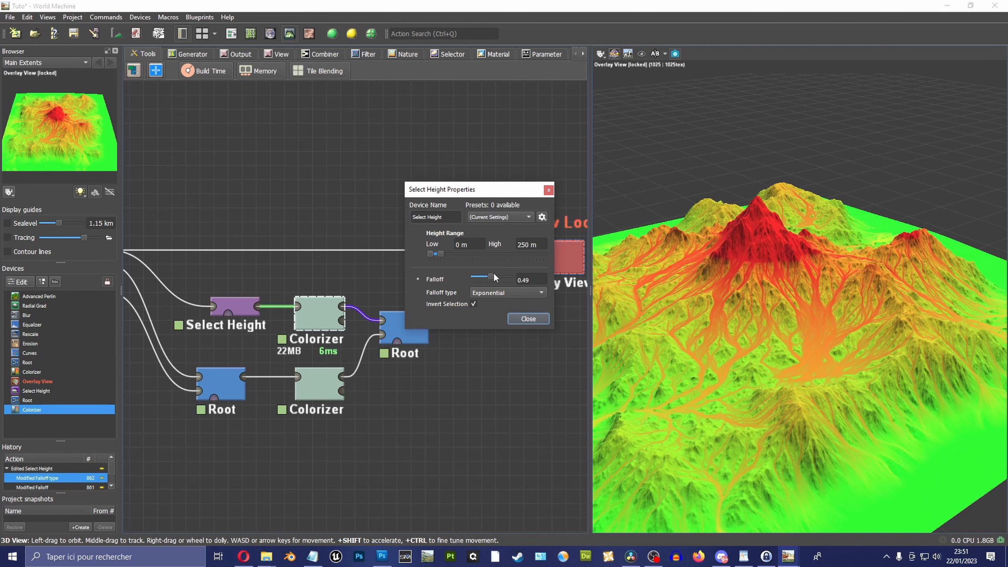
left_click_drag(491, 276, 490, 277)
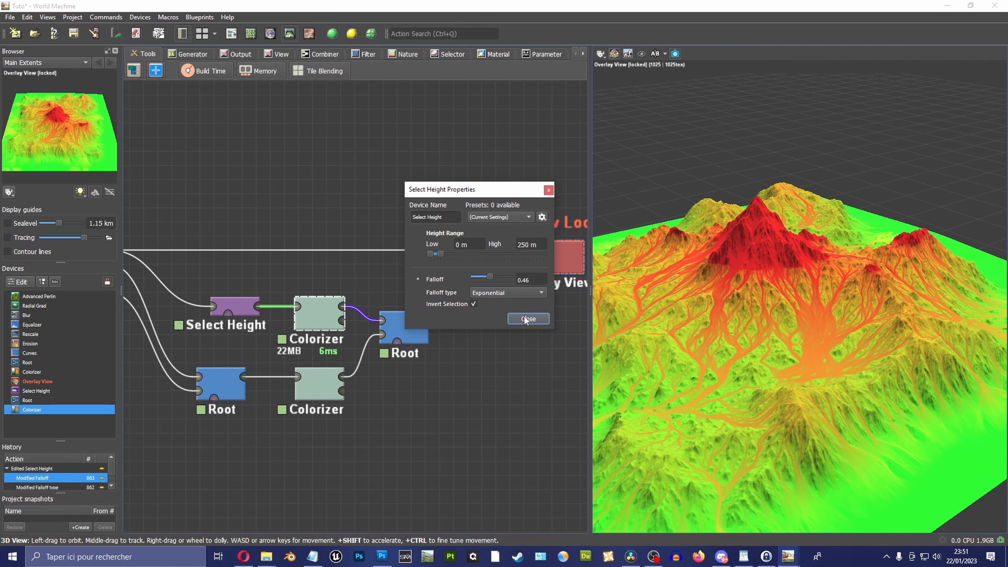
left_click_drag(751, 351, 782, 332)
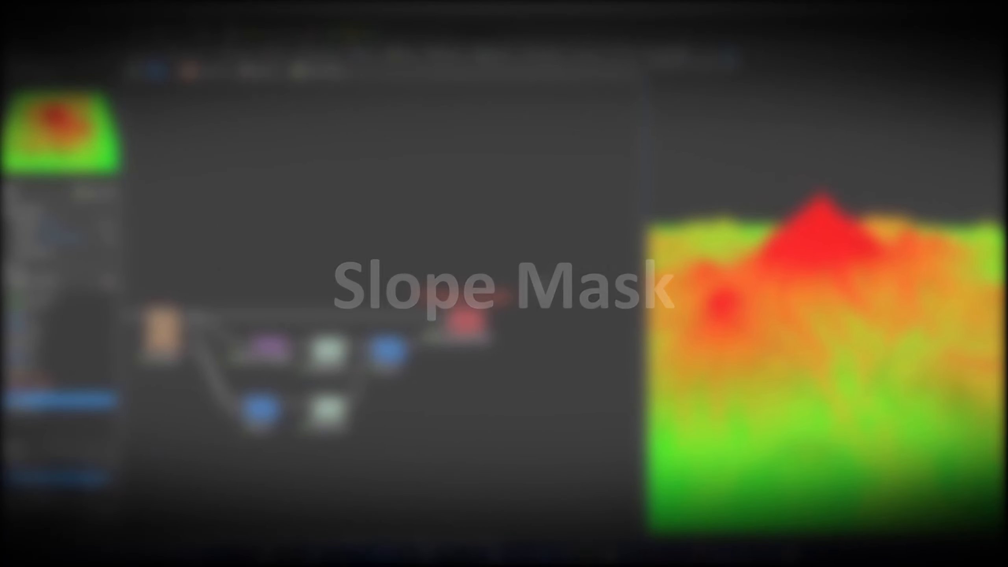
Step: Select the Overlay View device and inspect the combined mask on the terrain in 3D
middle_click_drag(465, 279, 526, 217)
left_click(545, 299)
scroll(530, 241, "up", 1)
left_click_drag(651, 227, 875, 211)
middle_click_drag(361, 236, 367, 225)
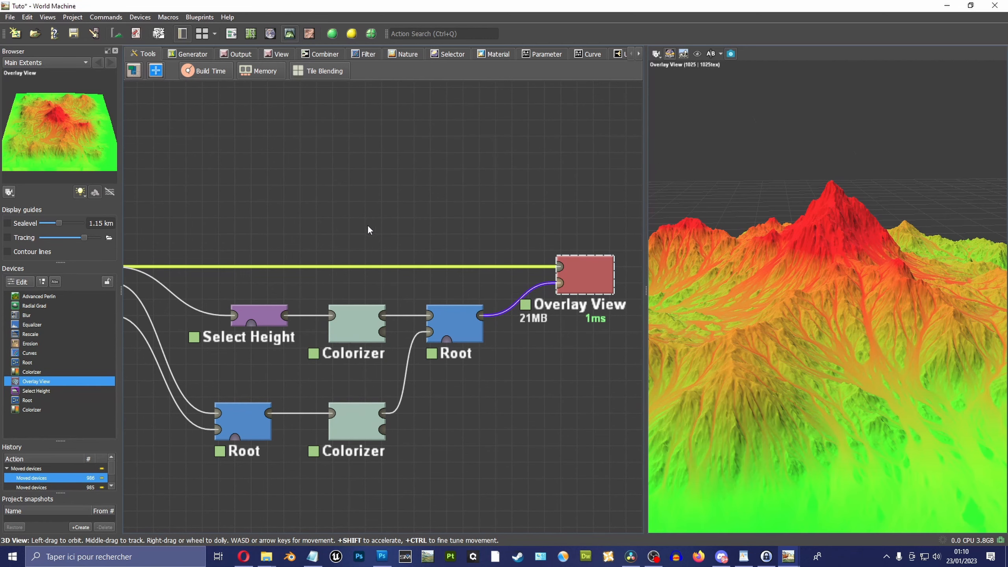
Step: Add a Select Slope device above Select Height and wire Erosion's terrain output into it
left_click(143, 18)
mouse_move(190, 101)
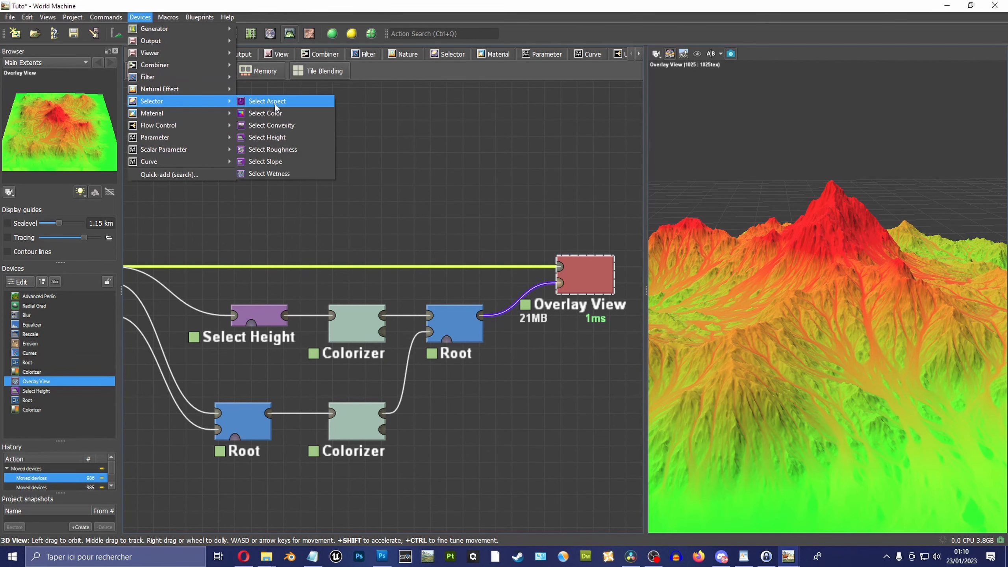
left_click(247, 162)
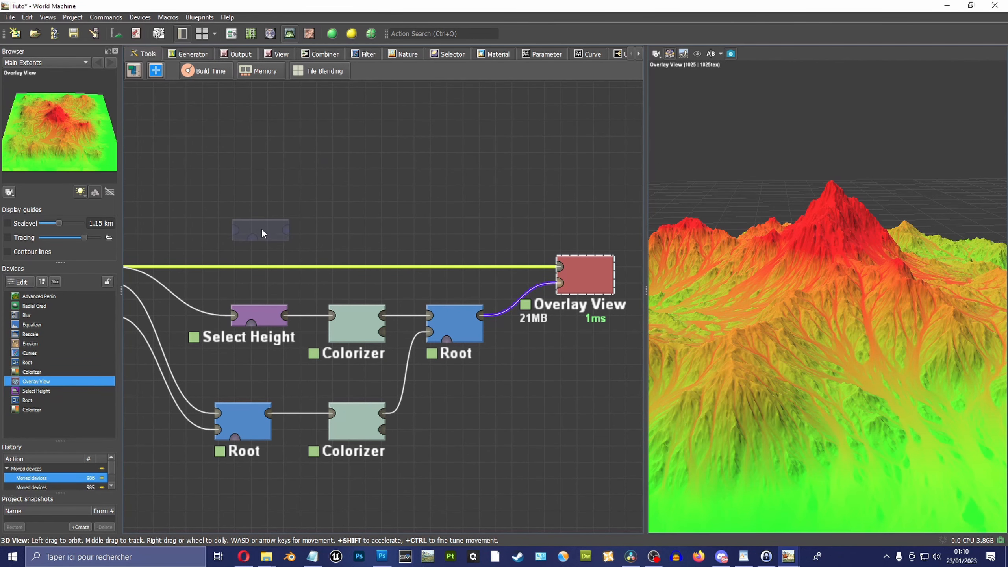
left_click(270, 218)
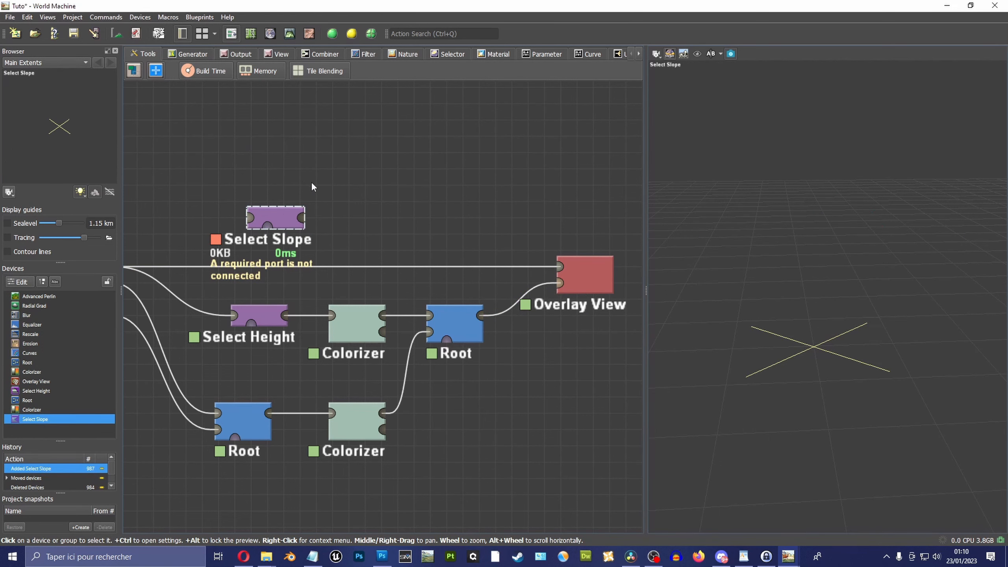
middle_click_drag(306, 188, 415, 204)
left_click_drag(216, 283, 387, 228)
left_click(413, 279)
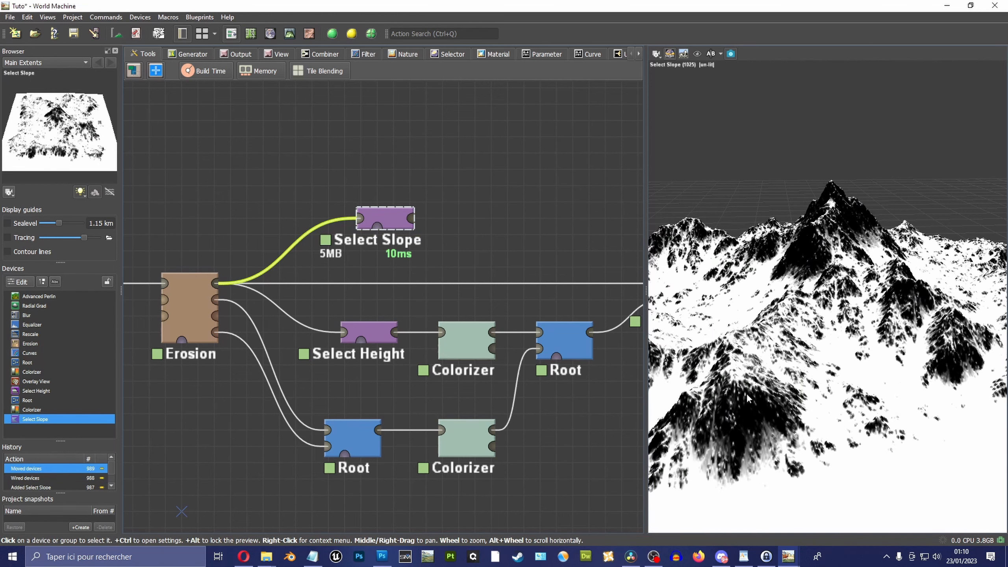
Step: Set Select Slope's range to 65–90° and its falloff to 58°, checking the mask in 3D
mouse_move(842, 258)
left_mouse_down()
mouse_move(809, 304)
mouse_move(829, 261)
left_mouse_up()
middle_click_drag(398, 210, 362, 228)
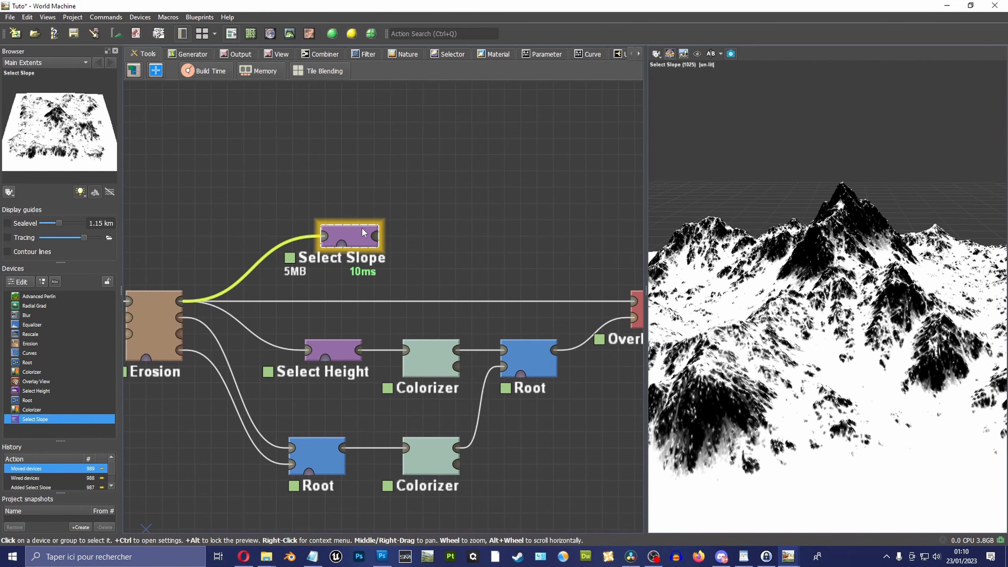
double_click(362, 229)
left_click_drag(543, 257, 504, 145)
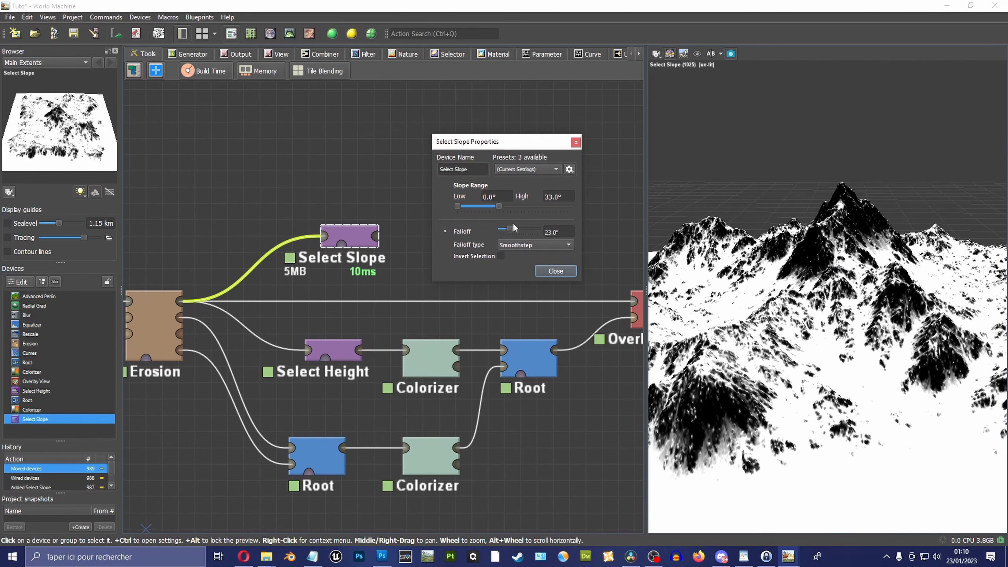
left_click_drag(496, 206, 571, 206)
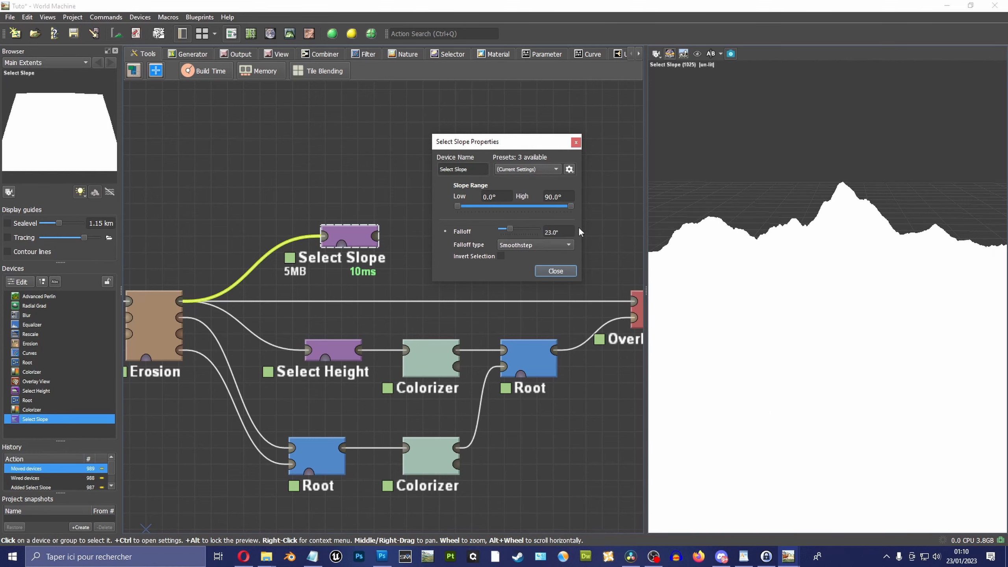
left_click_drag(458, 206, 518, 228)
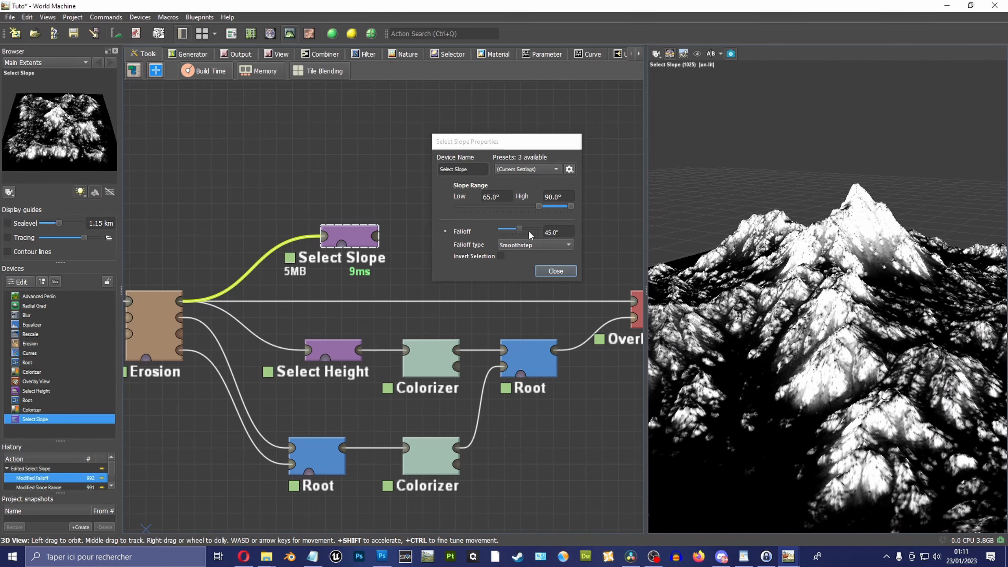
left_click(523, 228)
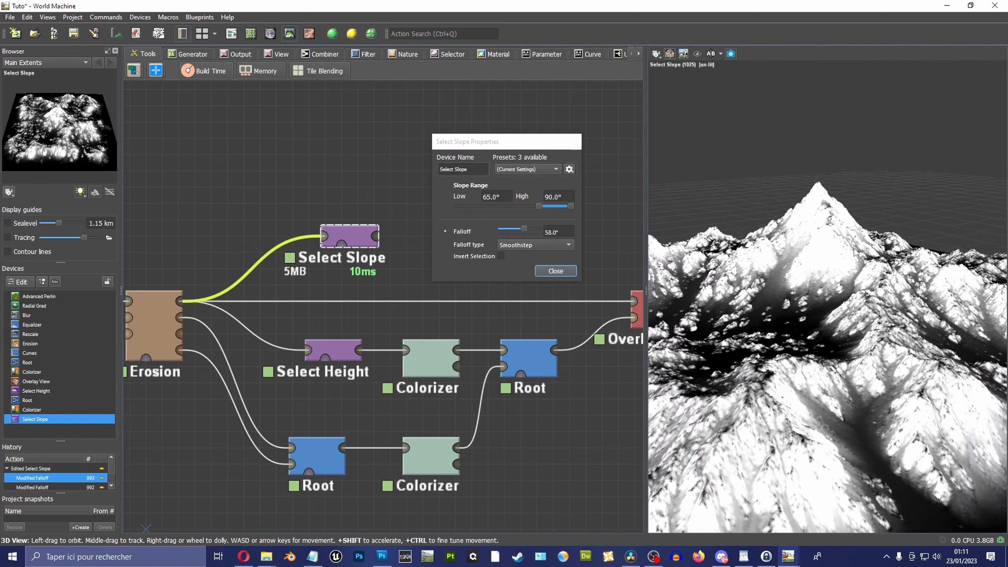
left_click_drag(854, 249, 654, 228)
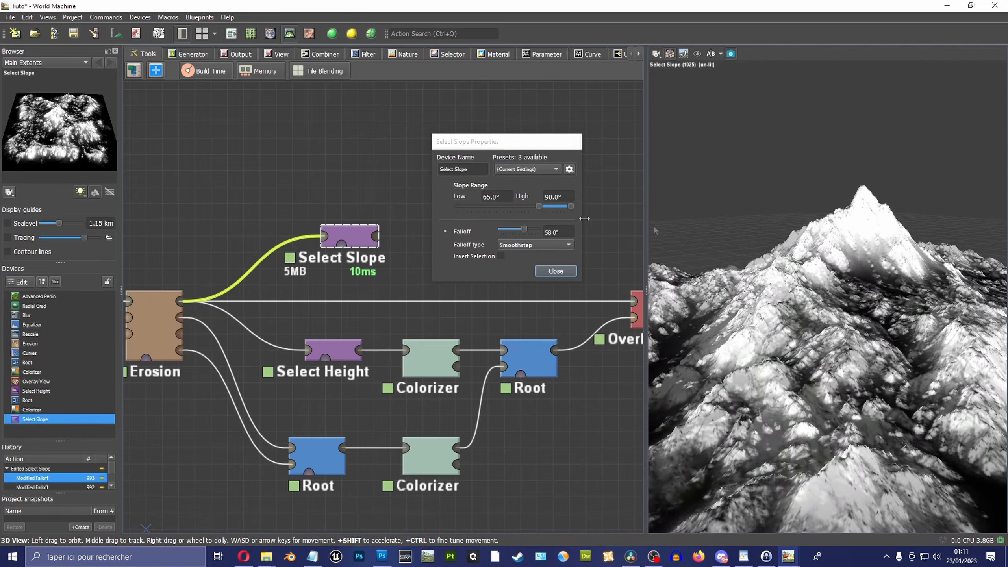
Step: Invert the Select Slope selection and move the device closer to Erosion
left_click(501, 256)
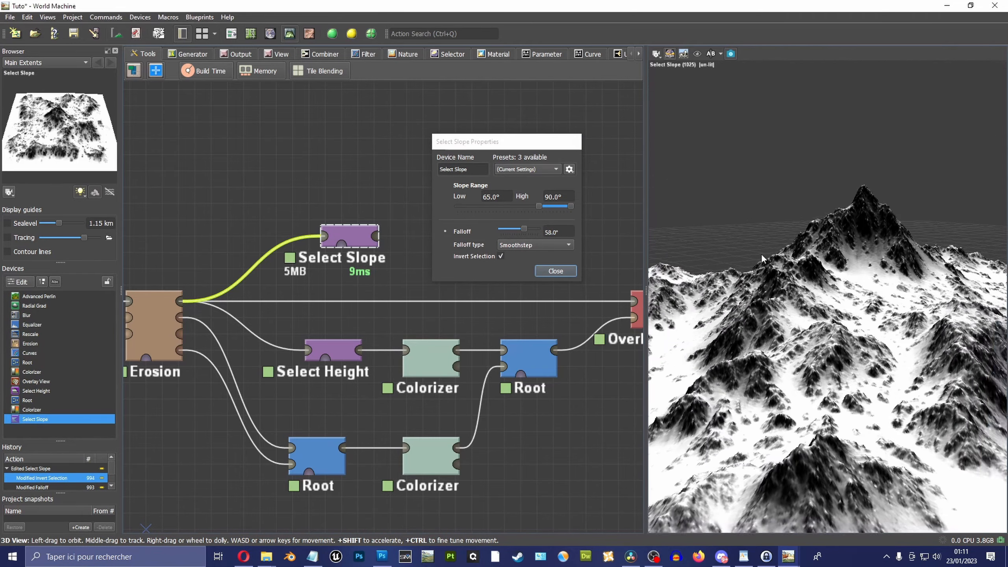
left_click_drag(762, 255, 439, 235)
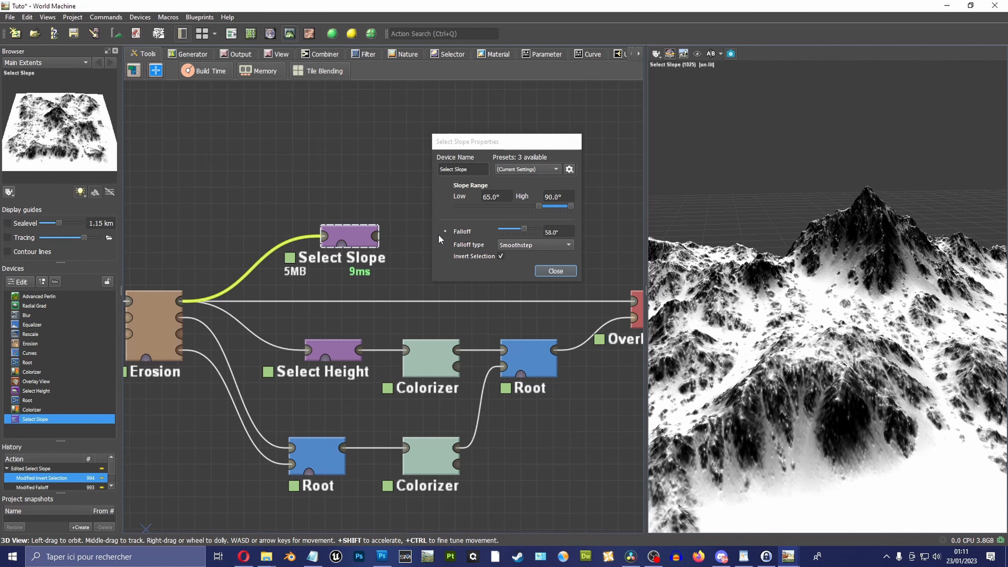
left_click(556, 271)
left_click_drag(349, 236, 317, 236)
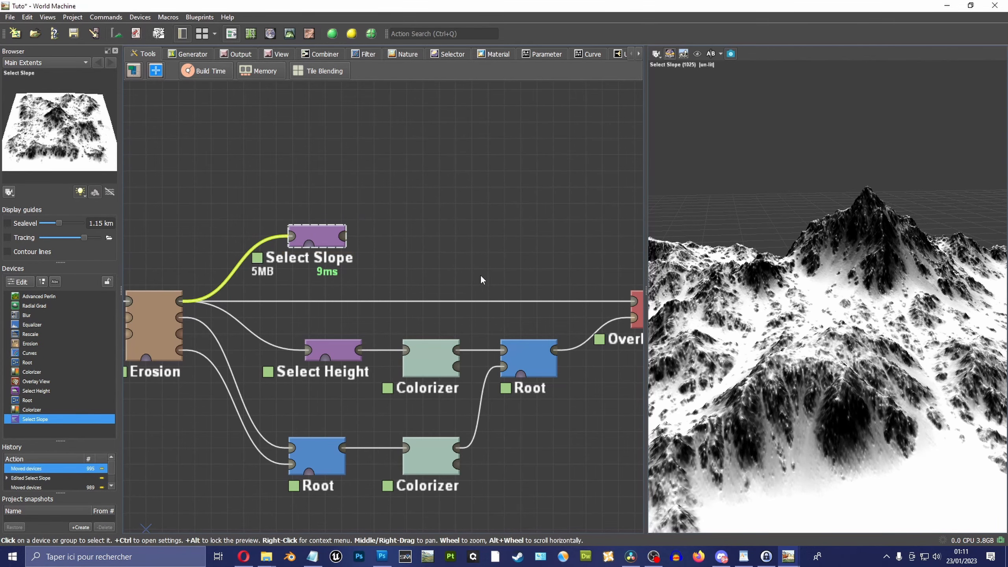
Step: Add a combiner beside Select Slope with its method set to Average
middle_click_drag(481, 276, 425, 267)
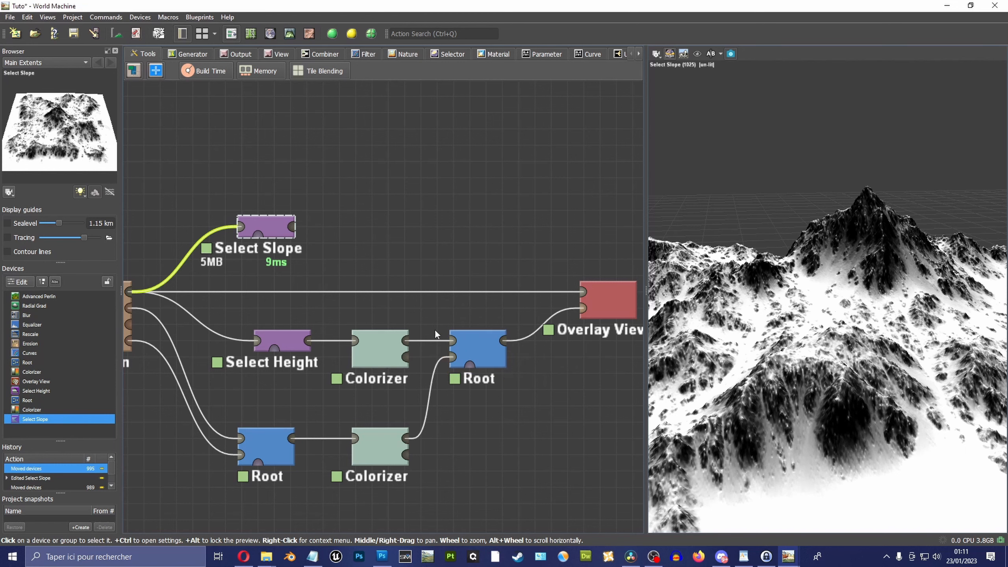
middle_click_drag(435, 329, 428, 339)
left_click(140, 17)
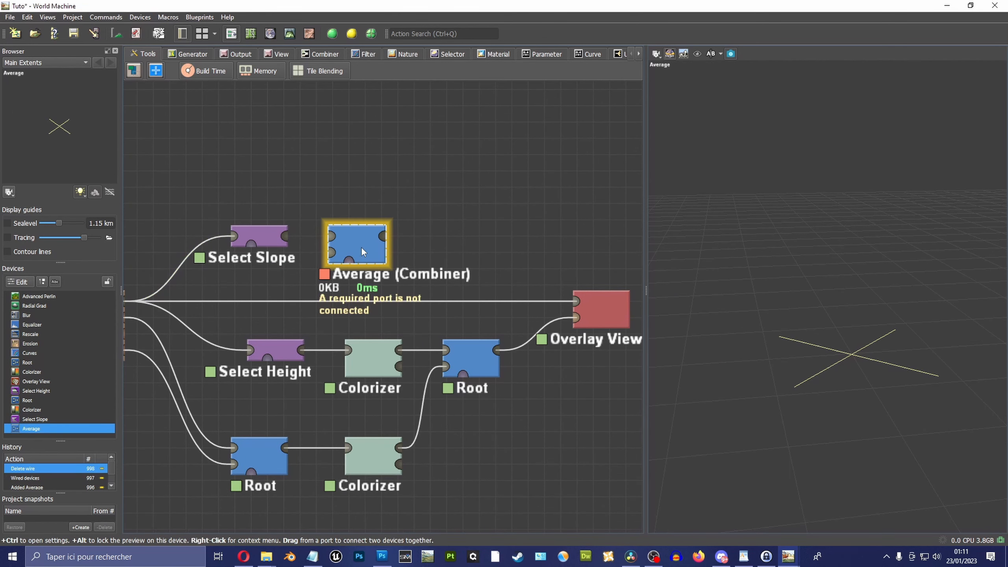
left_click_drag(361, 247, 381, 225)
double_click(375, 227)
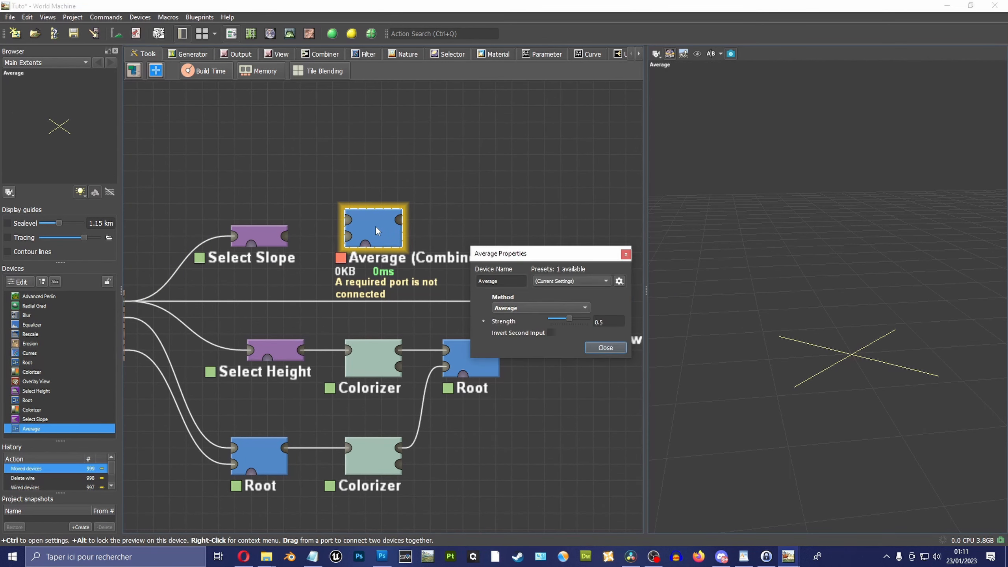
left_click(545, 308)
left_click(566, 319)
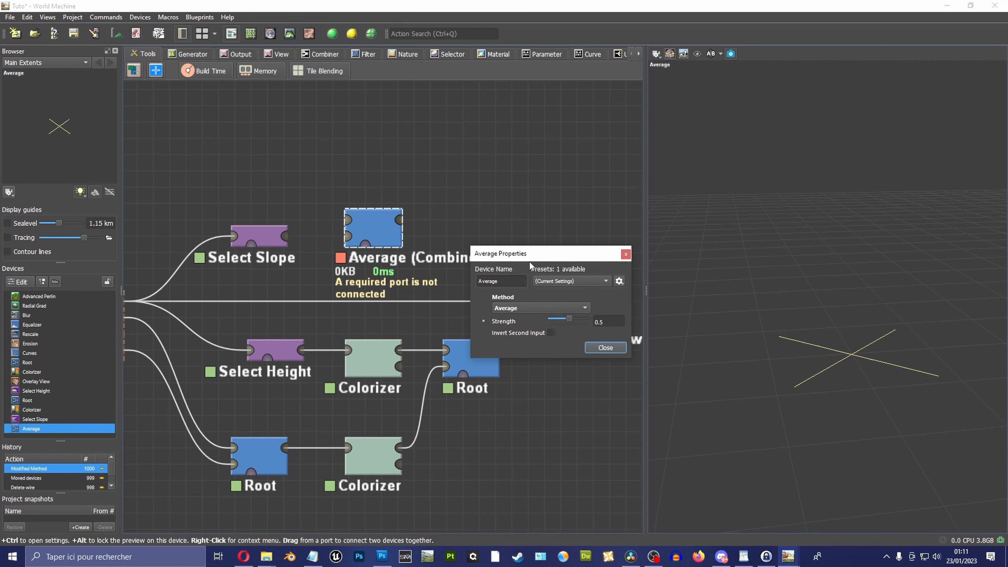
left_click(606, 347)
Step: Move the Overlay View and the Root combiner feeding it farther from the Colorizers to make room in the chain
middle_click_drag(524, 223, 441, 226)
left_click_drag(562, 274, 413, 358)
left_click_drag(517, 314, 599, 313)
left_click_drag(599, 313, 632, 313)
left_click(517, 358)
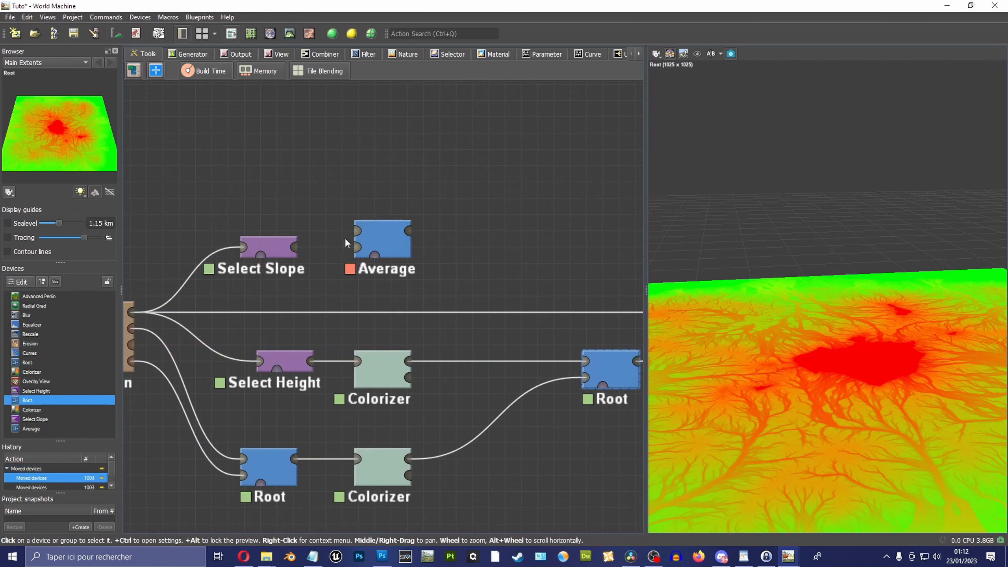
Step: Insert the Average combiner between Select Height's Colorizer and the Root, and wire Select Slope into its second input
left_click_drag(383, 235, 490, 364)
middle_click_drag(537, 368, 495, 341)
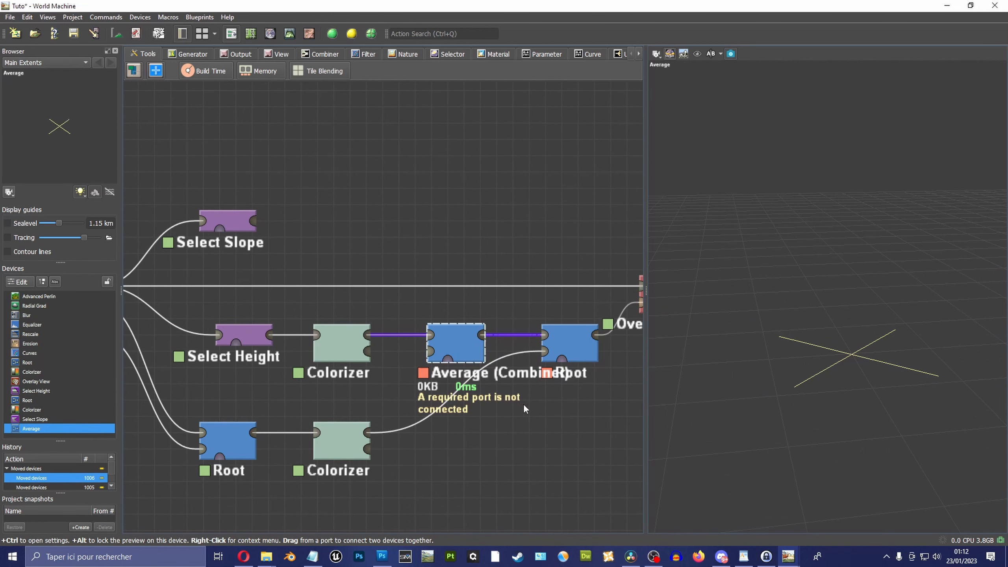
left_click_drag(254, 222, 430, 351)
Step: Tidy the graph by placing Select Slope below Select Height and aligning Select Height, its Colorizer, Average and Root in one row
scroll(442, 273, "down", 1)
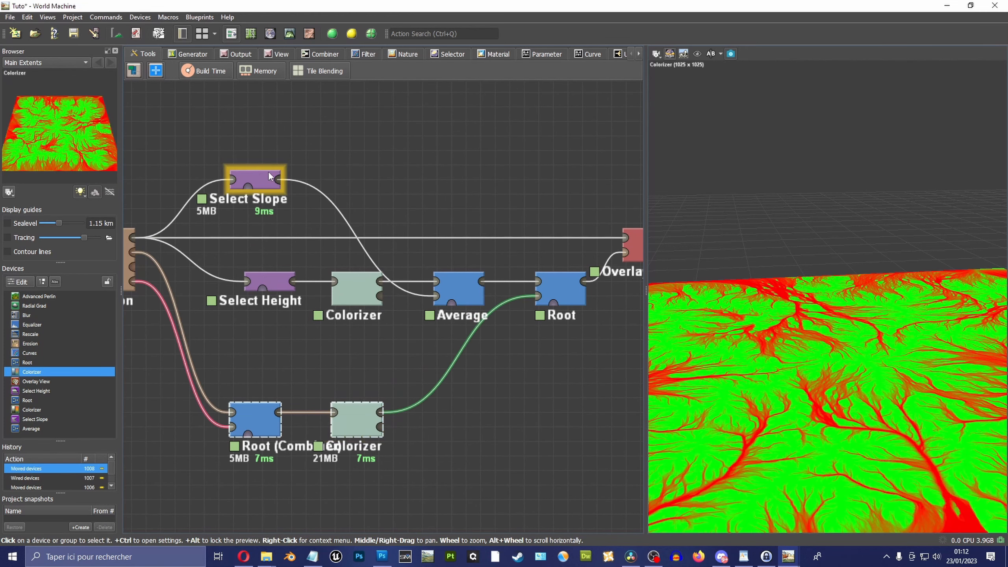
left_click_drag(276, 182, 292, 340)
left_click_drag(386, 265, 274, 297)
left_click_drag(363, 292, 349, 278)
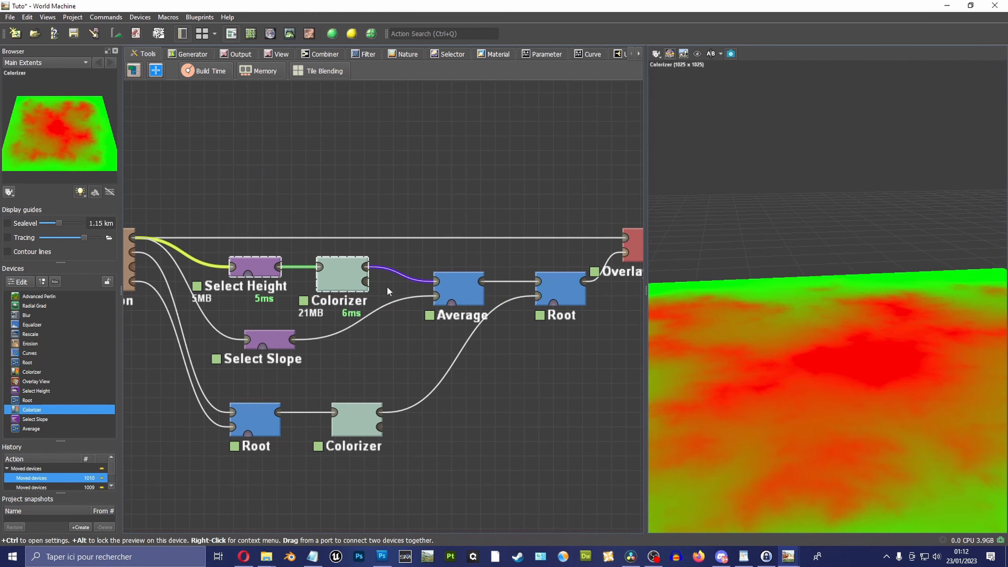
mouse_move(555, 259)
left_mouse_down()
mouse_move(550, 272)
mouse_move(550, 261)
left_mouse_up()
left_click_drag(456, 287, 457, 272)
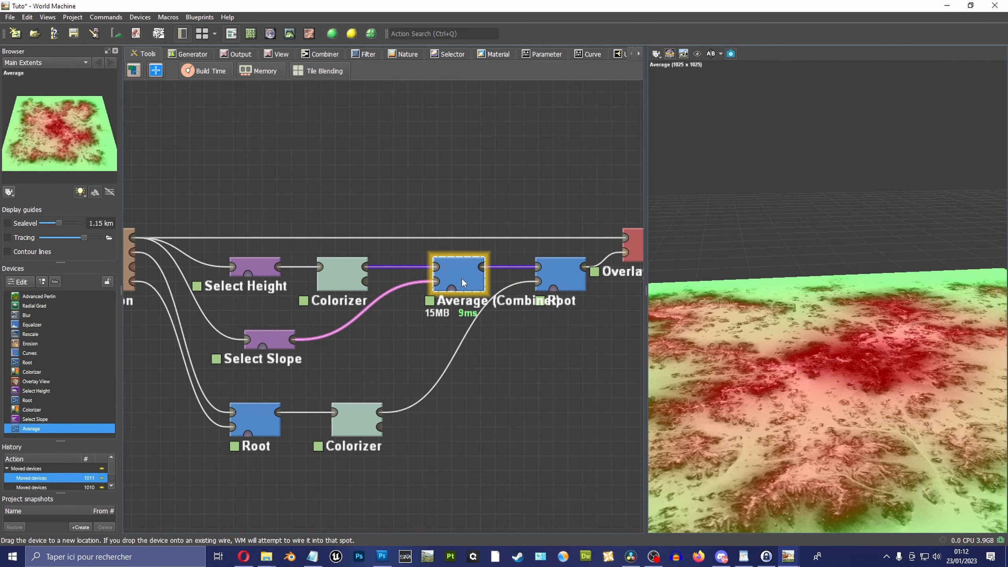
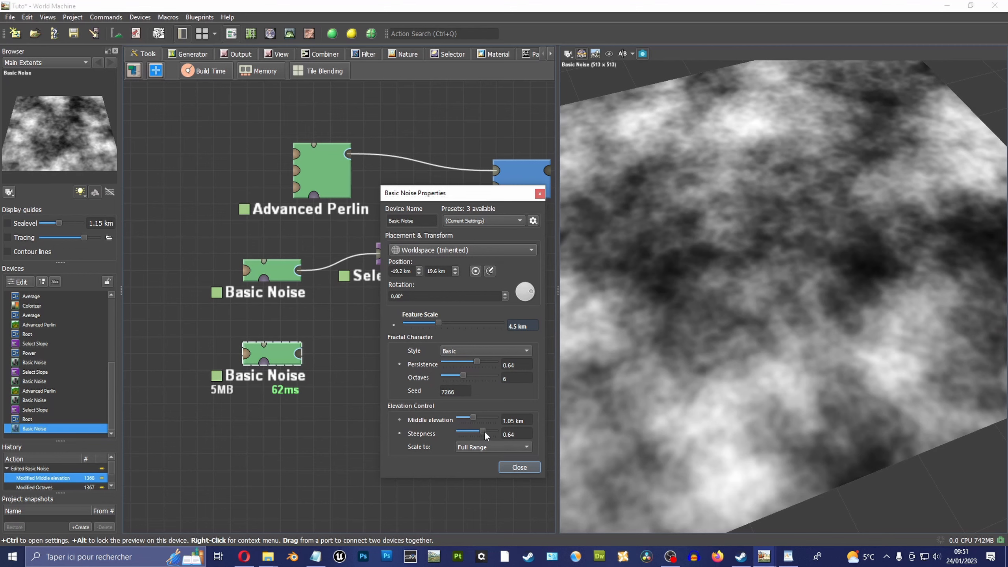
Step: Set the lower Basic Noise's feature scale to 4.5 km and its octaves to 8
right_click_drag(477, 320, 421, 350)
left_click(438, 323)
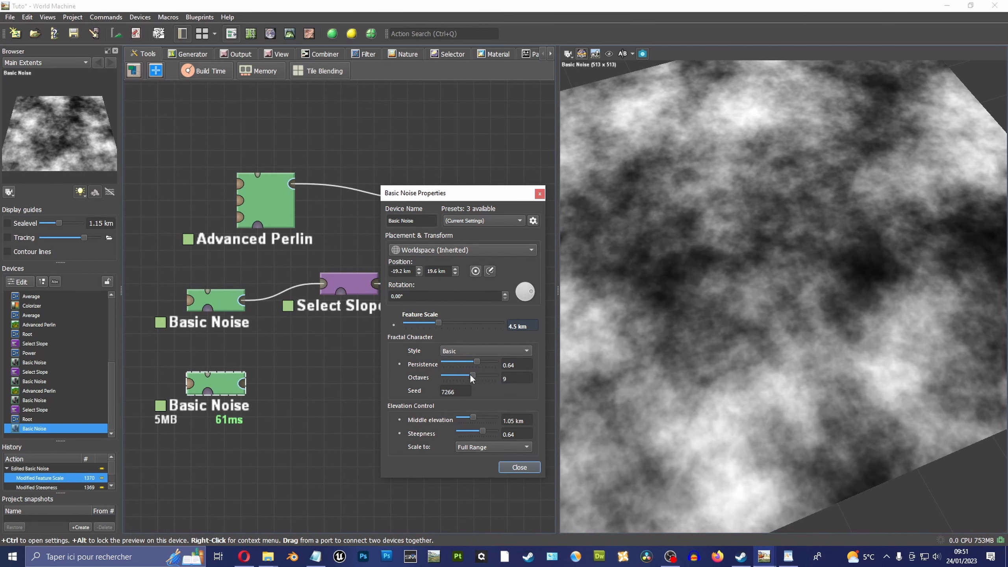
left_click(471, 376)
scroll(424, 351, "down", 1)
Step: Add a Select Slope beside the lower Basic Noise, wire the noise into it, and place it under the other Select Slope
left_click(140, 17)
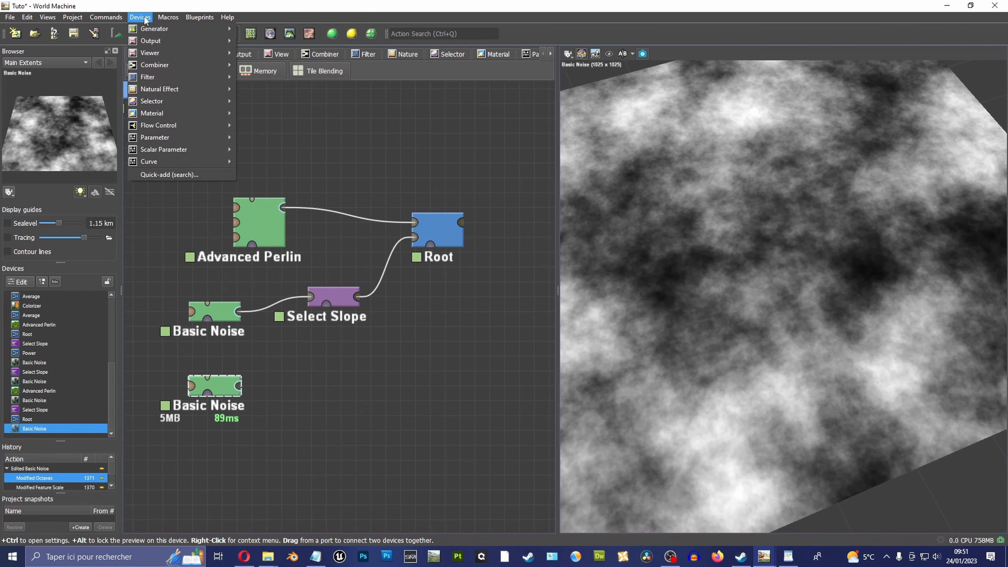
mouse_move(222, 129)
left_click(291, 152)
left_click(344, 381)
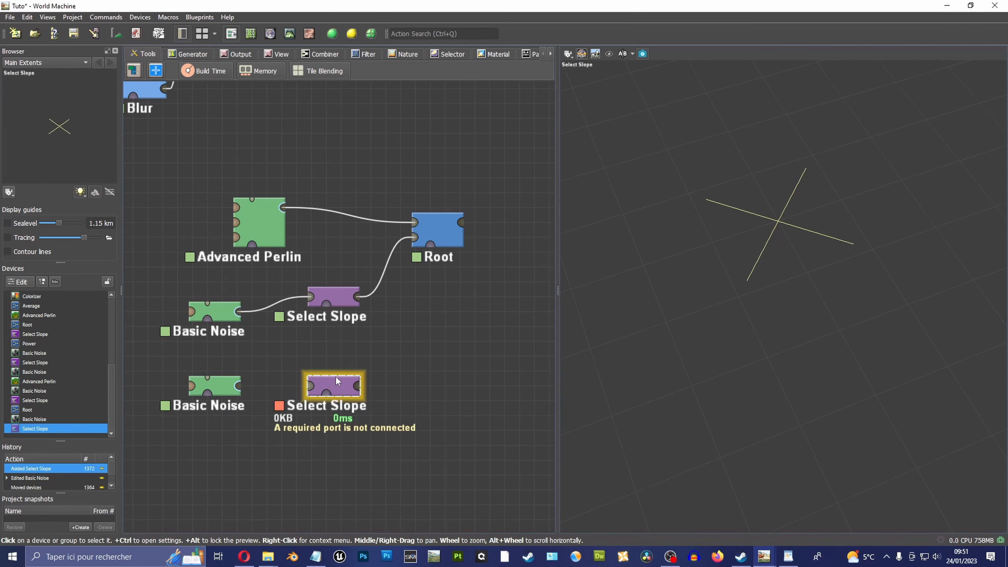
left_click_drag(238, 386, 336, 352)
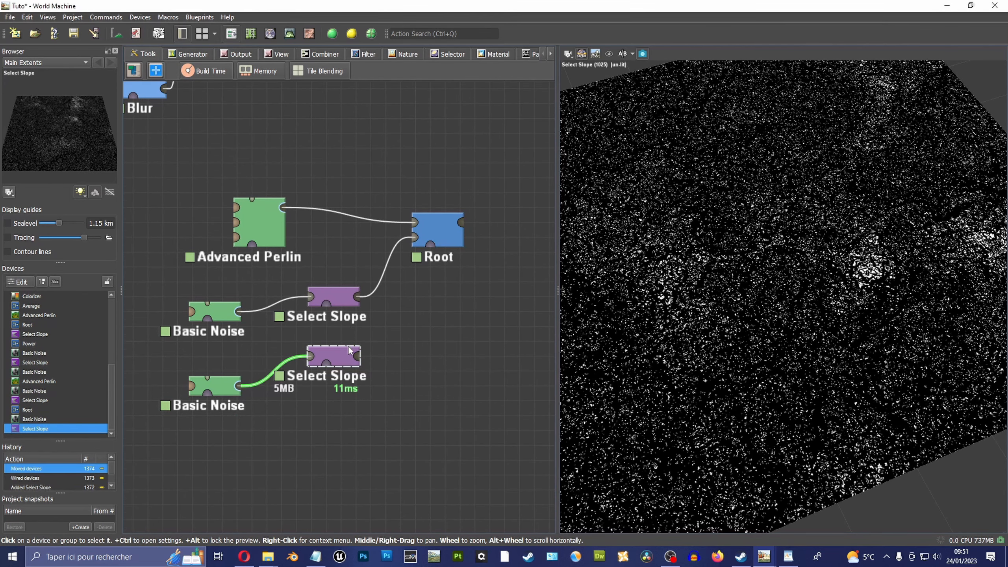
Step: Set the new Select Slope's range to 0.0°–48.5° with a 48.0° falloff
scroll(385, 298, "up", 1)
double_click(385, 298)
left_click_drag(537, 318, 560, 338)
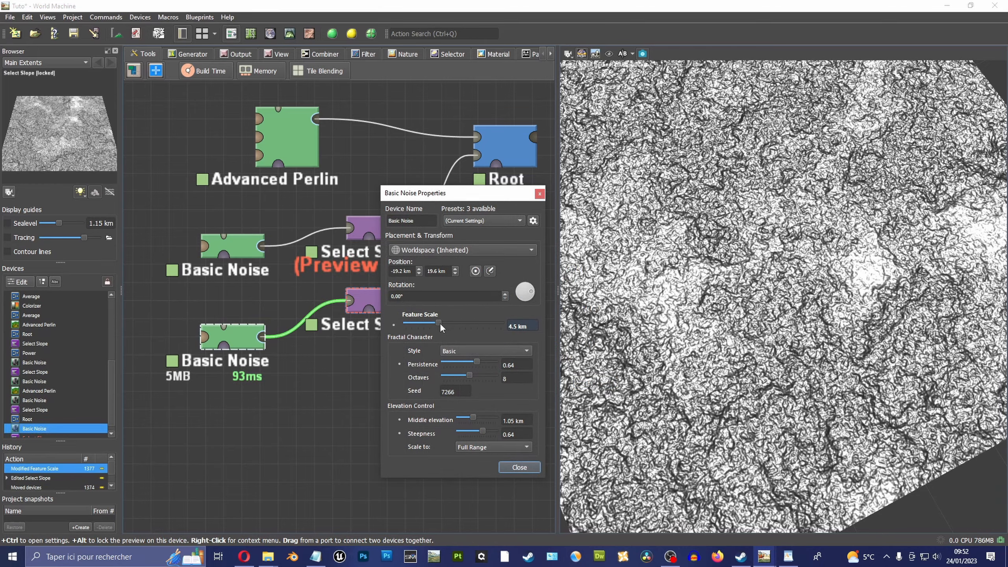
Step: Set the lower Basic Noise's octaves to 6 and persistence to 0.66, and readjust its feature scale
left_click_drag(439, 324, 437, 324)
left_click_drag(470, 375, 463, 376)
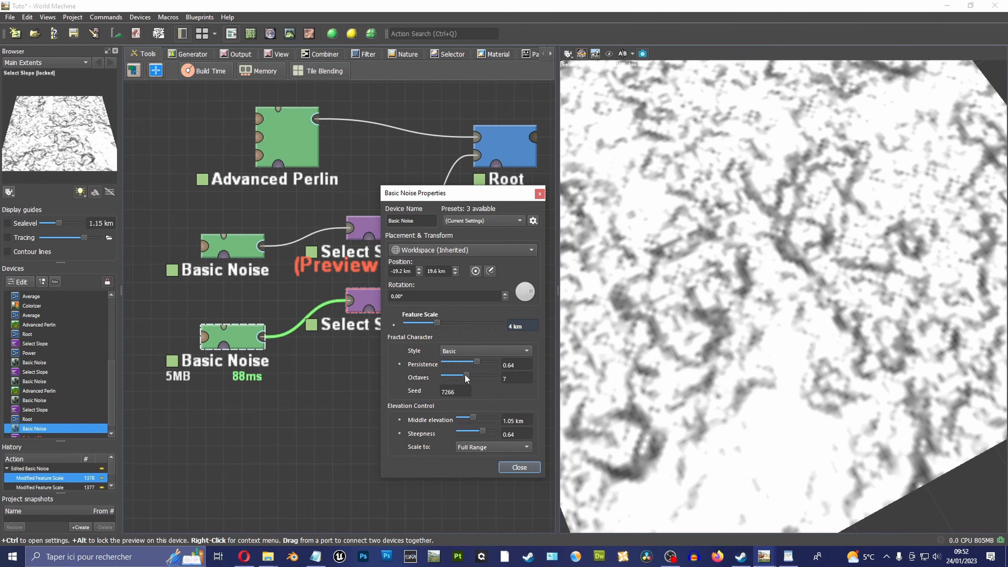
scroll(786, 254, "down", 3)
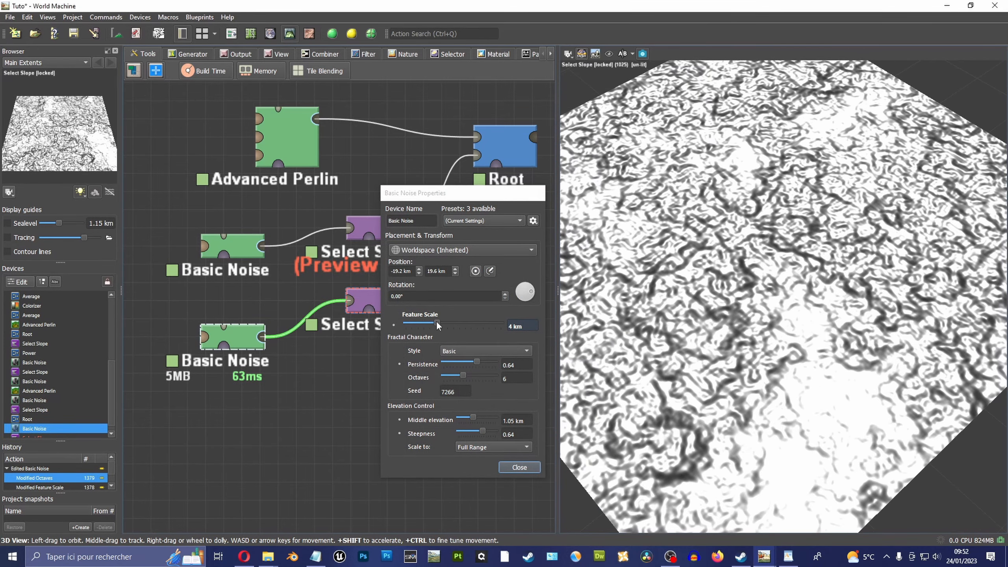
left_click_drag(436, 322, 438, 322)
left_click_drag(477, 363, 477, 360)
left_click(520, 468)
Step: Add a combiner below the noise branch's Root with its method set to Power
scroll(441, 318, "down", 4)
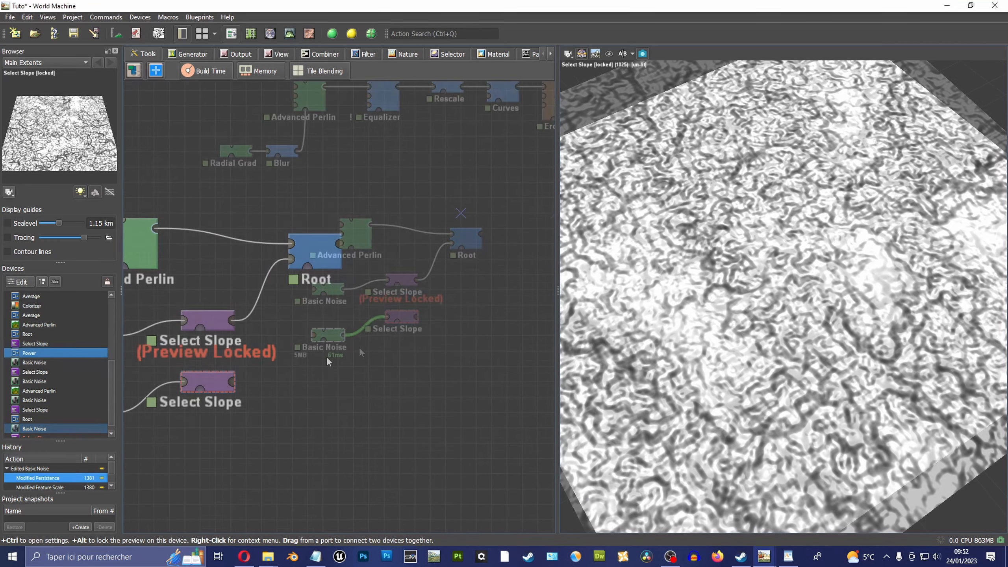
scroll(329, 350, "down", 1)
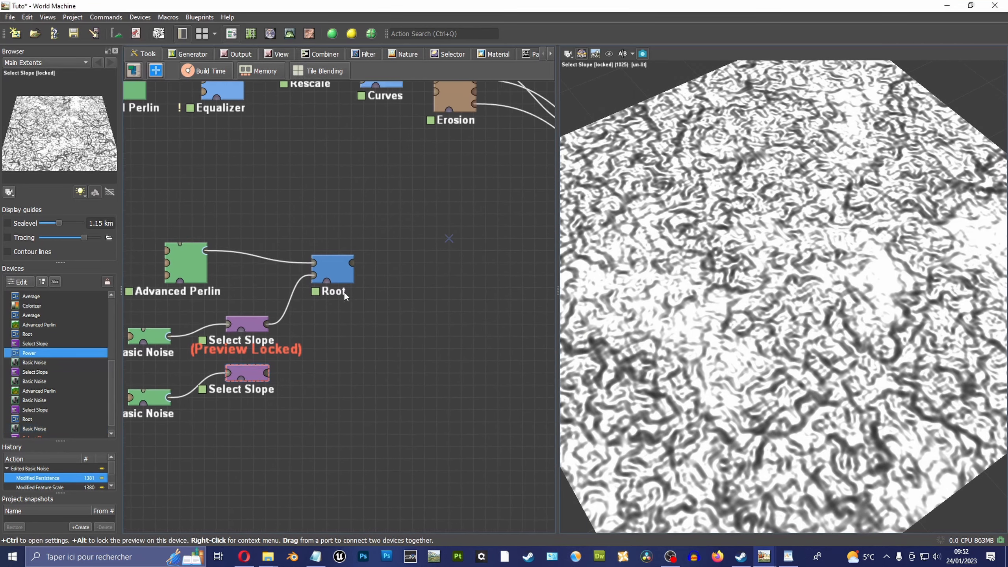
middle_click_drag(344, 293, 381, 286)
scroll(381, 286, "up", 1)
left_click(135, 19)
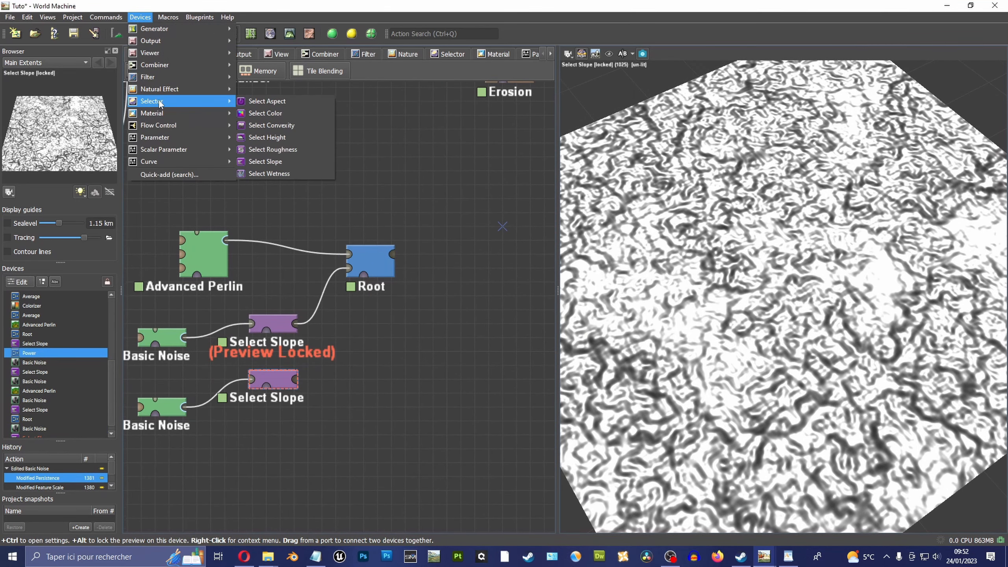
mouse_move(172, 70)
left_click(263, 76)
left_click(385, 330)
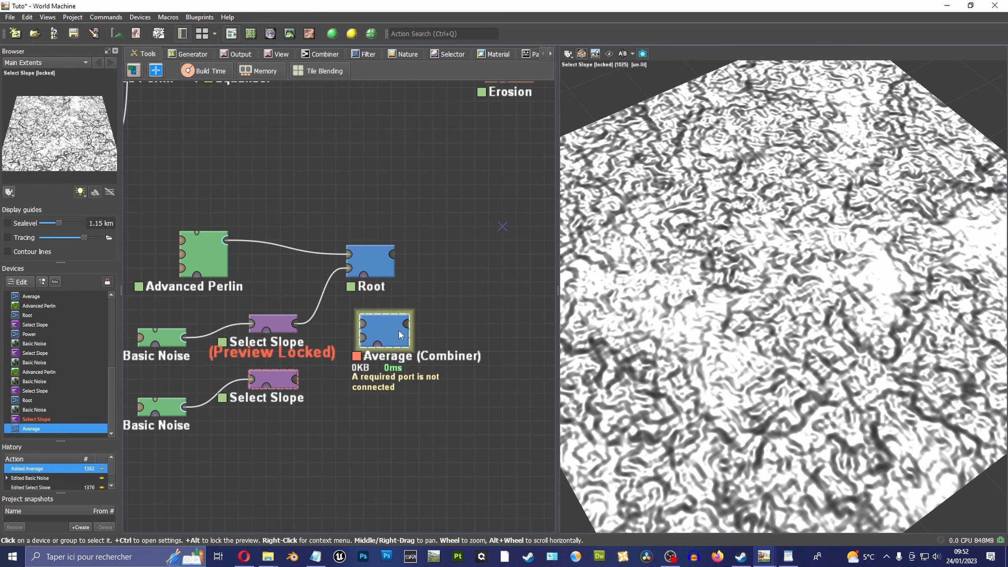
left_click(556, 310)
left_click(528, 416)
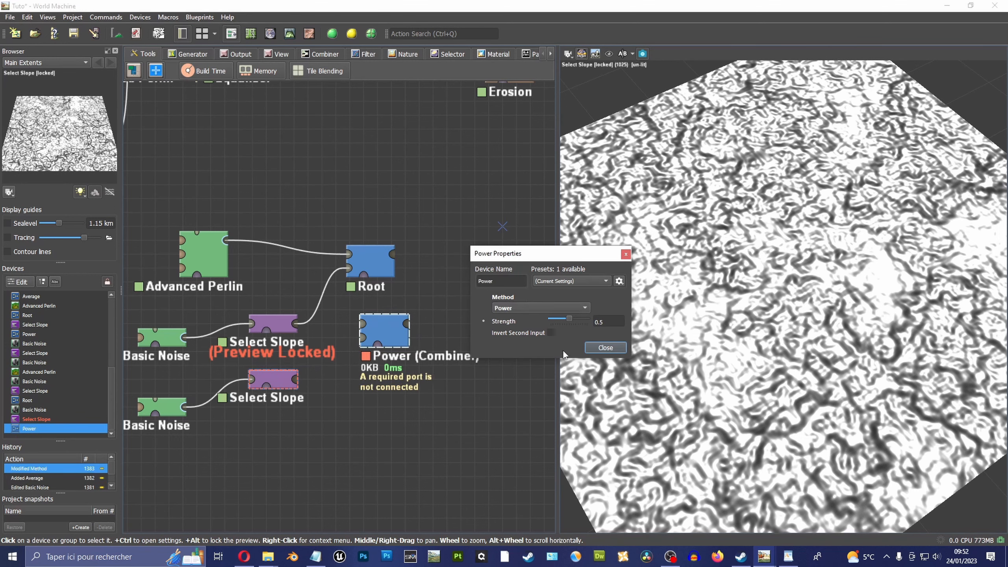
left_click(602, 347)
Step: Move the Power combiner past the Root, wire Root and the lower Select Slope into it, and lock the preview on it
left_click_drag(393, 330, 476, 317)
left_click_drag(395, 254, 445, 310)
left_click_drag(295, 380, 445, 324)
left_click(493, 338, "alt")
middle_click_drag(493, 338, 470, 339)
Step: Fine-tune the strength of the Power combiner
double_click(456, 318)
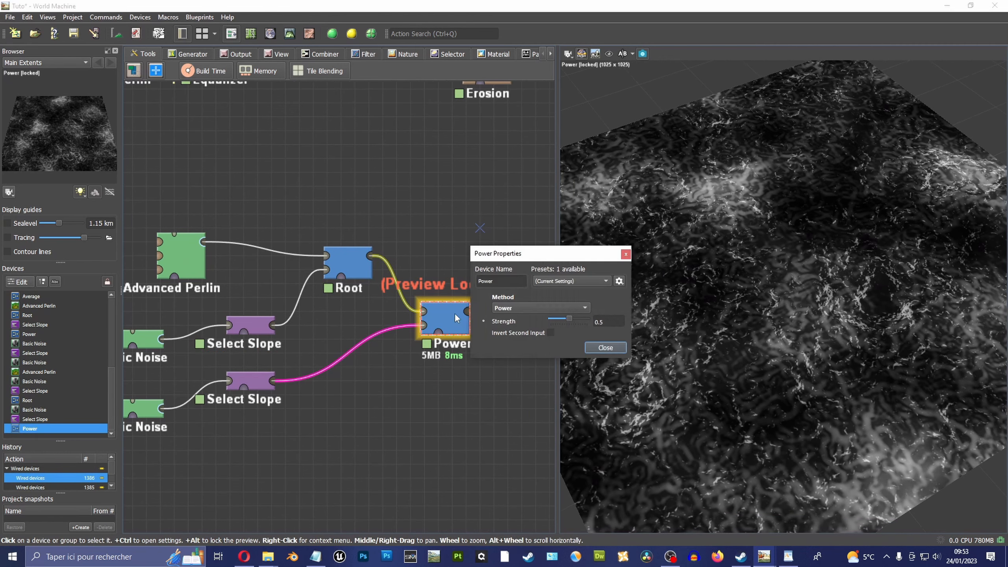
left_click_drag(567, 321, 571, 321)
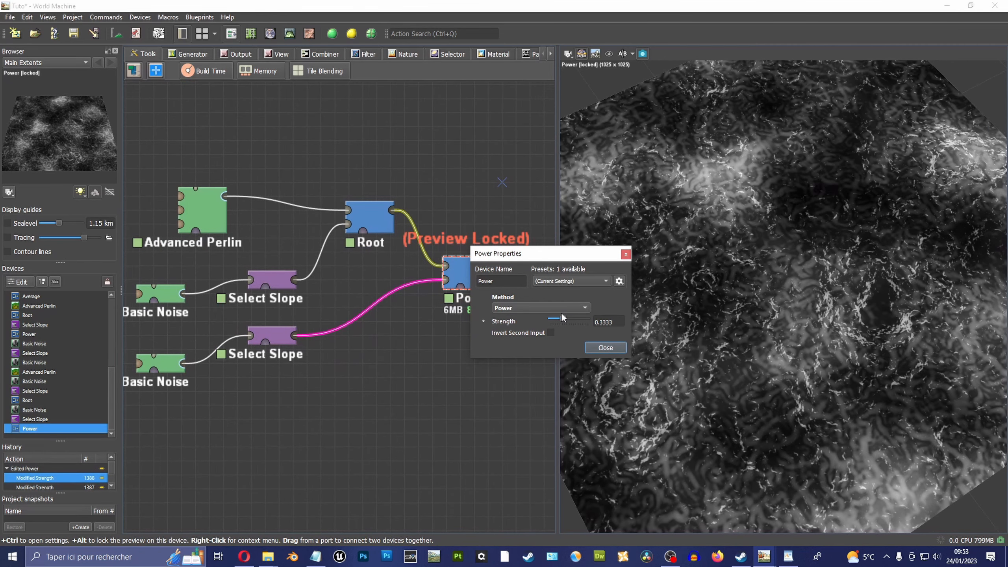
left_click(597, 346)
Step: Fine-tune the lower Basic Noise's feature scale and reduce its octaves while checking the mask pattern
double_click(160, 363)
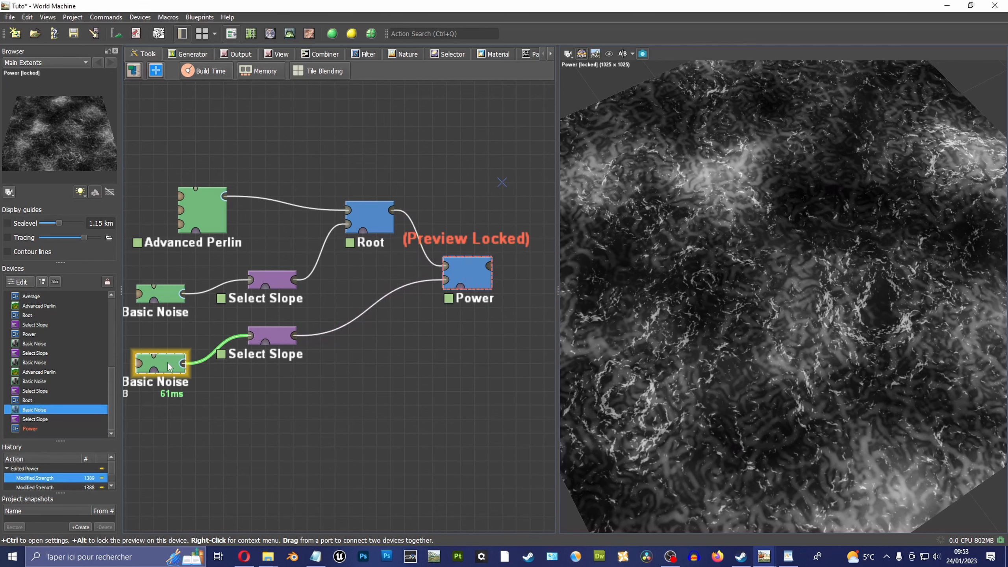
left_click_drag(438, 323, 443, 324)
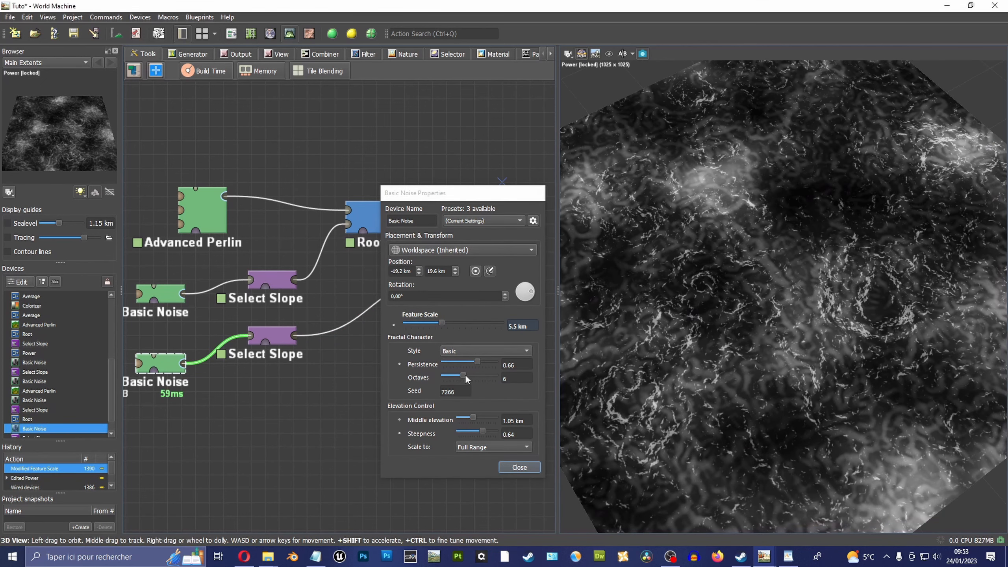
left_click_drag(464, 375, 461, 376)
left_click_drag(443, 324, 439, 324)
left_click_drag(611, 296, 473, 240)
Step: Readjust the lower Select Slope, and finish editing the noise branch's Advanced Perlin with its middle elevation at 1.2 km
double_click(270, 340)
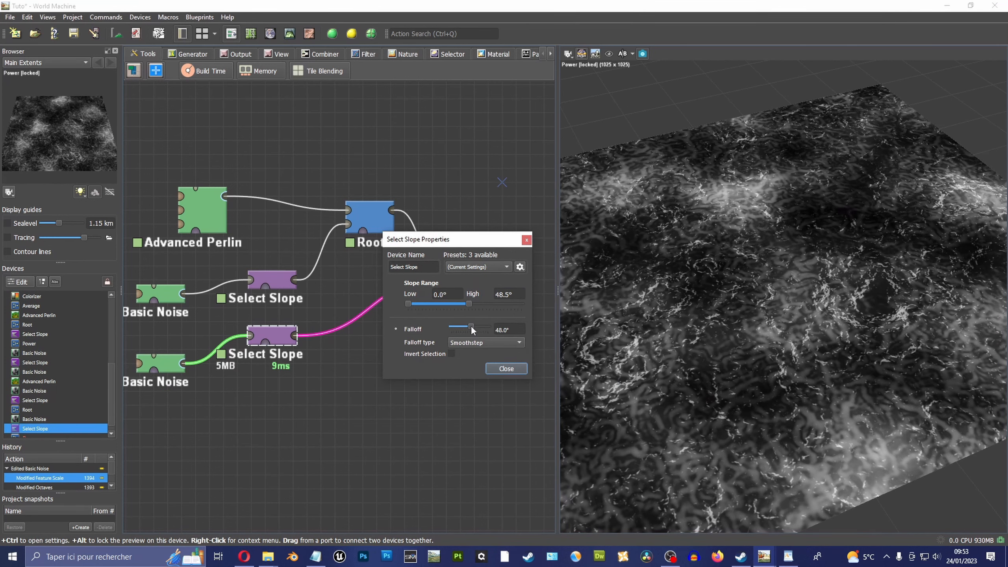
left_click_drag(471, 326, 473, 304)
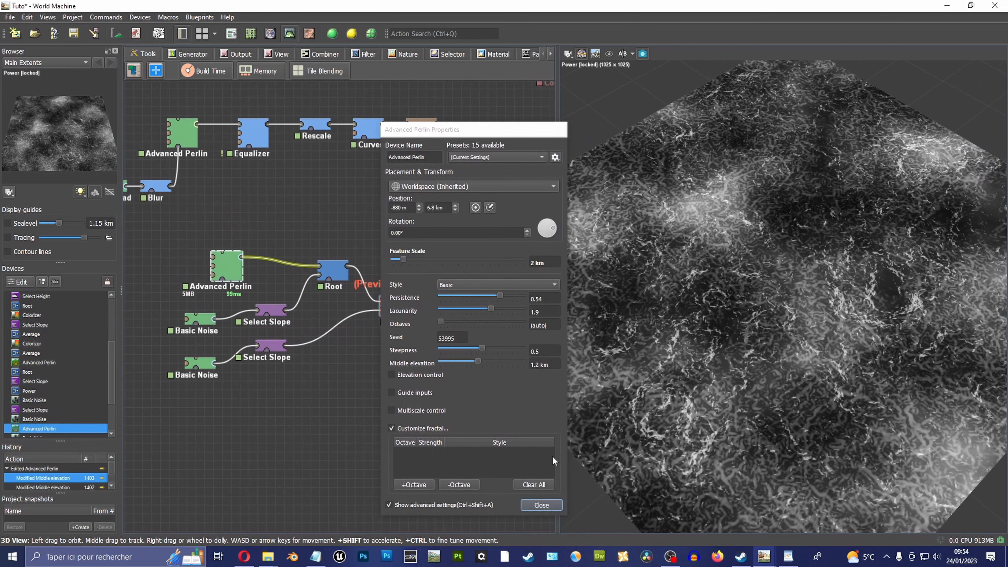
left_click(536, 503)
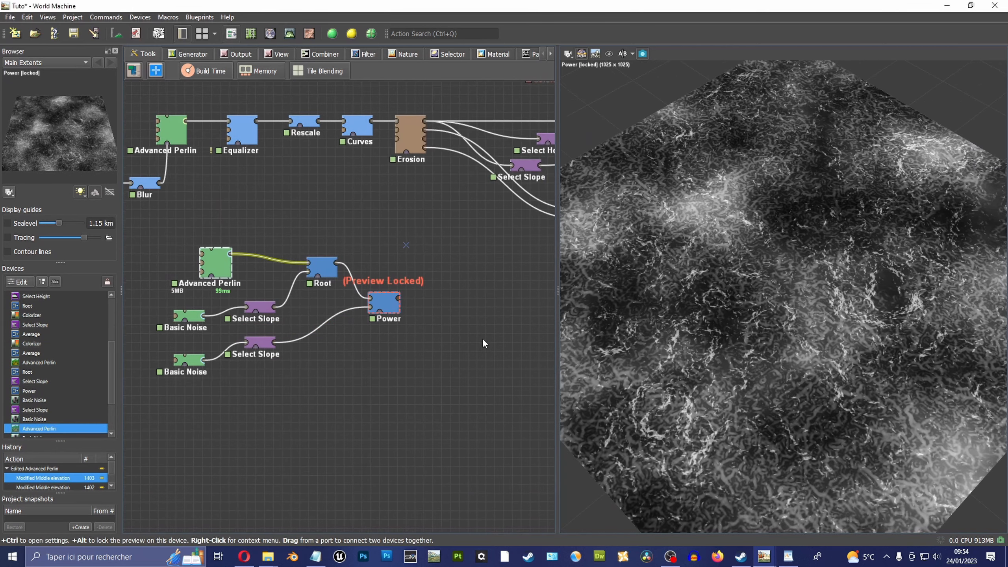
Step: Move the whole noise branch closer to the main chain, below Erosion, and widen the device graph area
scroll(483, 339, "down", 1)
left_click_drag(436, 234, 159, 391)
left_click_drag(306, 266, 410, 224)
left_click(496, 254)
left_click_drag(558, 274, 613, 275)
middle_click_drag(524, 242, 514, 267)
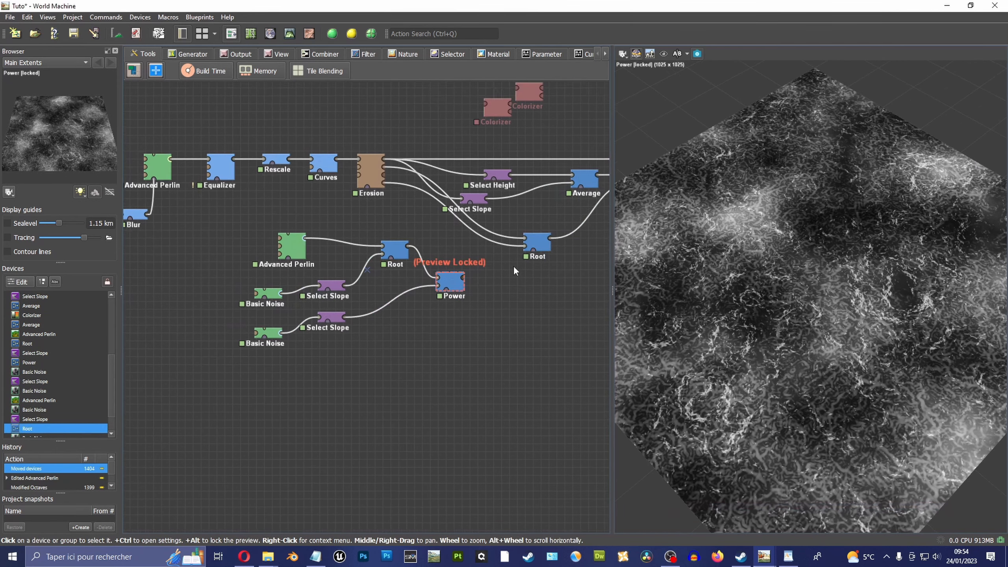
Step: Add an Average combiner near the Power combiner and slightly raise its strength
left_click(144, 18)
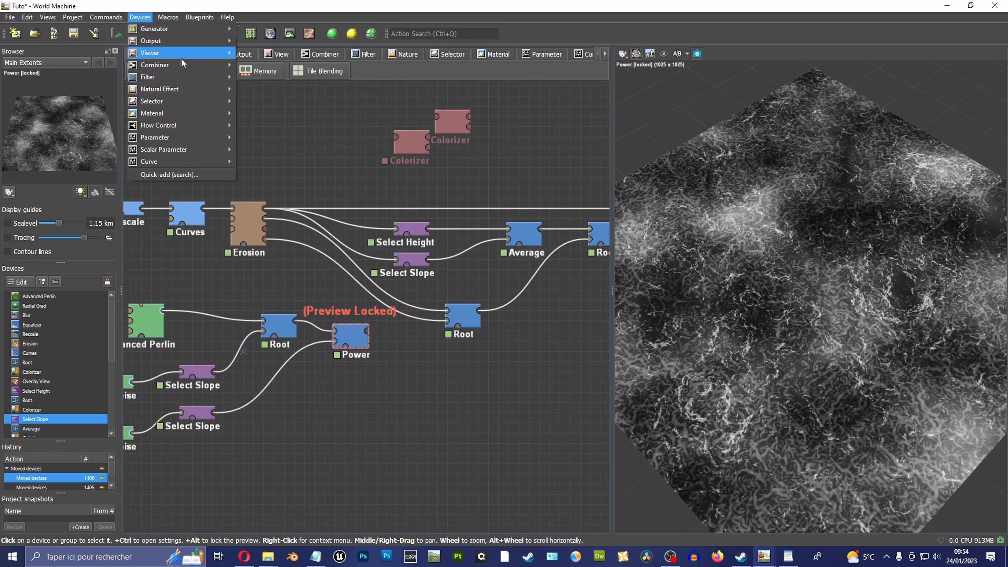
mouse_move(187, 64)
left_click(292, 76)
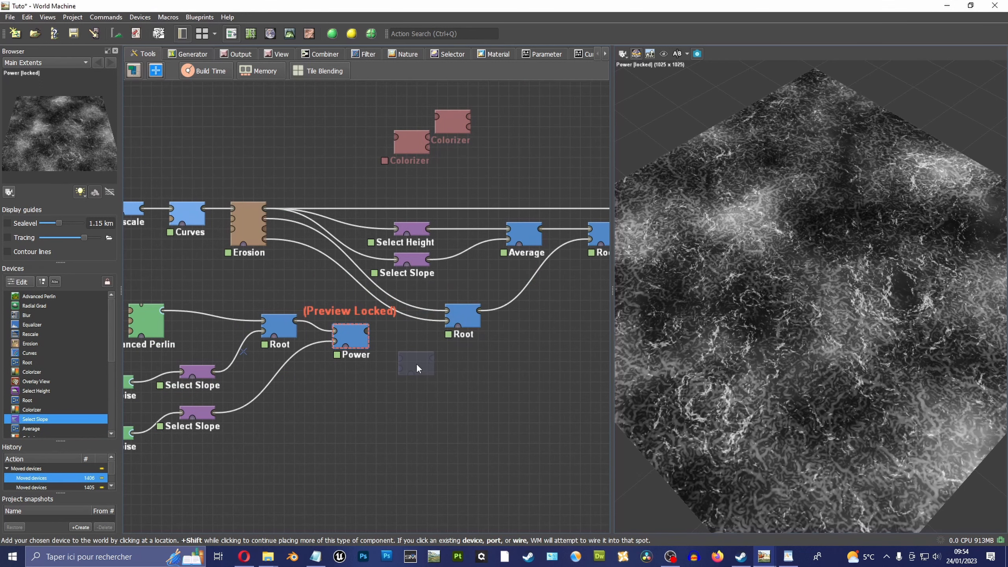
left_click(416, 364)
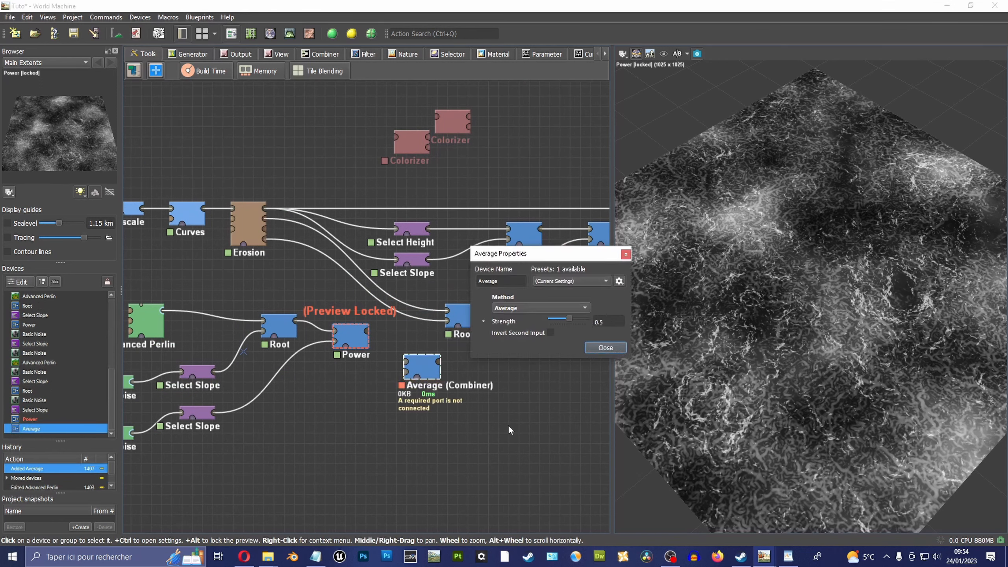
key("Escape")
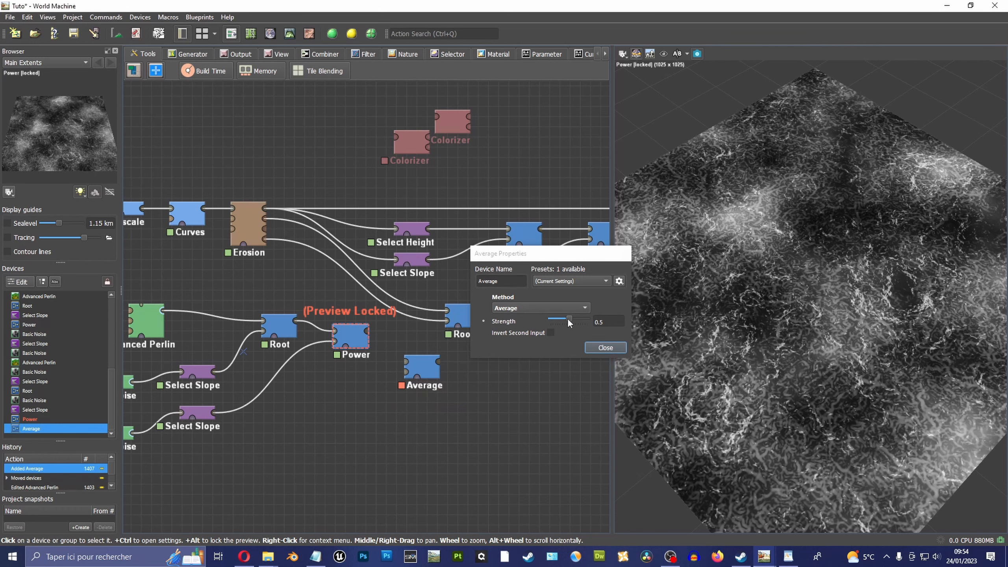
left_click_drag(568, 318, 572, 318)
left_click(590, 348)
Step: Spread out the unconnected Average, the Erosion mask's Root and the main chain's Select Slope to make room after Select Height
middle_click_drag(372, 330, 346, 345)
left_click_drag(386, 373, 402, 388)
scroll(476, 293, "down", 1)
middle_click_drag(534, 322, 334, 342)
left_click_drag(519, 194, 367, 285)
left_click(313, 318)
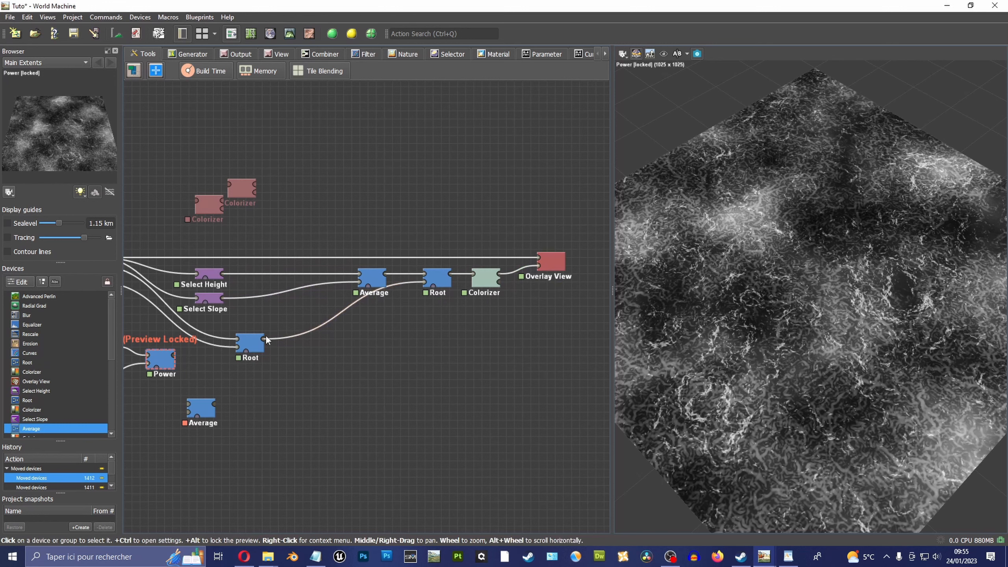
left_click_drag(253, 343, 335, 342)
middle_click_drag(287, 301, 415, 320)
scroll(415, 321, "up", 1)
left_click_drag(329, 317, 443, 317)
Step: Insert the new Average between Select Height and the existing Average, and wire the Power combiner into its second input
left_click_drag(316, 437, 408, 288)
scroll(338, 310, "up", 1)
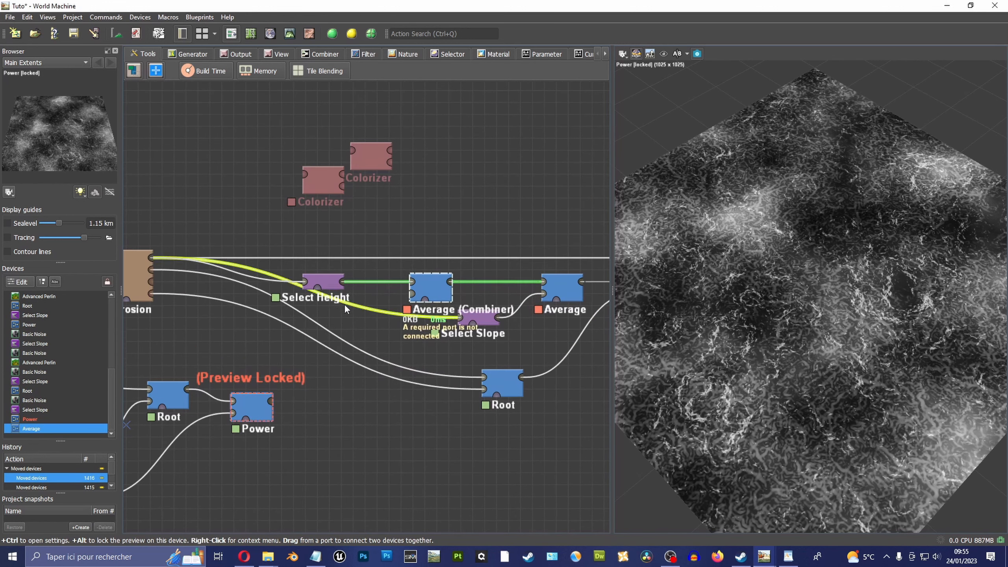
left_click_drag(315, 284, 338, 284)
left_click_drag(271, 401, 413, 294)
Step: Shift the complete noise branch slightly closer to the Average combiner it feeds
scroll(375, 366, "down", 2)
middle_click_drag(358, 380, 484, 345)
left_click_drag(443, 330, 236, 433)
left_click_drag(421, 364, 444, 349)
Step: Lock the preview on the Overlay View at the end of the chain
scroll(391, 368, "up", 2)
middle_click_drag(600, 351, 373, 389)
scroll(373, 388, "up", 1)
left_click(245, 306, "alt")
left_click(244, 306, "alt")
left_click(245, 306, "ctrl")
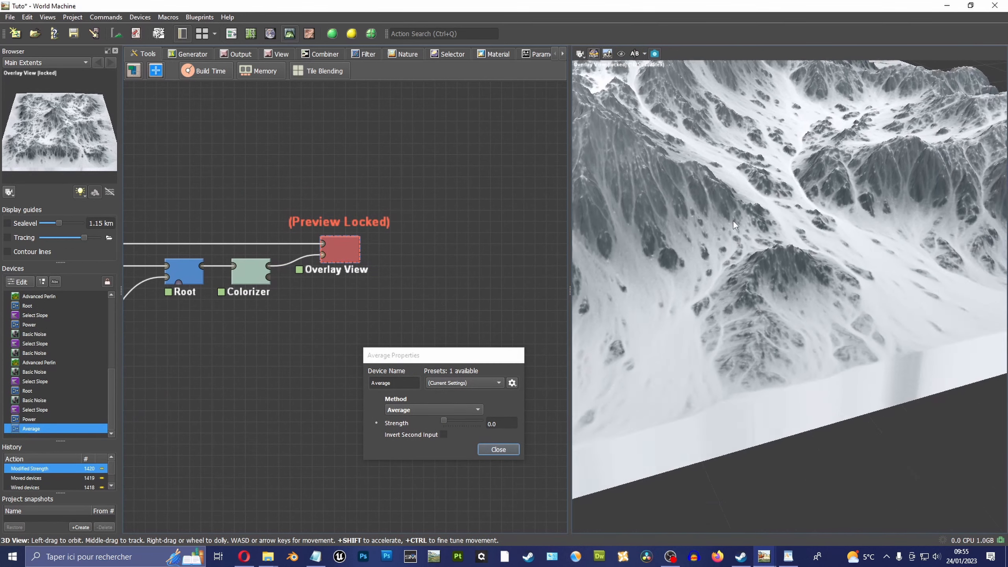
Step: Compare Average strengths of 0.75 and the maximum on the terrain, and settle on a lower strength
left_click_drag(733, 221, 619, 254)
left_click_drag(444, 420, 472, 419)
left_click_drag(719, 350, 840, 258)
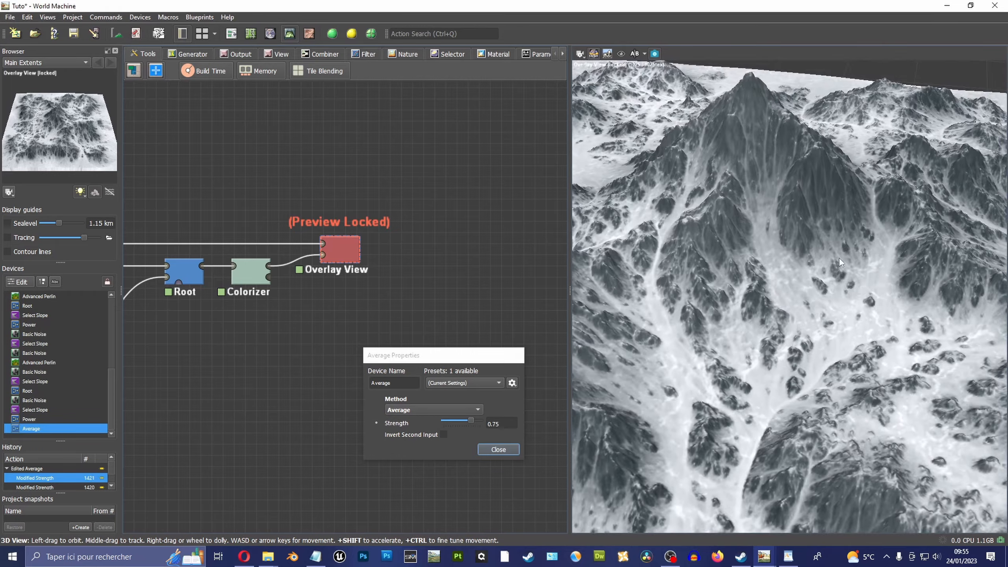
left_click_drag(471, 421, 523, 416)
left_click_drag(770, 310, 734, 258)
left_click_drag(481, 420, 452, 418)
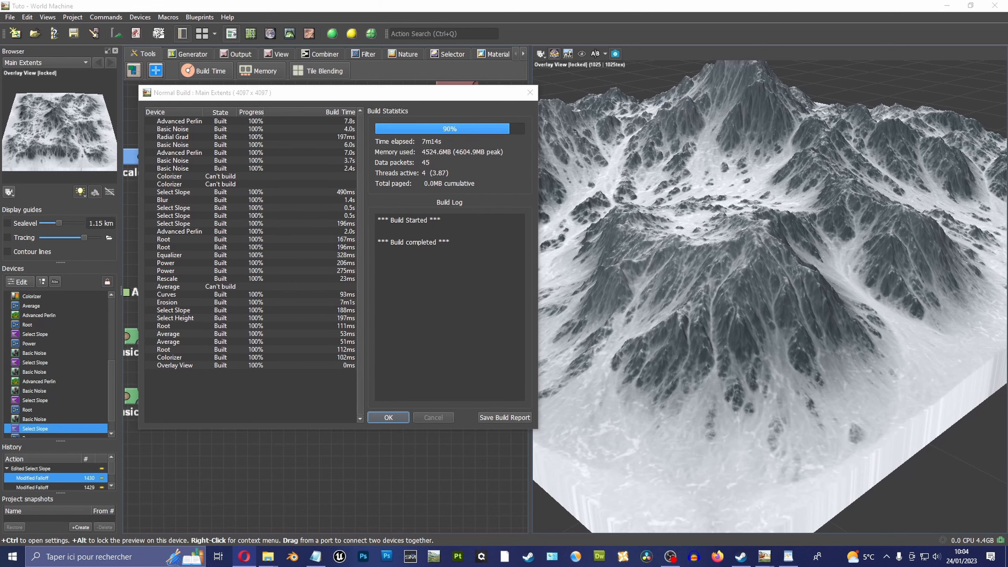
Step: Dismiss the build report and enlarge the 3D view to inspect the built terrain up close
left_click(389, 417)
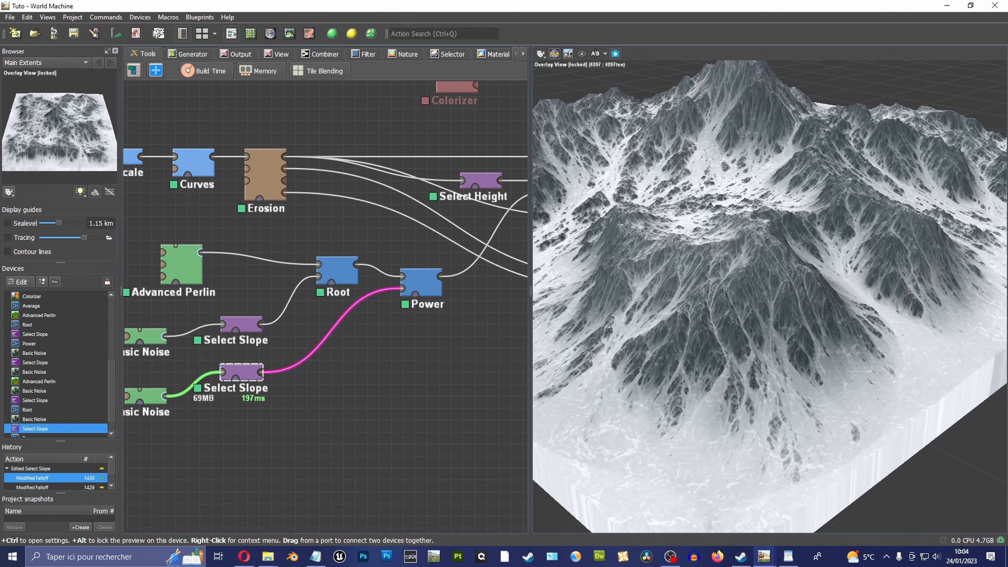
left_click_drag(530, 237, 436, 235)
scroll(564, 229, "up", 3)
left_click_drag(565, 229, 540, 270)
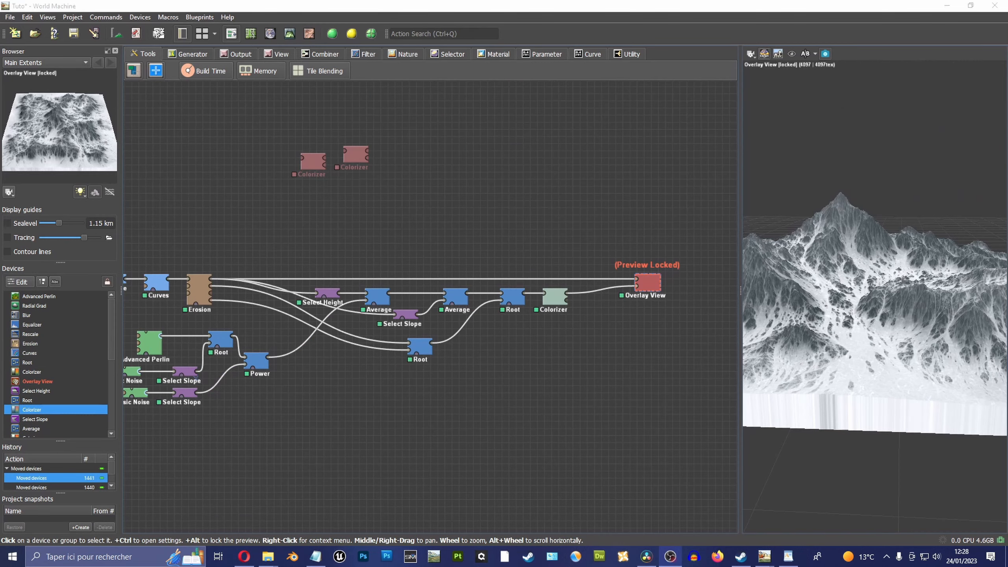
Step: Examine the finished terrain from another angle and review the complete device graph from Radial Grad to Overlay View
left_click(530, 372)
left_click_drag(739, 287, 615, 288)
left_click_drag(753, 303, 729, 308)
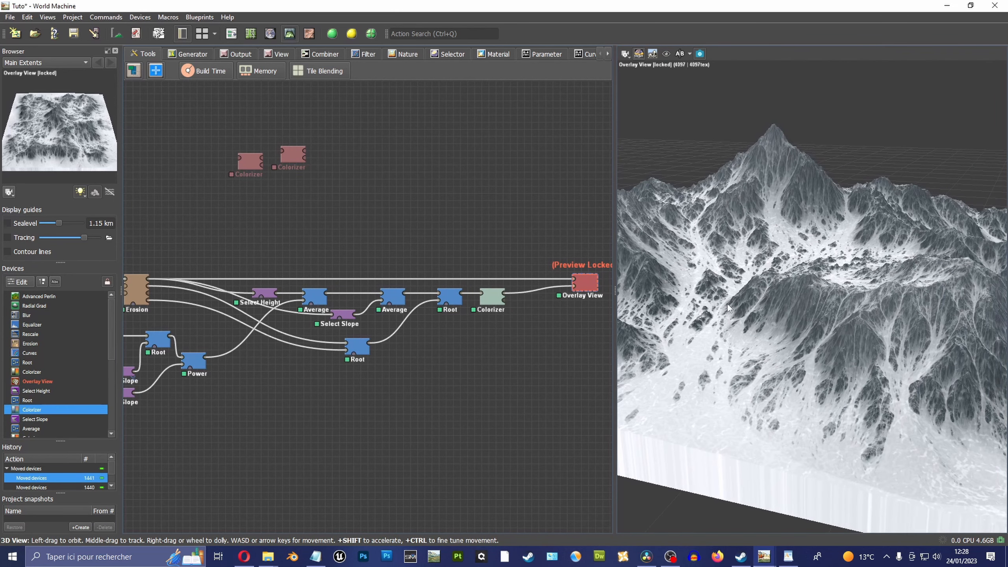
left_click_drag(615, 273, 722, 280)
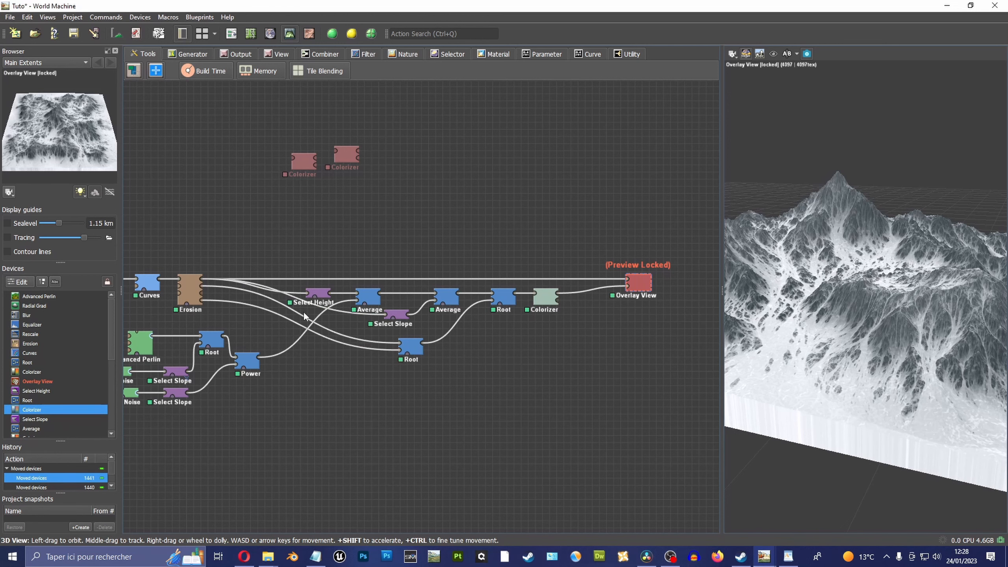
middle_click_drag(455, 390, 450, 392)
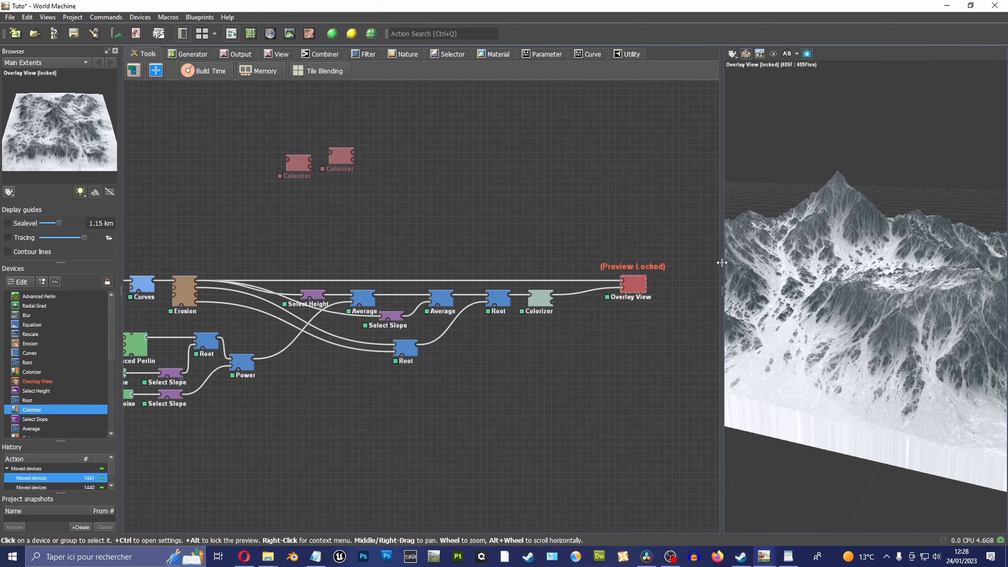
left_click_drag(722, 262, 806, 262)
middle_click_drag(267, 397, 468, 346)
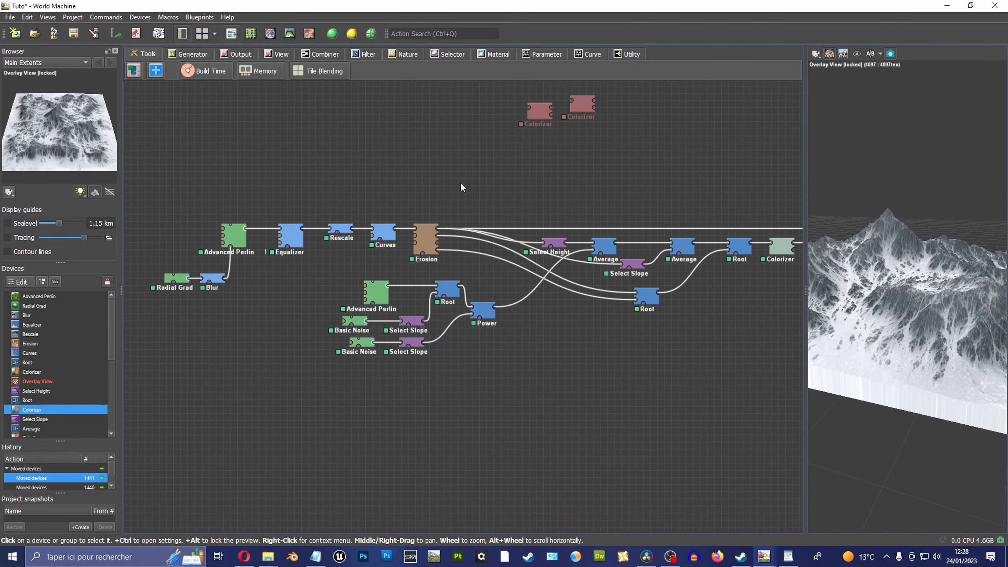
Step: Move the device chain from Radial Grad to Erosion clear of the noise branch and put it in a group
middle_click_drag(461, 187, 513, 217)
left_click_drag(518, 214, 216, 322)
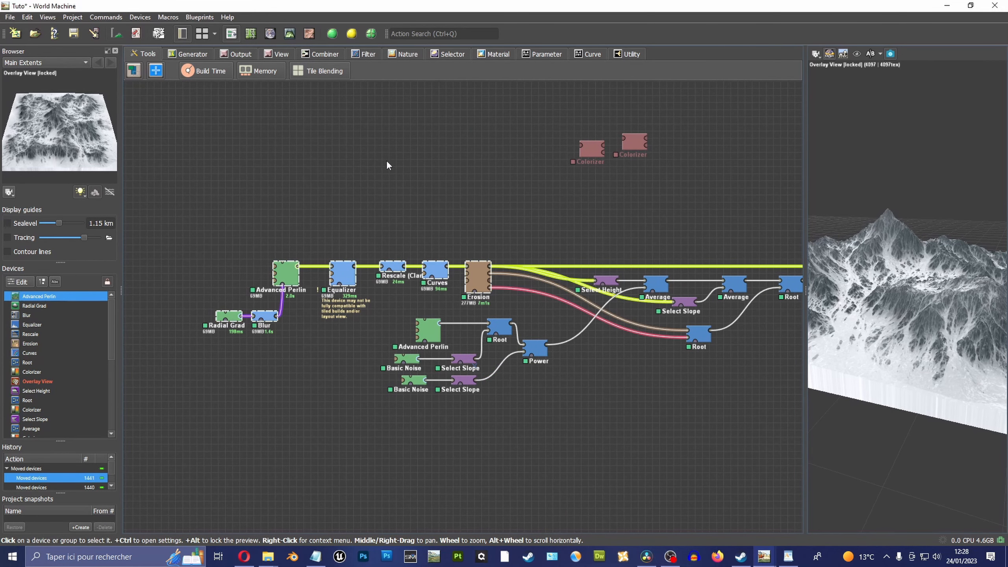
middle_click_drag(387, 161, 402, 173)
left_click_drag(450, 282, 392, 182)
middle_click_drag(393, 182, 403, 236)
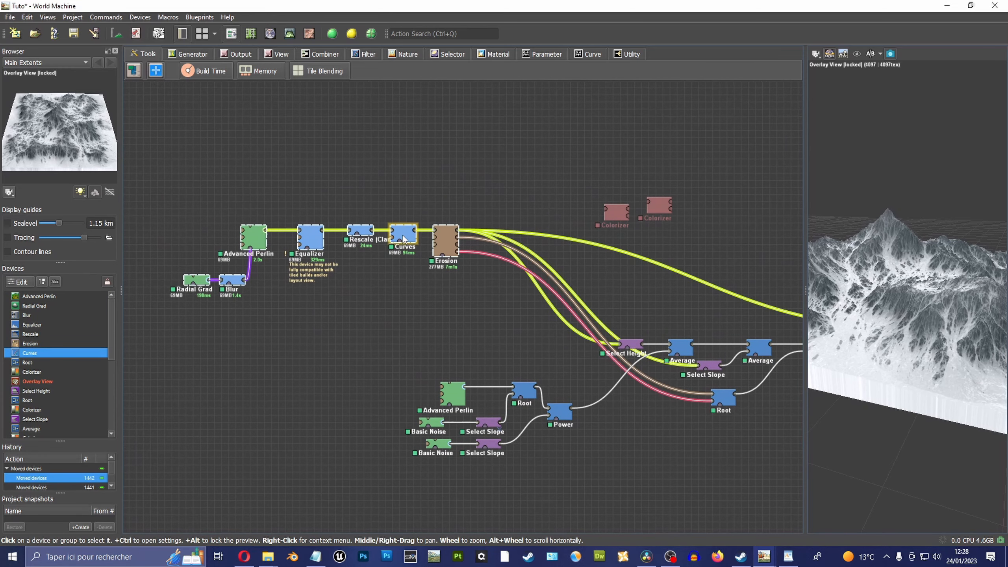
left_click_drag(403, 238, 409, 260)
key("ctrl+g")
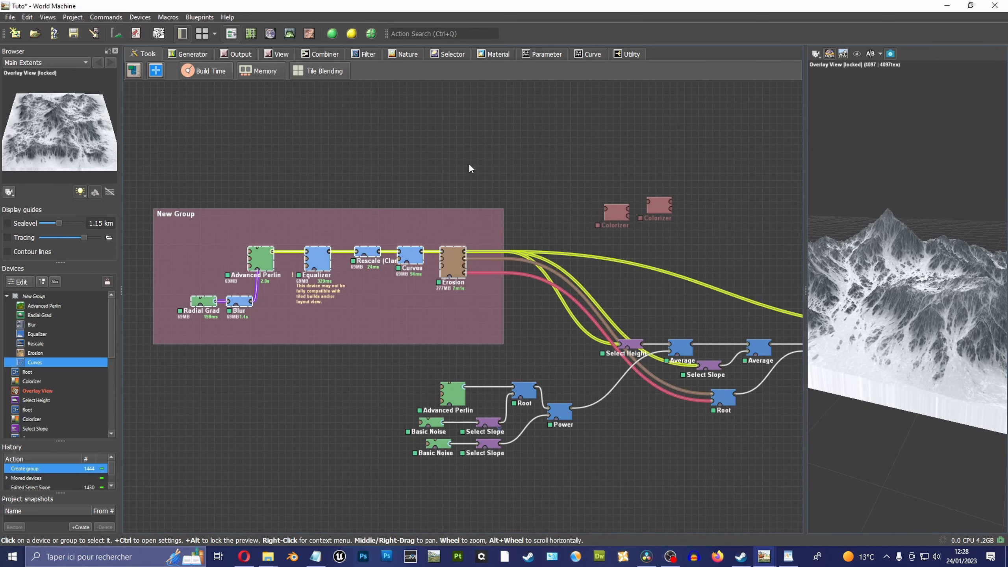
Step: Shrink the new group's frame around the terrain devices and name the group Base
middle_click_drag(469, 164, 550, 167)
left_click(560, 247)
left_click_drag(584, 213, 560, 213)
left_click_drag(236, 213, 266, 236)
double_click(291, 238)
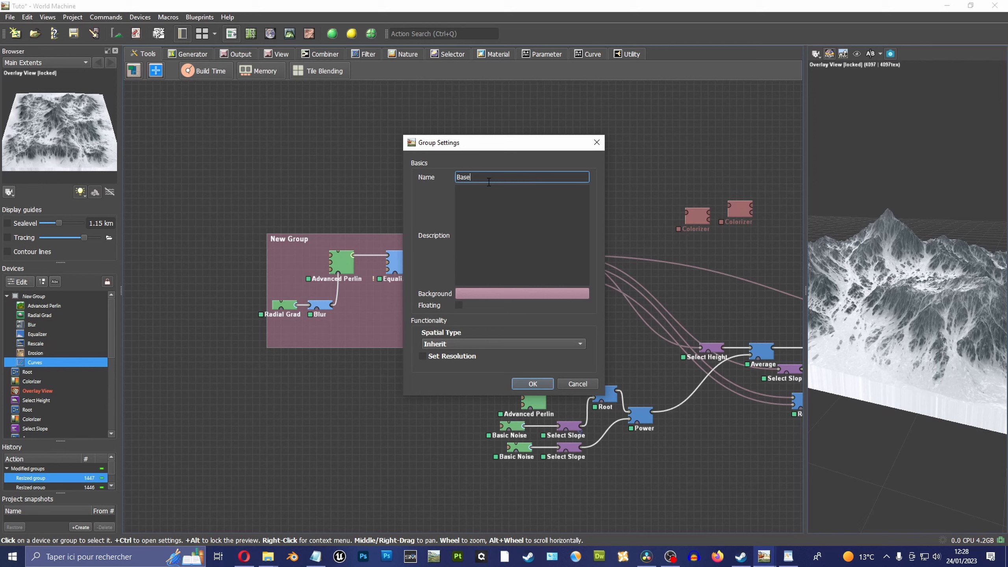
Step: Give the Base group a green background, #4e9c42
left_click(521, 297)
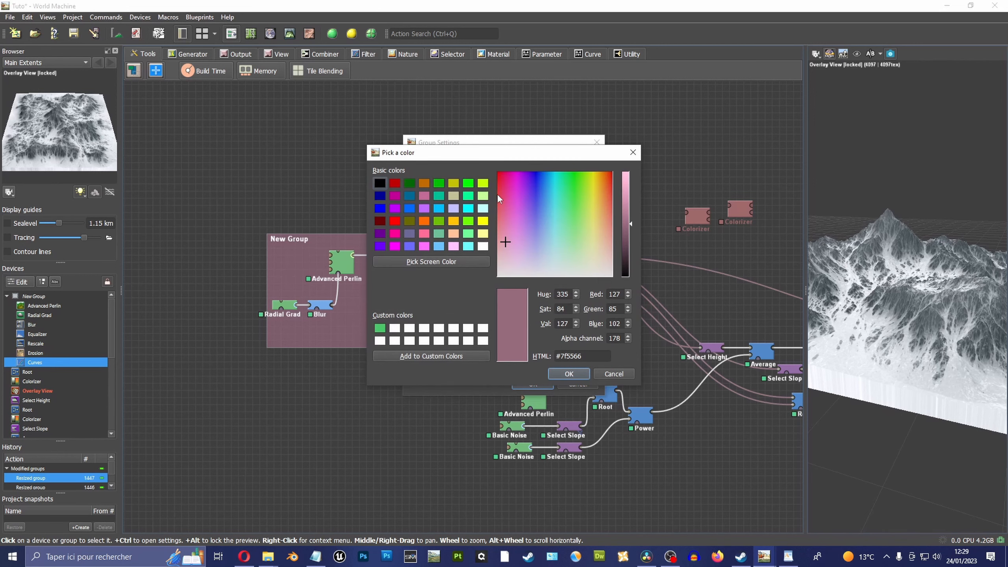
left_click(582, 203)
left_click_drag(625, 224, 577, 219)
left_click(576, 221)
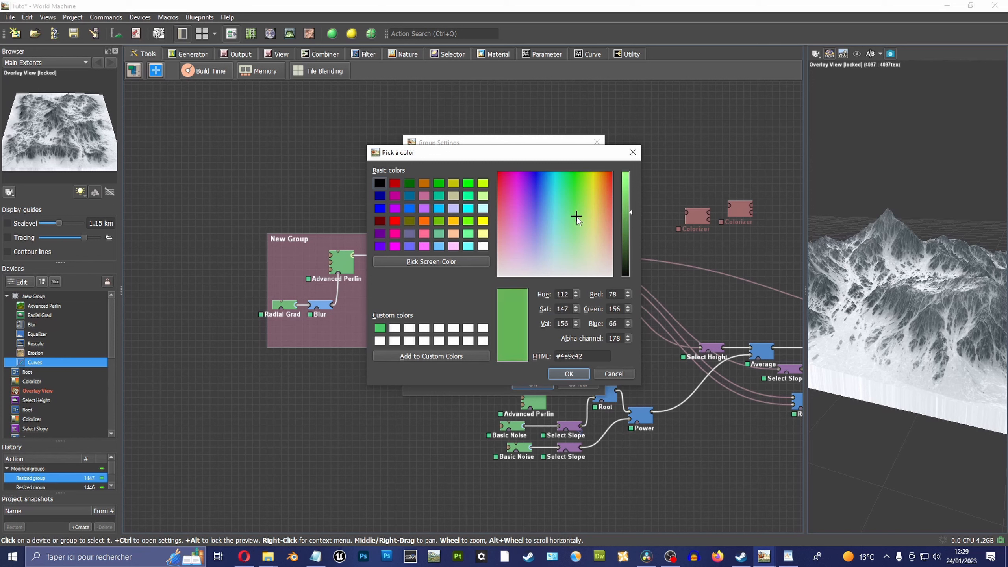
left_click(569, 373)
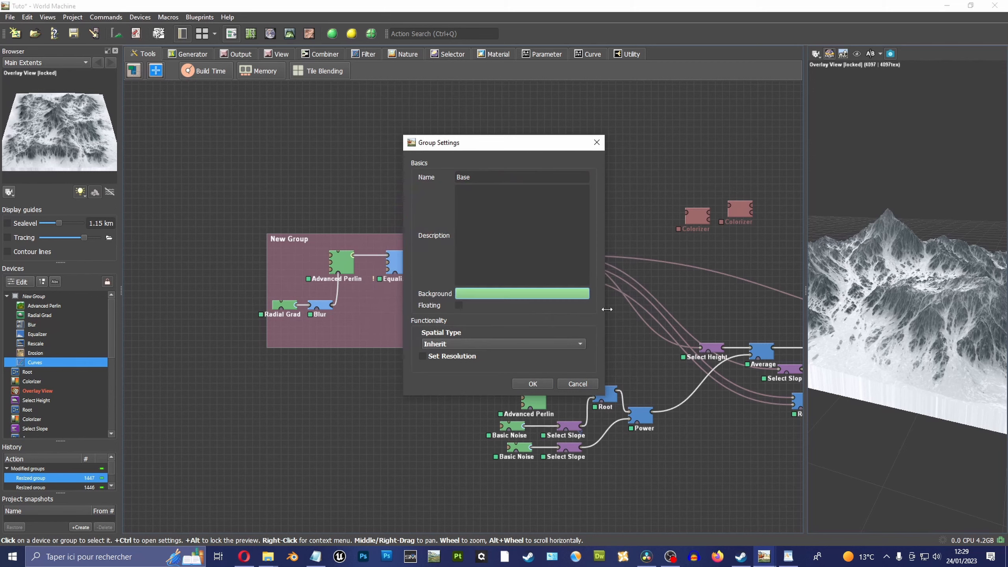
left_click(542, 384)
Step: Darken the Base group's background to #2f5e28 and move the group up and left in the graph
double_click(451, 292)
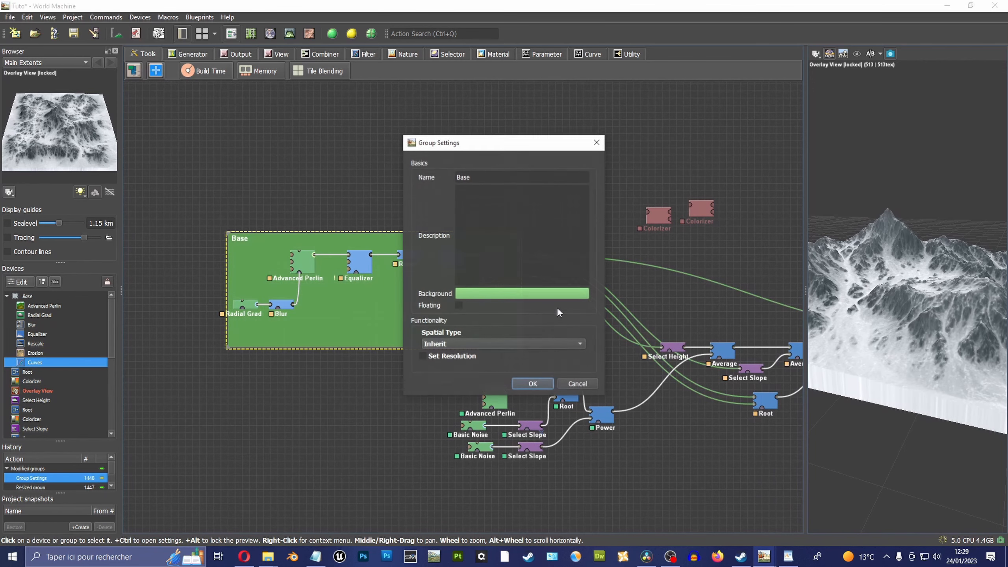
left_click(532, 299)
left_click_drag(631, 217, 630, 239)
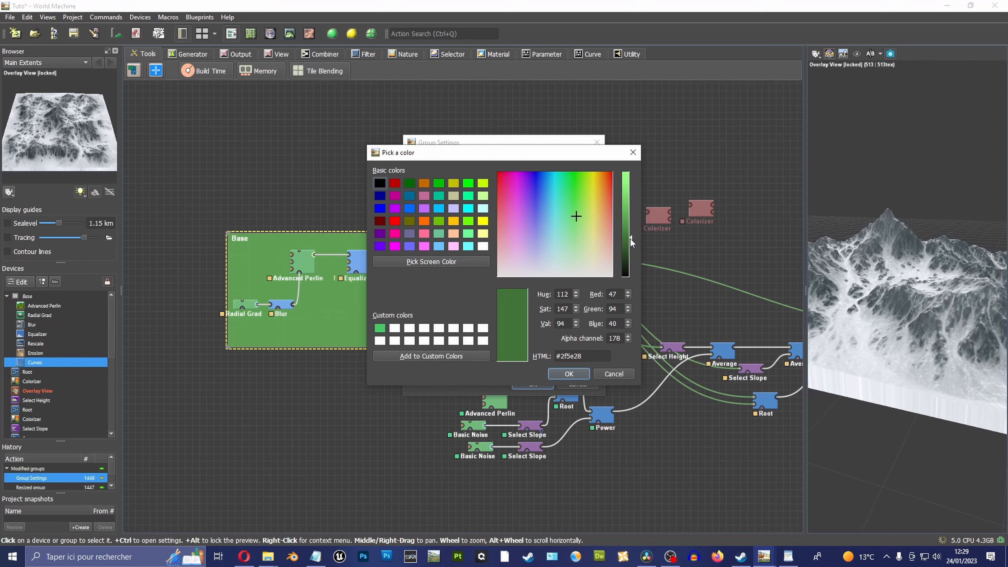
left_click(569, 374)
left_click(549, 386)
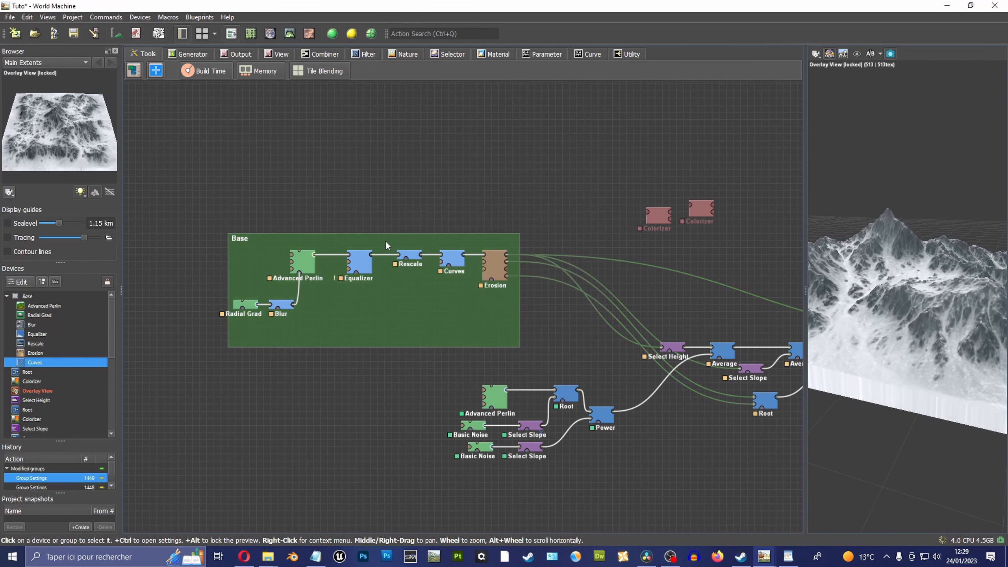
left_click_drag(385, 240, 351, 214)
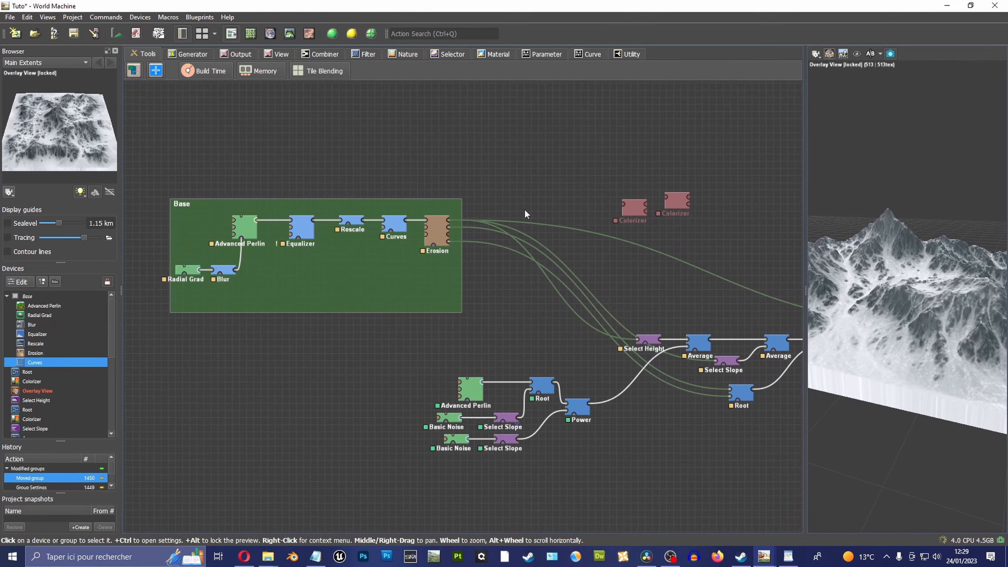
Step: Move the noise branch, from Advanced Perlin and Basic Noise to Power, further left and put it in a group
middle_click_drag(558, 237, 502, 222)
middle_click_drag(502, 332, 545, 297)
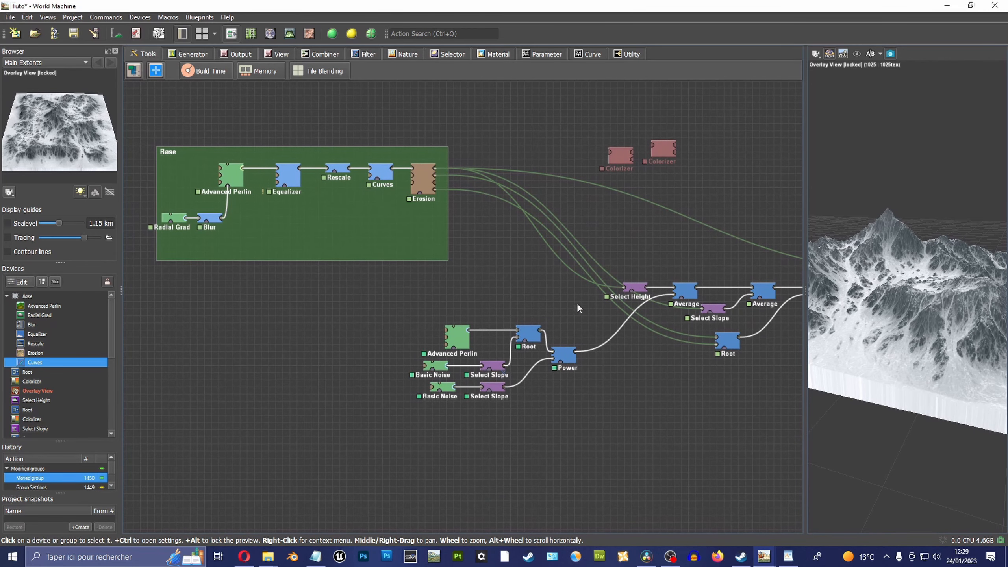
left_click_drag(576, 303, 422, 413)
middle_click_drag(465, 404, 480, 382)
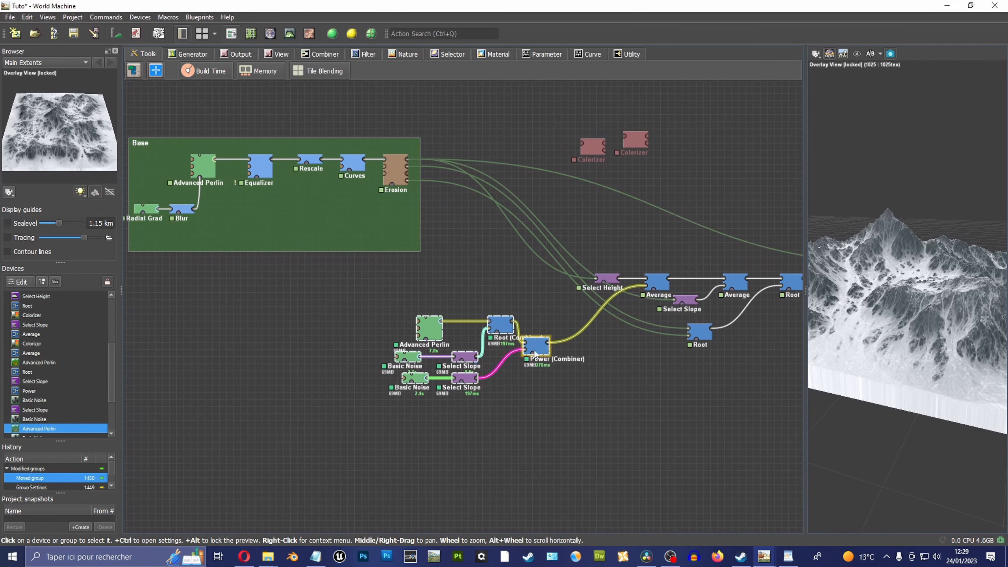
left_click_drag(538, 349, 481, 342)
scroll(536, 371, "up", 1)
scroll(536, 375, "up", 2)
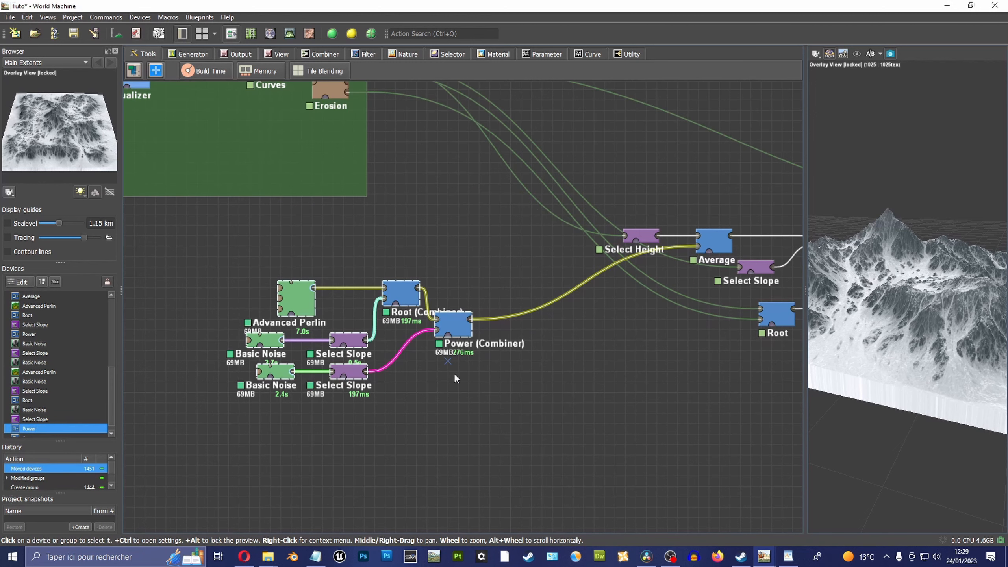
middle_click_drag(454, 374, 522, 384)
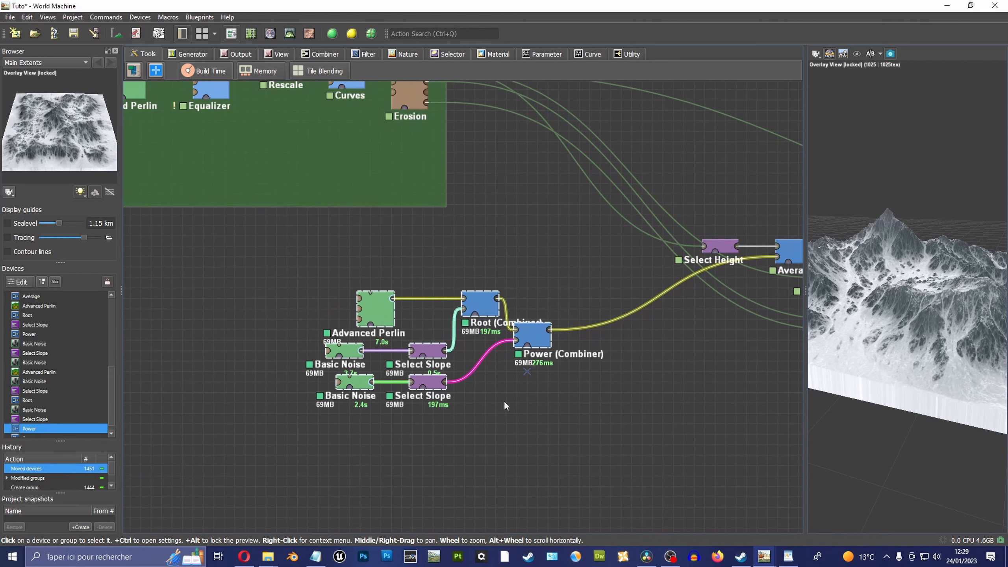
key("ctrl+g")
Step: Name the noise branch's group Noise Pattern
double_click(322, 242)
type("N")
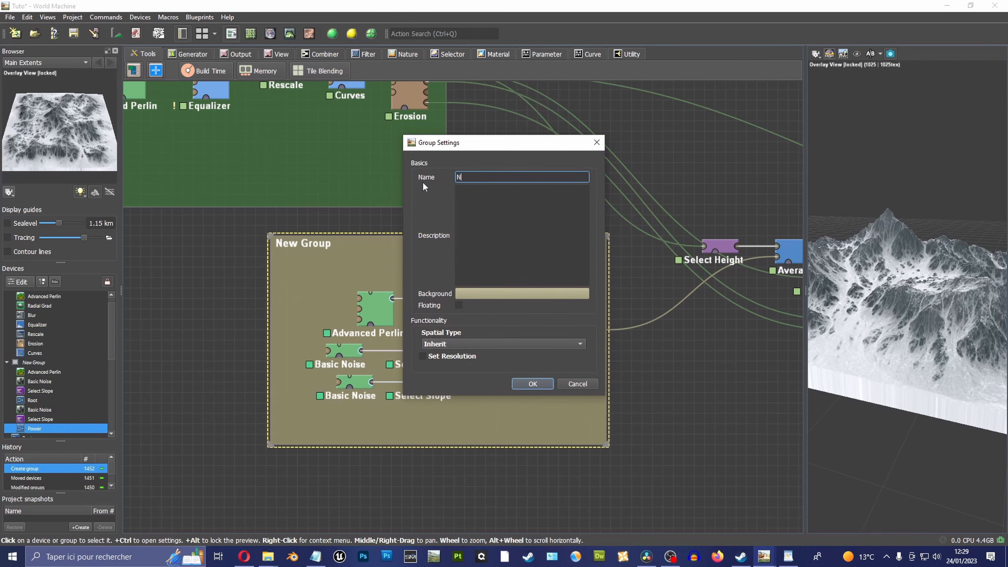
type("oise Pattern")
key("Return")
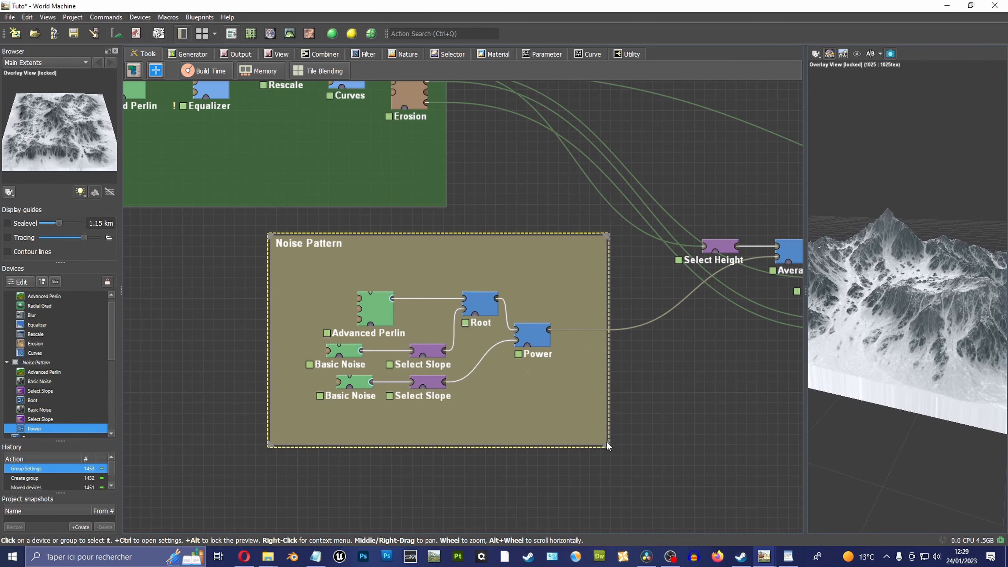
Step: Shrink the Noise Pattern frame around its devices and move the group left below Base
left_click_drag(607, 445, 570, 416)
left_click_drag(270, 235, 353, 278)
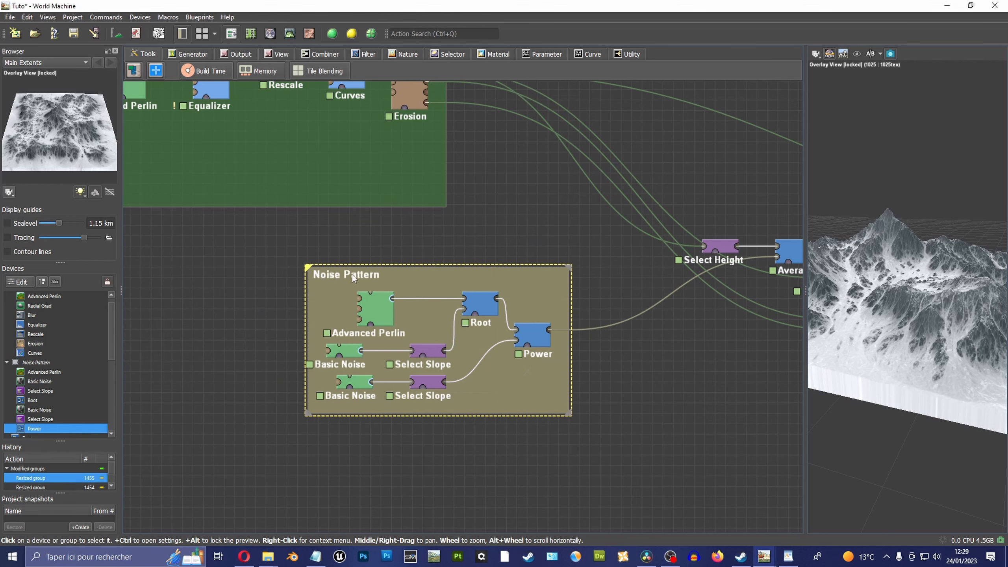
left_click_drag(430, 271, 321, 277)
Step: Group the mask devices from Select Height to Colorizer, including the lower Root, and move the group slightly left
middle_click_drag(534, 238, 340, 262)
scroll(413, 256, "down", 5)
left_click_drag(674, 237, 485, 345)
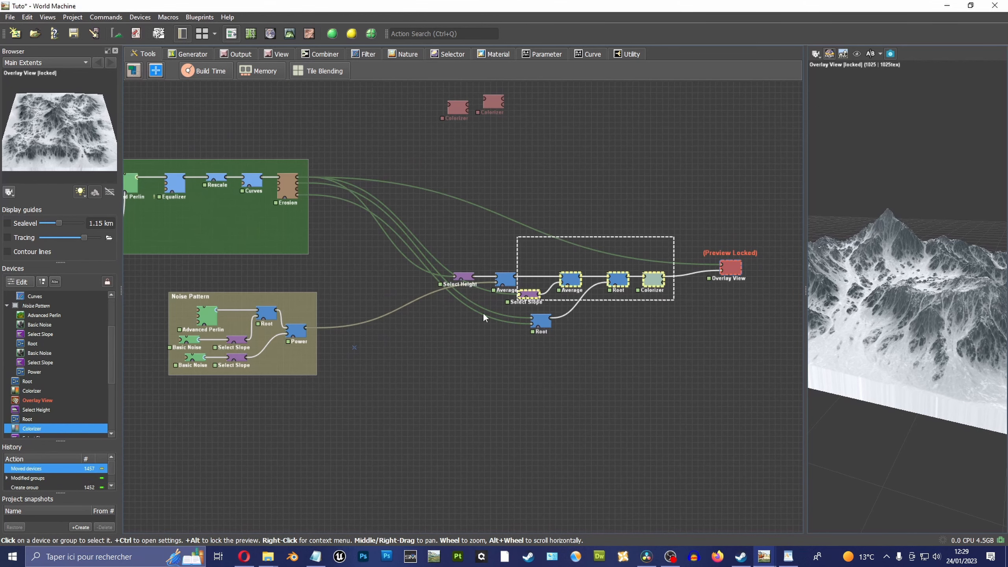
scroll(485, 345, "up", 3)
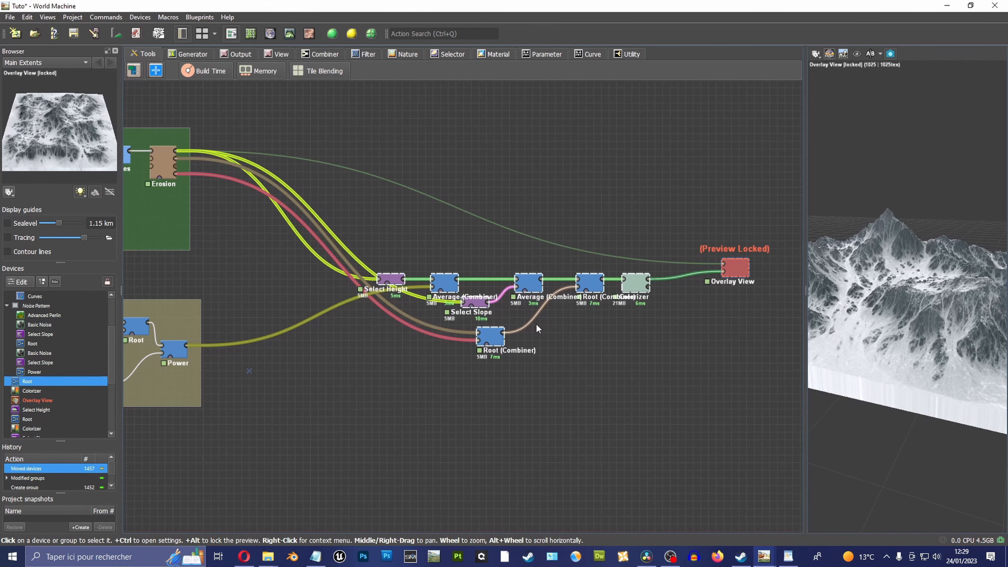
key("ctrl+g")
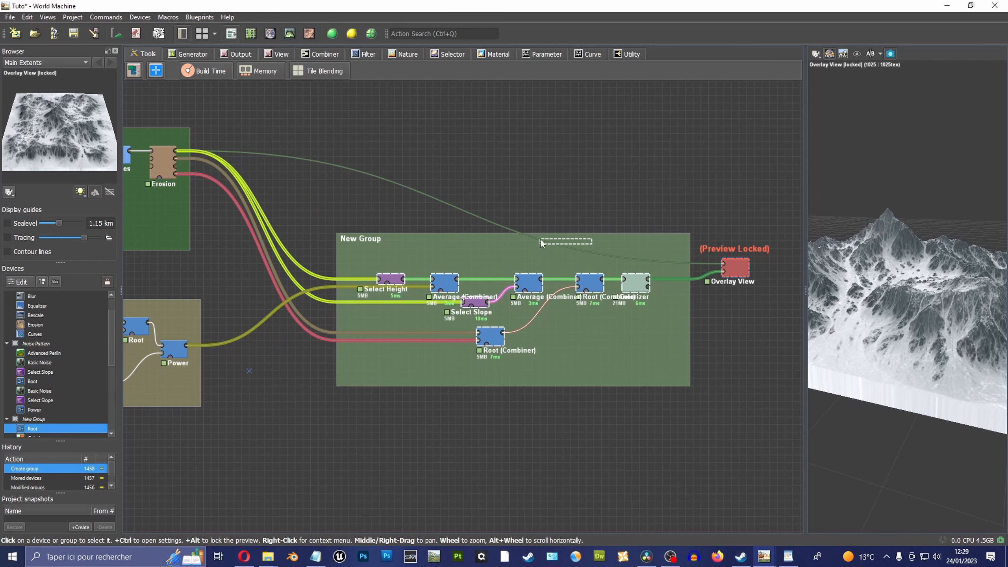
left_click_drag(364, 240, 330, 233)
Step: Name the mask devices' group Texture Flow Map
double_click(329, 234)
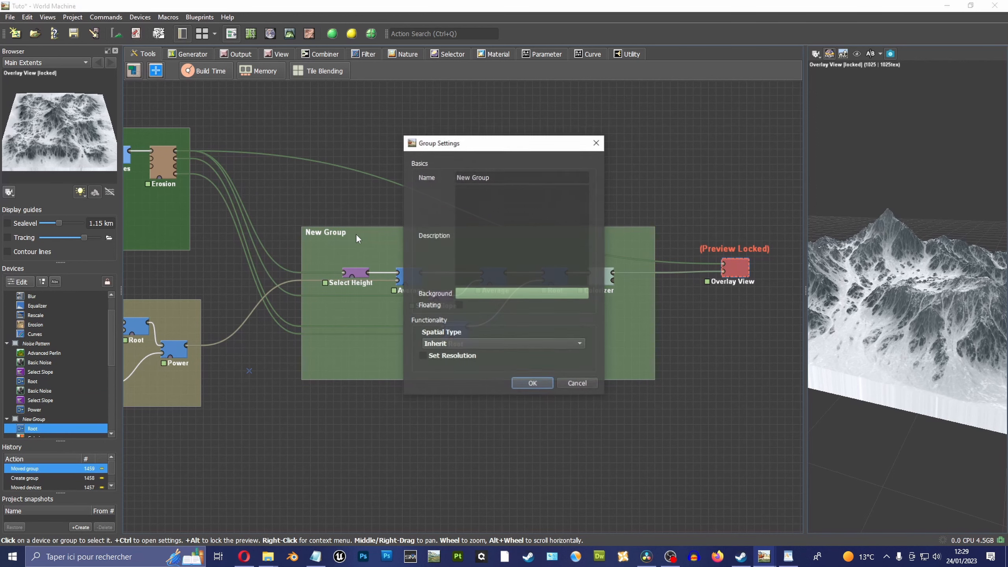
type("Te")
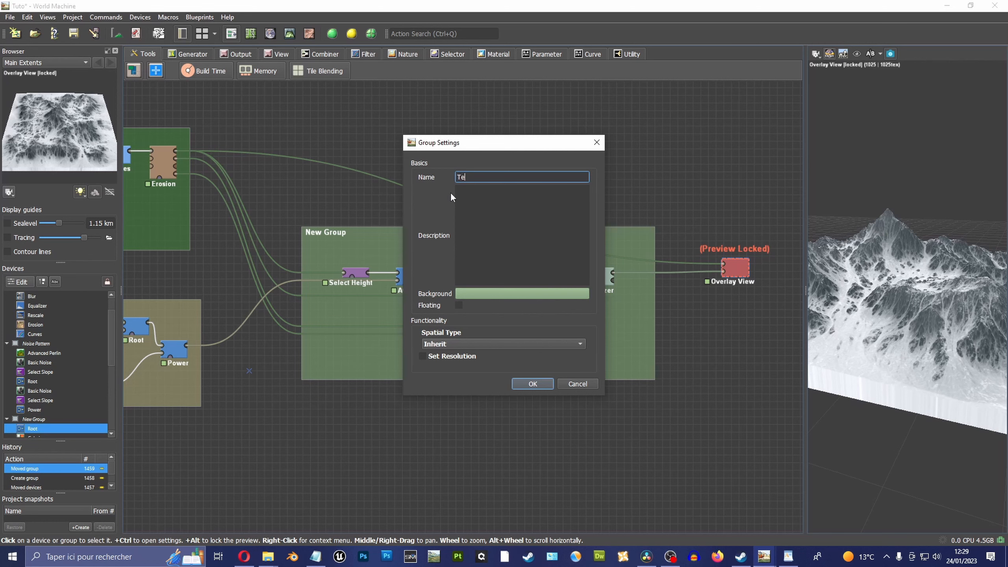
type("xture Flow Map")
key("Return")
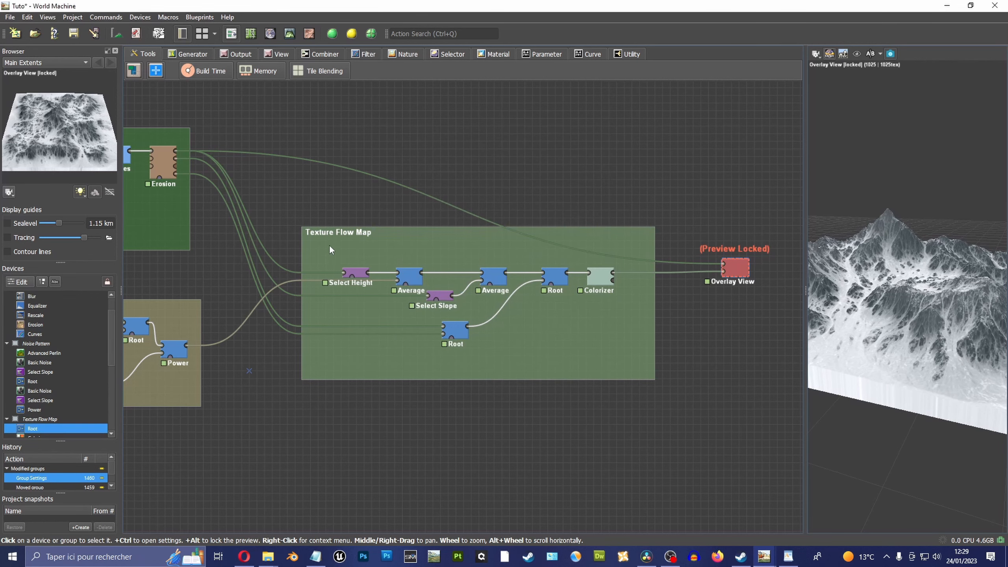
Step: Add a route point on the Erosion wire into Select Height and connect it to Select Slope's input
middle_click_drag(430, 315, 459, 318)
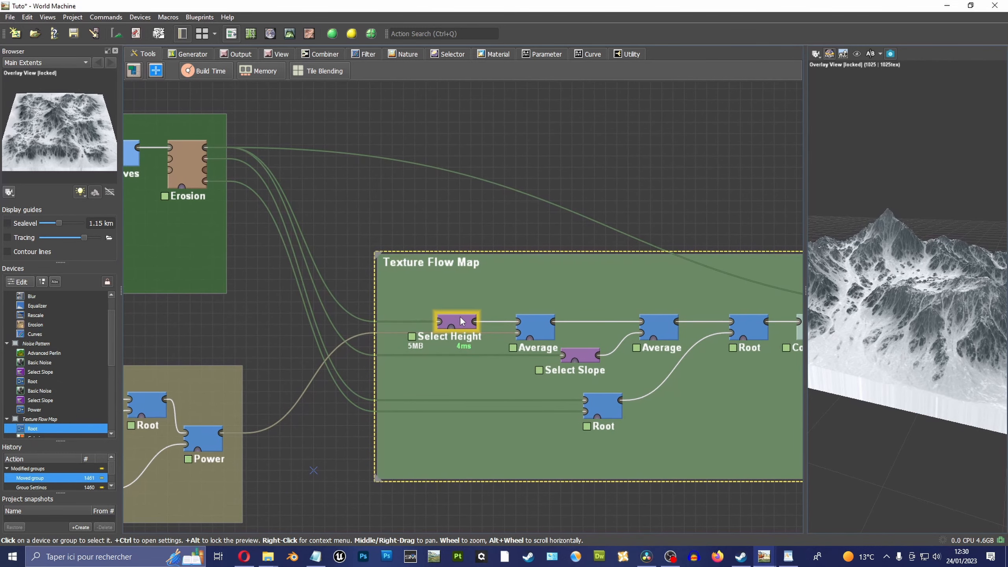
right_click(381, 245)
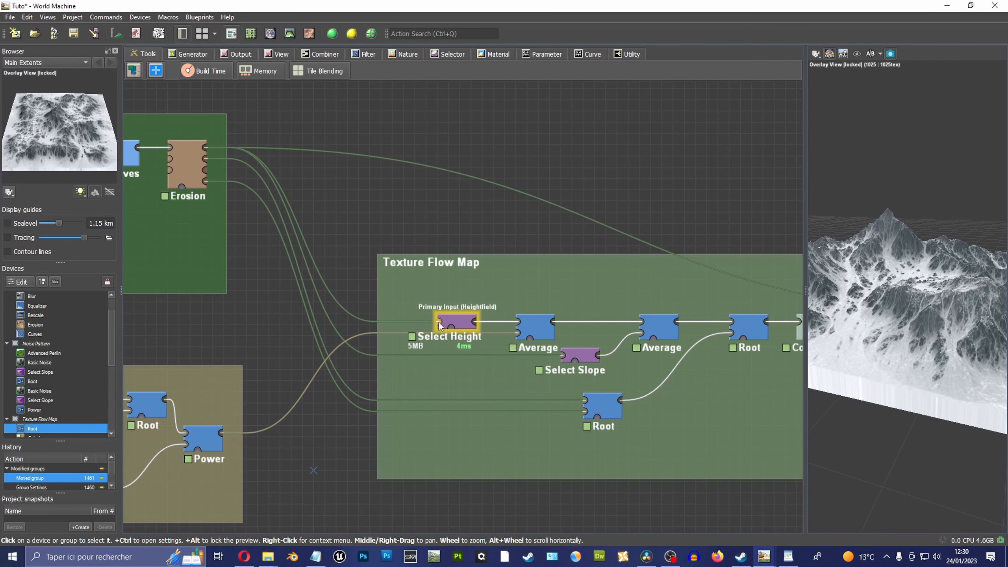
left_click(439, 323)
left_click_drag(434, 323, 405, 355)
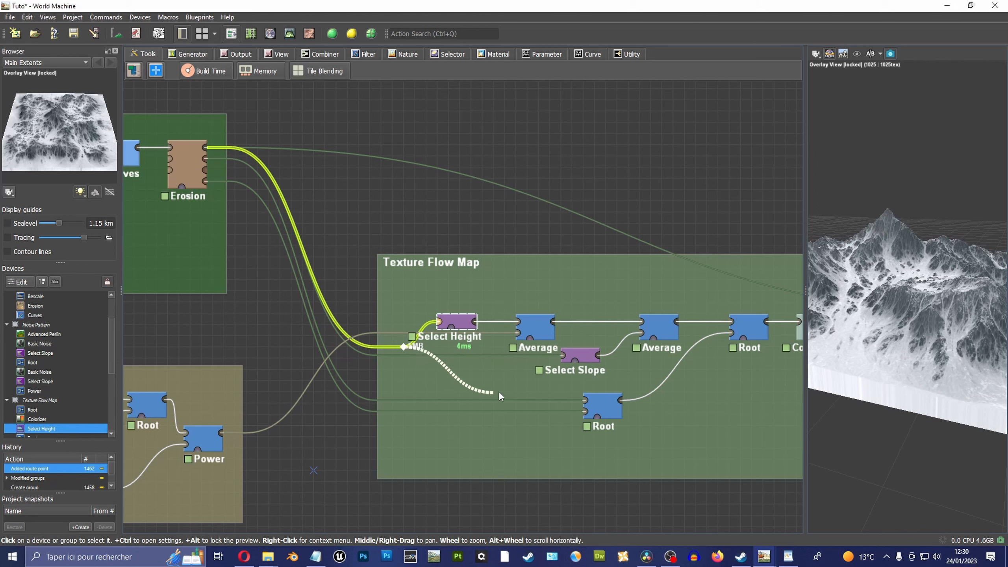
left_click_drag(499, 391, 556, 353)
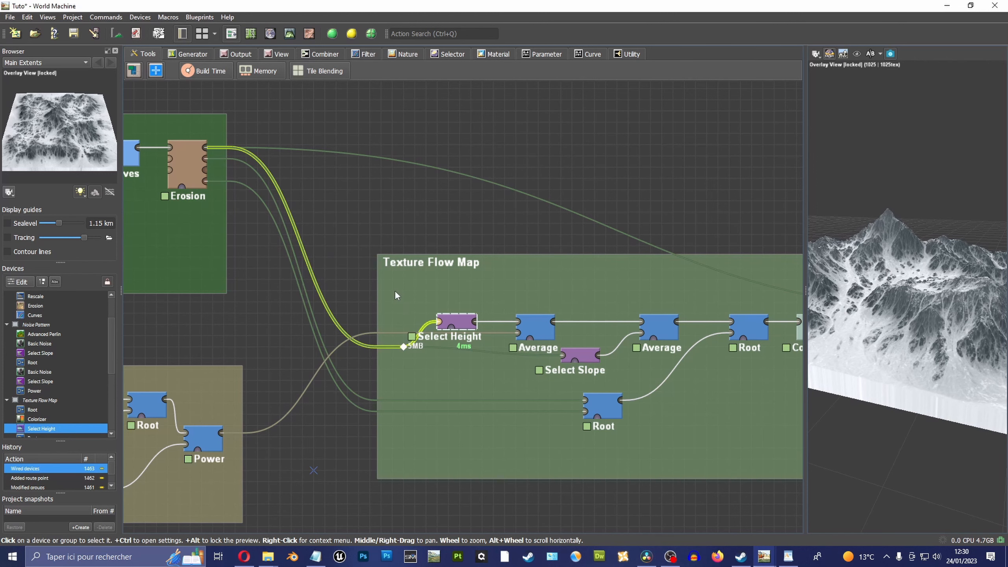
Step: Lower the route point and nudge Select Slope in line with it to straighten the shared wire
left_click_drag(403, 347, 403, 360)
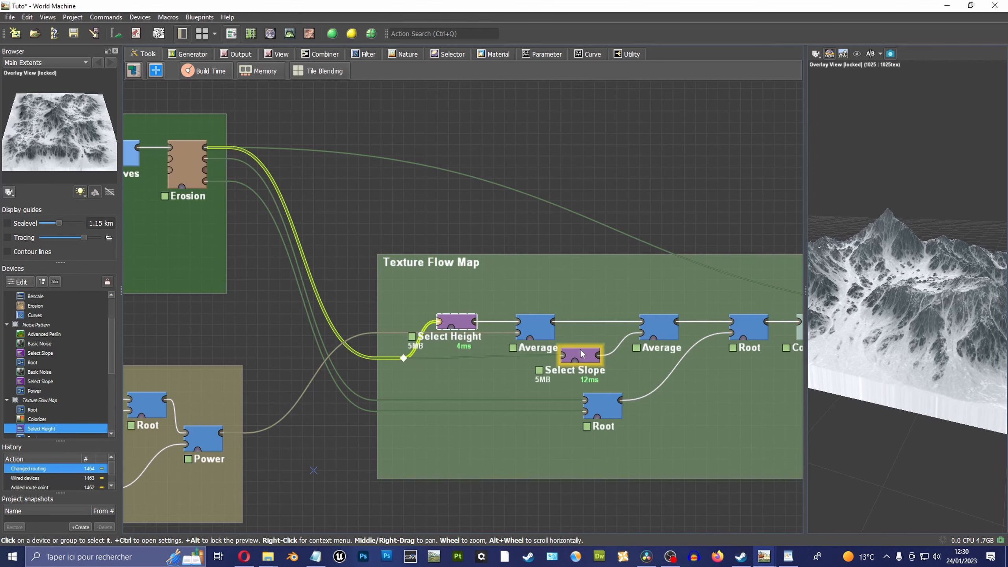
middle_click_drag(549, 252, 465, 240)
left_click_drag(494, 347, 491, 350)
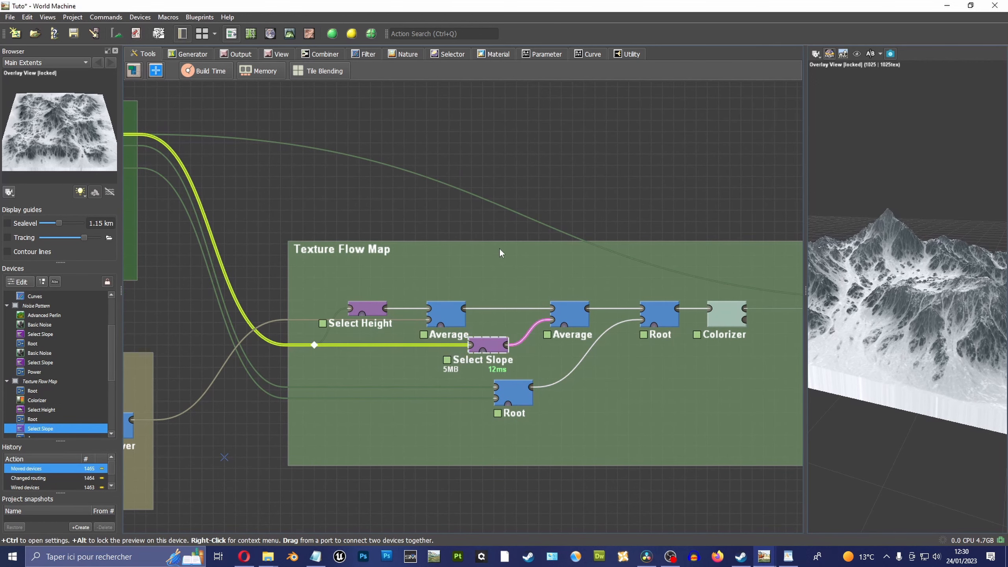
Step: Shrink the Texture Flow Map group's frame closer around its devices
middle_click_drag(499, 247, 556, 249)
middle_click_drag(511, 318, 400, 319)
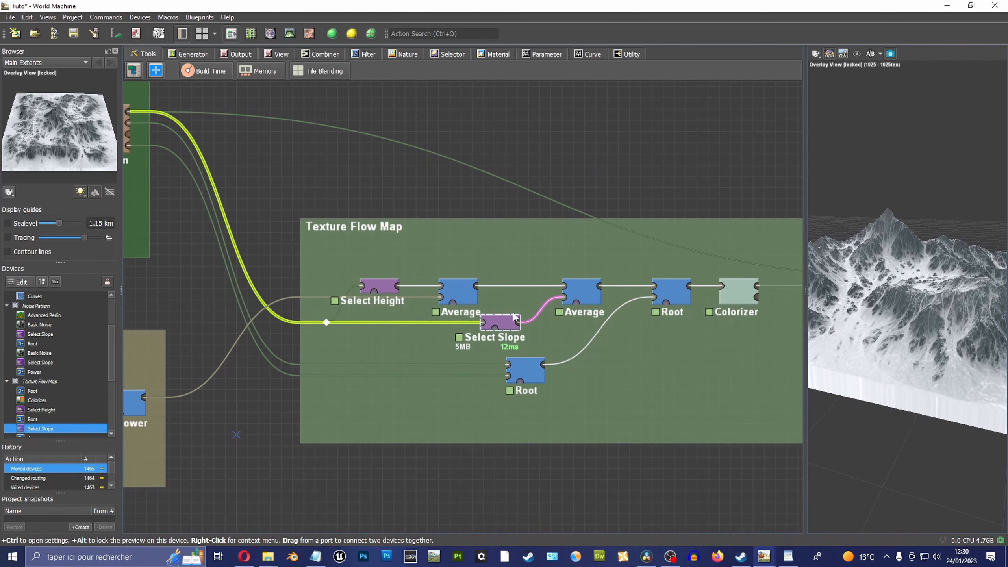
middle_click_drag(513, 314, 463, 318)
scroll(461, 246, "down", 2)
left_click_drag(719, 419, 682, 397)
Step: Change the Texture Flow Map group's background to the dark muted purple #4a3d68
double_click(555, 273)
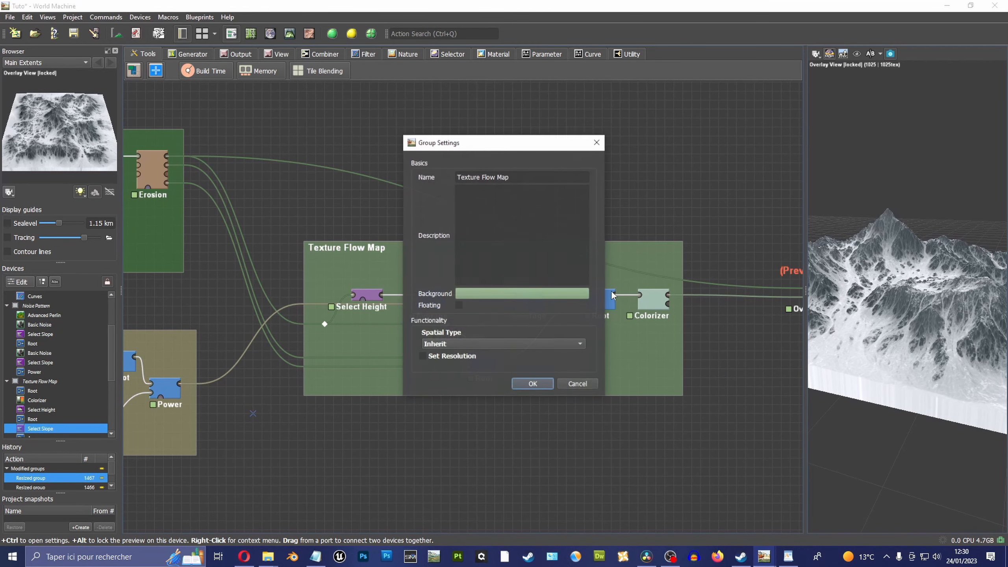
left_click(521, 293)
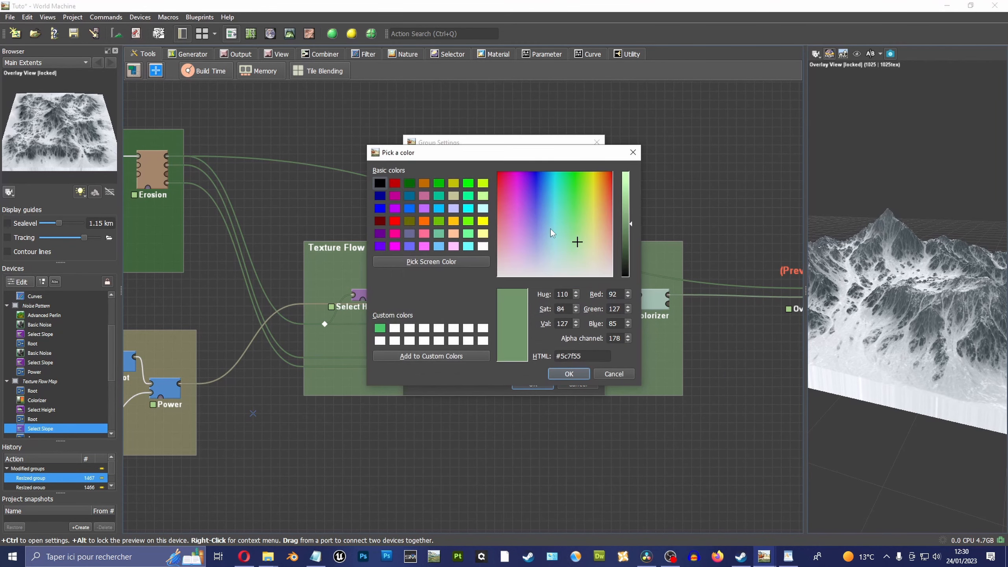
left_click(425, 209)
left_click_drag(547, 227, 521, 213)
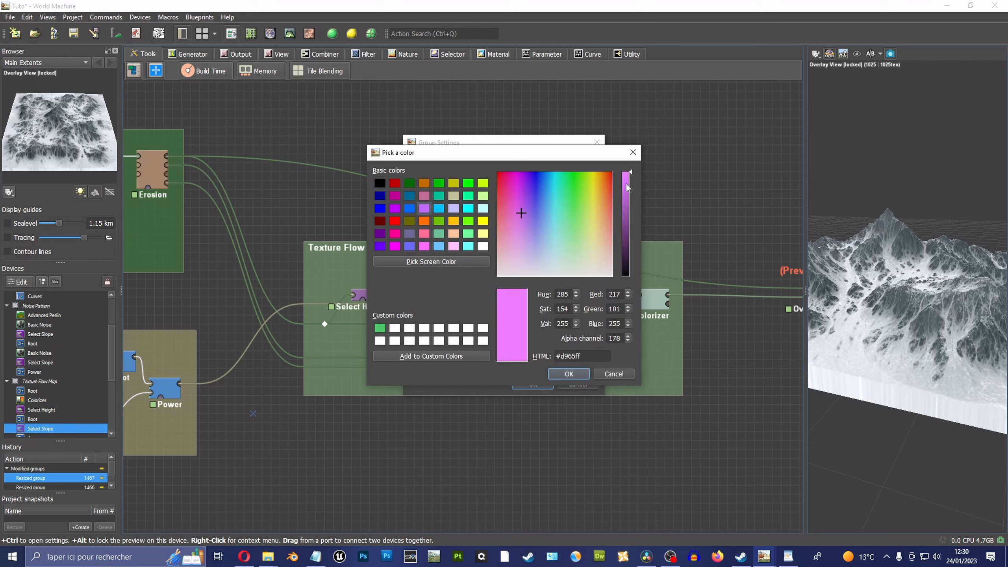
left_click_drag(626, 187, 627, 209)
left_click_drag(522, 214, 530, 234)
left_click(627, 202)
left_click(627, 233)
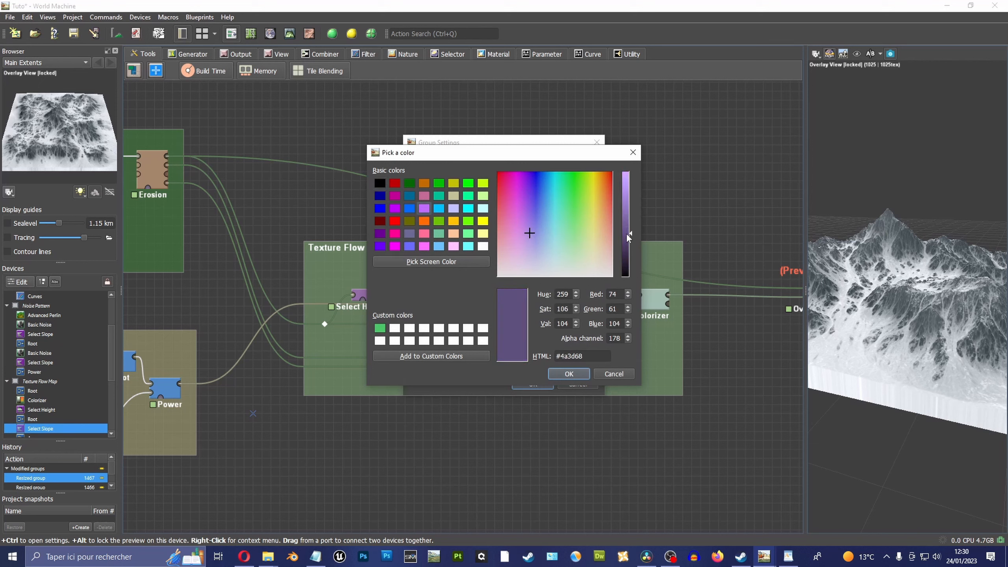
left_click(569, 374)
left_click(533, 384)
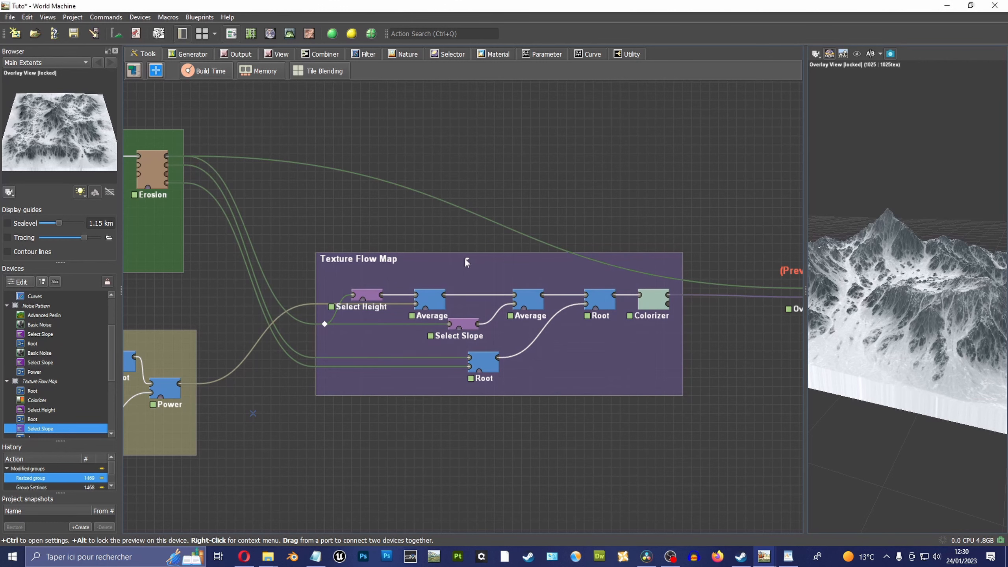
Step: Move the Texture Flow Map group closer to the Erosion group and raise Overlay View above its output end
left_click_drag(466, 260, 431, 217)
scroll(431, 217, "down", 2)
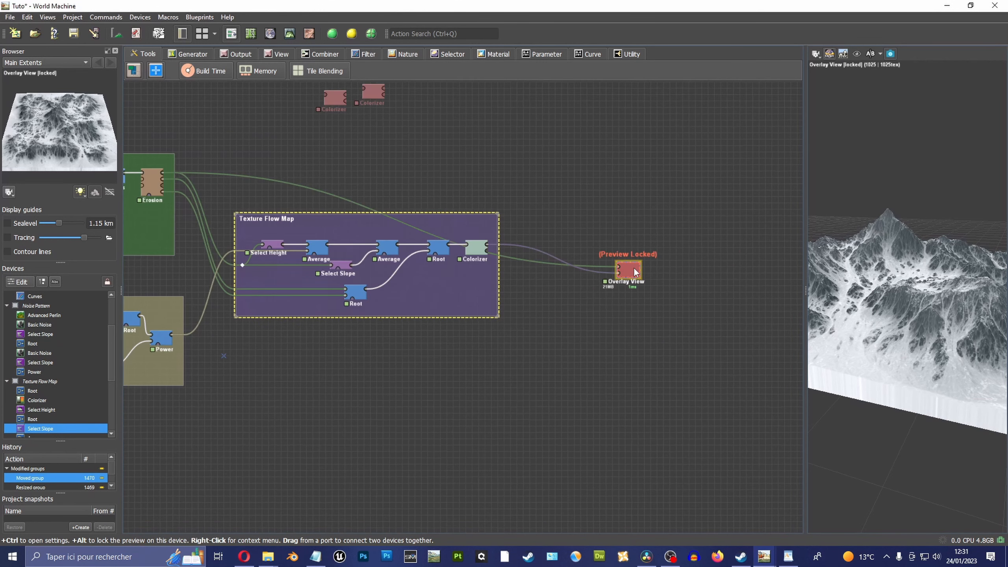
left_click_drag(634, 272, 587, 190)
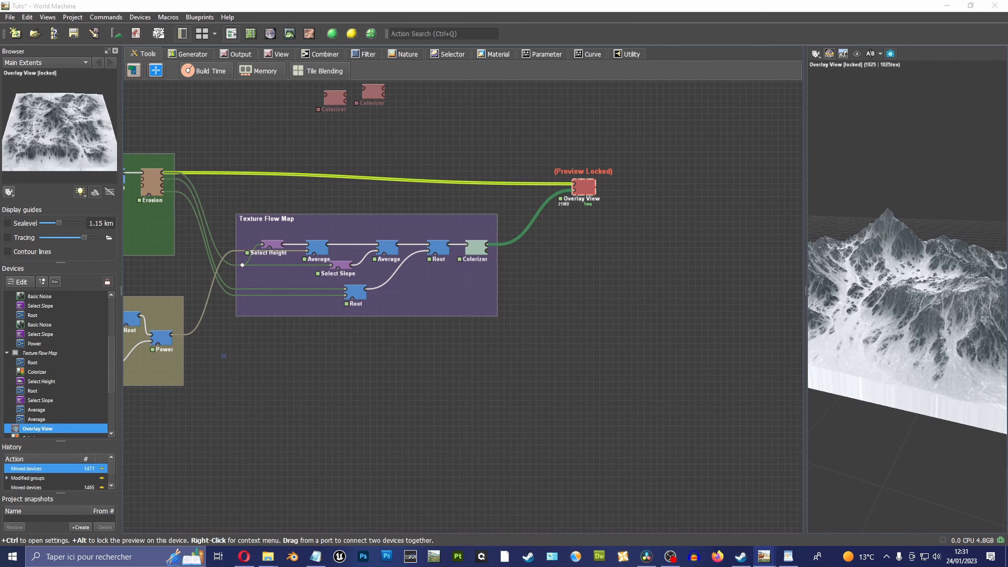
scroll(565, 269, "up", 1)
middle_click_drag(566, 269, 581, 272)
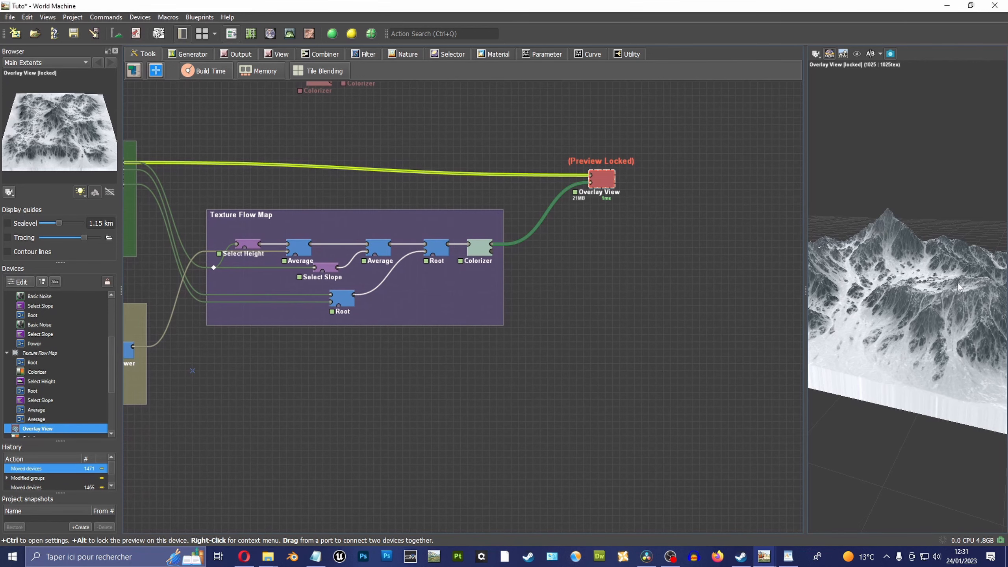
Step: Enlarge the 3D preview and examine the textured mountains up close from another angle
left_click_drag(805, 229, 538, 230)
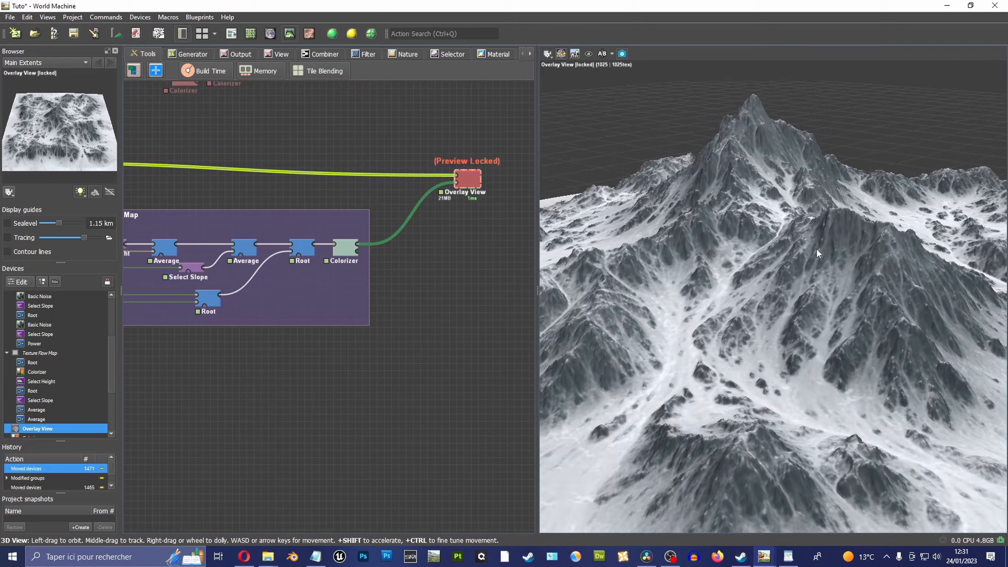
scroll(816, 248, "up", 5)
left_click_drag(629, 254, 734, 259)
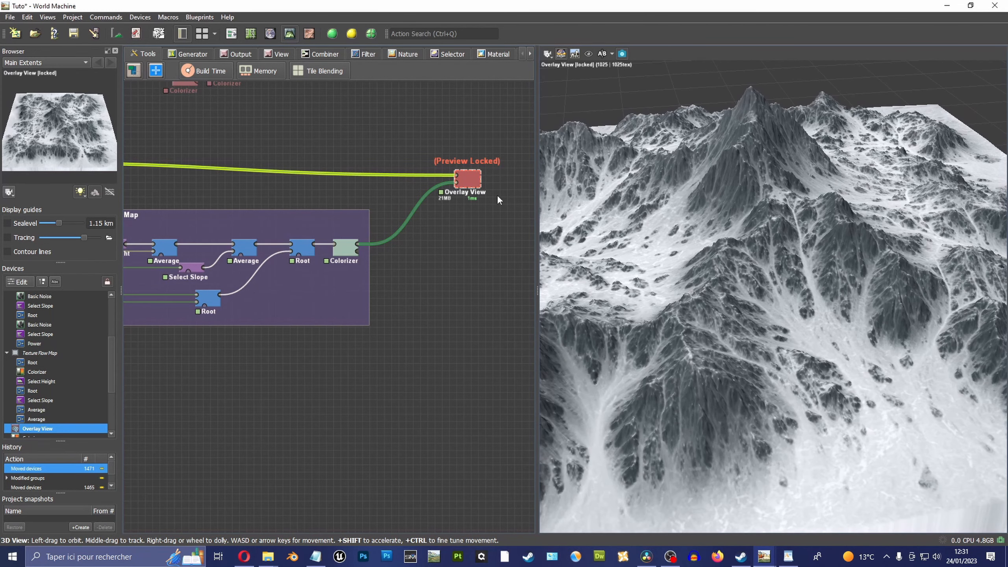
middle_click_drag(453, 269, 402, 319)
left_click_drag(538, 263, 588, 260)
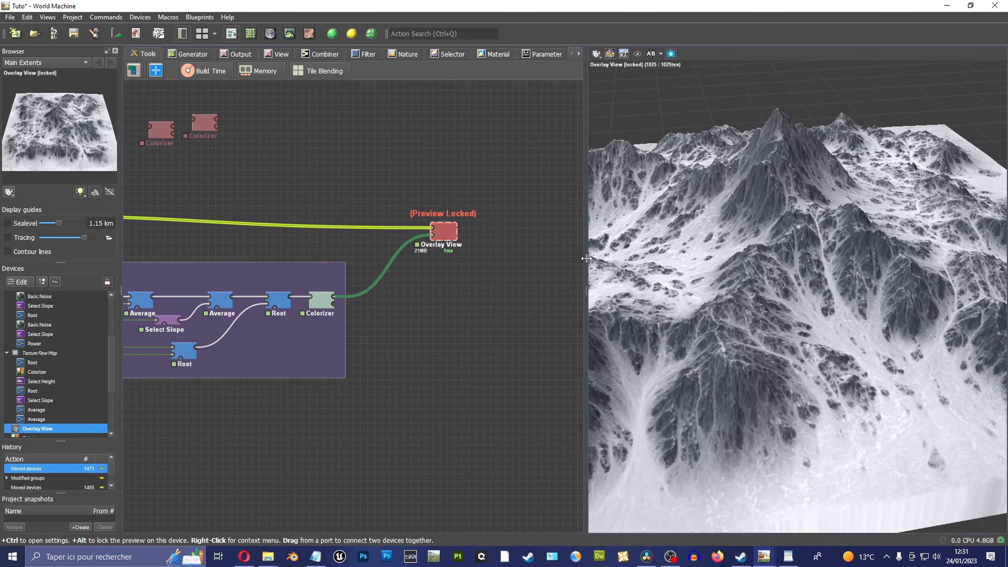
Step: Add a second Colorizer device in the empty space beside the Texture Flow Map group
left_click(137, 17)
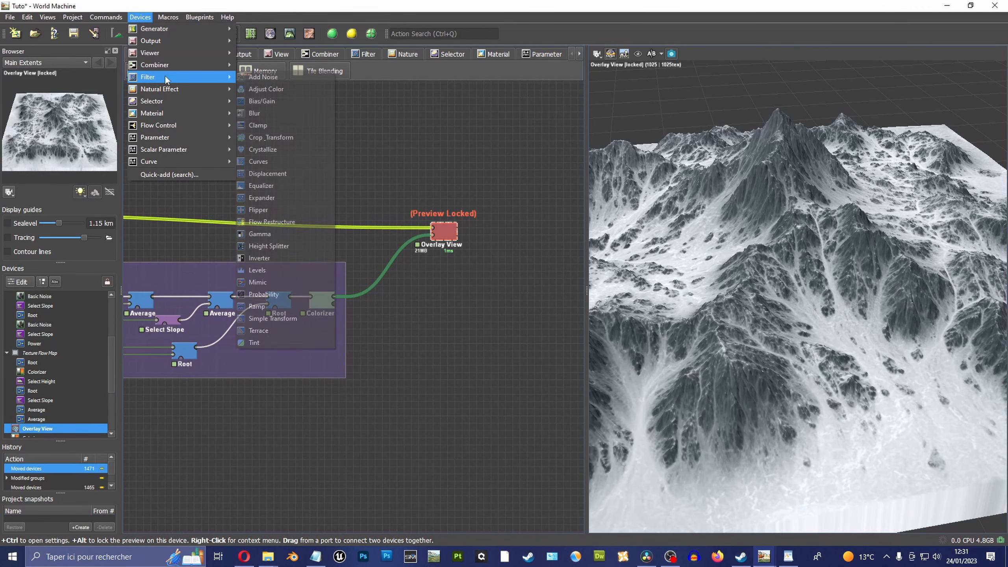
mouse_move(164, 113)
left_click(278, 137)
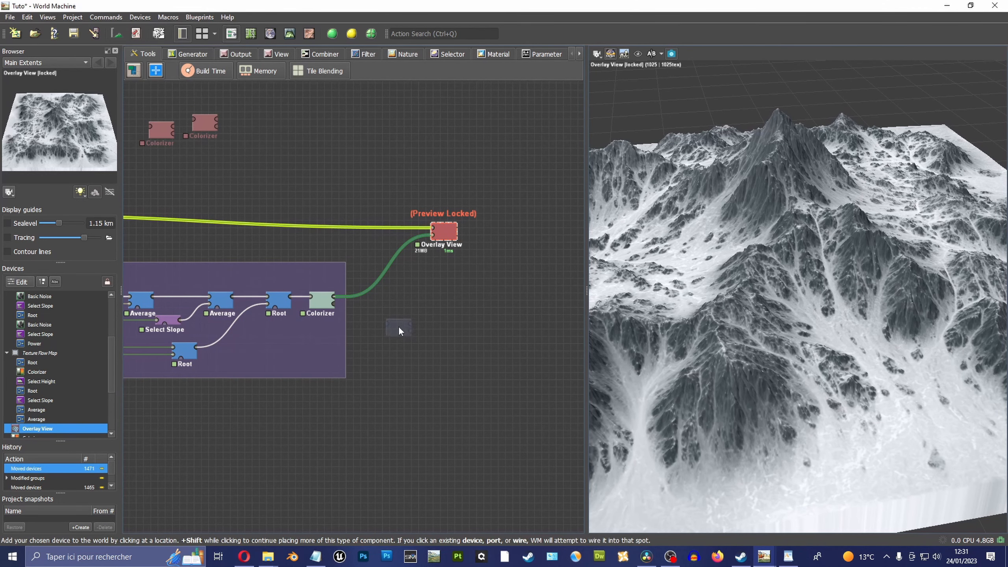
left_click(399, 327)
Step: Lock the preview on the wired Colorizer, move it out of the Texture Flow Map group, and set the new Colorizer aside below
scroll(460, 270, "up", 2)
middle_click_drag(460, 269, 476, 272)
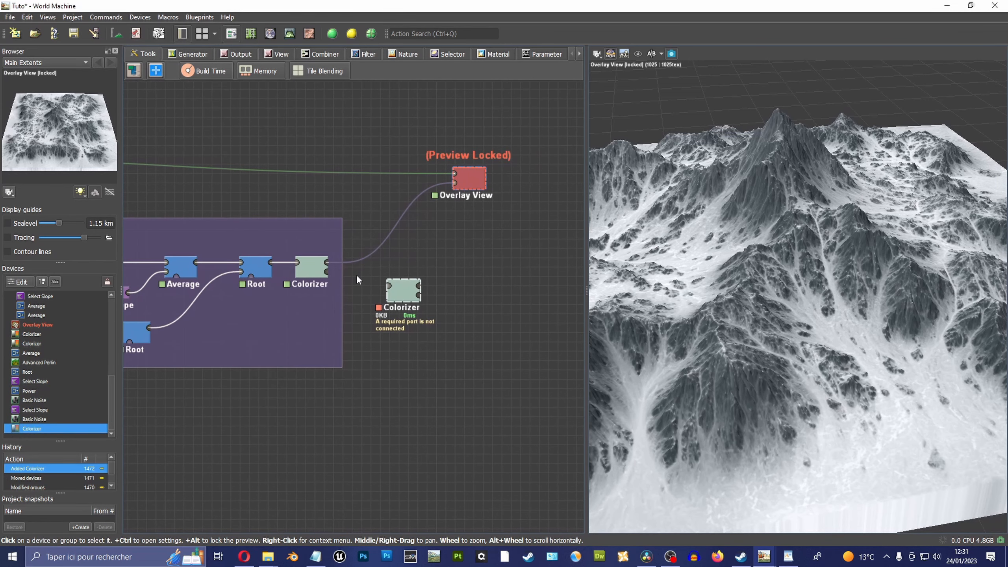
left_click(308, 268)
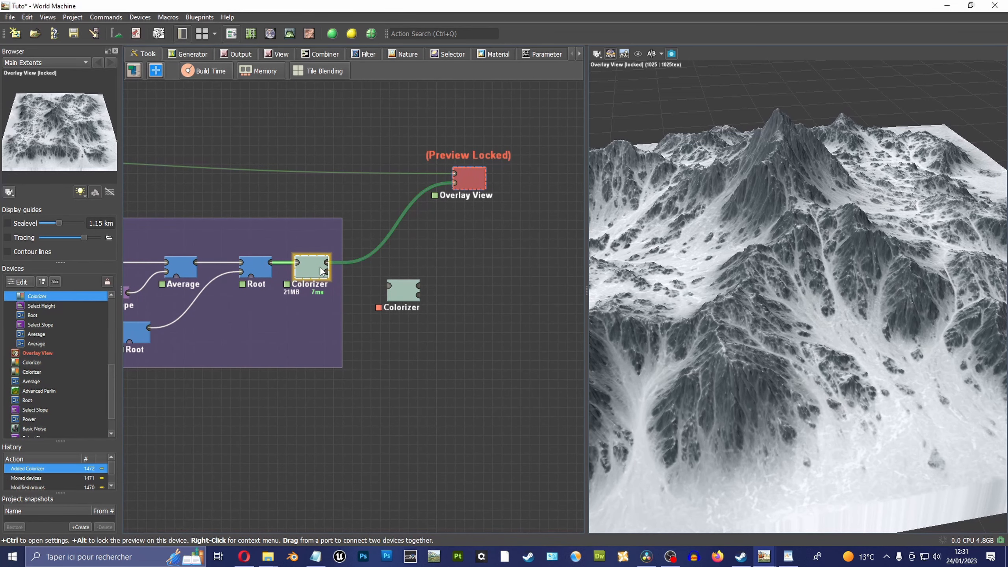
left_click(321, 276, "alt")
left_click_drag(304, 265, 394, 426)
left_click(412, 295)
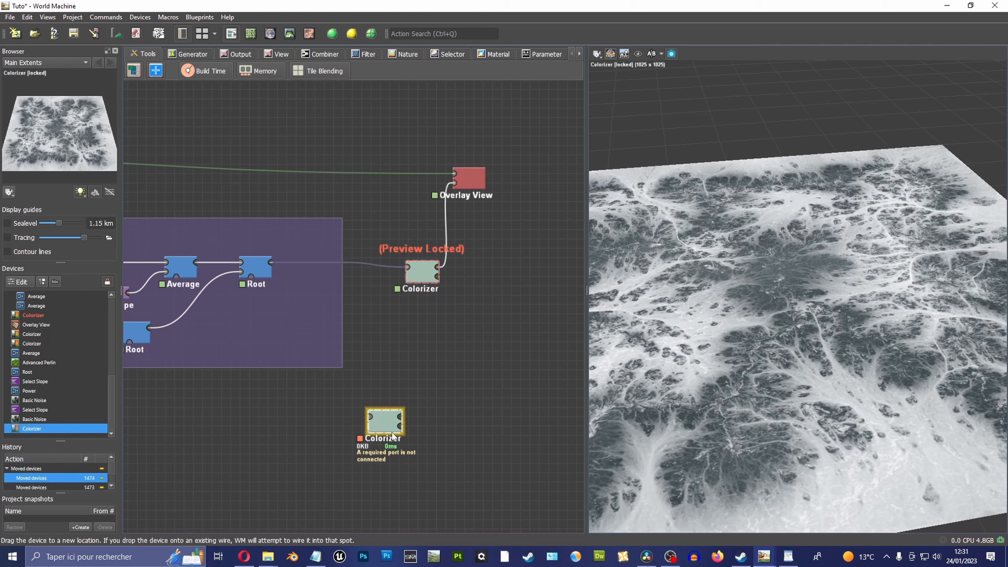
left_click_drag(426, 278, 397, 268)
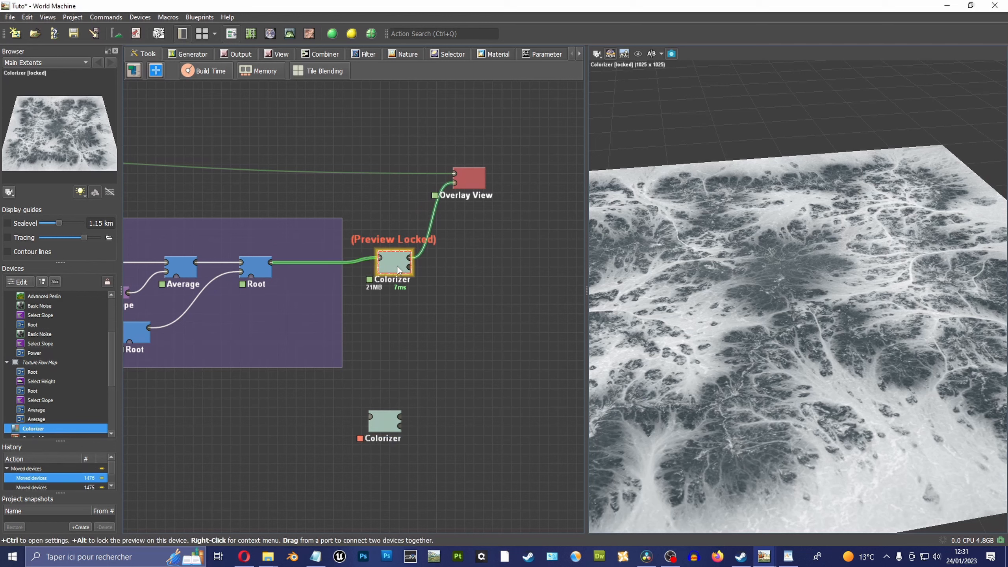
Step: Shift the wired Colorizer's dark gradient keypoint to 0.0466 and lock the preview on Overlay View
double_click(397, 267)
left_click_drag(614, 253, 432, 180)
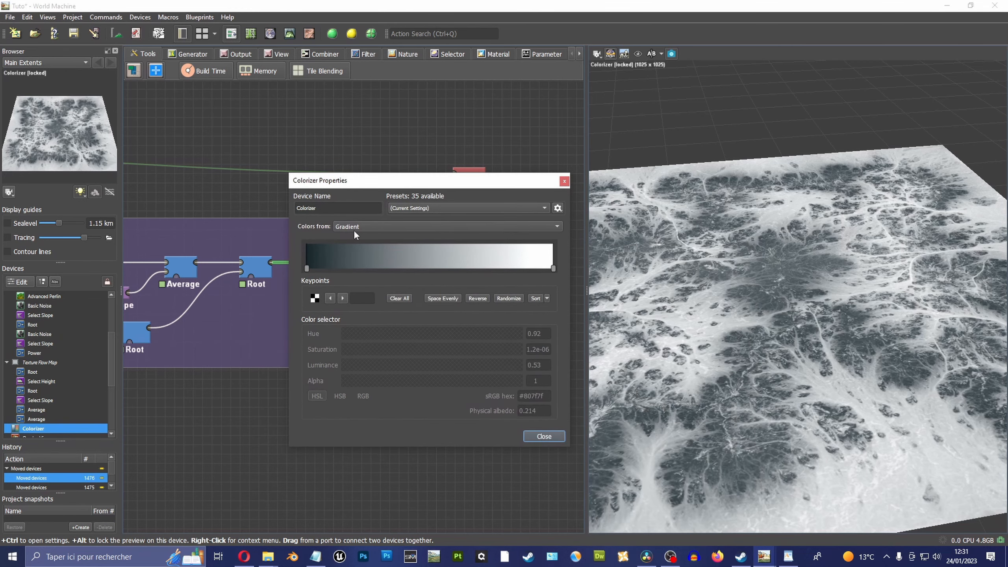
mouse_move(307, 269)
left_mouse_down()
mouse_move(360, 268)
mouse_move(317, 267)
left_mouse_up()
left_click_drag(510, 182, 420, 258)
left_click(464, 177, "alt")
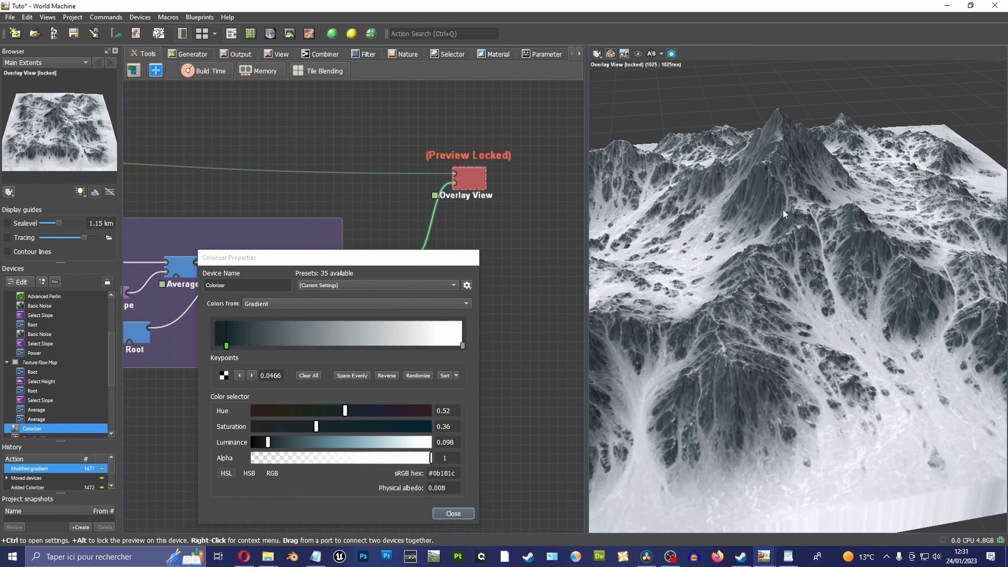
left_click_drag(783, 209, 814, 238)
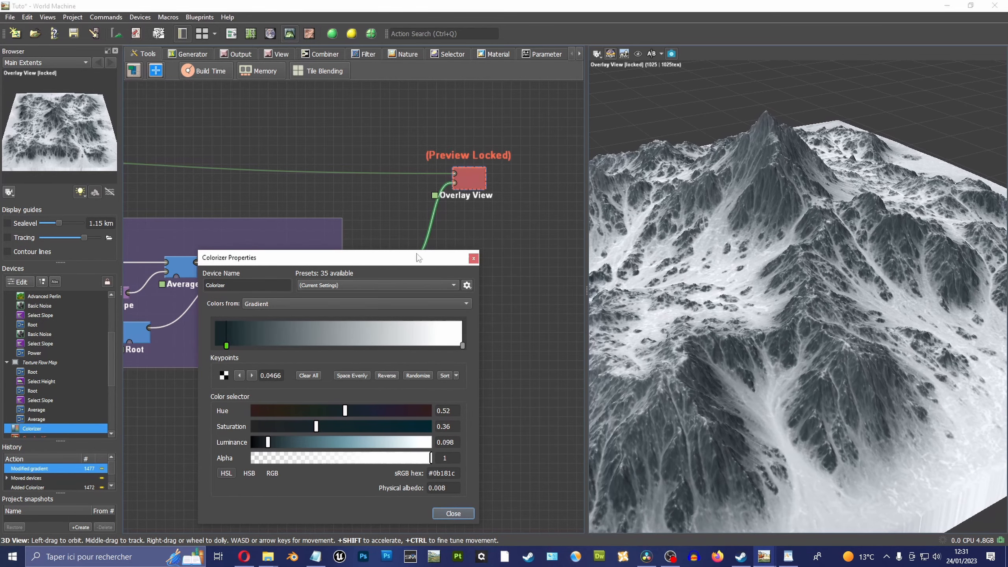
Step: Try the Underwater 1 preset on the wired Colorizer
left_click_drag(413, 254, 488, 127)
left_click(512, 160)
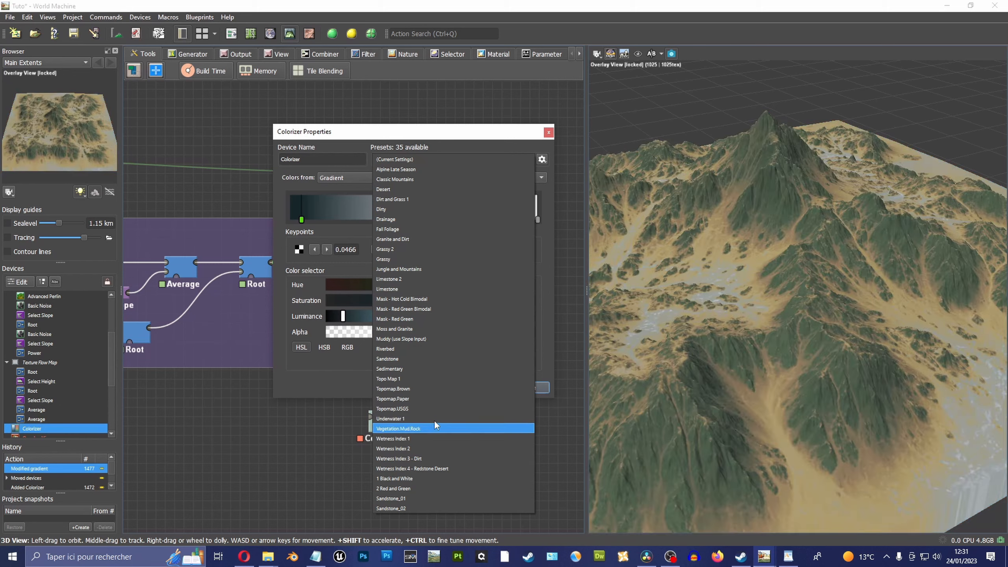
left_click(423, 419)
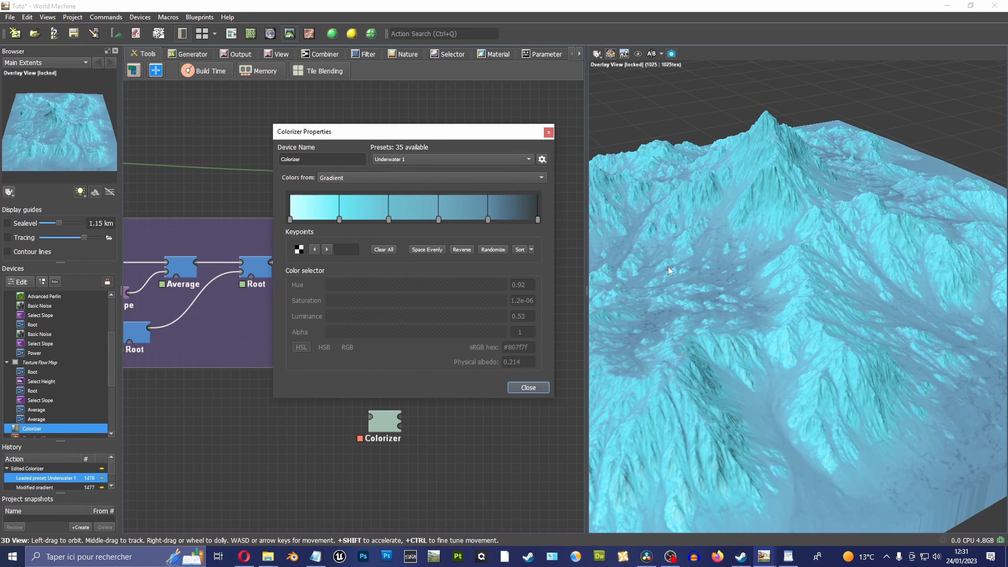
Step: Load the Sandstone preset into the Colorizer and check the terrain's coloring
left_click(493, 159)
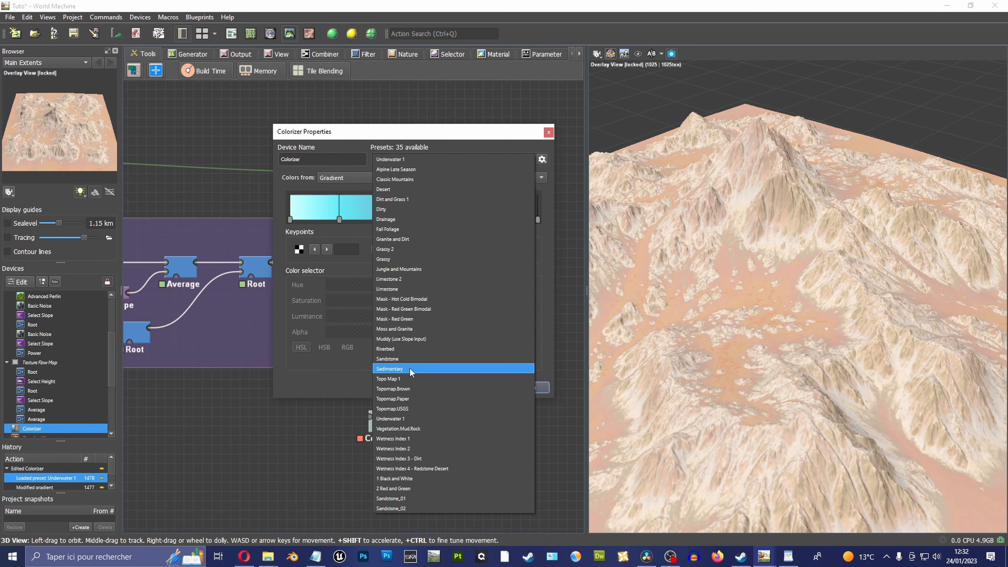
left_click(411, 359)
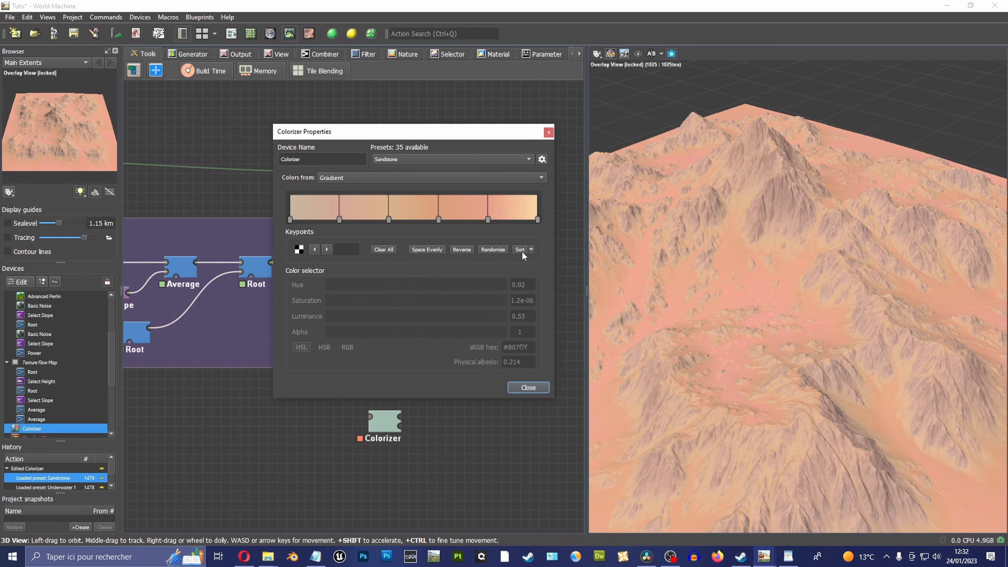
left_click_drag(648, 230, 811, 228)
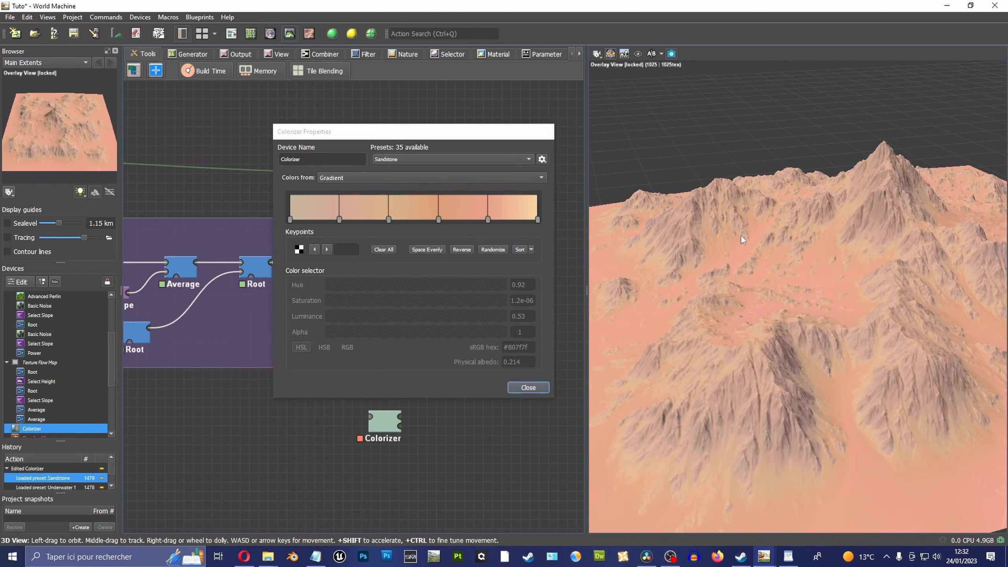
mouse_move(743, 240)
left_mouse_down()
mouse_move(783, 251)
mouse_move(754, 247)
mouse_move(785, 279)
mouse_move(700, 259)
mouse_move(733, 235)
mouse_move(684, 238)
mouse_move(679, 218)
mouse_move(768, 245)
mouse_move(822, 227)
mouse_move(725, 230)
mouse_move(711, 281)
mouse_move(729, 263)
mouse_move(724, 244)
left_mouse_up()
Step: Reverse the Sandstone gradient and remove its last keypoint
left_click_drag(588, 218, 556, 217)
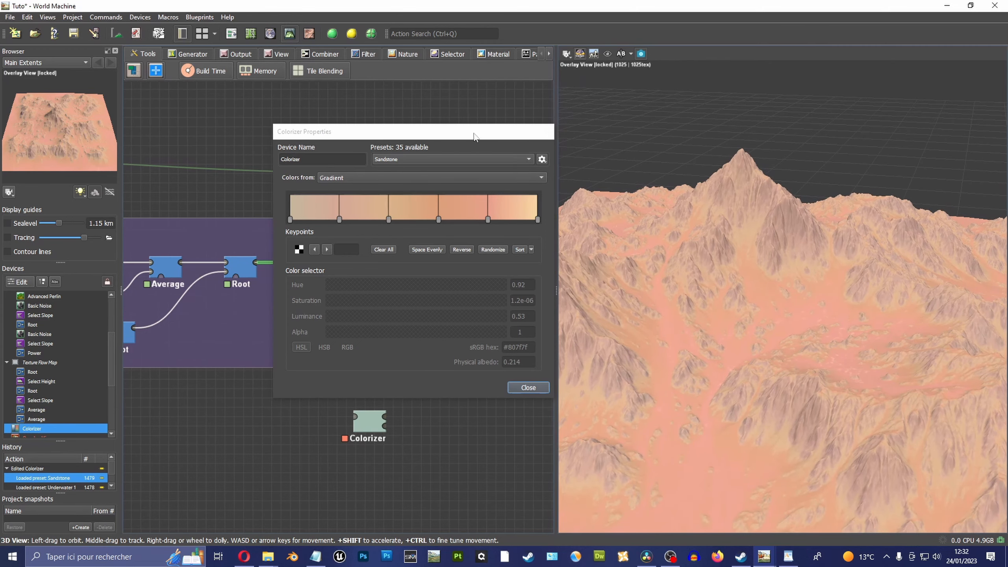
left_click_drag(472, 131, 383, 131)
left_click_drag(647, 197, 732, 224)
left_click_drag(810, 215, 659, 223)
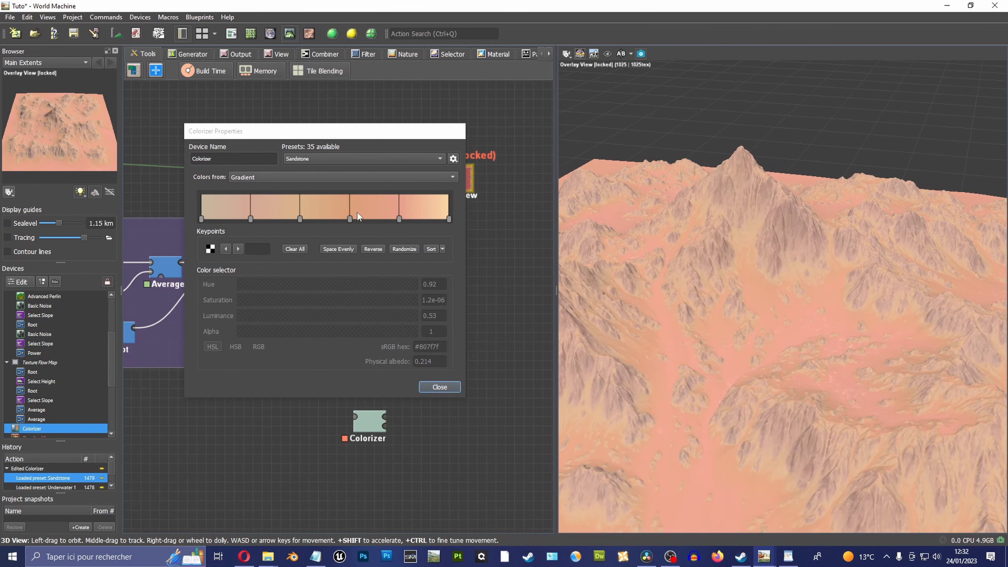
left_click(373, 249)
left_click_drag(672, 262, 700, 255)
left_click(448, 219)
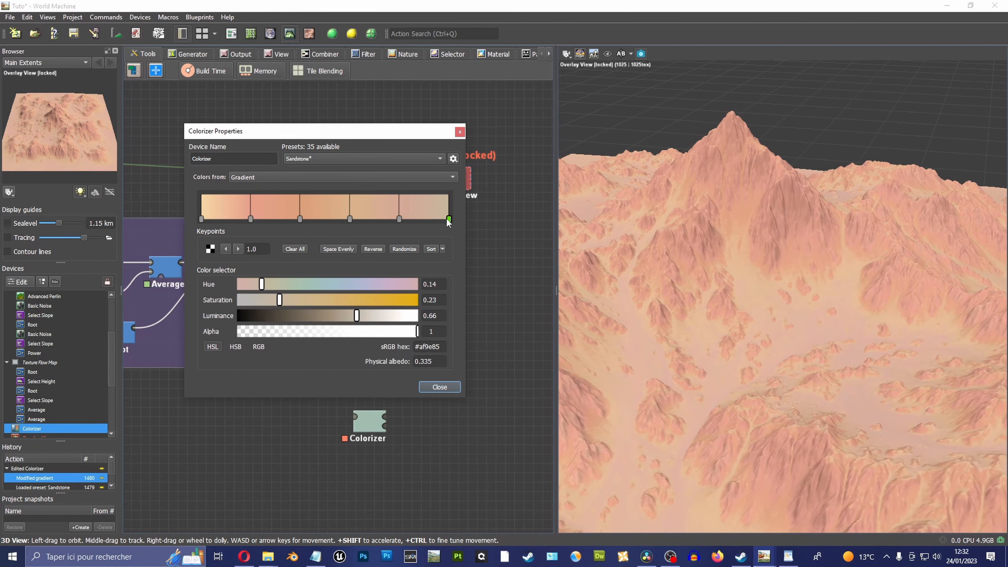
left_click_drag(448, 220, 461, 223)
Step: Move the gradient's second keypoint to 0.1631 and mute its color to saturation 0.25 and luminance 0.49
left_click_drag(251, 219, 246, 218)
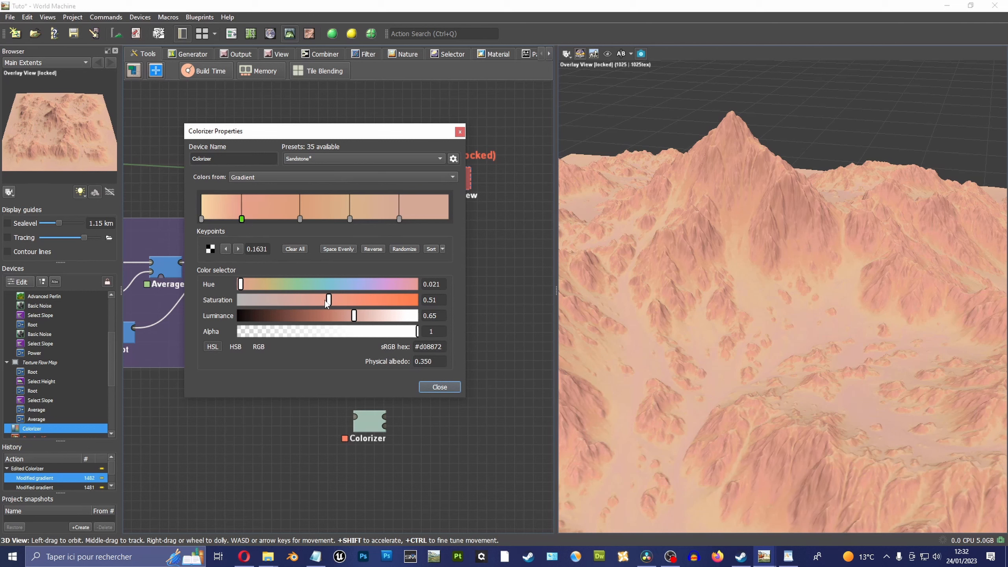
left_click_drag(325, 303, 289, 300)
left_click_drag(362, 320, 325, 315)
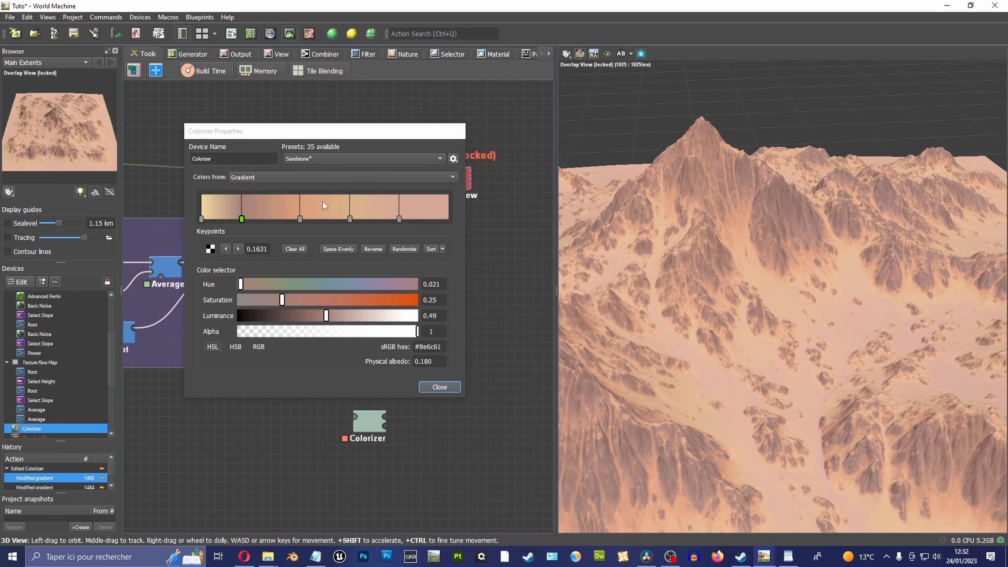
Step: Recolor the 0.4 keypoint to hue 0.04, saturation 0.47 and luminance 0.52, and shift it toward the second keypoint
left_click(300, 219)
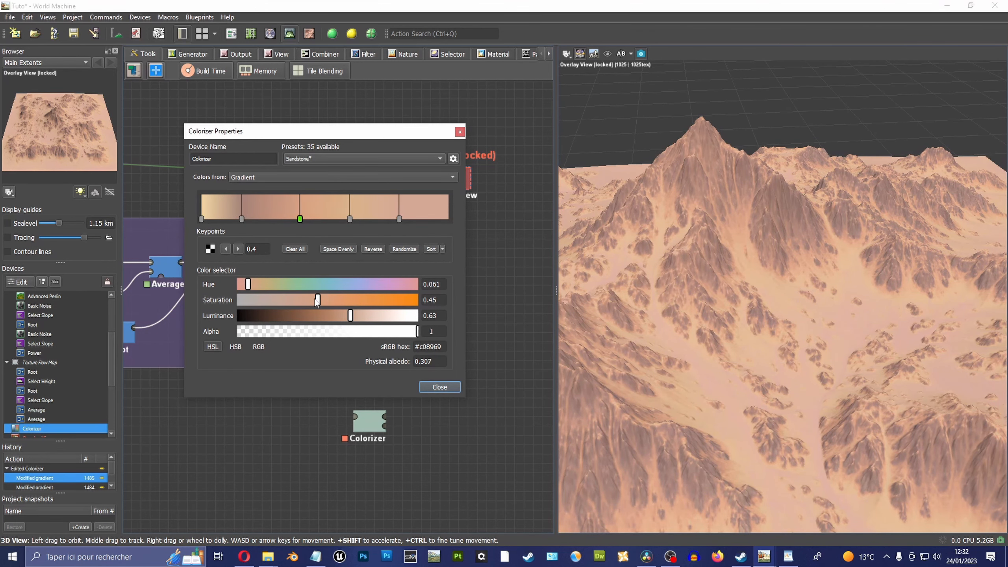
left_click_drag(314, 299, 337, 316)
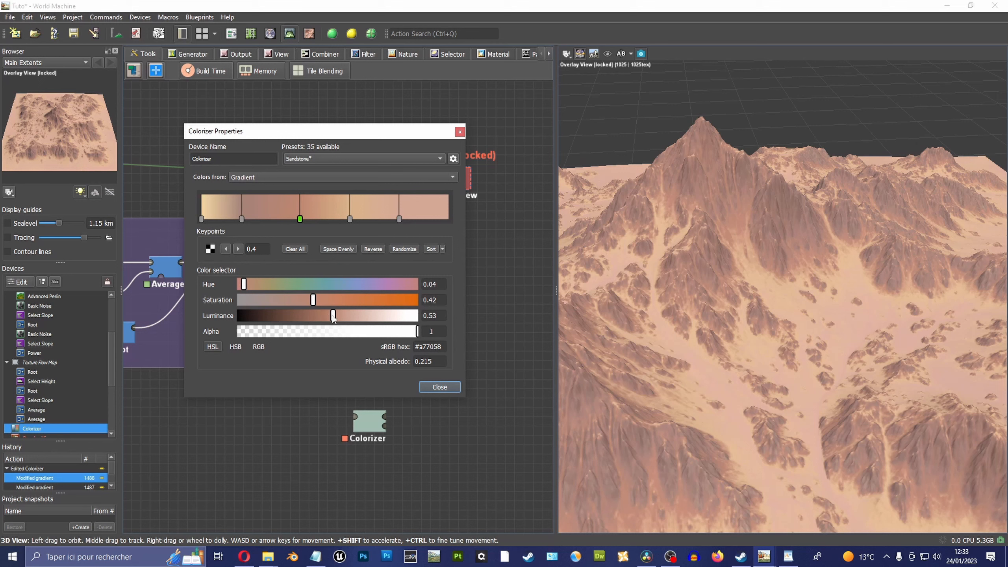
left_click_drag(333, 317, 333, 316)
left_click_drag(672, 262, 750, 281)
left_click_drag(687, 328, 709, 249)
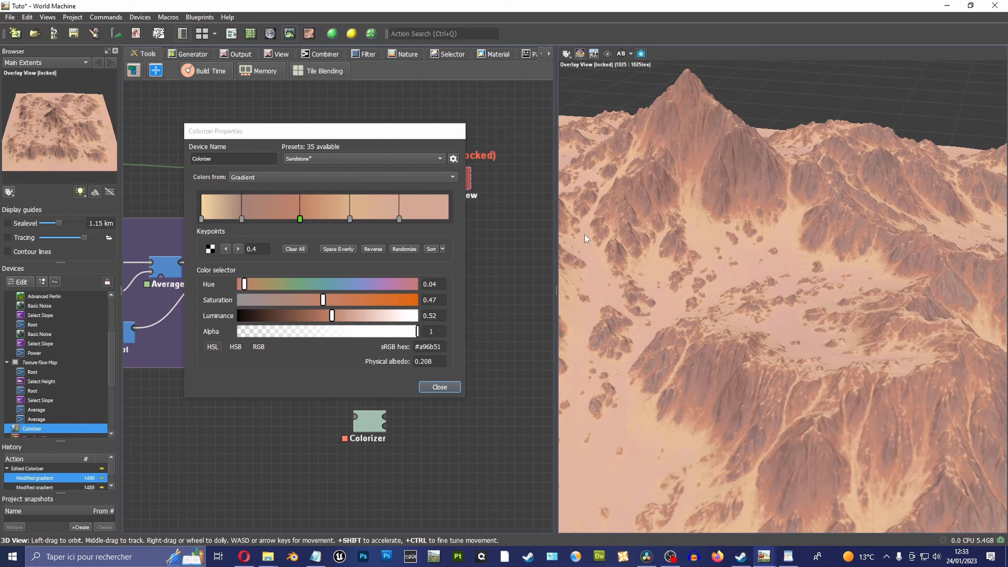
left_click(300, 219)
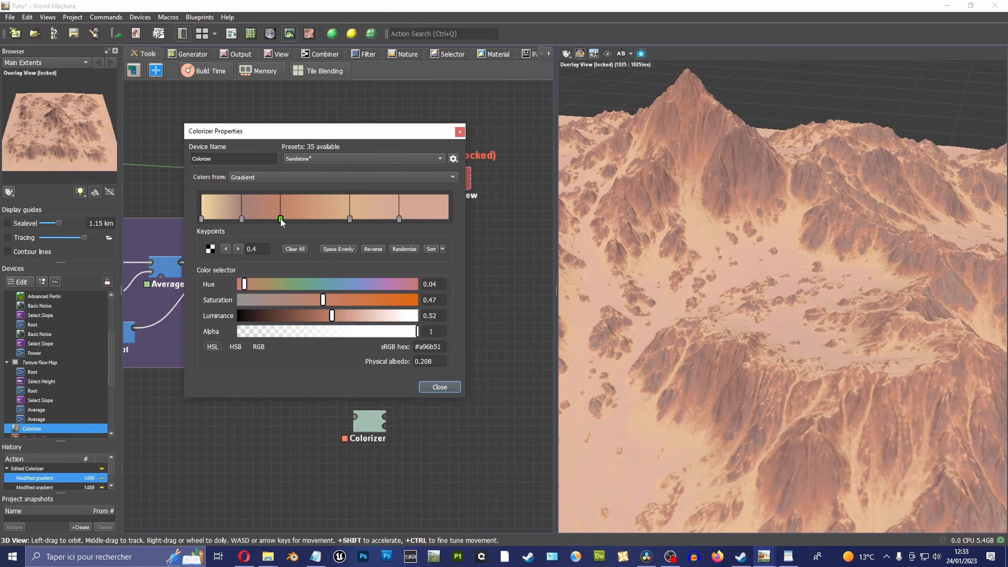
Step: Move the gradient's first keypoint close to the second one and recolor it to a darker, muted brown
left_click_drag(202, 219, 233, 219)
left_click_drag(360, 318, 325, 300)
left_click_drag(257, 285, 292, 300)
left_click_drag(316, 316, 312, 316)
Step: Inspect the recolored slopes and shift the 0.6 keypoint slightly toward the start of the gradient
scroll(705, 252, "down", 3)
left_click_drag(722, 258, 651, 206)
scroll(651, 222, "up", 3)
left_click_drag(674, 239, 651, 231)
left_click_drag(350, 219, 345, 219)
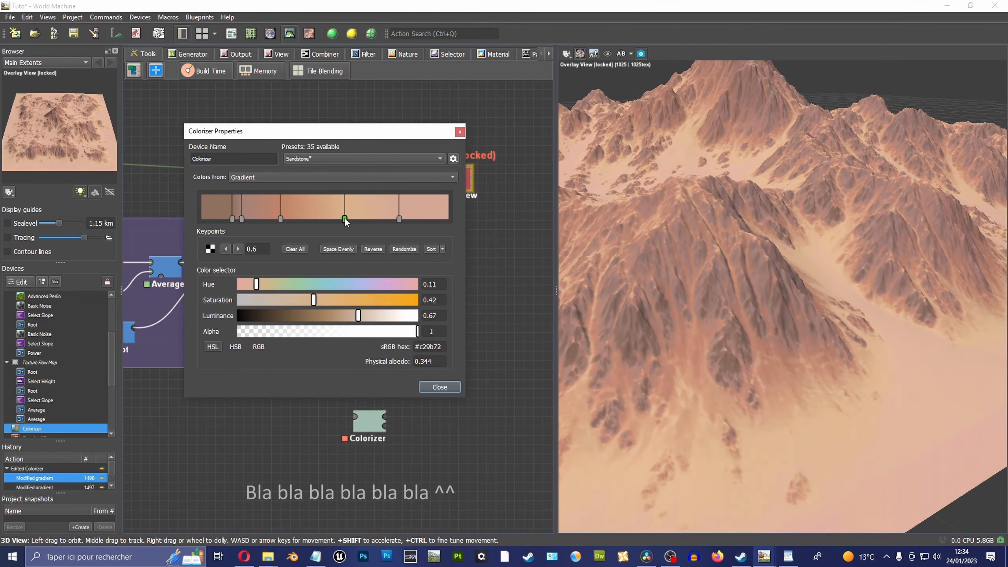
Step: Move the gradient's last keypoint to 0.7225 and recolor it to a yellower, slightly more saturated sand tone
scroll(699, 254, "down", 3)
left_click_drag(699, 254, 722, 258)
left_click(74, 34)
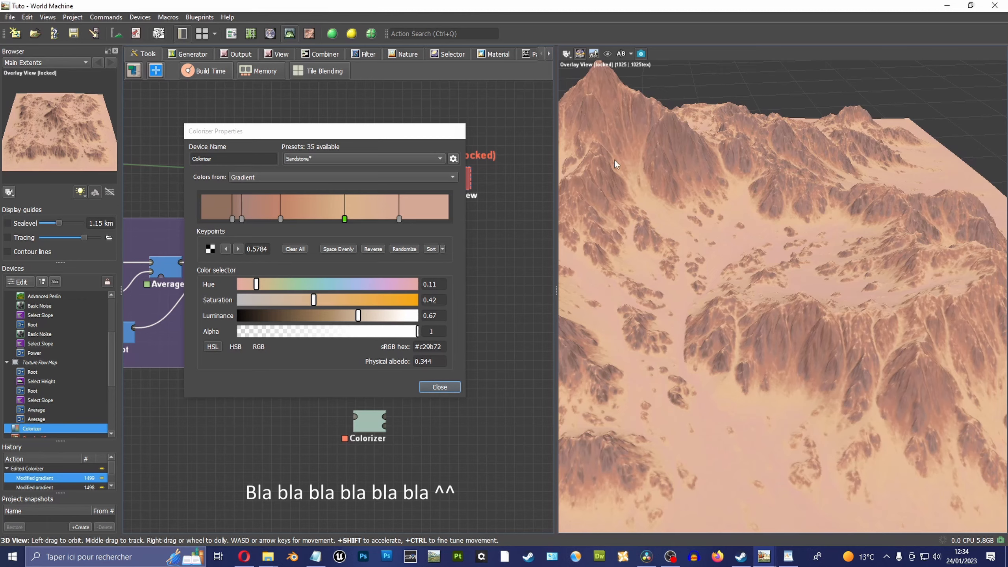
left_click_drag(615, 164, 591, 163)
key("alt+Tab")
left_click_drag(316, 301, 297, 301)
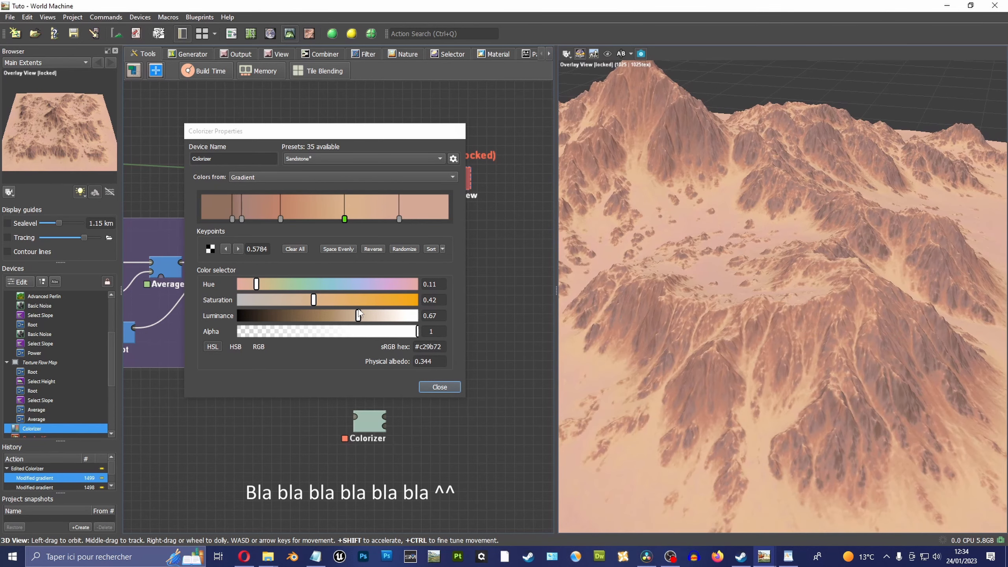
left_click_drag(400, 219, 380, 219)
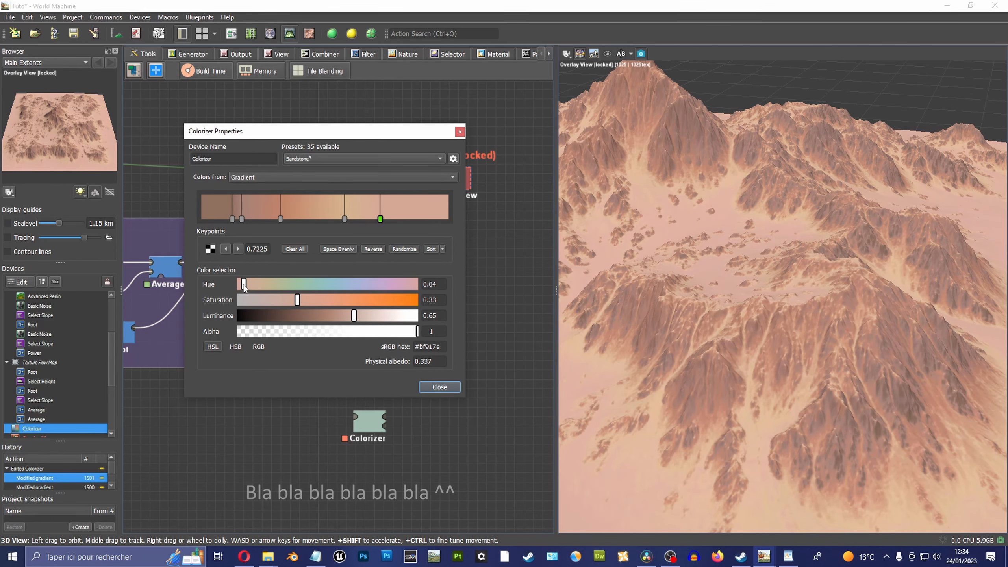
left_click_drag(245, 285, 255, 285)
mouse_move(299, 300)
left_mouse_down()
mouse_move(367, 316)
mouse_move(307, 301)
left_mouse_up()
Step: Brighten the gradient's third keypoint and set the 0.1631 keypoint's luminance to 0.52
left_click(281, 219)
left_click_drag(333, 317, 345, 316)
left_click(241, 219)
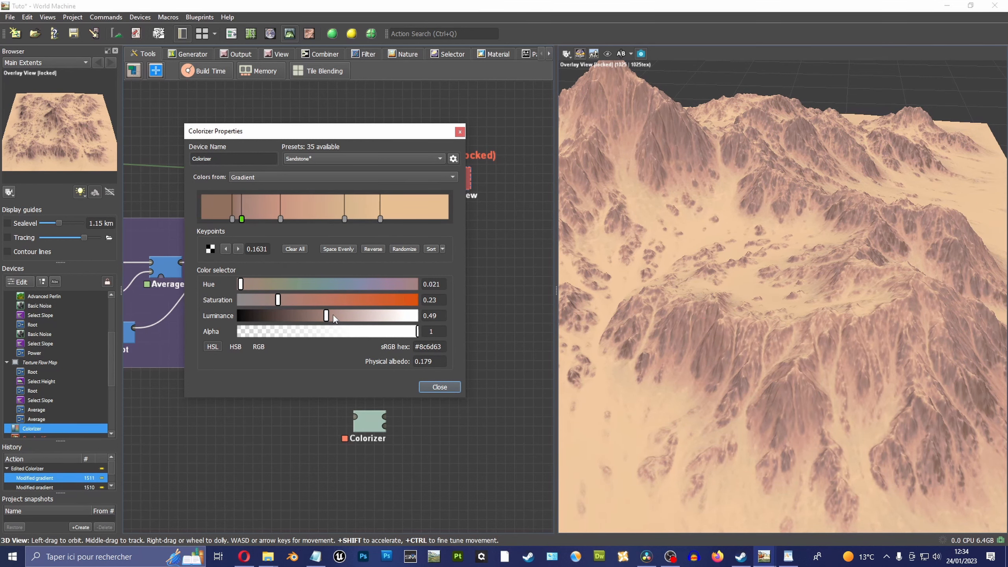
left_click_drag(747, 192, 806, 193)
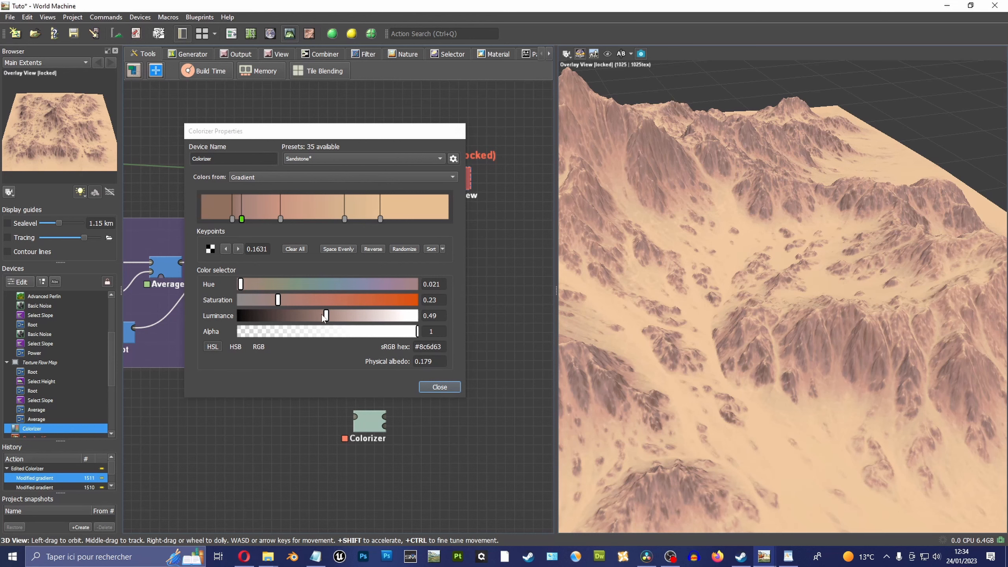
mouse_move(322, 318)
left_mouse_down()
mouse_move(345, 319)
mouse_move(335, 320)
left_mouse_up()
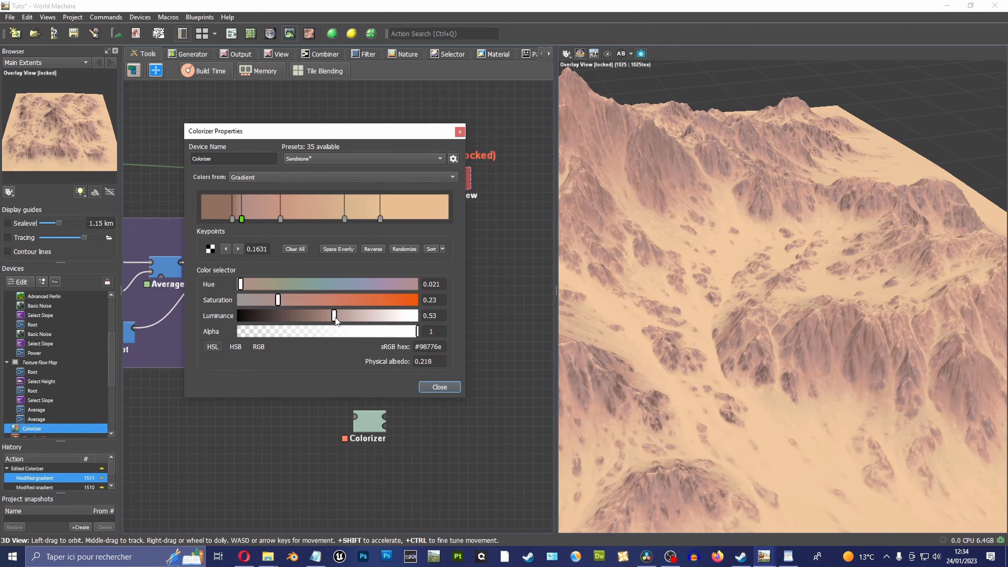
Step: Close the Colorizer's properties and examine the recolored mountain from several angles in a wider 3D view
left_click_drag(679, 234, 766, 189)
left_click_drag(105, 110, 42, 122)
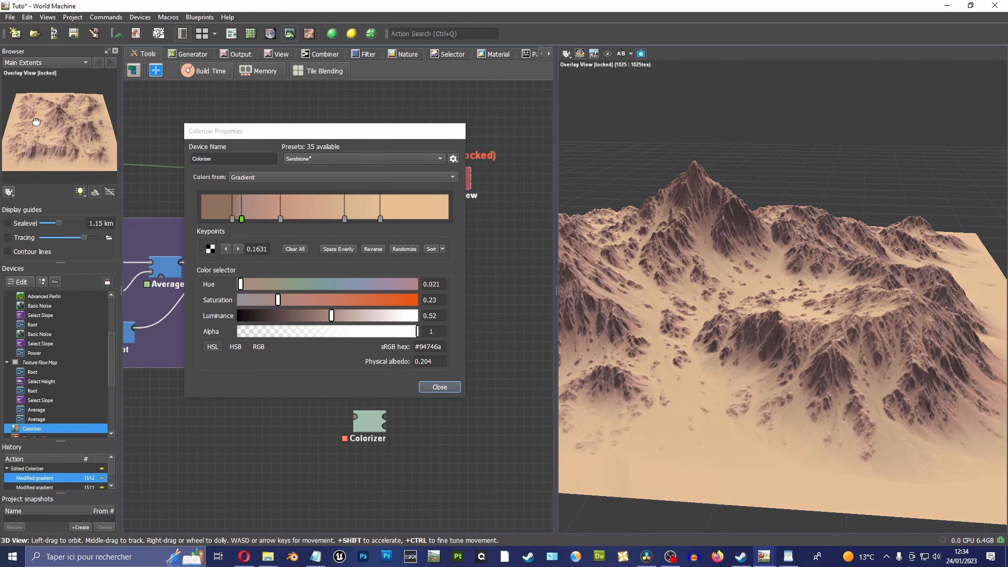
scroll(690, 224, "up", 5)
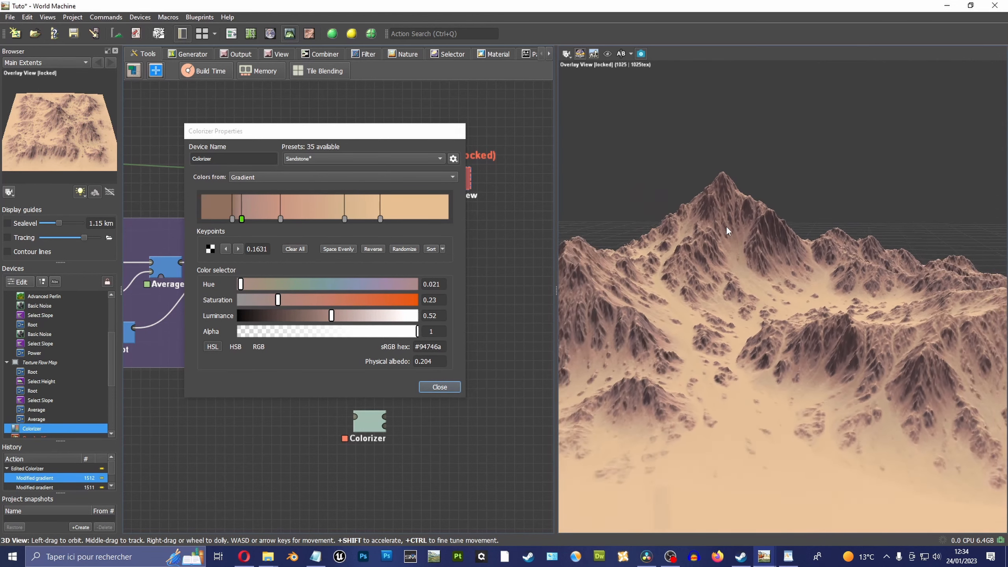
left_click_drag(726, 226, 656, 226)
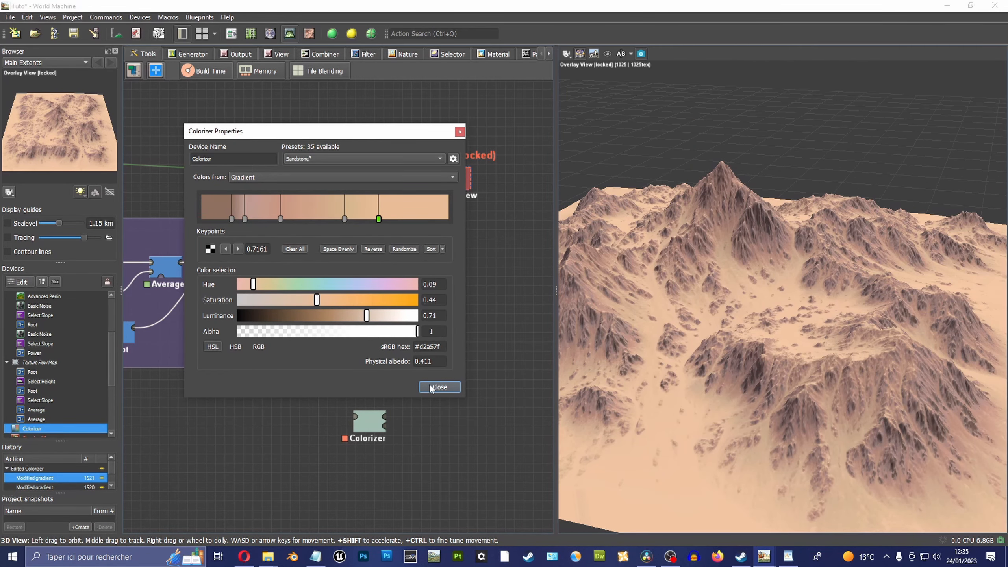
left_click(439, 387)
left_click_drag(710, 215, 622, 231)
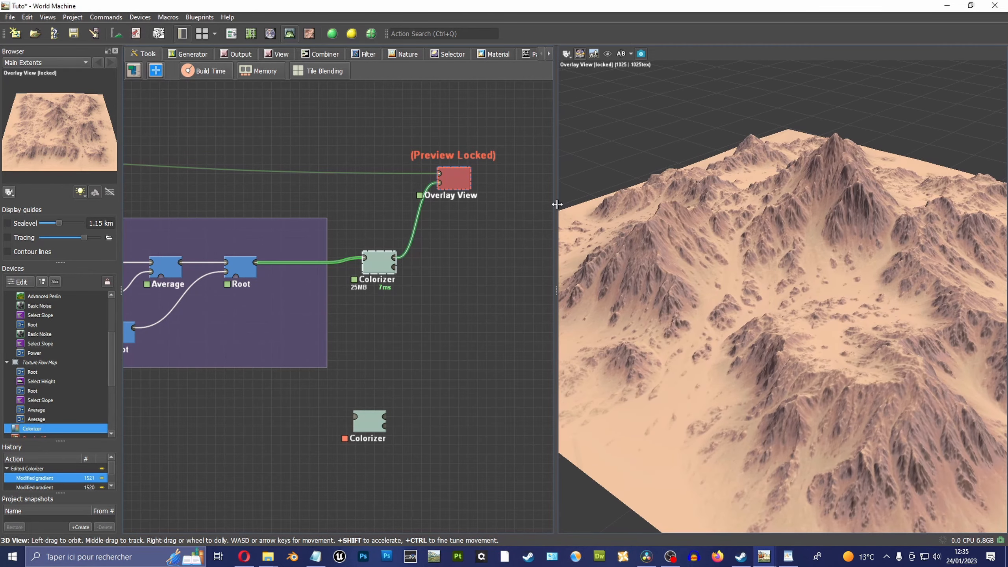
left_click_drag(557, 204, 508, 204)
left_click_drag(735, 191, 654, 190)
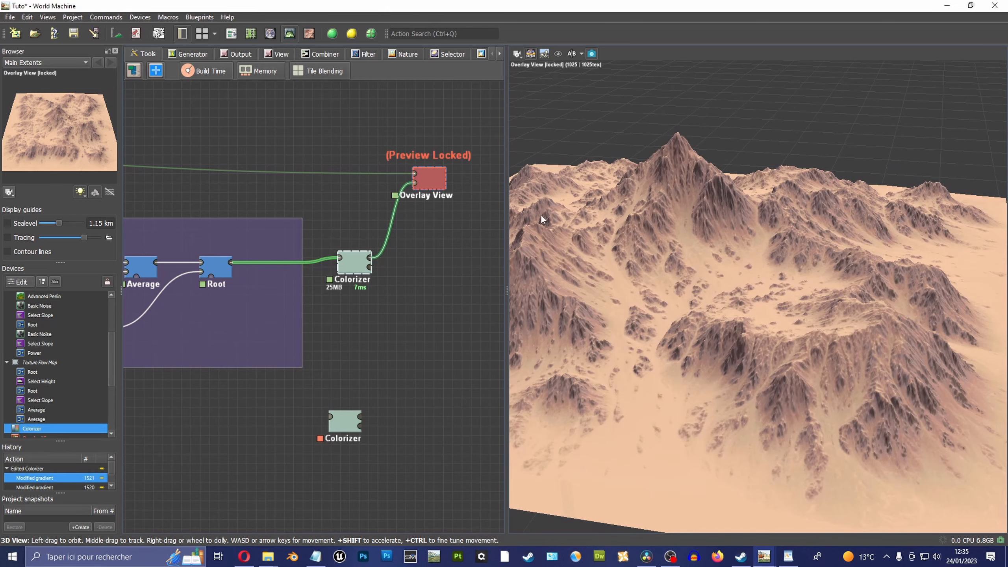
Step: Spread out the connected Colorizer and the Overlay View, and bring the unconnected Colorizer closer beneath them
left_click_drag(362, 268, 372, 258)
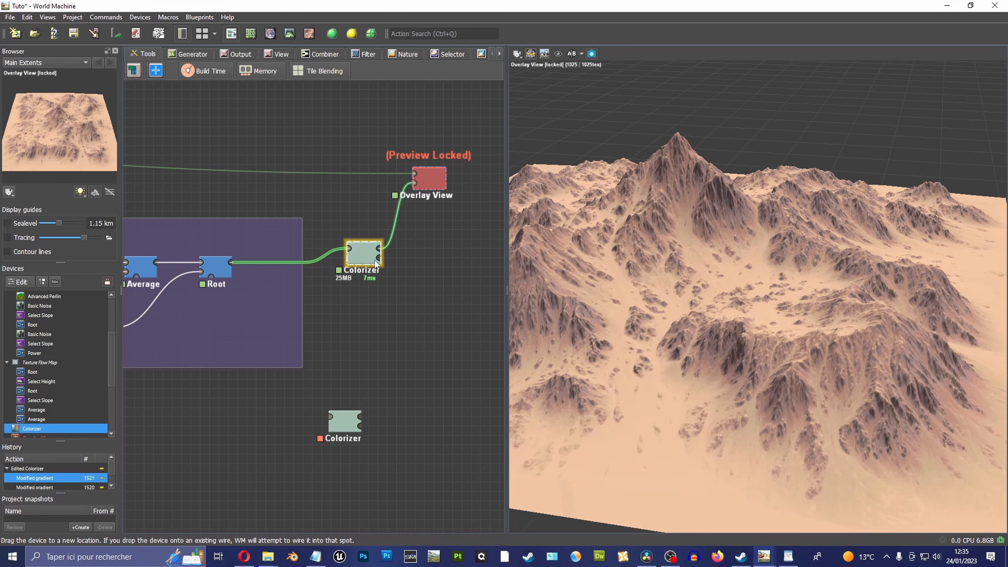
left_click_drag(508, 248, 573, 243)
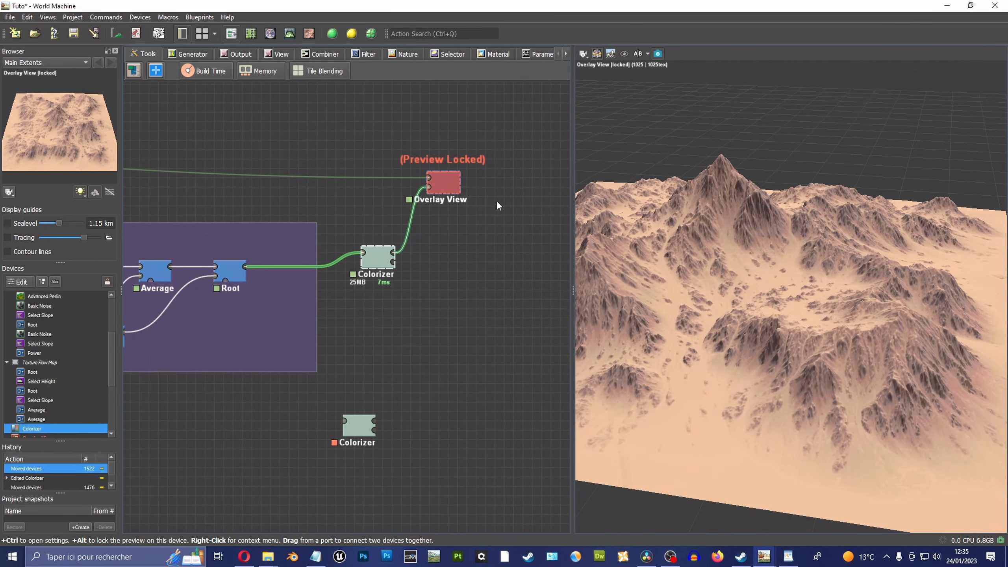
left_click_drag(448, 189, 537, 173)
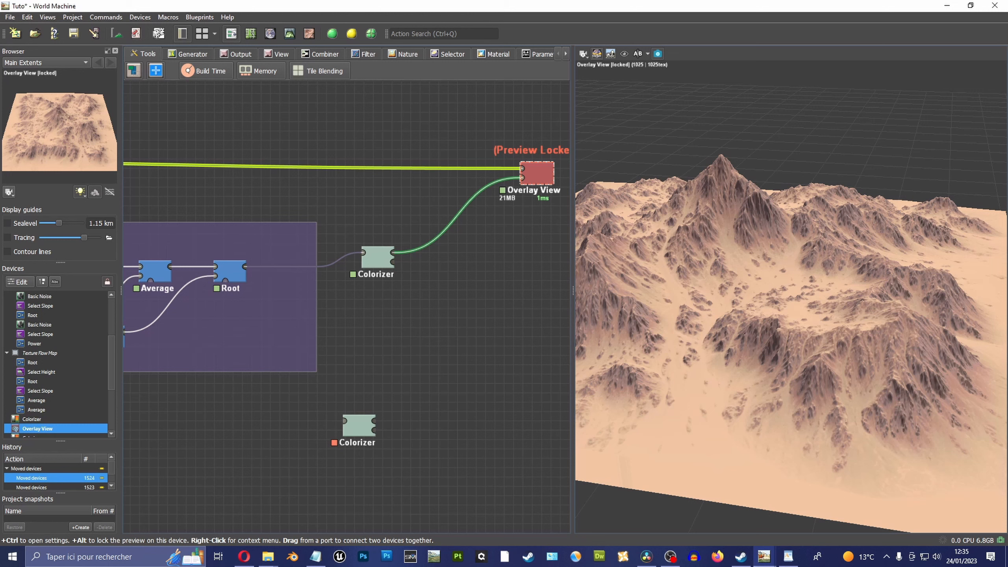
left_click_drag(360, 427, 368, 362)
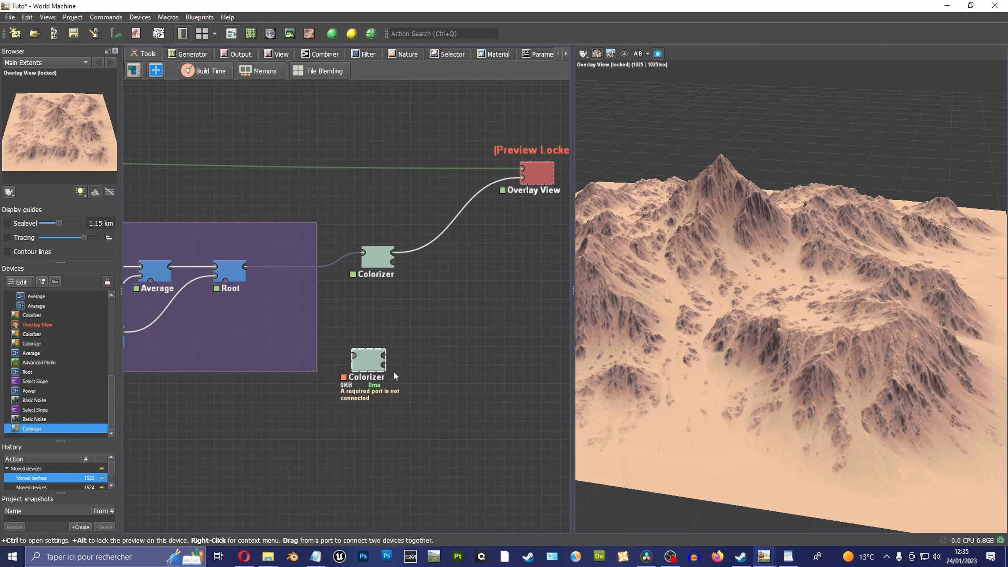
Step: Set the unconnected Colorizer's color source to External file and start choosing its image
double_click(372, 361)
left_click_drag(599, 251, 462, 145)
left_click(547, 169)
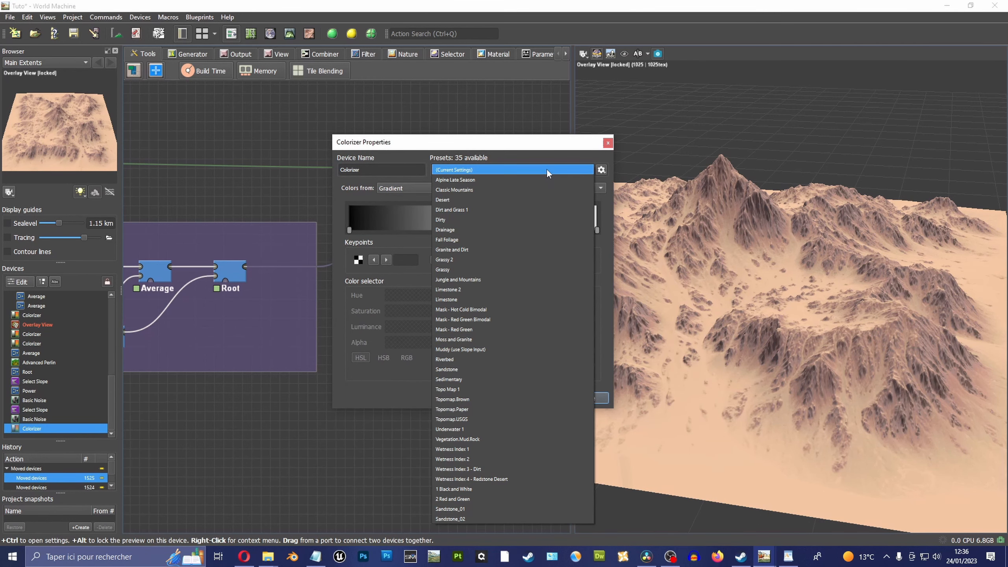
left_click(473, 151)
left_click(447, 184)
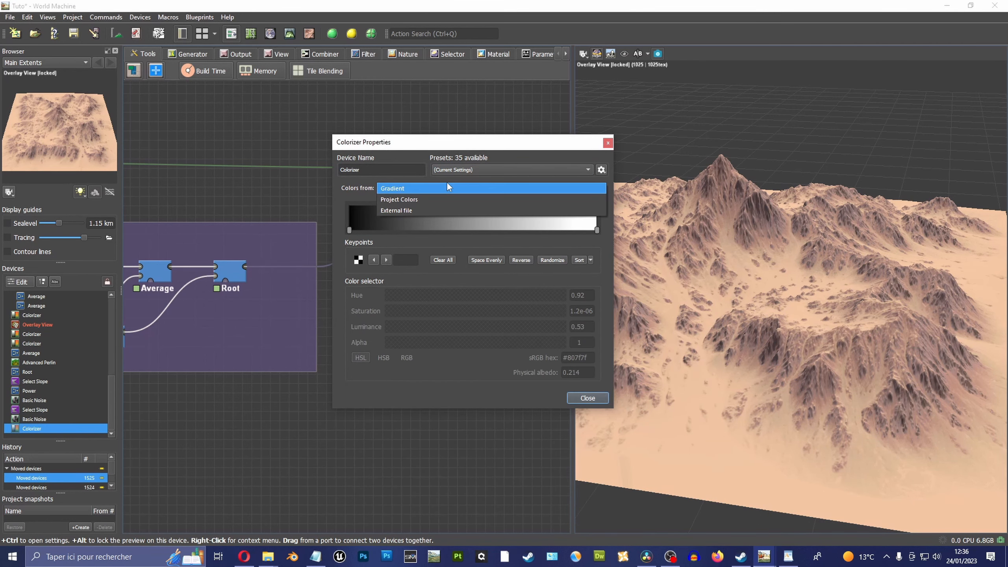
left_click(414, 210)
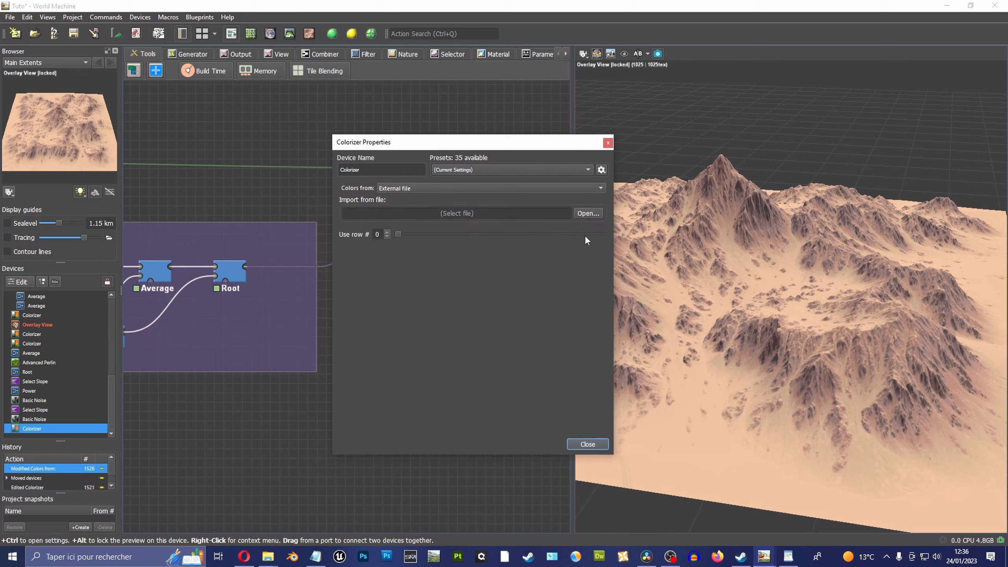
left_click(591, 214)
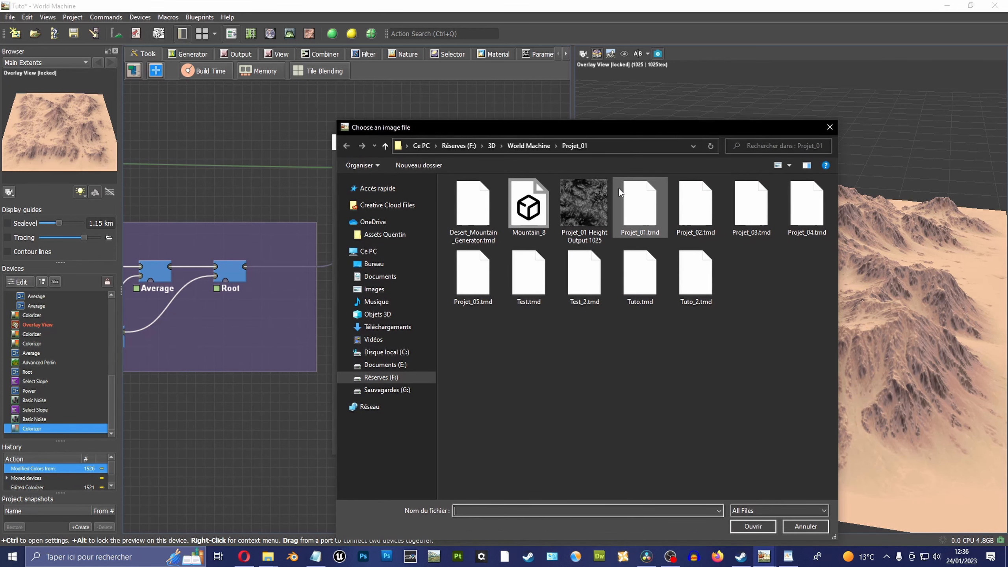
Step: Switch to File Explorer and copy the path of the Rock folder inside Textures
left_click(274, 554)
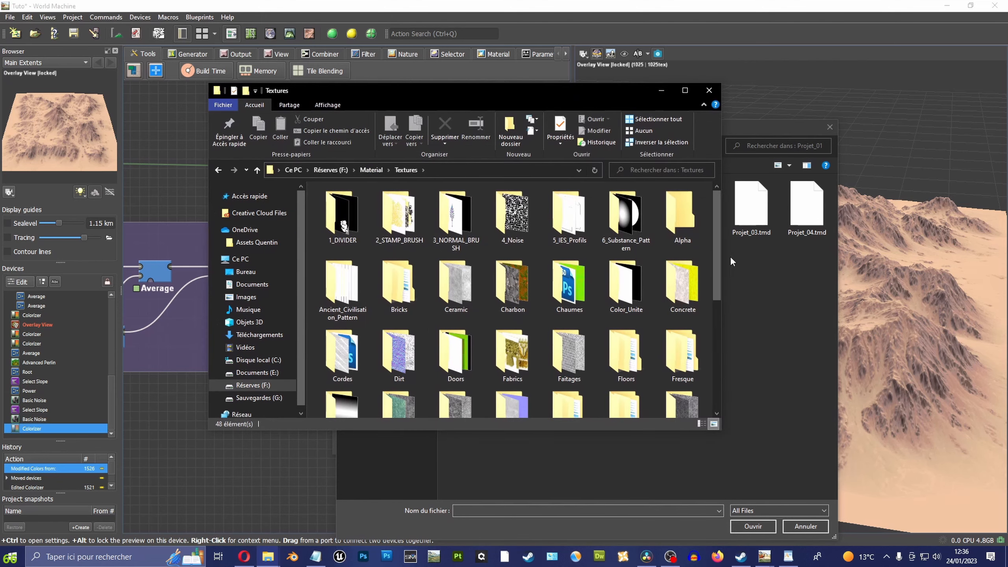
left_click_drag(713, 230, 717, 308)
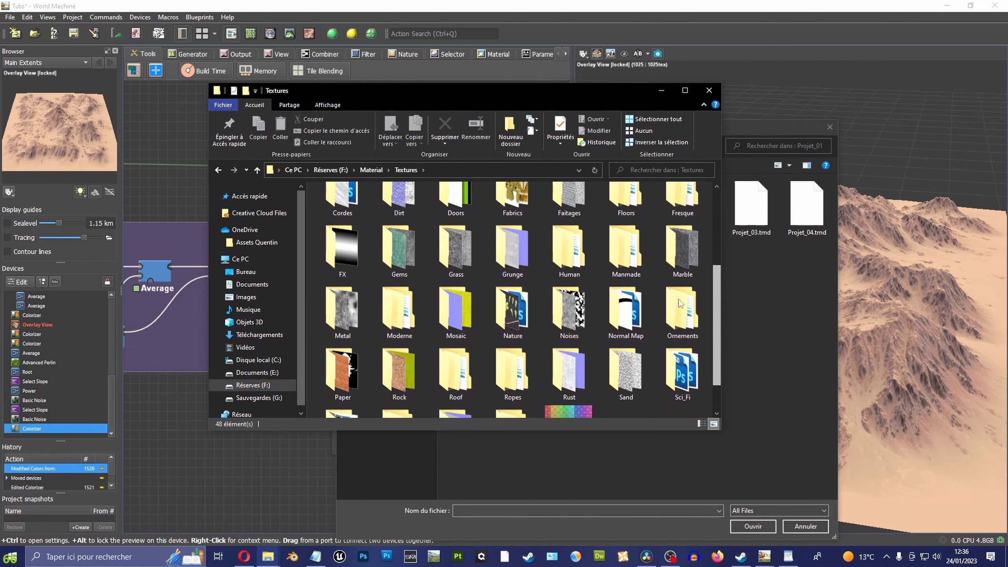
double_click(403, 378)
left_click(345, 199)
left_click(482, 171)
key("ctrl+c")
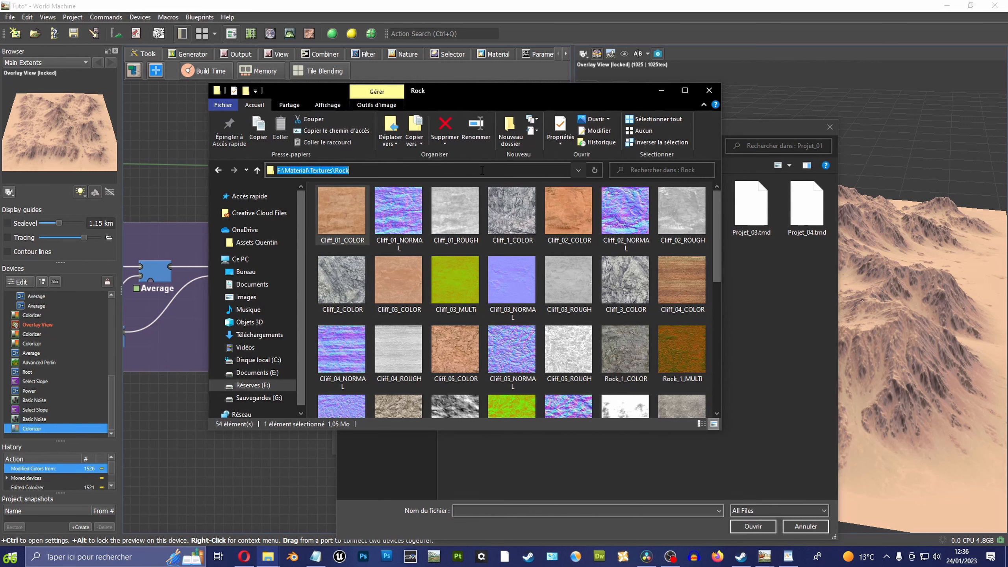
Step: Load Cliff_01_COLOR from F:\Material\Textures\Rock as the Colorizer's external image and close its properties
left_click(827, 316)
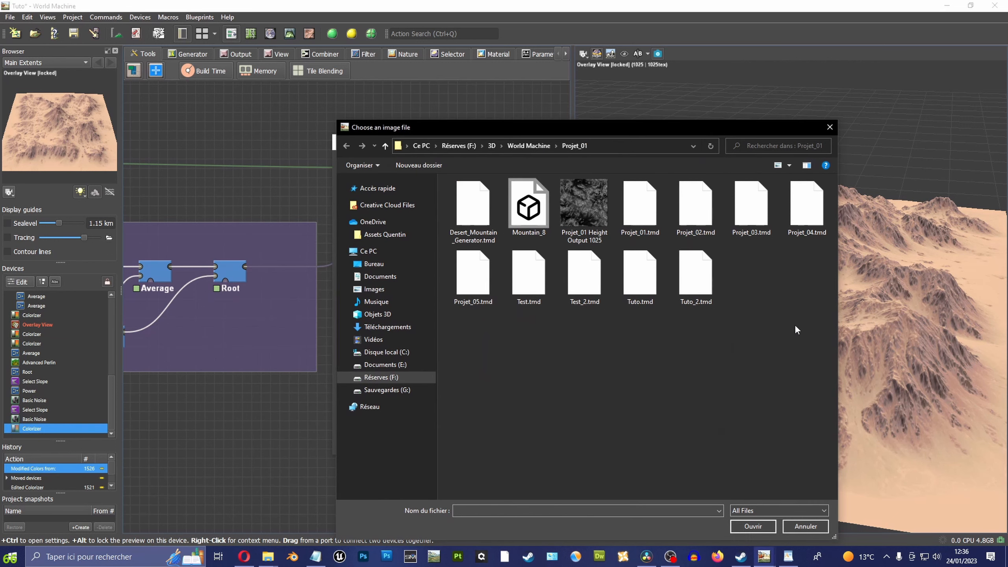
left_click(608, 145)
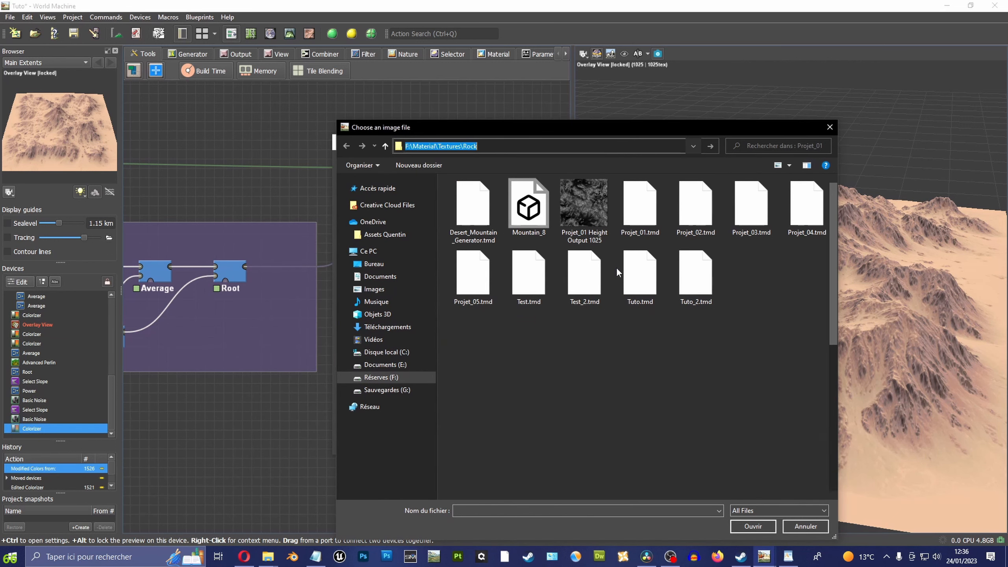
key("ctrl+v")
key("Return")
left_click(476, 201)
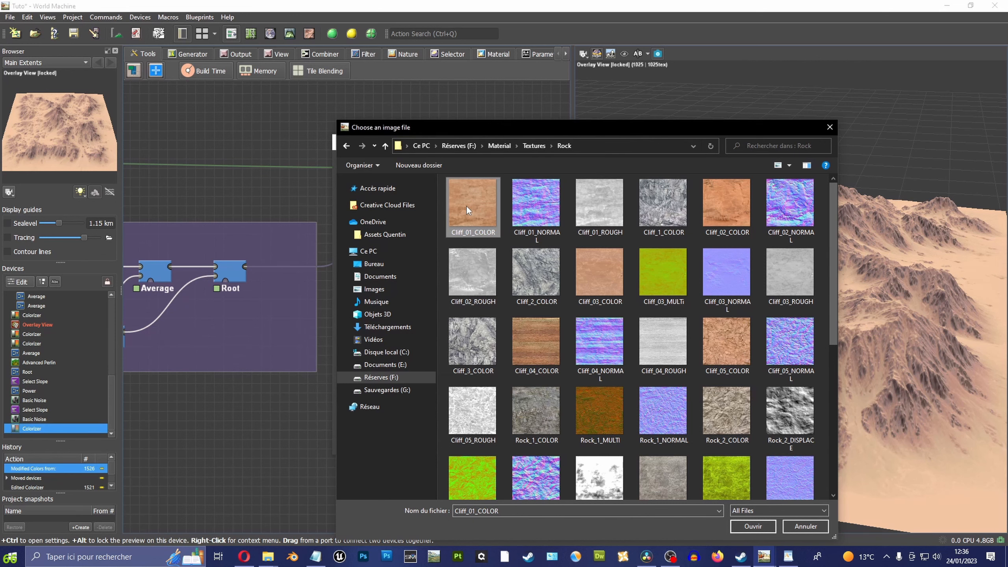
left_click(753, 526)
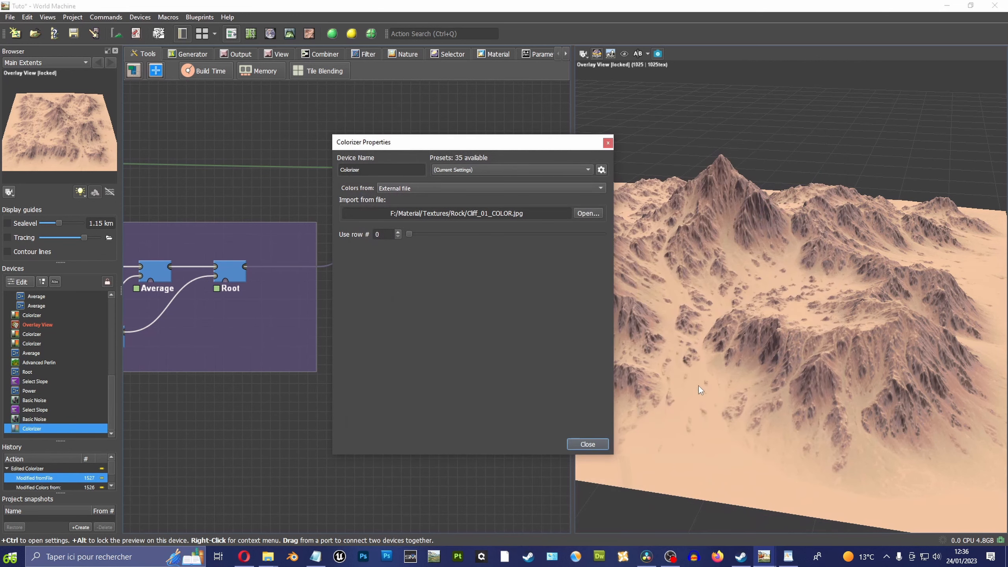
left_click(588, 444)
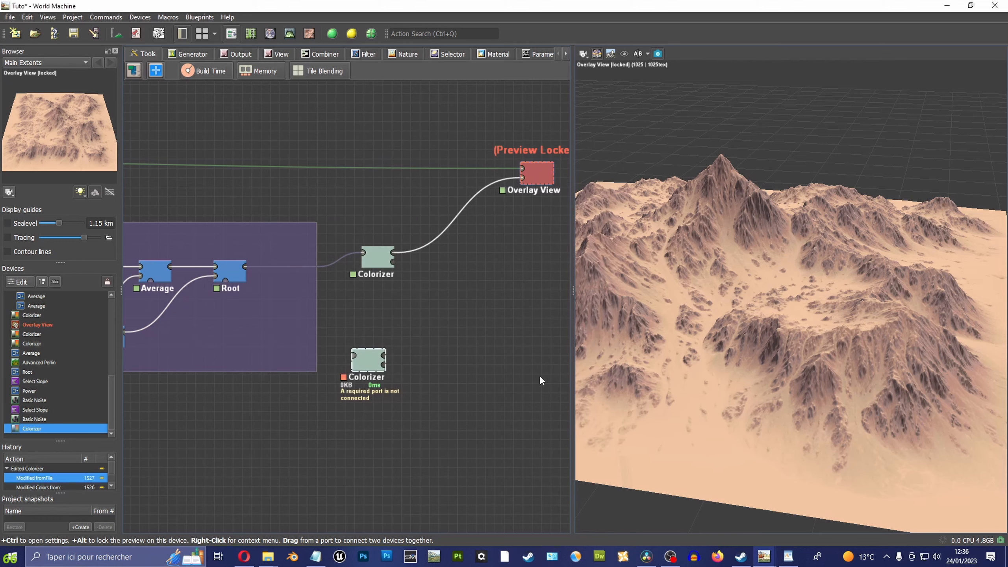
Step: Shift the unconnected Colorizer slightly away from the Texture Flow Map group and add a Combiner device beside it
scroll(471, 251, "down", 2)
scroll(431, 277, "up", 4)
left_click_drag(384, 311, 409, 311)
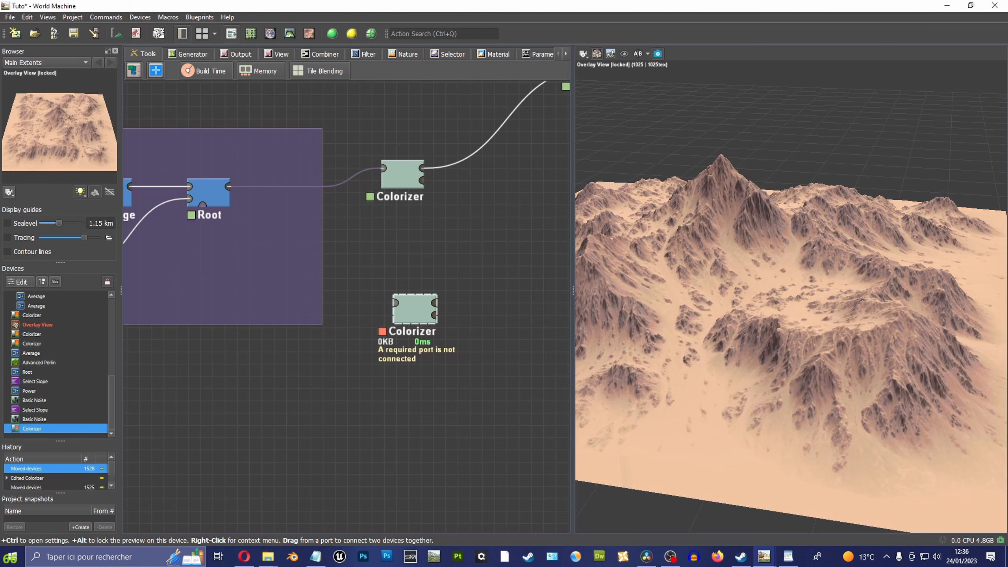
left_click(140, 17)
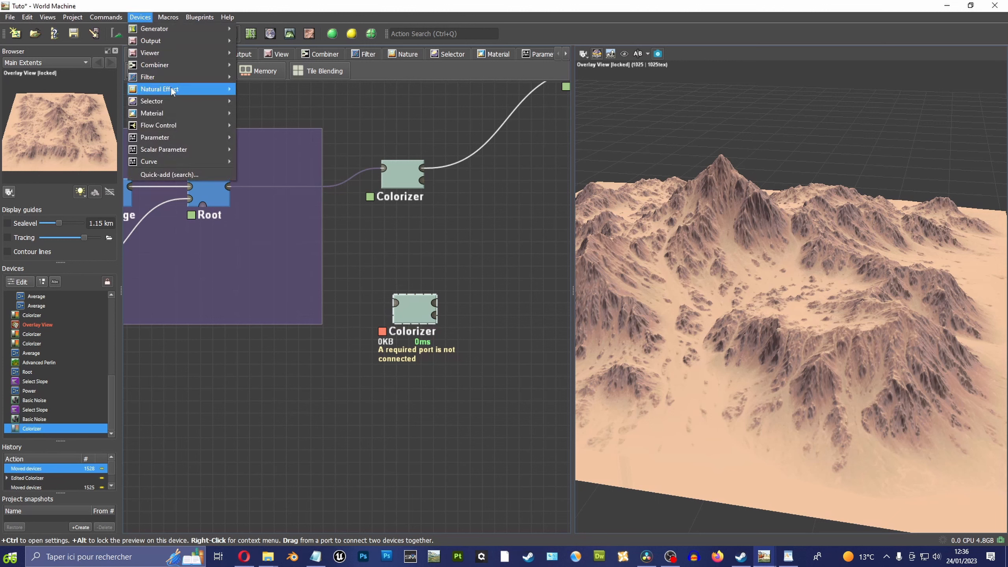
mouse_move(174, 78)
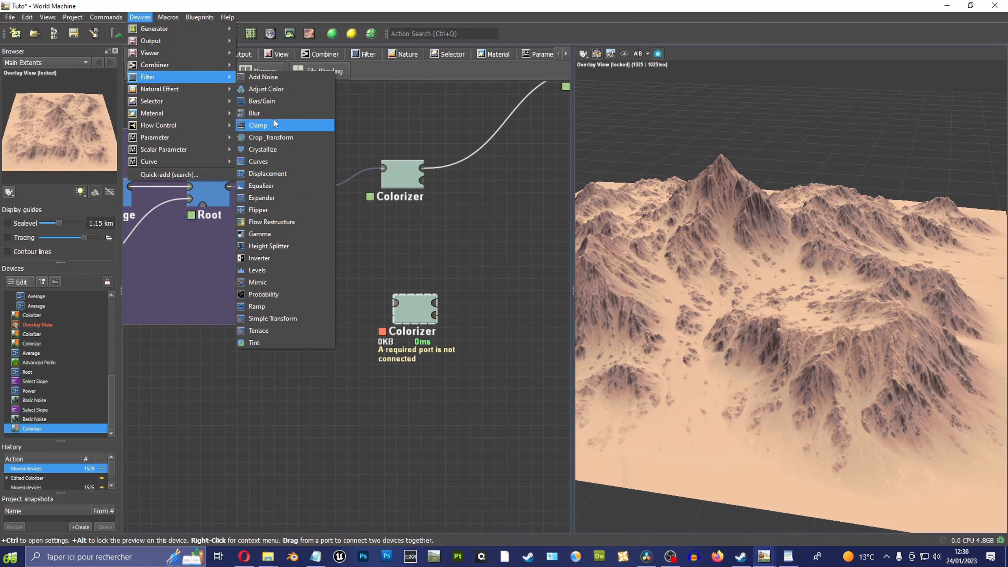
left_click(294, 78)
left_click(343, 357)
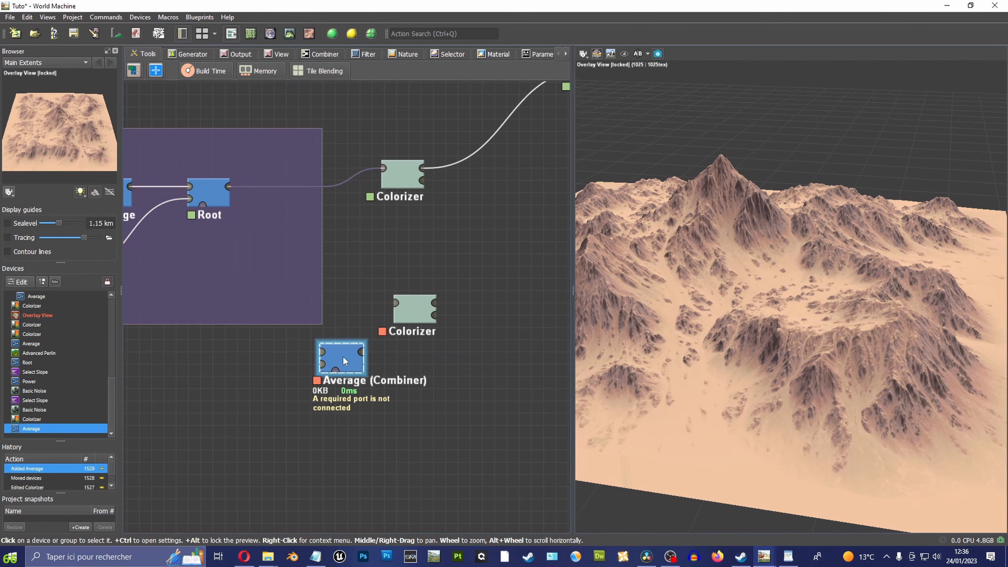
Step: Set the new Combiner's method to Root
double_click(343, 357)
left_click(528, 308)
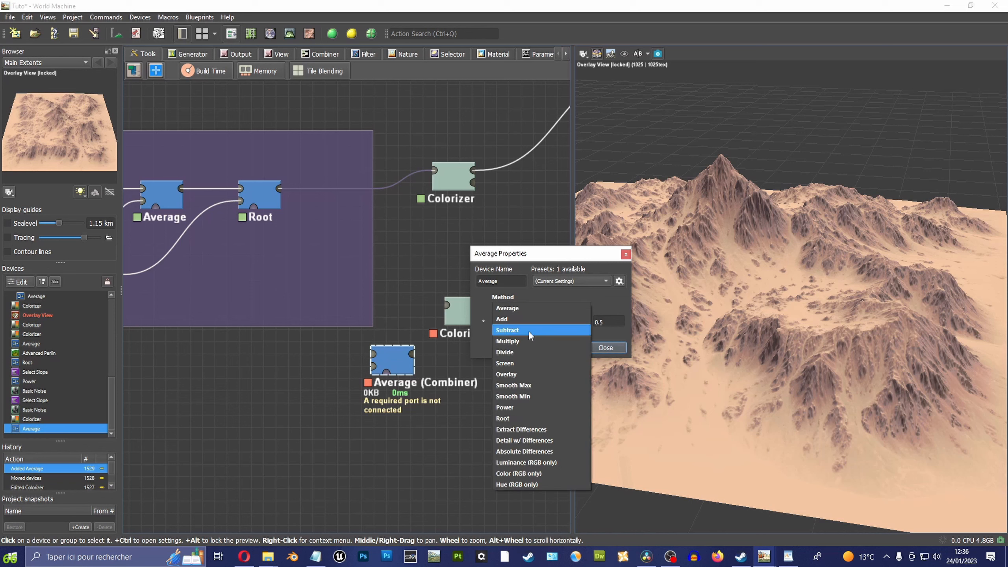
left_click(516, 414)
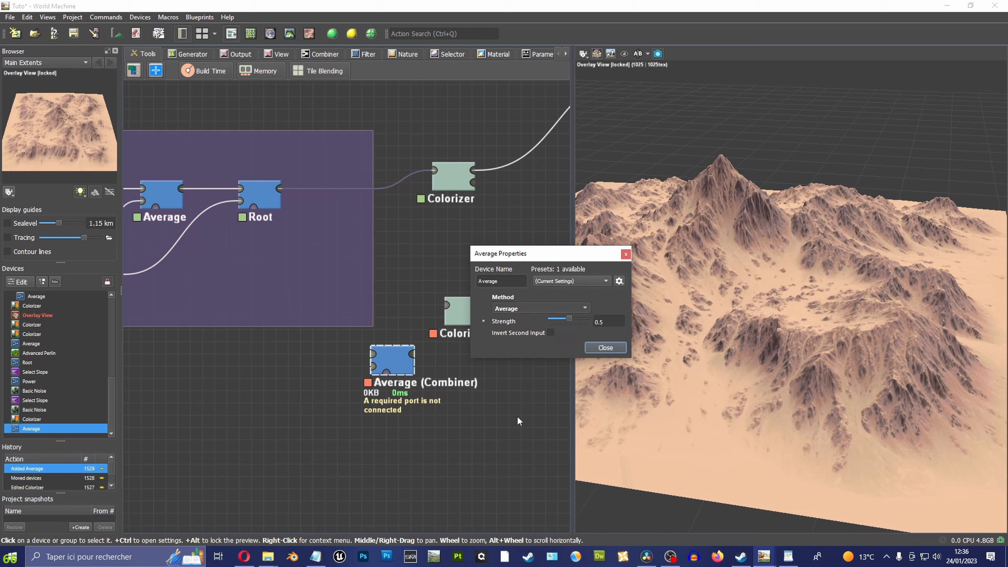
left_click(605, 347)
Step: Lower the unconnected Colorizer, place the Root combiner just before it, and widen the device workspace
left_click_drag(457, 312, 464, 337)
left_click_drag(383, 357, 396, 292)
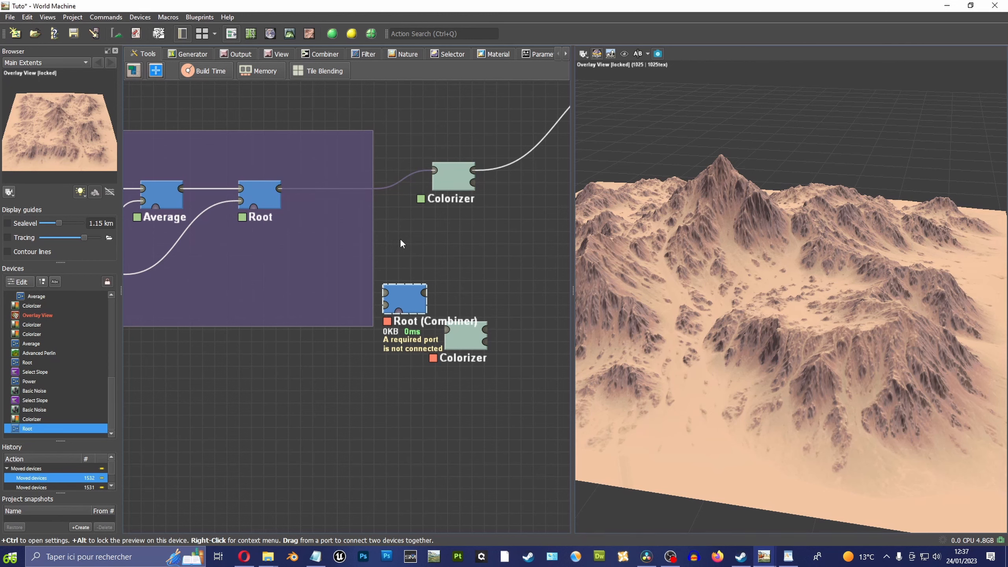
scroll(476, 236, "down", 2)
left_click_drag(572, 241, 726, 242)
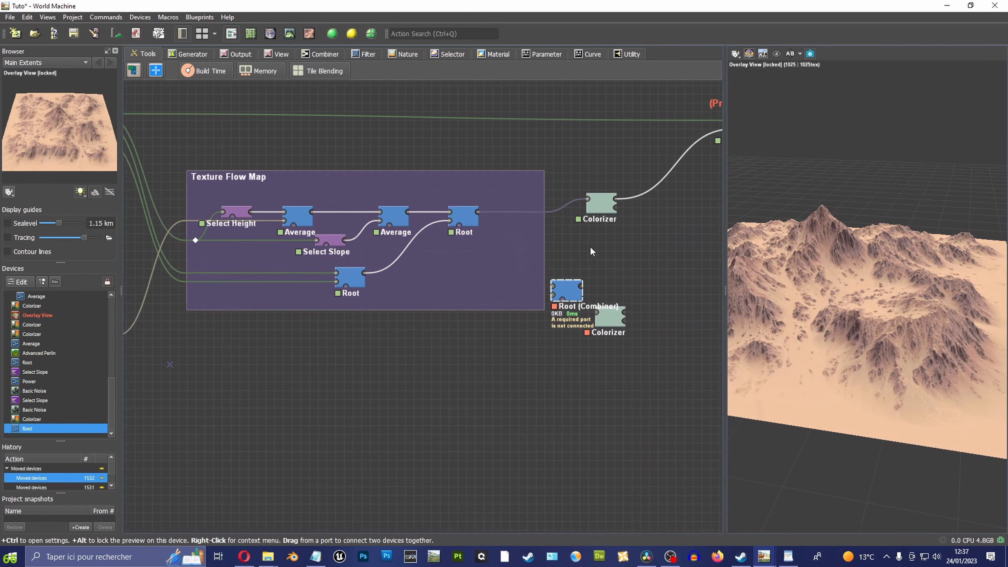
Step: Place the unconnected Root combiner below the Texture Flow Map group and preview the second Average device's mask up close
scroll(543, 159, "up", 1)
left_click_drag(571, 326, 504, 382)
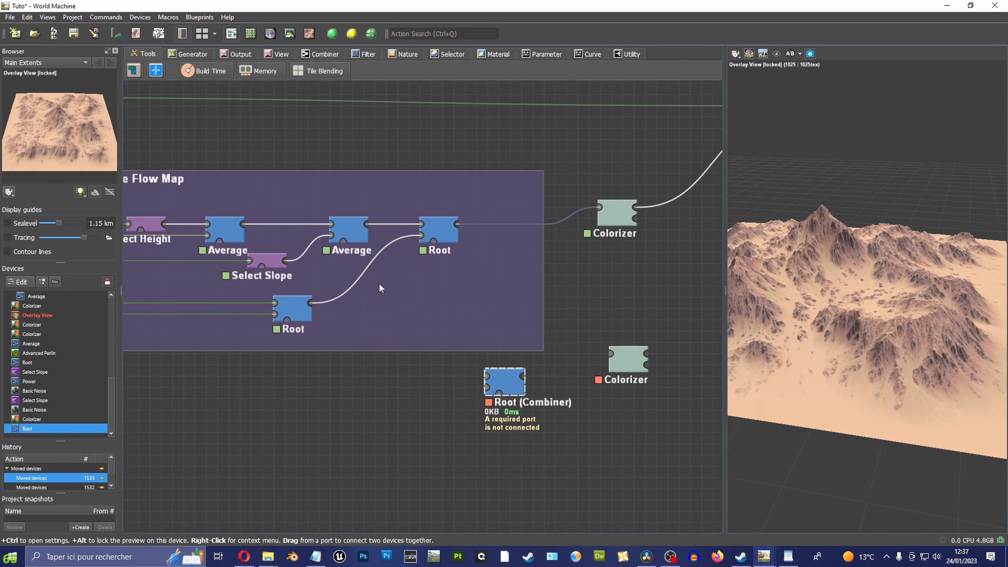
middle_click_drag(379, 283, 431, 294)
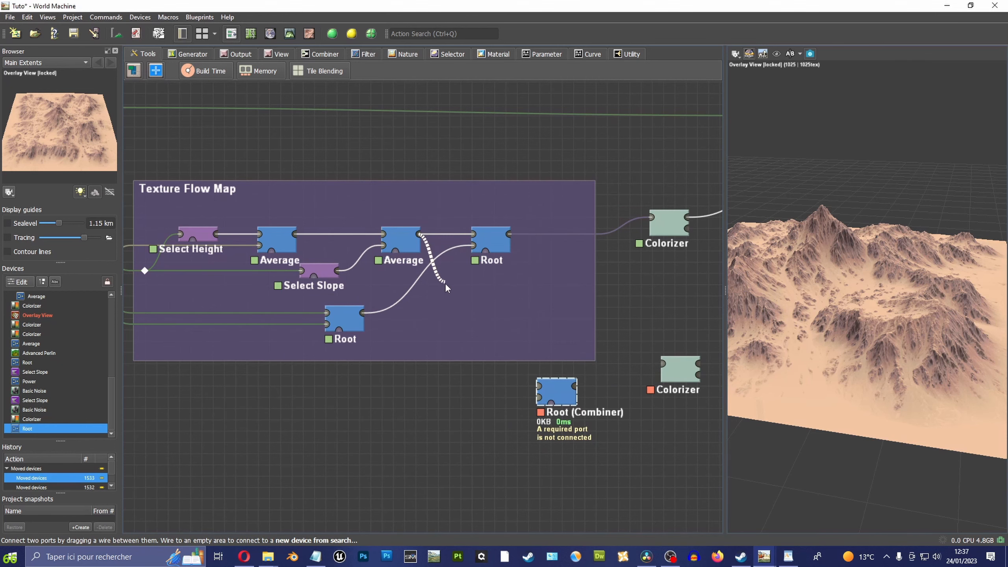
left_click(417, 244, "alt")
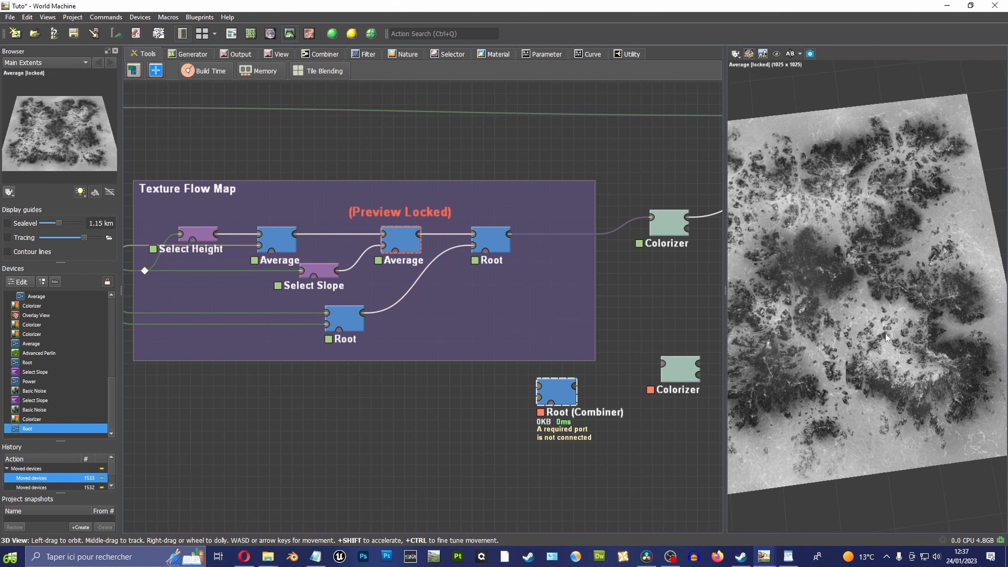
left_click_drag(725, 241, 602, 239)
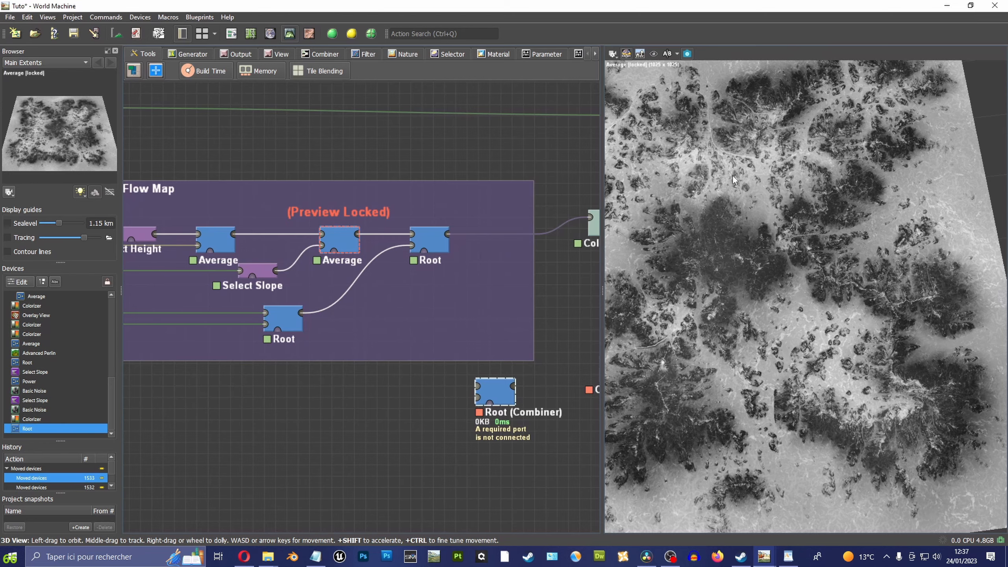
scroll(732, 175, "down", 3)
scroll(748, 245, "up", 5)
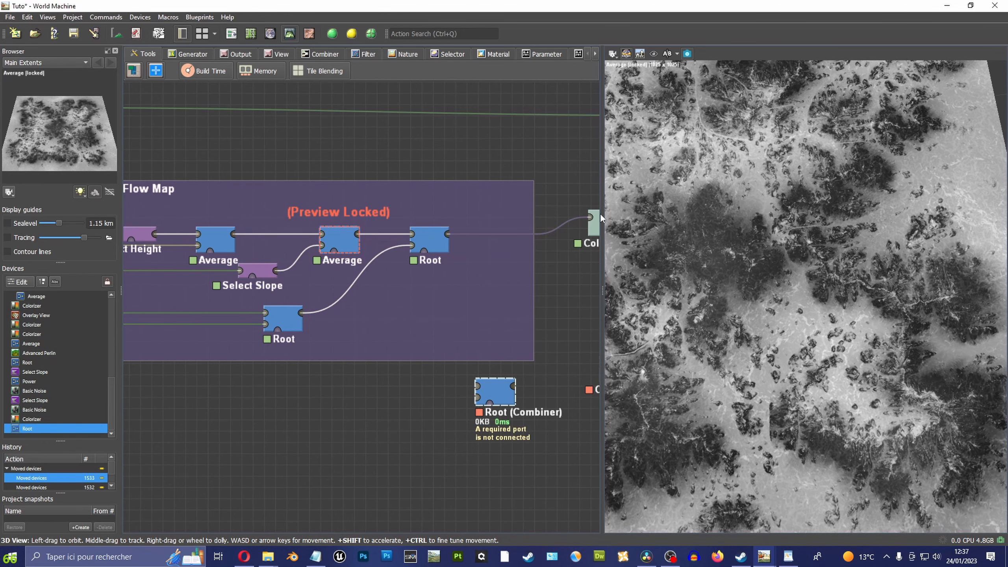
left_click_drag(602, 216, 685, 218)
Step: Connect the second Average to the new Root combiner's first input and the group's lower Root to its second input
left_click_drag(399, 235, 546, 402)
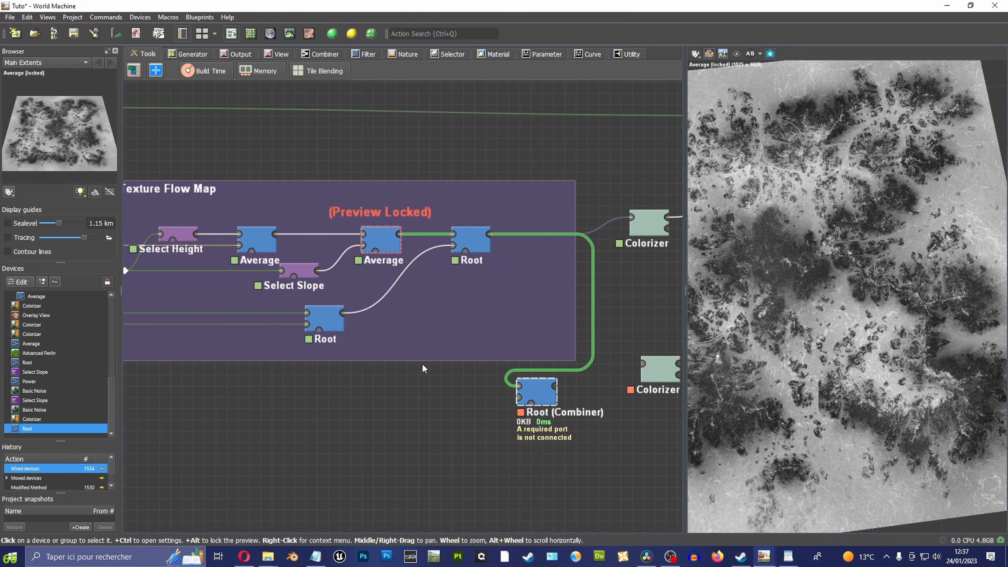
left_click(333, 316)
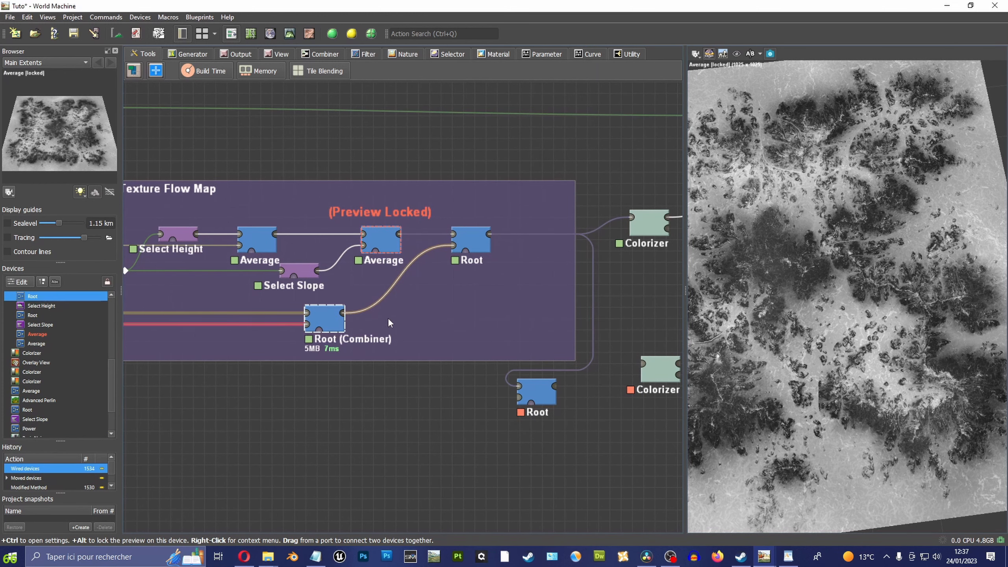
left_click(343, 324, "alt")
left_click_drag(794, 260, 861, 284)
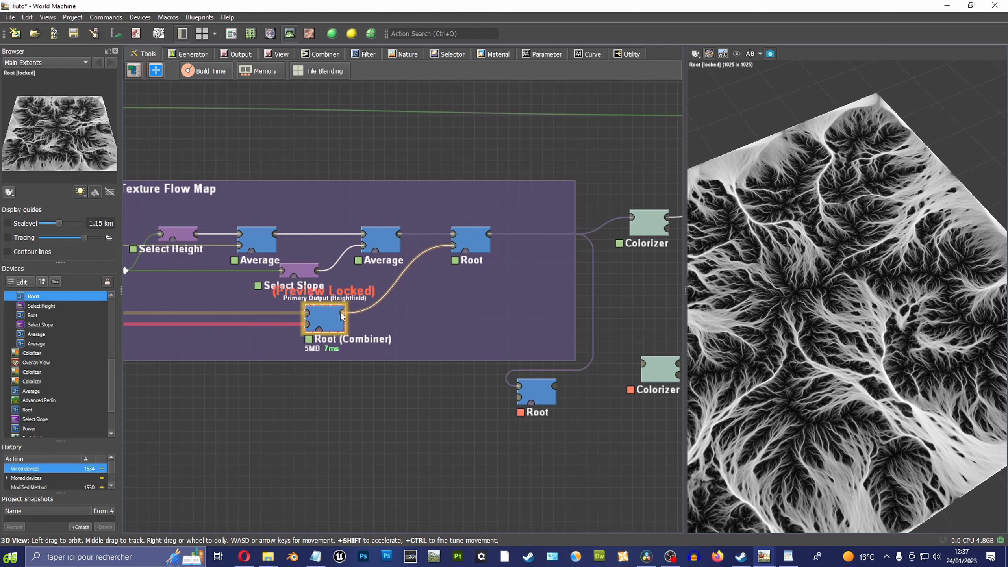
left_click_drag(343, 313, 520, 398)
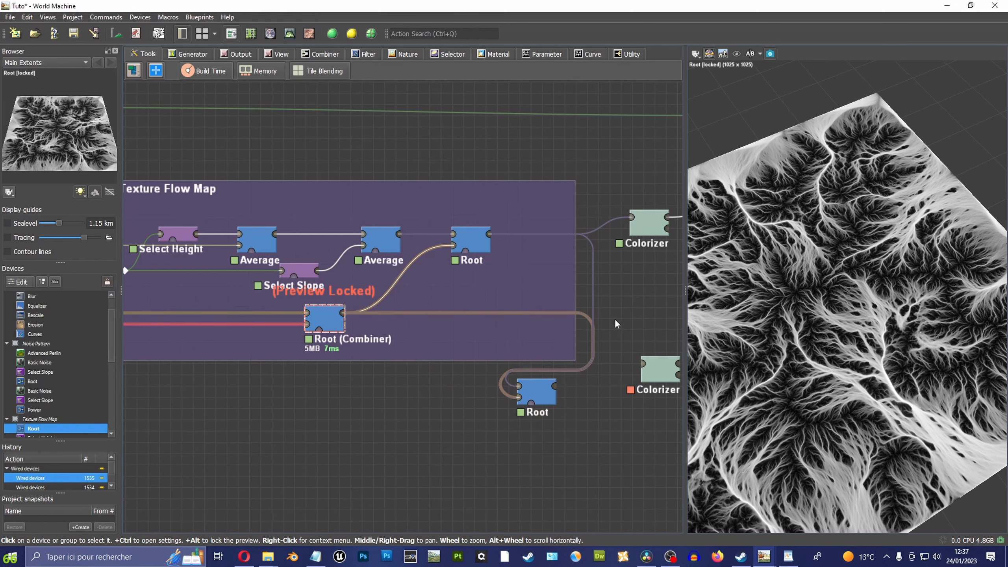
Step: Move the new Root combiner inside the Texture Flow Map group and wire its output to the unconnected Colorizer
middle_click_drag(614, 322, 556, 319)
left_click_drag(480, 392, 468, 325)
middle_click_drag(621, 336, 572, 337)
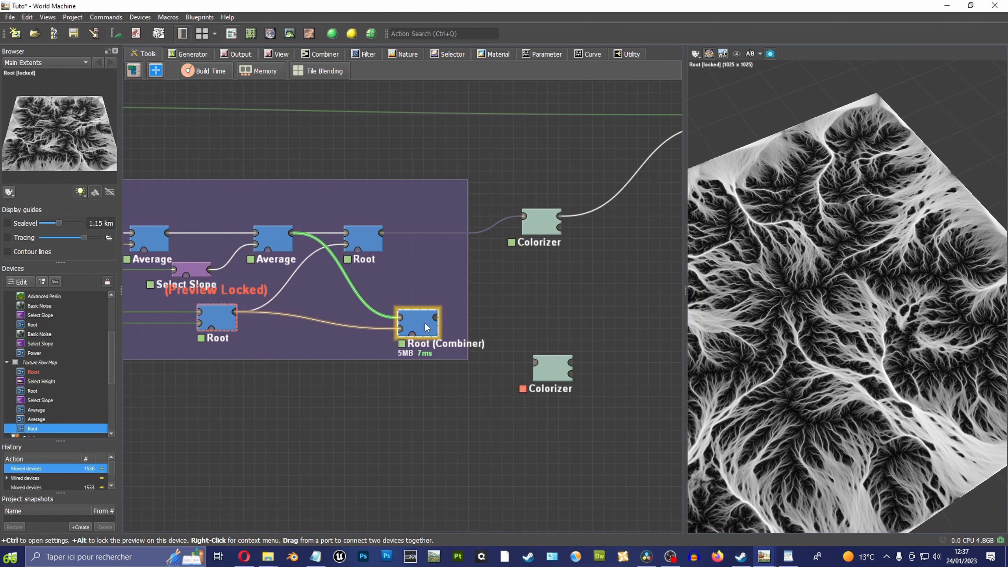
left_click_drag(435, 319, 542, 344)
Step: Lock the preview on the lower Colorizer and inspect its rock texture colors from several angles
left_click(545, 334, "alt")
left_click_drag(788, 260, 531, 274)
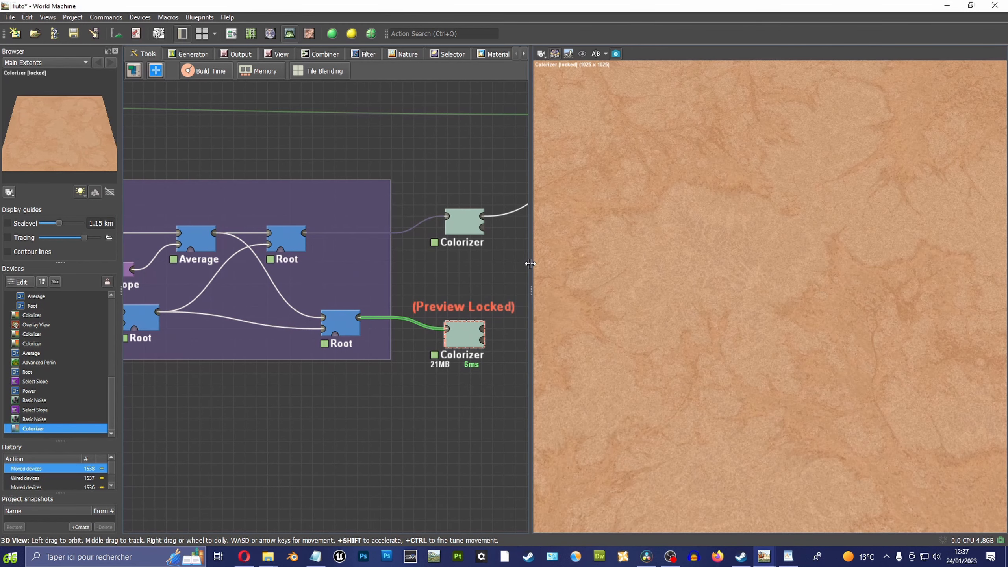
left_click_drag(619, 271, 695, 342)
left_click_drag(838, 231, 770, 229)
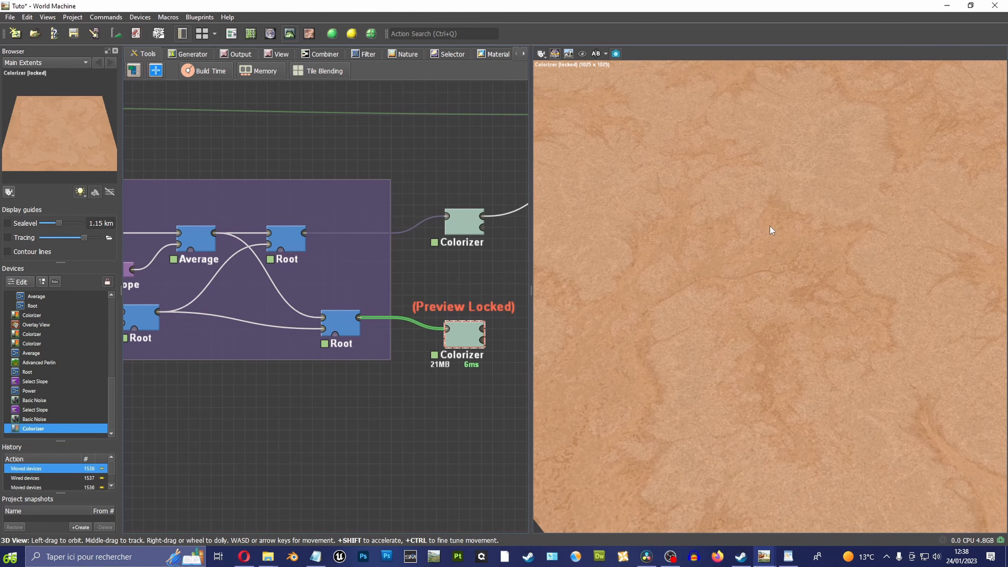
left_click_drag(531, 271, 617, 271)
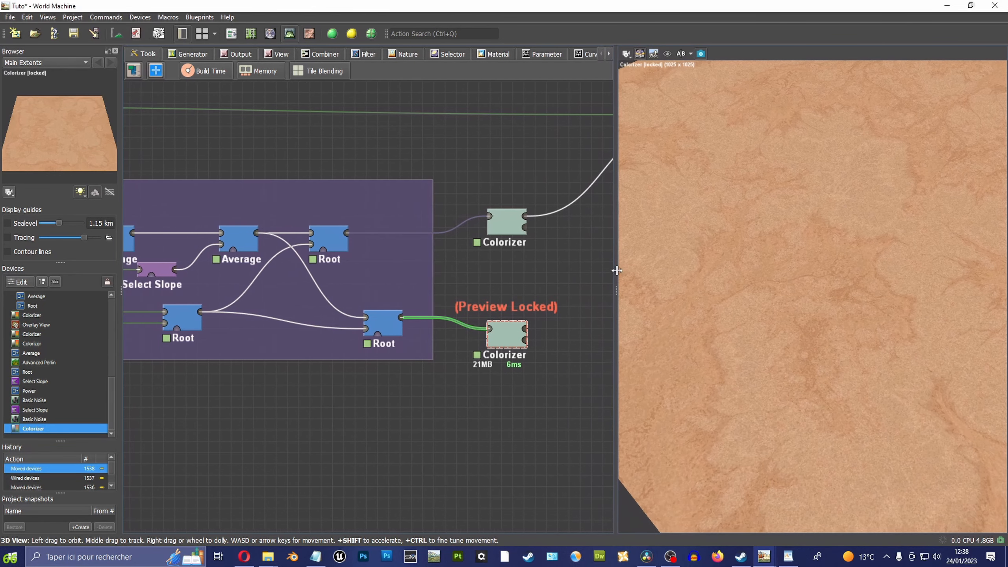
Step: Add a Combiner device after the two Colorizers, keeping its method as Average
middle_click_drag(440, 296, 384, 308)
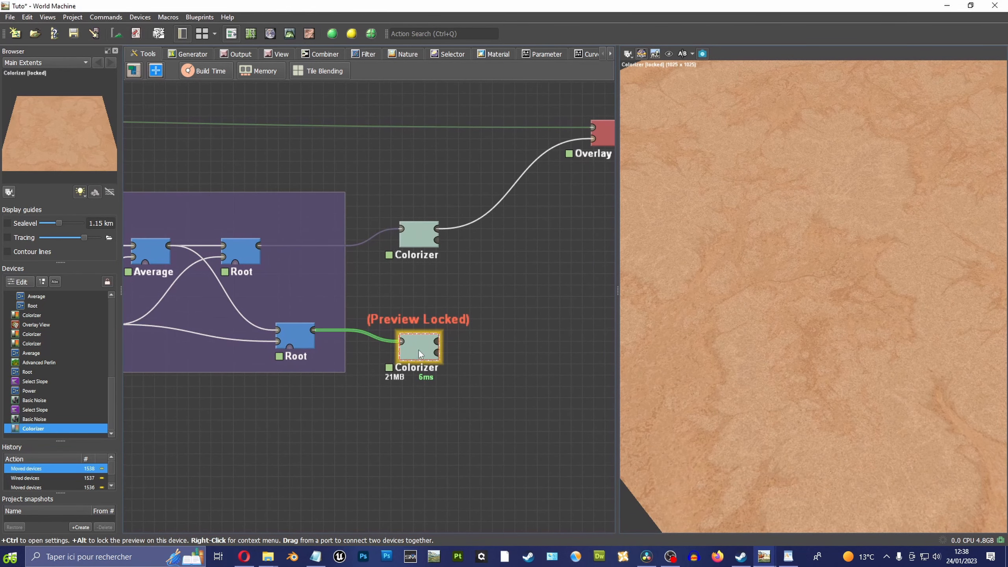
middle_click_drag(483, 340, 438, 336)
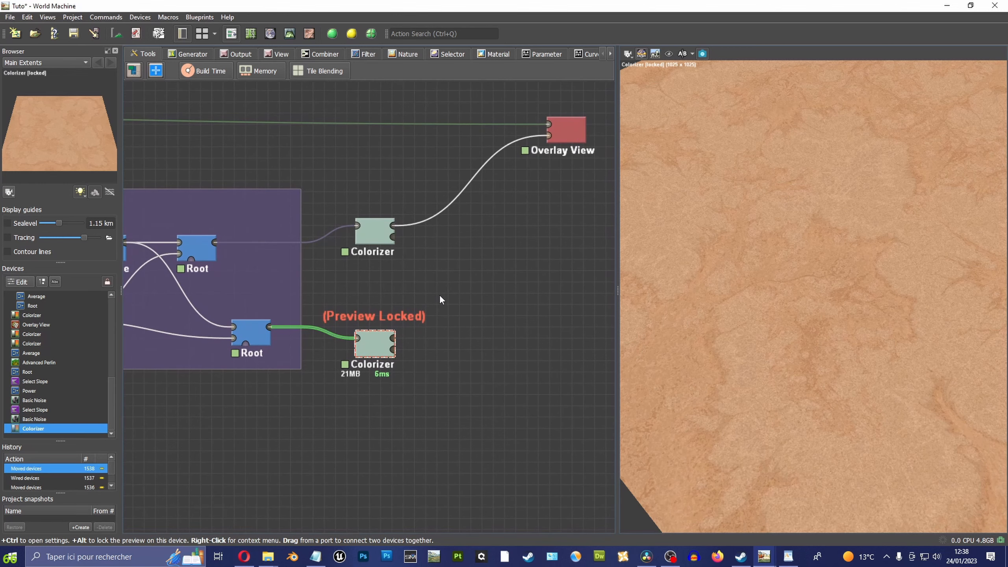
left_click(143, 18)
mouse_move(174, 66)
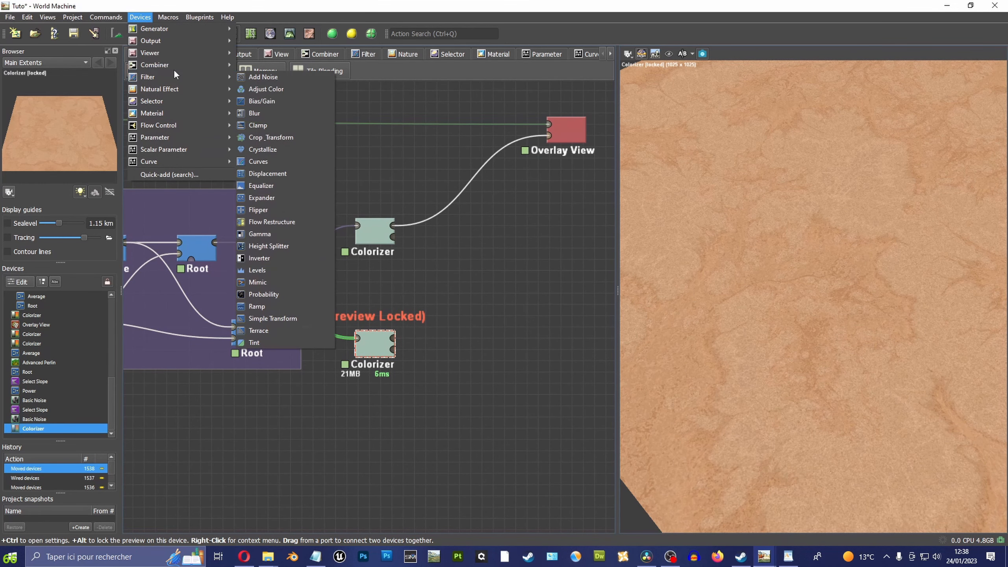
left_click(279, 77)
left_click(494, 292)
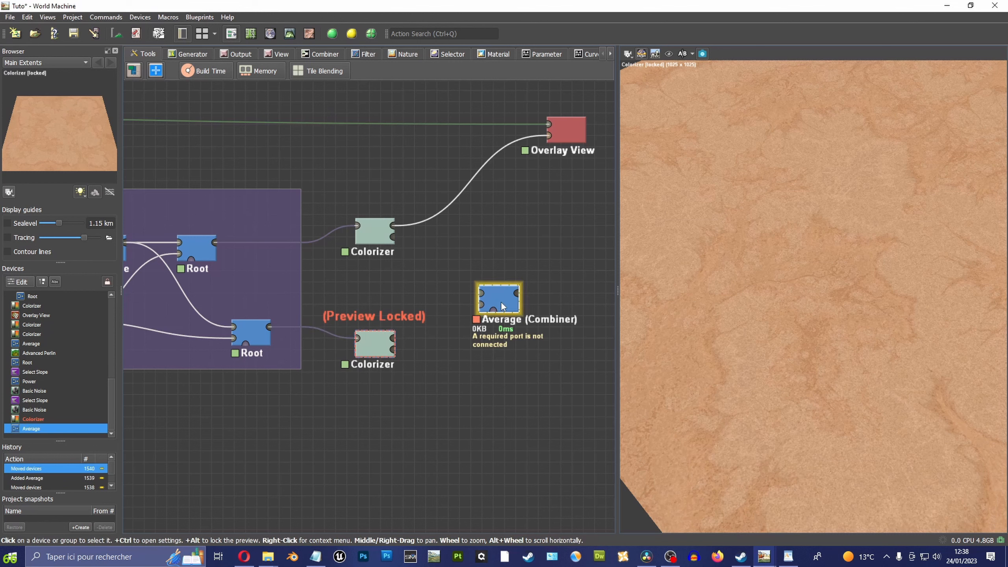
left_click(546, 309)
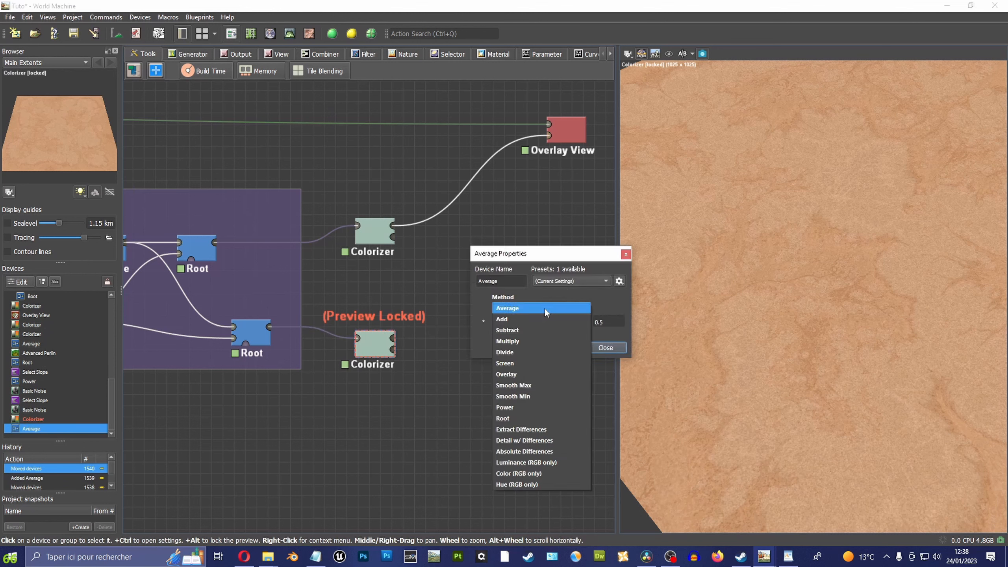
left_click(546, 309)
left_click(600, 348)
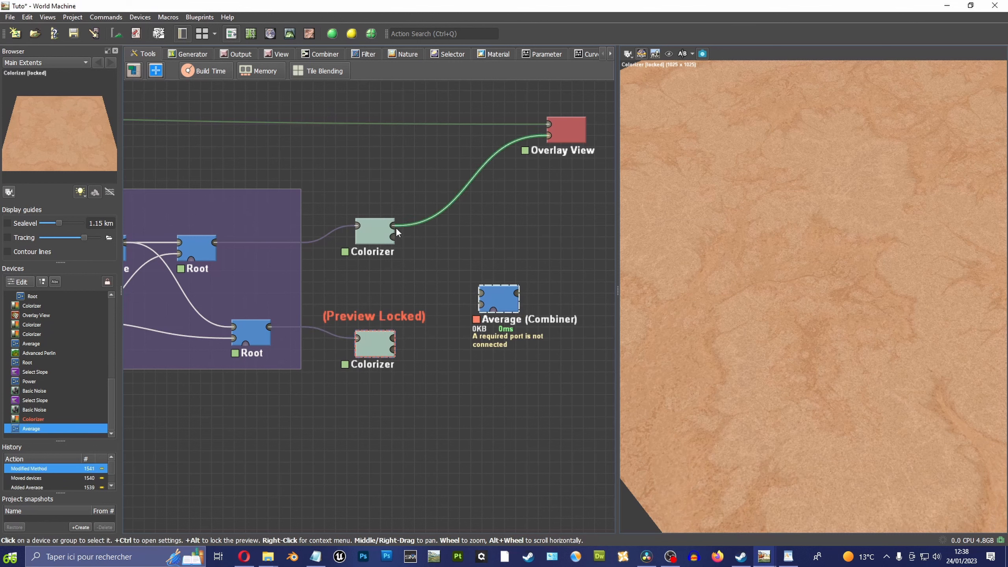
Step: Connect the upper and lower Colorizers to the Average combiner's two inputs and lock the preview on it
left_click_drag(393, 226, 481, 293)
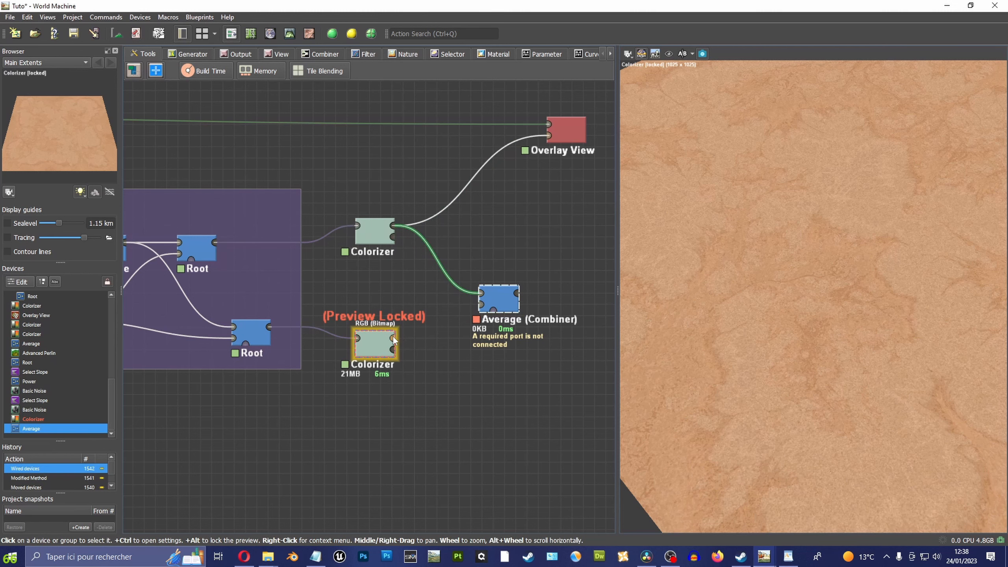
left_click_drag(394, 339, 482, 304)
left_click(500, 299, "alt")
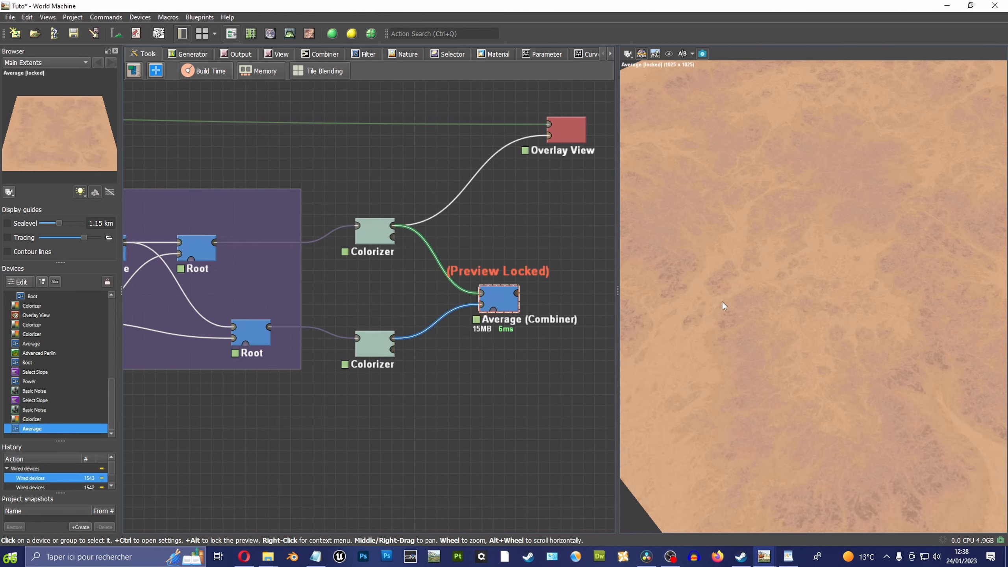
Step: Compare the Average combiner's blended colors with the upper Colorizer's output in the 3D preview
left_click_drag(723, 305, 711, 326)
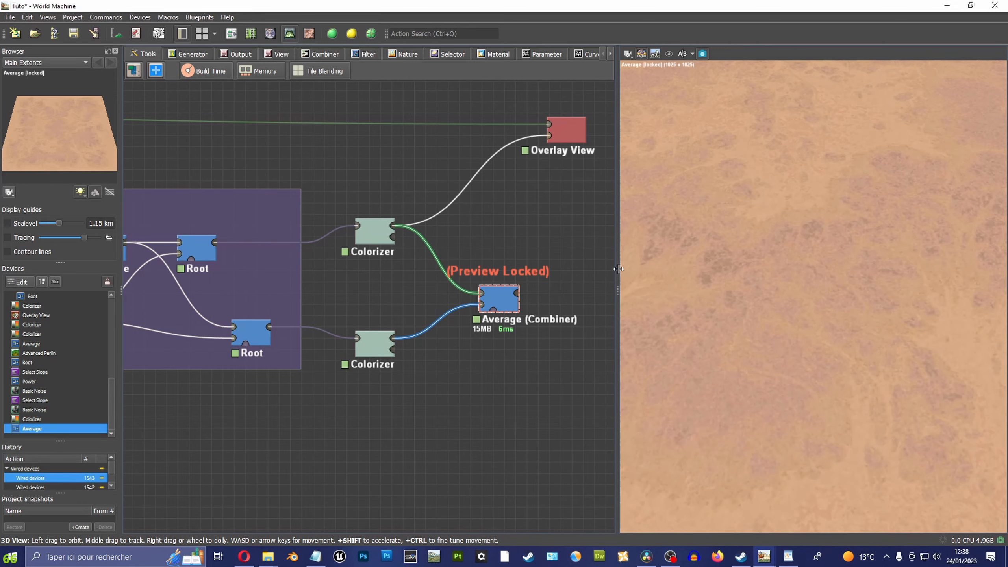
left_click_drag(618, 269, 447, 269)
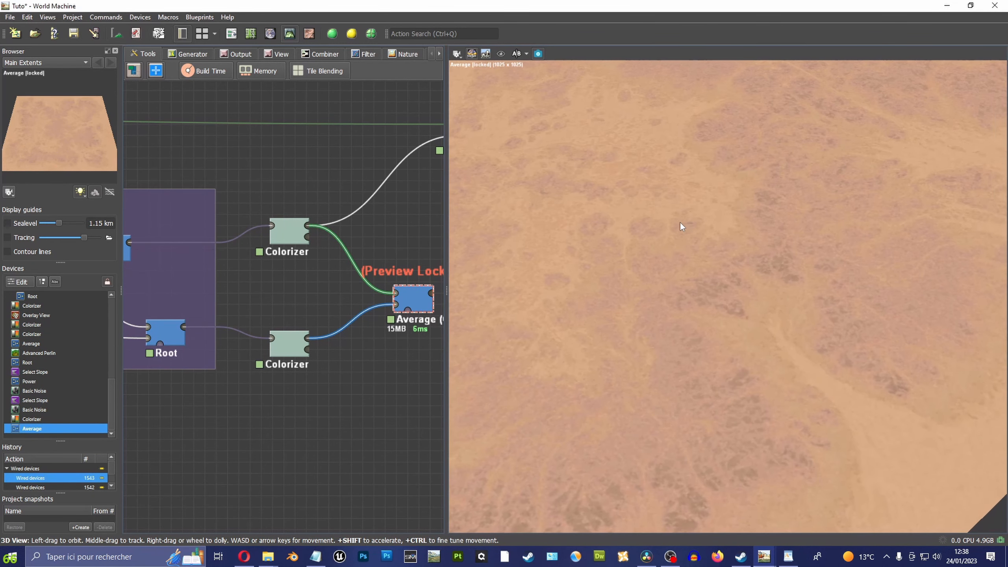
mouse_move(681, 226)
left_mouse_down()
mouse_move(536, 250)
mouse_move(605, 276)
mouse_move(728, 298)
mouse_move(691, 273)
mouse_move(785, 265)
mouse_move(734, 283)
mouse_move(743, 244)
mouse_move(757, 302)
mouse_move(641, 365)
mouse_move(723, 309)
mouse_move(590, 284)
mouse_move(714, 345)
mouse_move(687, 334)
mouse_move(677, 236)
left_mouse_up()
left_click(289, 229, "alt")
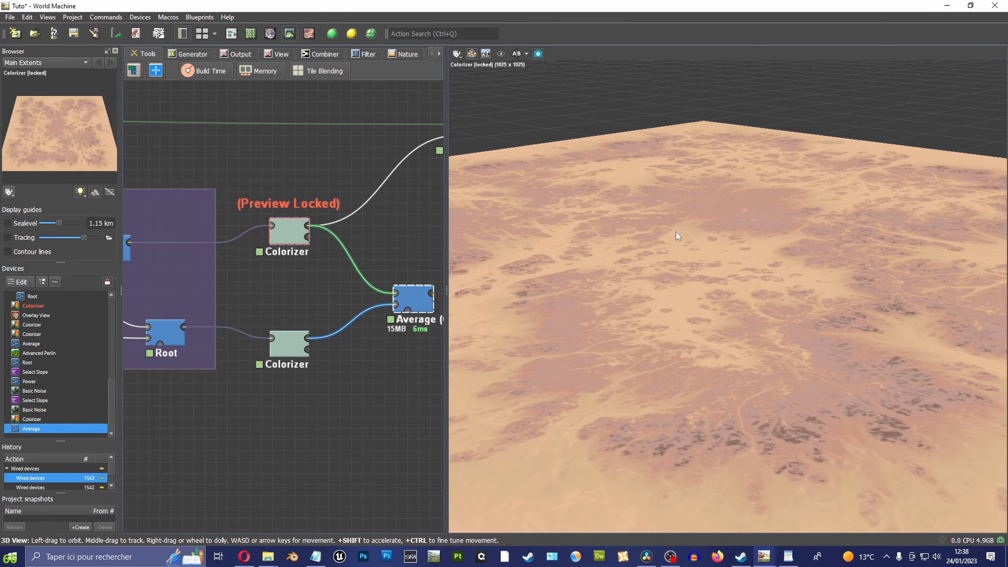
left_click_drag(447, 265, 557, 263)
left_click_drag(716, 226, 725, 267)
left_click(473, 310, "alt")
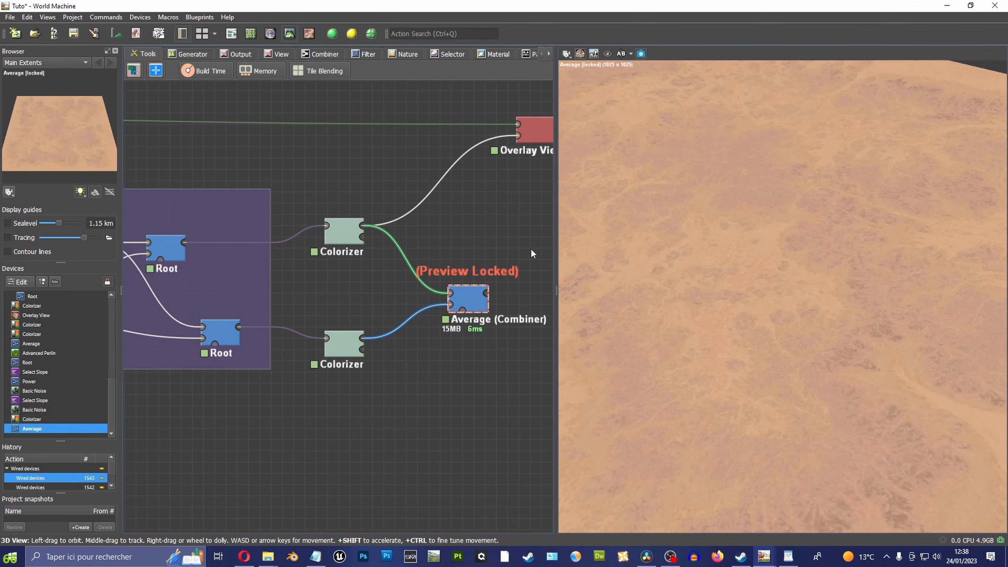
Step: Set the Average combiner's strength to 0.57 and close its properties
double_click(463, 296)
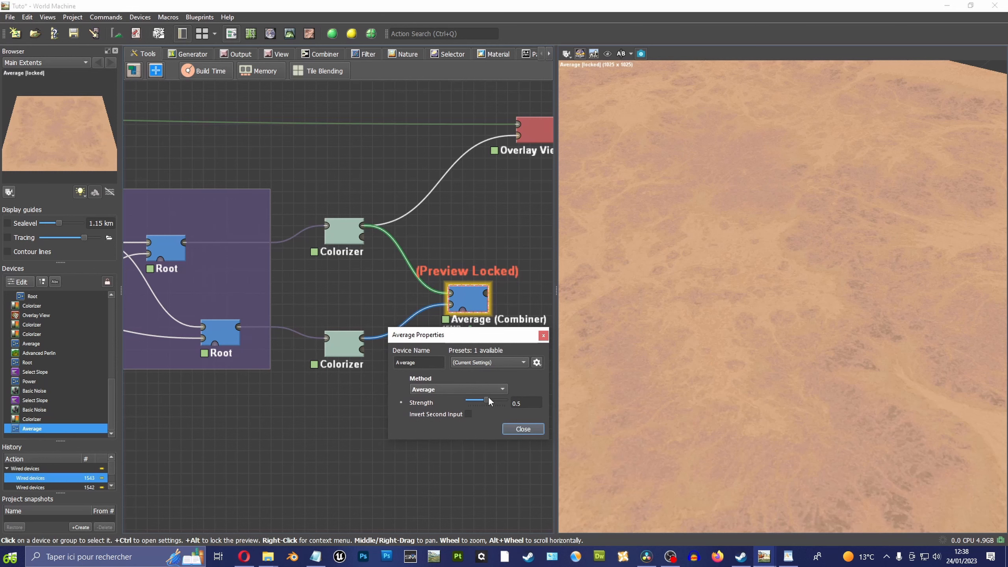
mouse_move(488, 401)
left_mouse_down()
mouse_move(472, 401)
mouse_move(489, 401)
left_mouse_up()
left_click(524, 428)
Step: Shift the Overlay View away from the Colorizers, feed its overlay input from the Average combiner, and preview the colored terrain
middle_click_drag(519, 272, 433, 280)
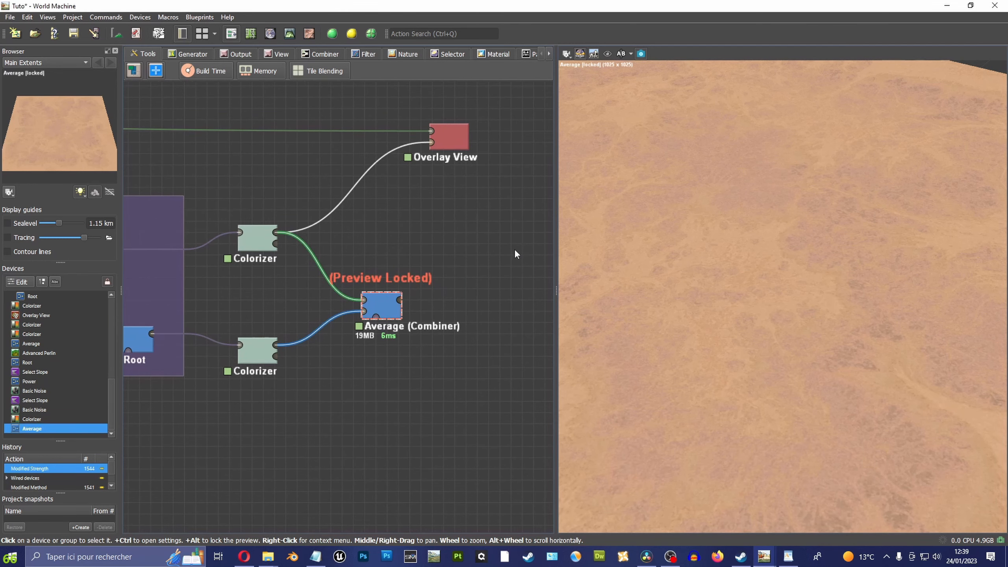
middle_click_drag(477, 217, 419, 233)
left_click(411, 160)
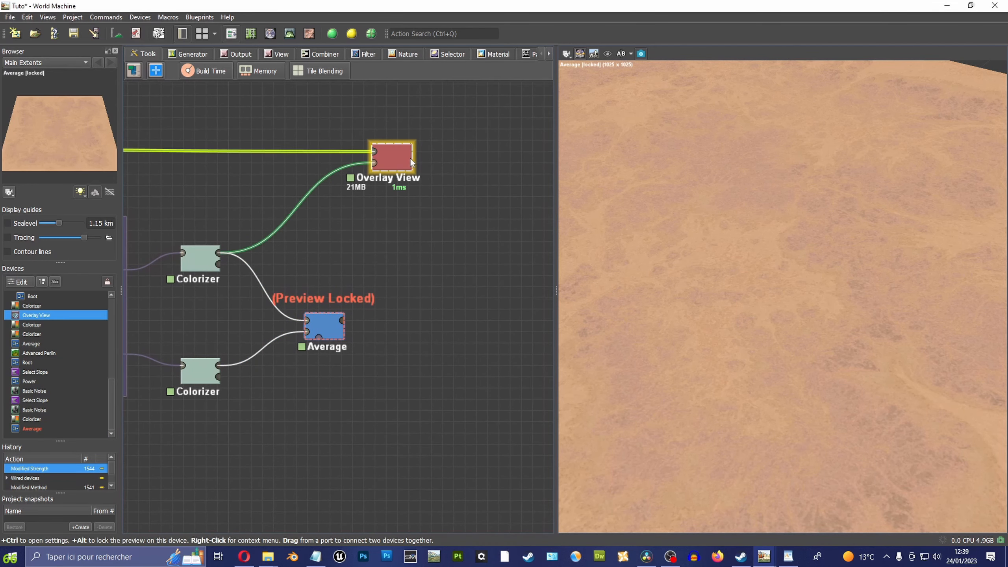
left_click_drag(411, 160, 444, 161)
left_click_drag(346, 319, 408, 163)
left_click(435, 162, "alt")
scroll(702, 203, "down", 3)
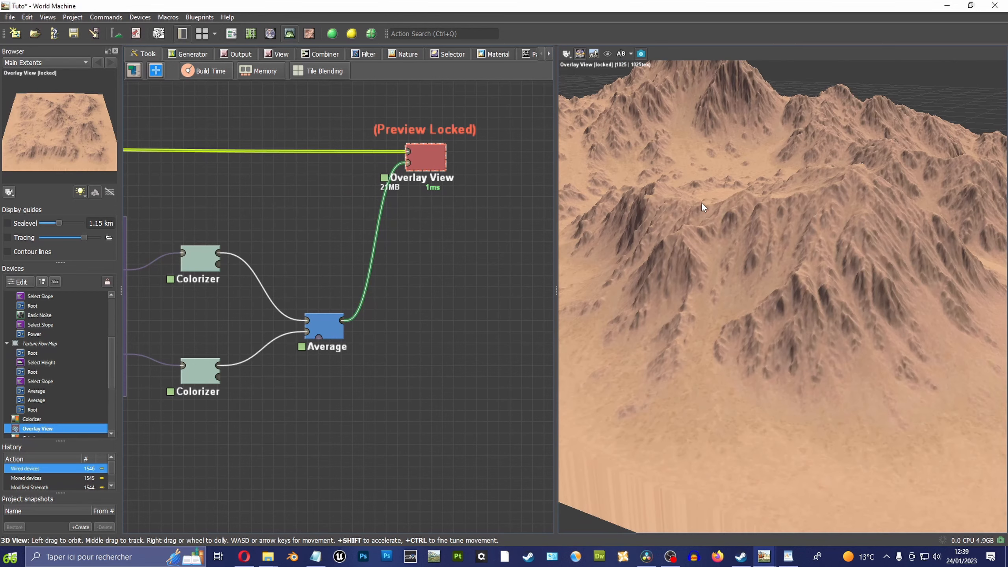
left_click_drag(702, 201, 596, 288)
Step: Compare the Average combiner's strength at 1.0 and 0.0 on the terrain, and settle on a value slightly above the middle
double_click(326, 326)
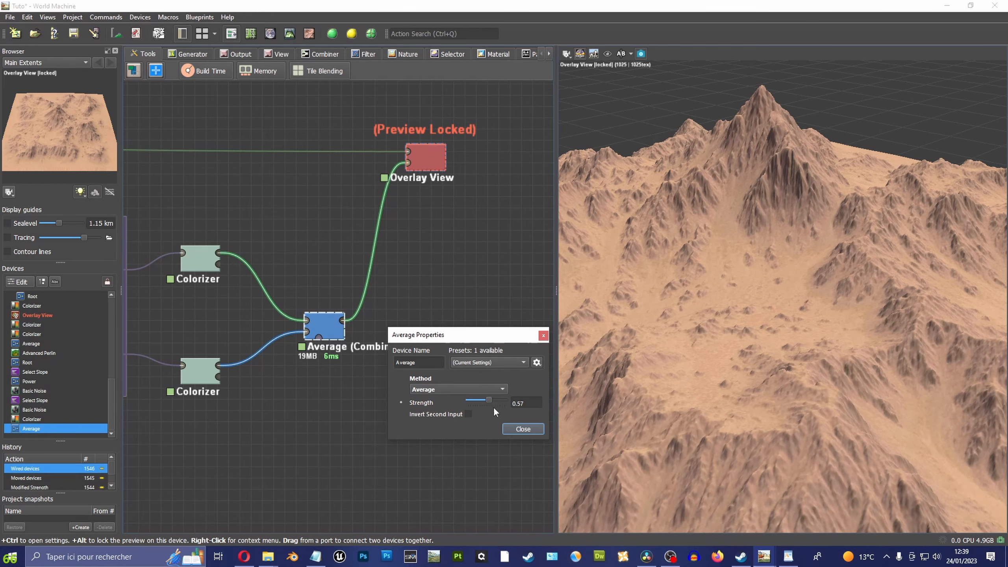
left_click_drag(489, 398, 506, 399)
left_click_drag(701, 317, 655, 302)
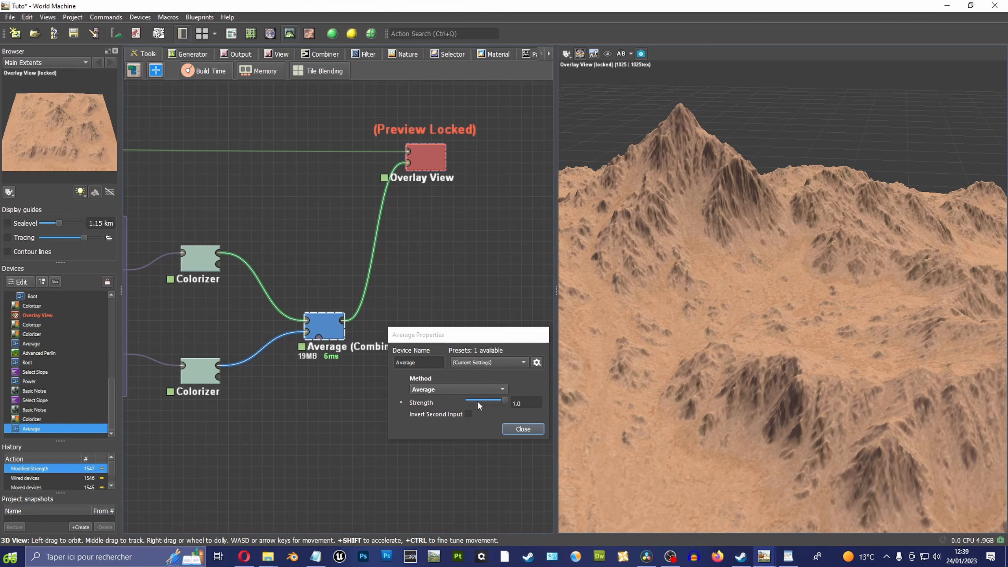
left_click(500, 400)
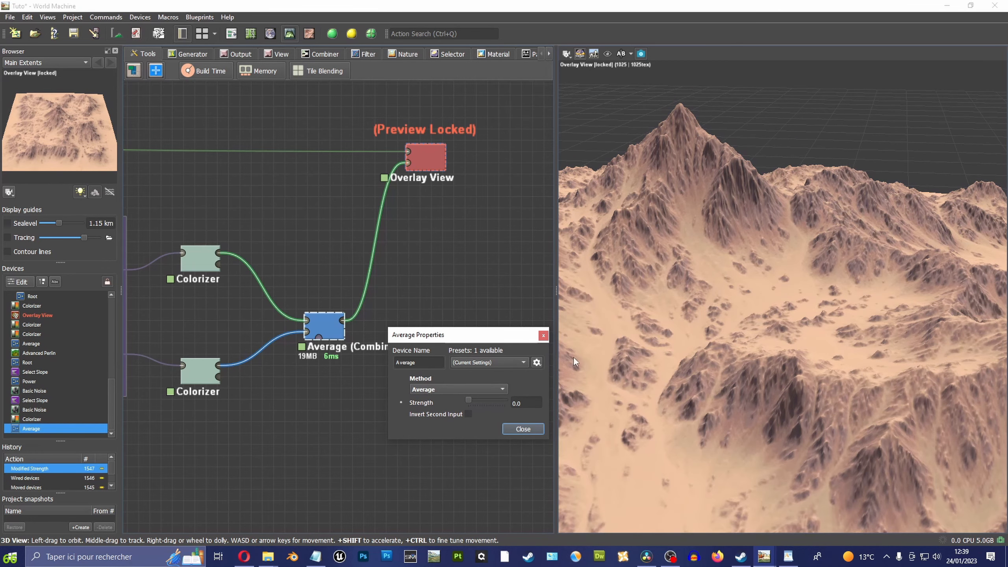
left_click_drag(755, 288, 733, 283)
left_click_drag(470, 399, 492, 401)
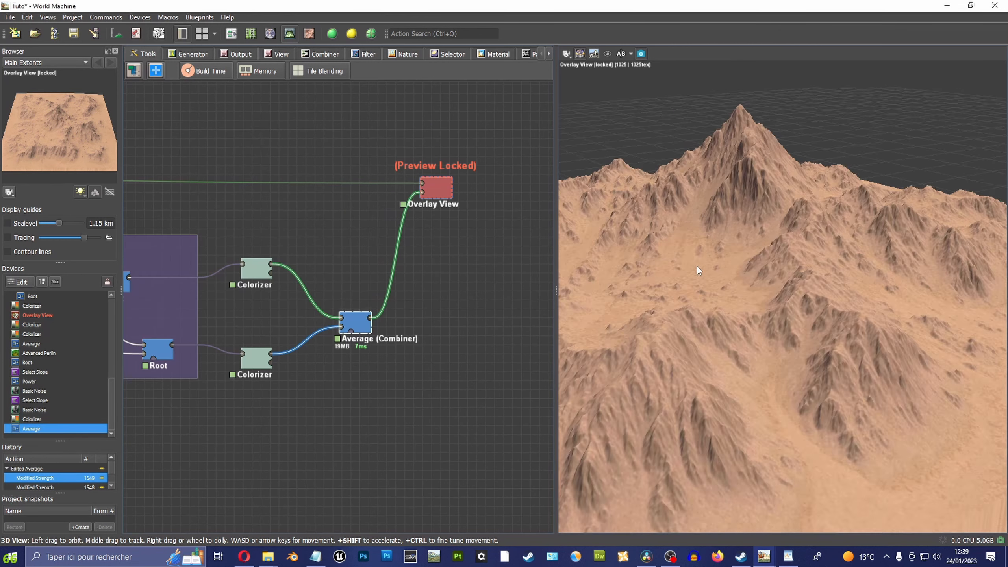
left_click_drag(696, 265, 727, 263)
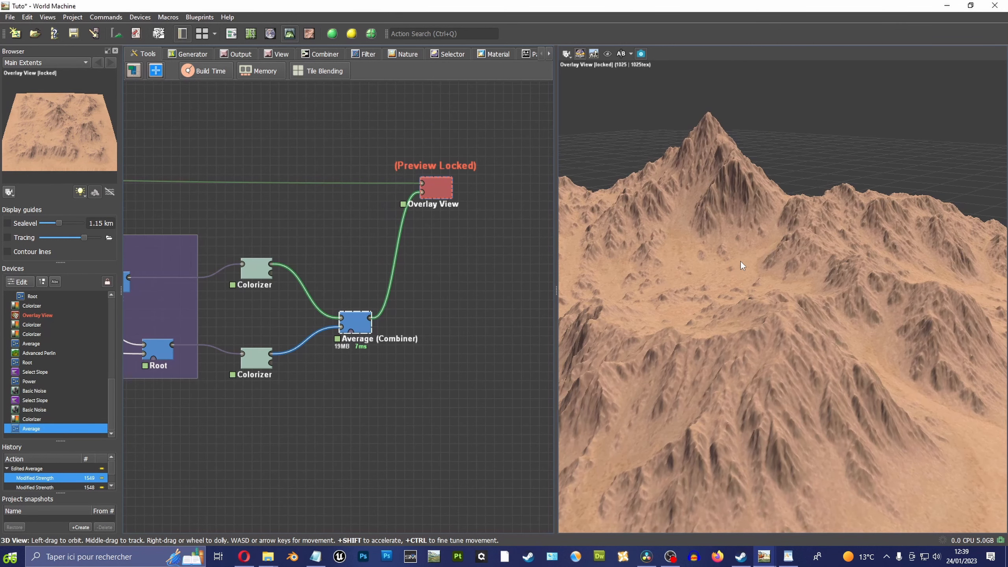
right_click_drag(327, 374, 411, 375)
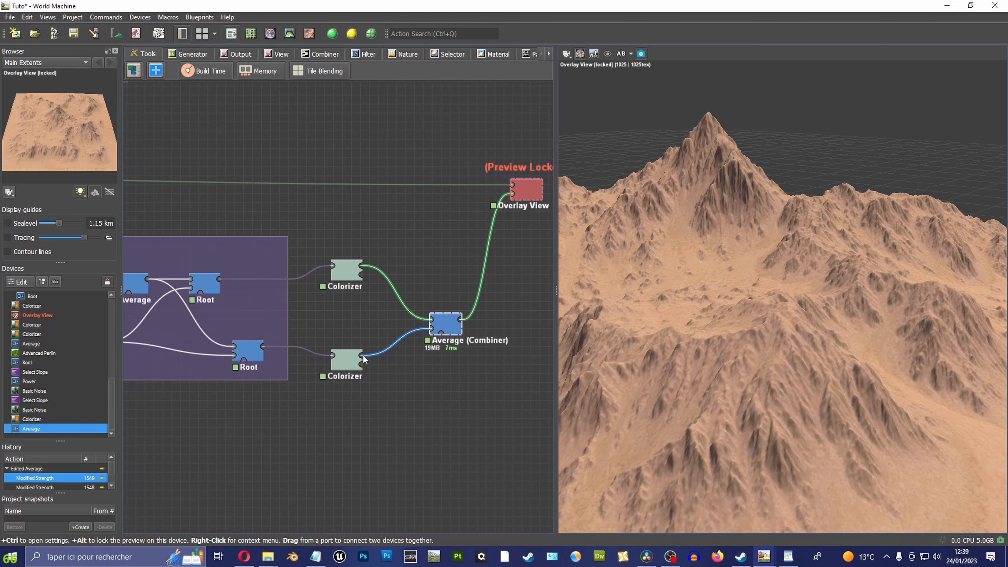
Step: Tidy the network layout by nudging the lower Colorizer upward and shifting the Average combiner up and away from the Colorizers
left_click(362, 355)
left_click_drag(361, 352, 344, 351)
right_click_drag(472, 354, 413, 360)
left_click_drag(380, 327, 416, 309)
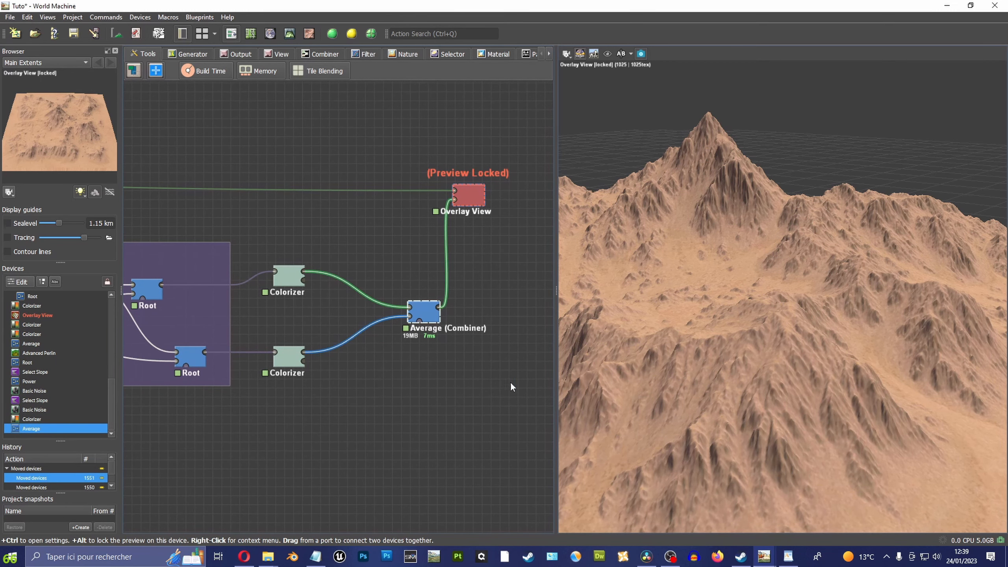
Step: Insert an Adjust Color filter into the wire between the lower Colorizer and the Average combiner, and open its properties
left_click(141, 17)
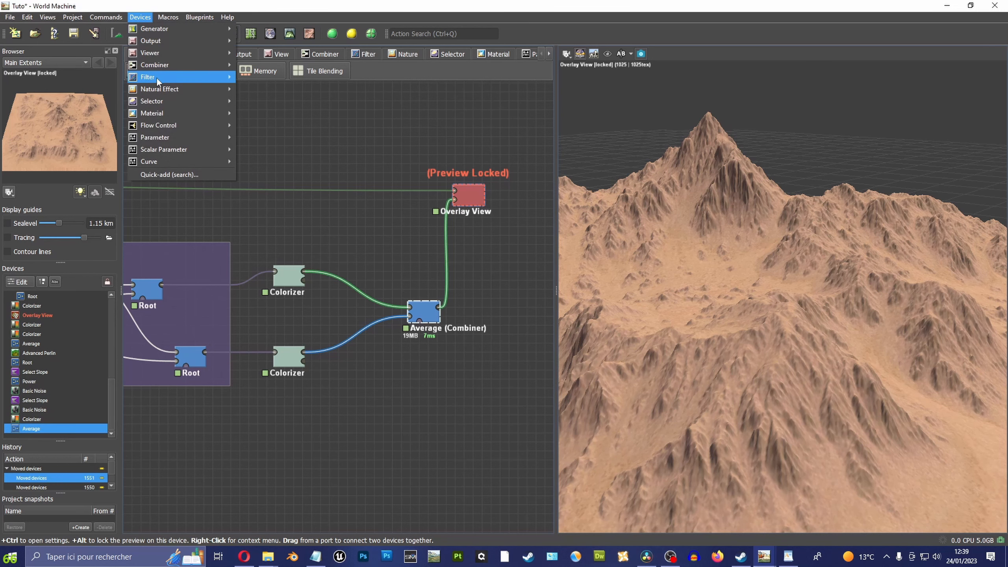
mouse_move(157, 78)
left_click(278, 91)
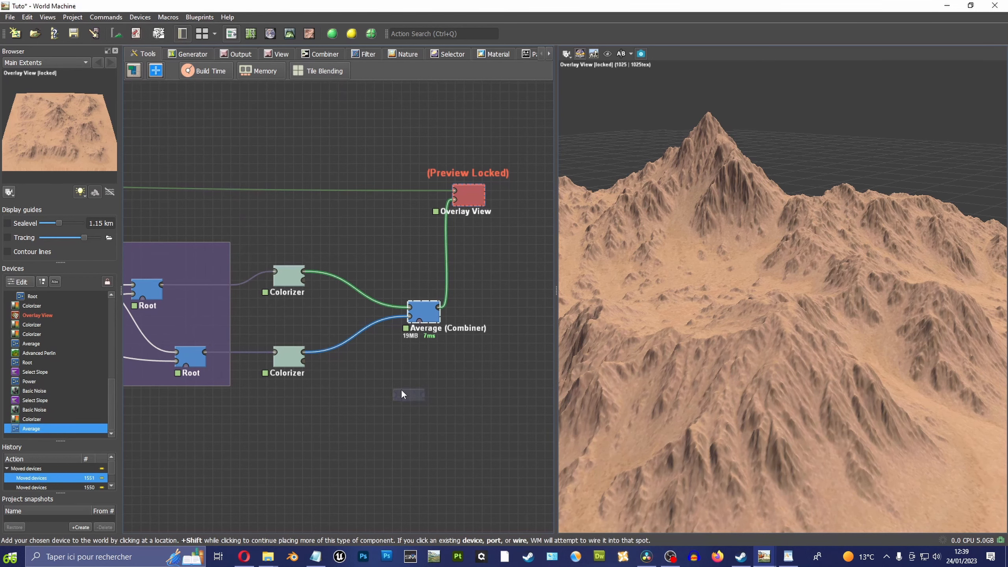
left_click(340, 341)
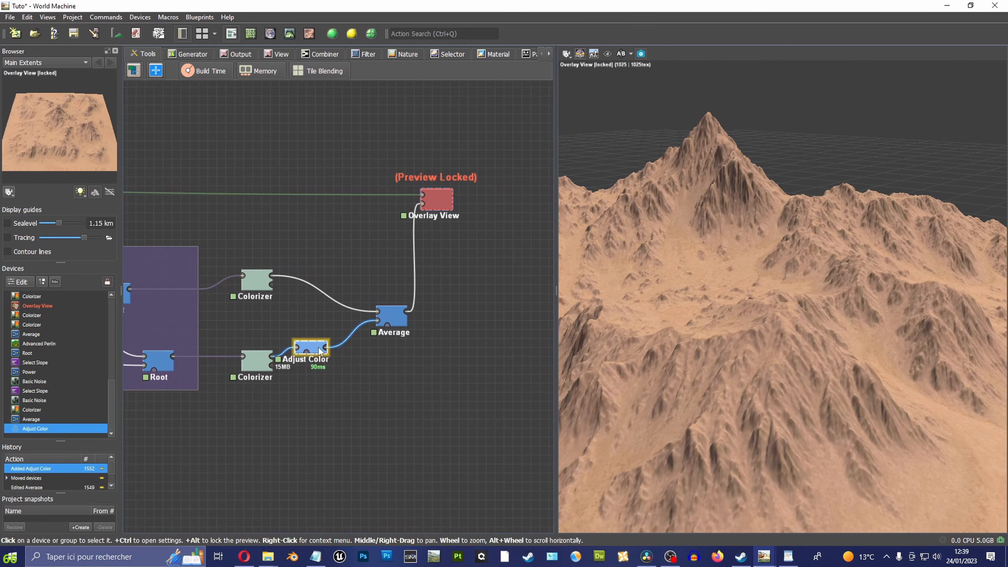
double_click(318, 346)
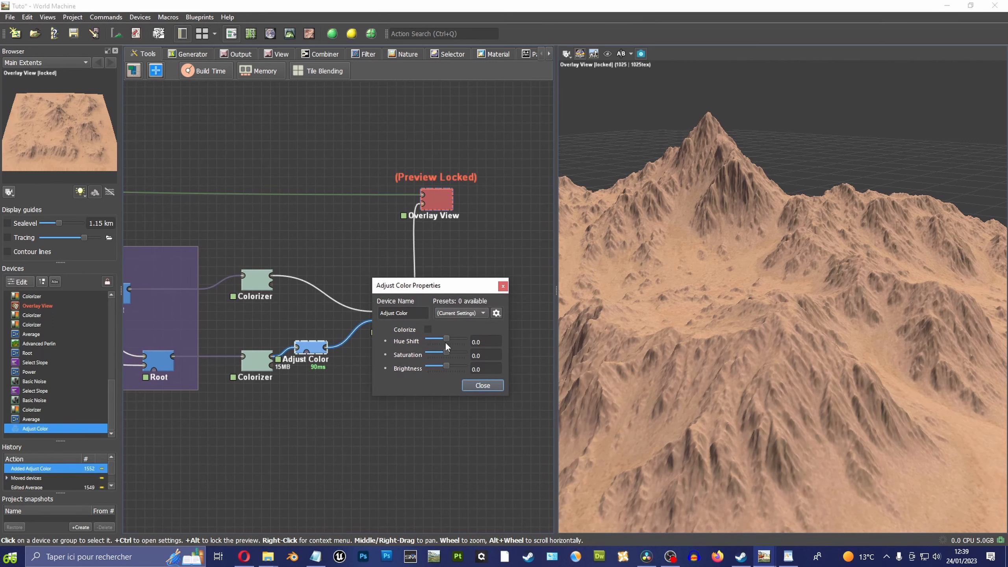
Step: Try a hue shift of -0.2 and a slightly positive one in Adjust Color, and reset Hue Shift to 0
mouse_move(446, 344)
left_mouse_down()
mouse_move(453, 339)
mouse_move(444, 342)
left_mouse_up()
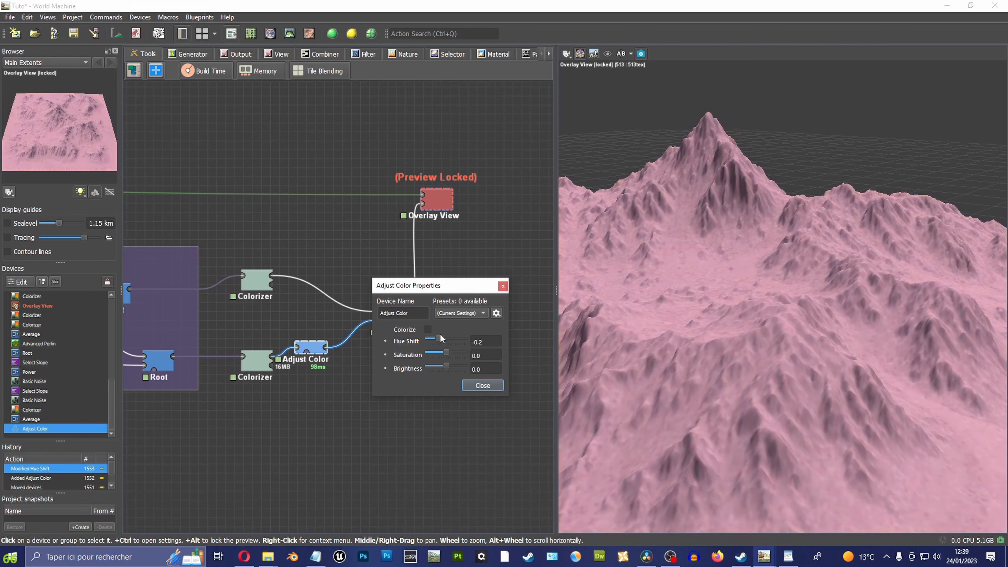
left_click_drag(448, 337, 451, 341)
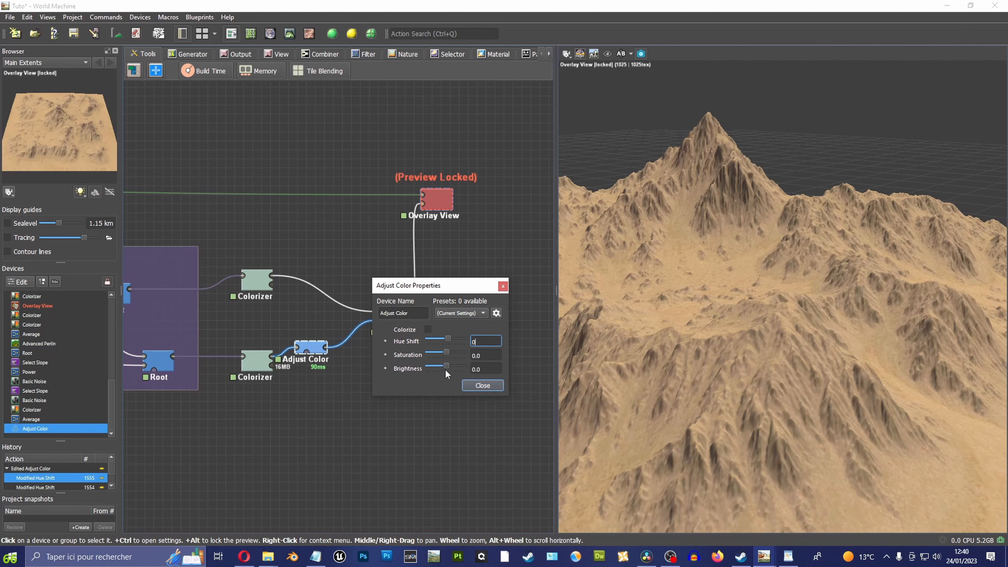
type("0")
key("Return")
Step: Set Adjust Color's saturation to -0.25 and brightness to -0.05, check the terrain colors, and close its properties
left_click_drag(450, 351, 444, 364)
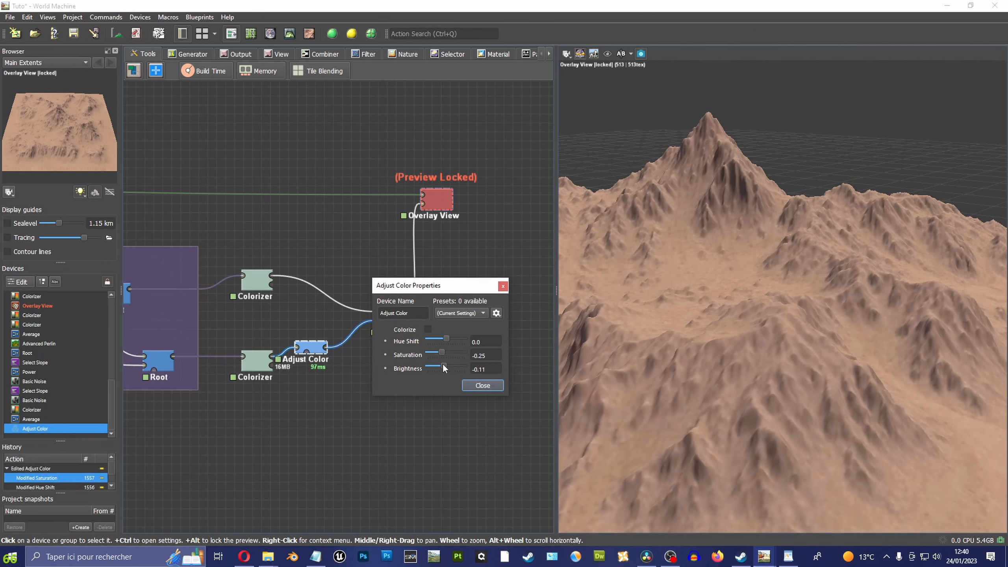
scroll(939, 236, "down", 3)
left_click_drag(940, 236, 759, 171)
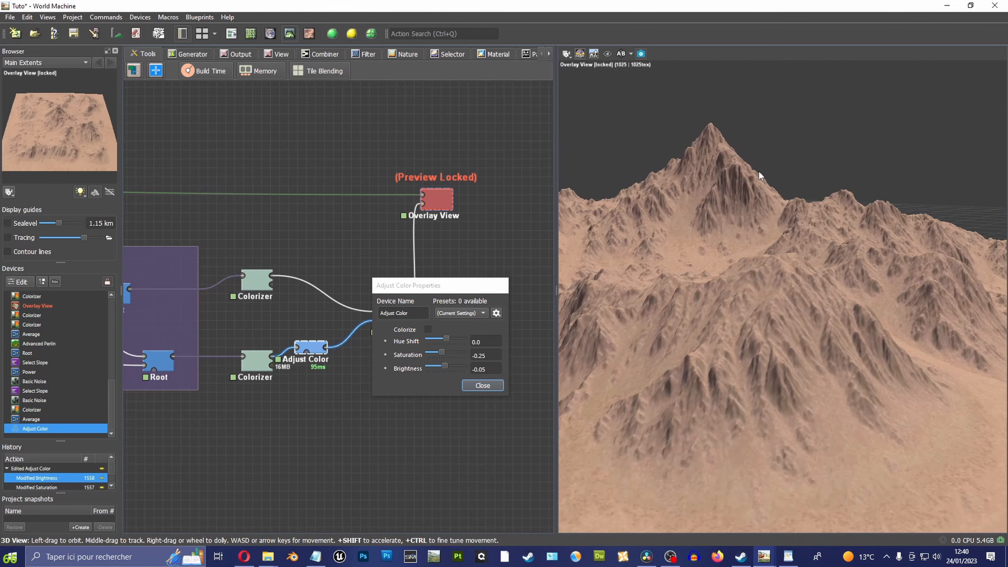
left_click(492, 386)
Step: Align the Average combiner with the upper Colorizer, insert a Curves filter between Adjust Color and the combiner, and space them apart
left_click_drag(382, 316, 395, 280)
middle_click_drag(355, 342, 425, 320)
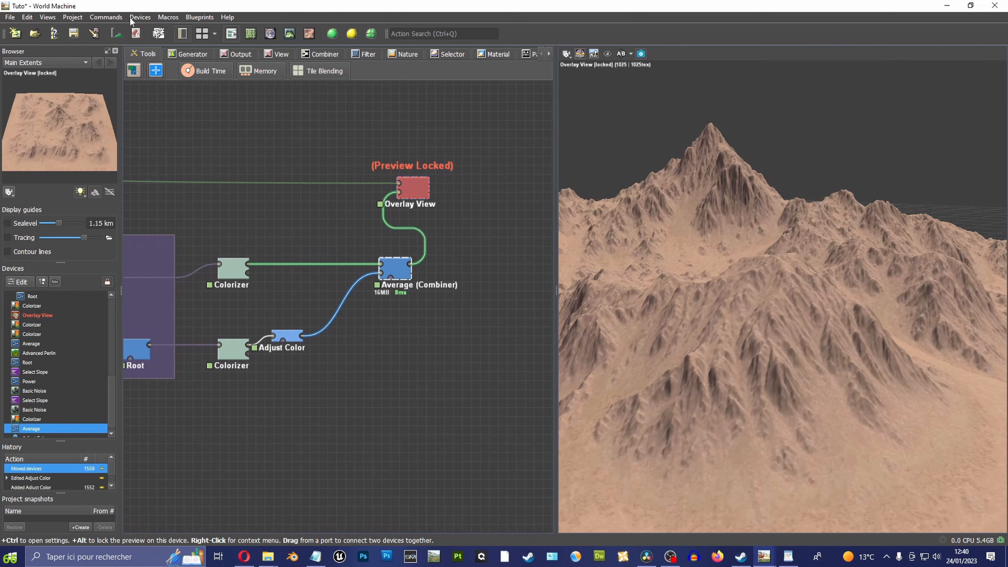
left_click(132, 20)
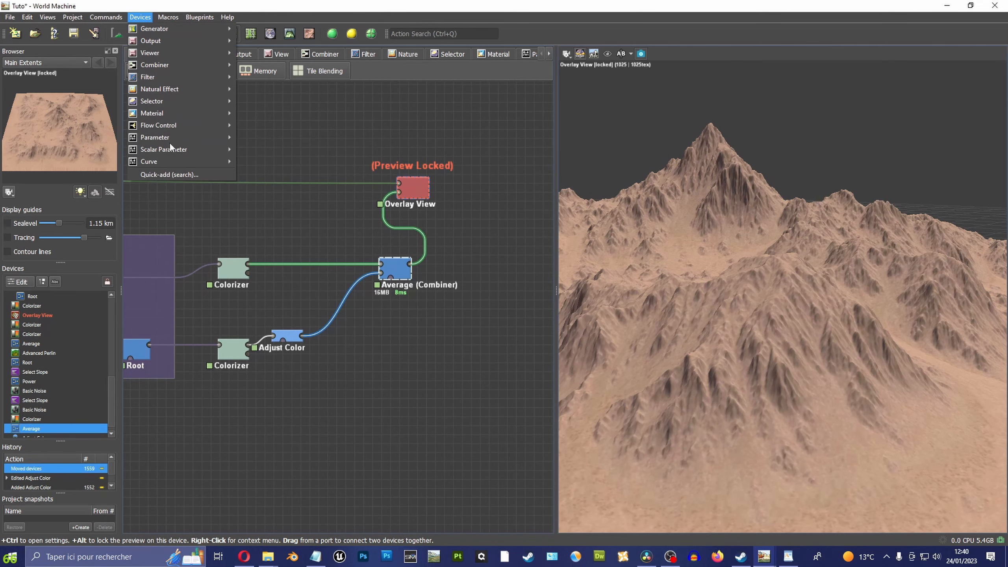
mouse_move(178, 77)
left_click(263, 150)
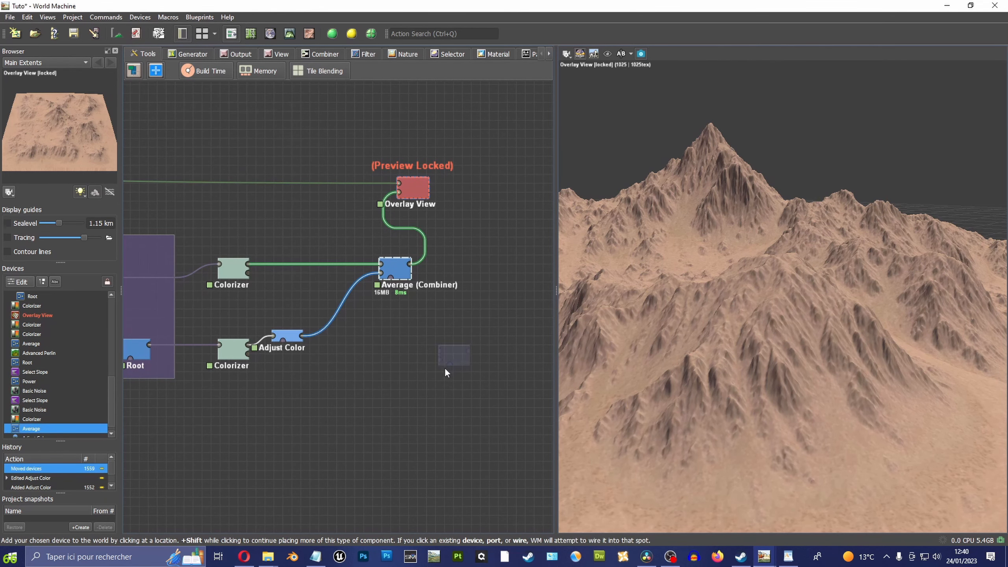
left_click(336, 317)
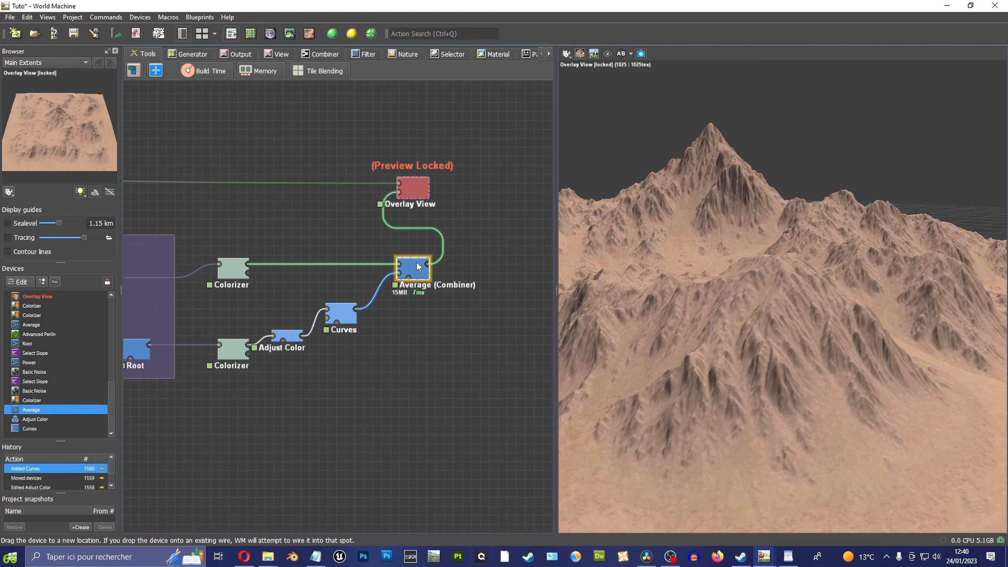
left_click_drag(401, 267, 419, 267)
Step: Edit the Curves device with a knot in the lower third and another at about 0.58, 0.52 below the diagonal
double_click(339, 321)
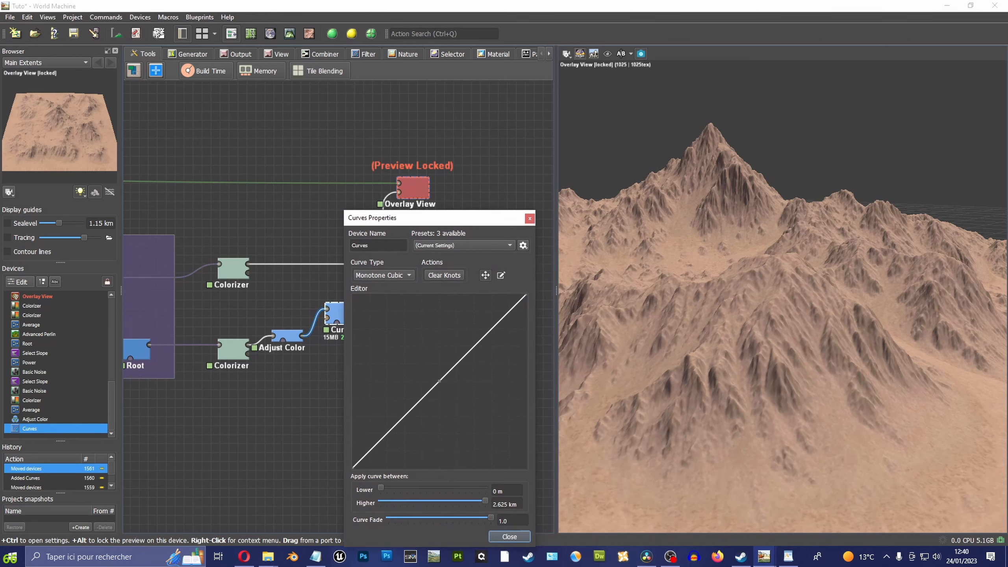
left_click_drag(452, 218, 422, 195)
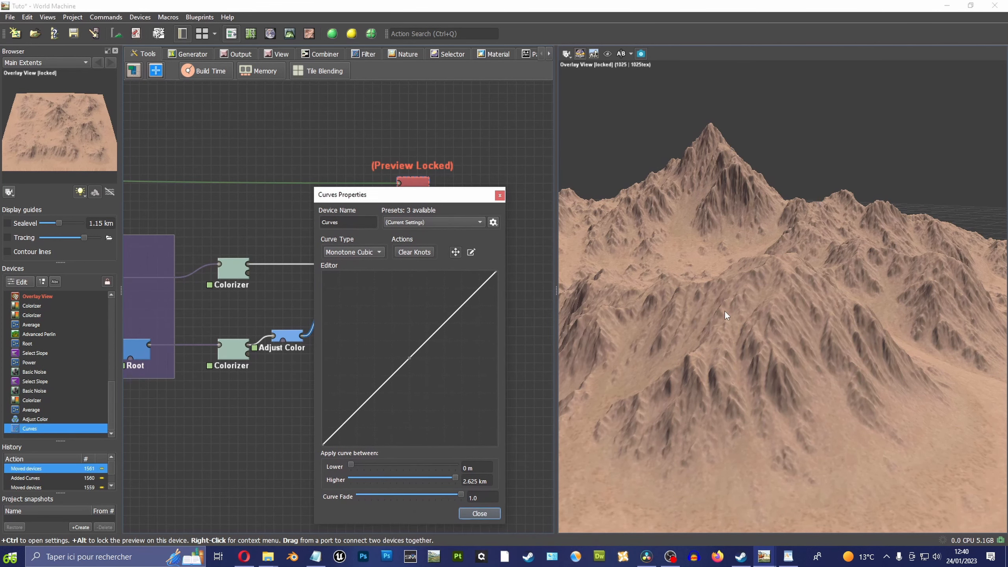
middle_click_drag(646, 396, 647, 306)
scroll(689, 334, "down", 2)
left_click_drag(377, 394, 424, 355)
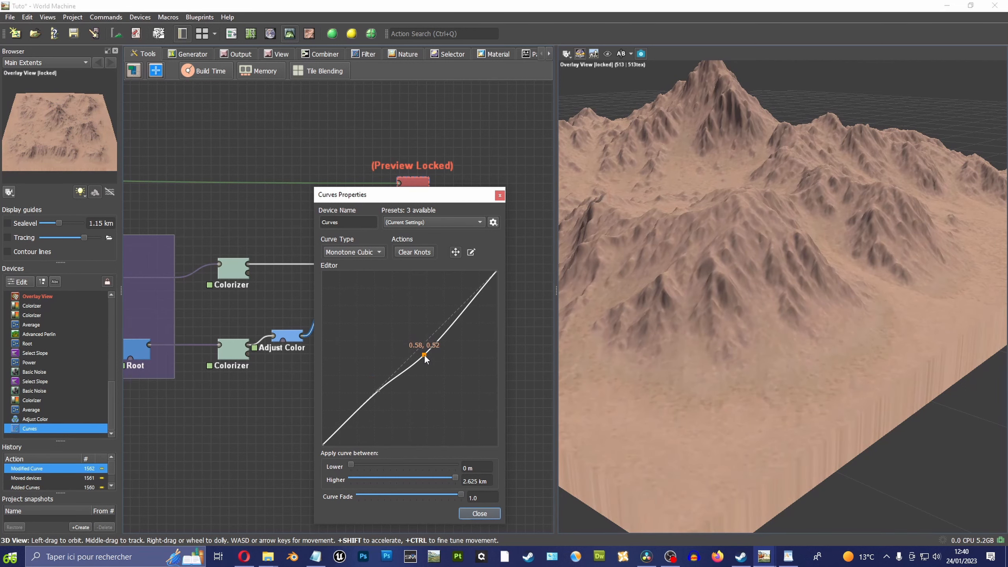
left_click_drag(767, 220, 732, 244)
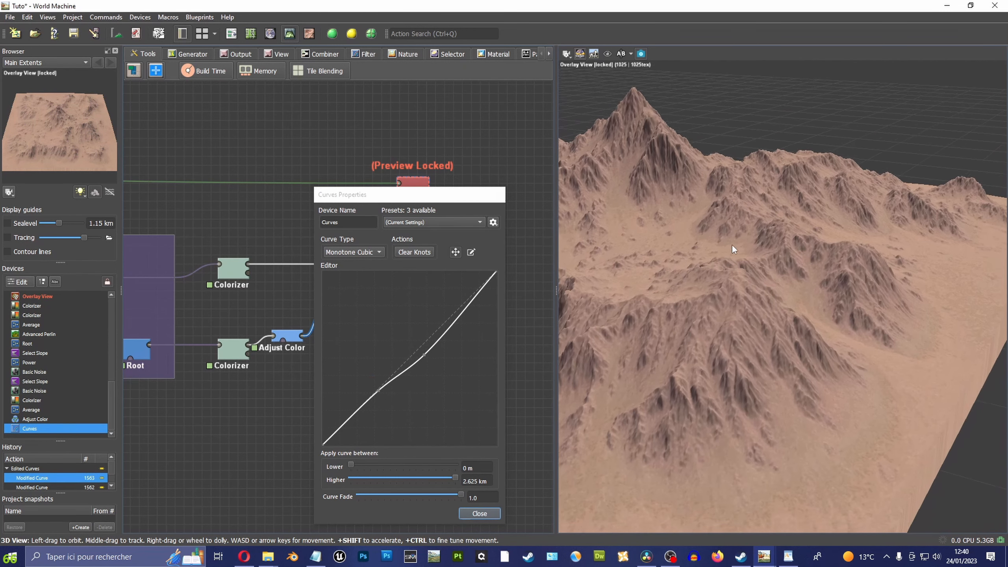
Step: Raise the curve's upper part above the diagonal, adjust the lower knot to about 0.35, 0.3, and close the Curves properties
mouse_move(470, 302)
left_mouse_down()
mouse_move(453, 293)
mouse_move(460, 301)
left_mouse_up()
left_click_drag(674, 314, 720, 273)
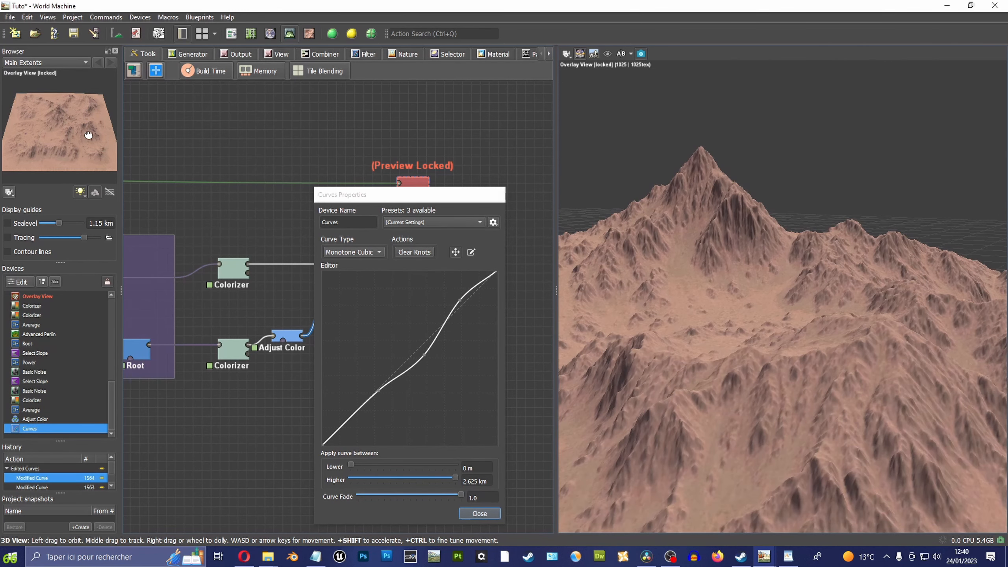
mouse_move(55, 134)
left_mouse_down()
mouse_move(93, 136)
mouse_move(72, 135)
left_mouse_up()
left_click_drag(375, 392, 383, 391)
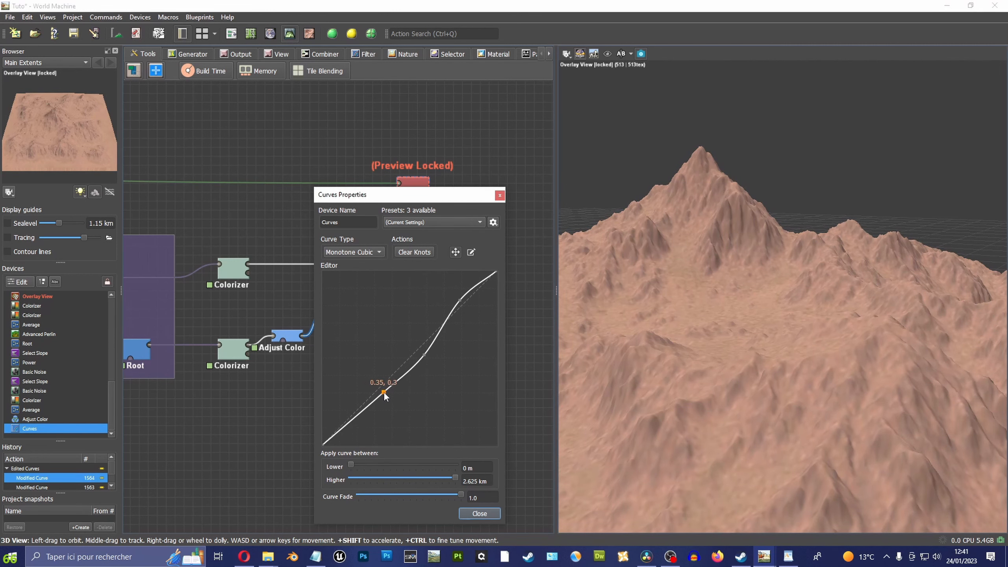
left_click(480, 514)
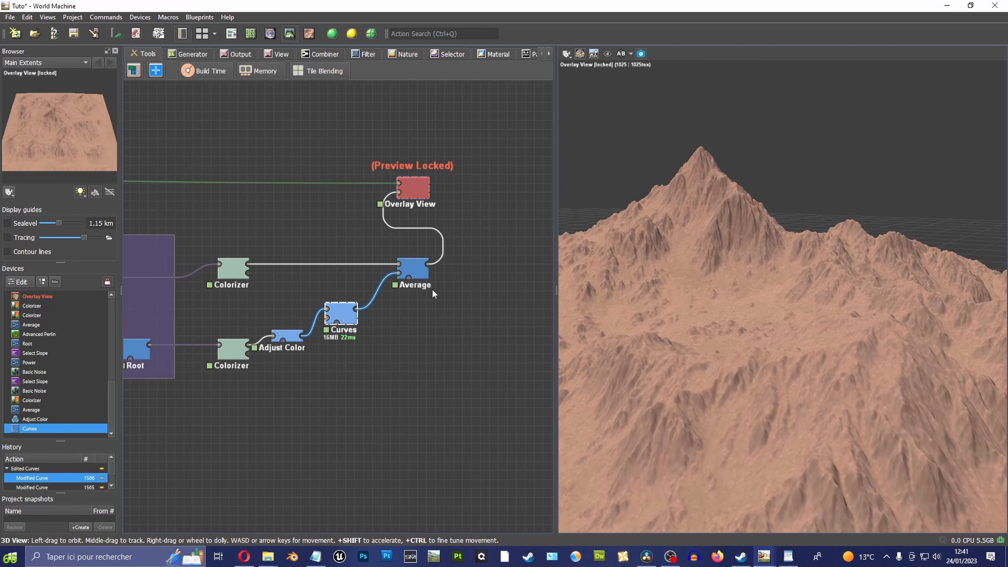
Step: Shift the Overlay View and the Average combiner farther from the Colorizers to make room in the upper branch
scroll(432, 288, "down", 1)
left_click_drag(410, 197, 526, 196)
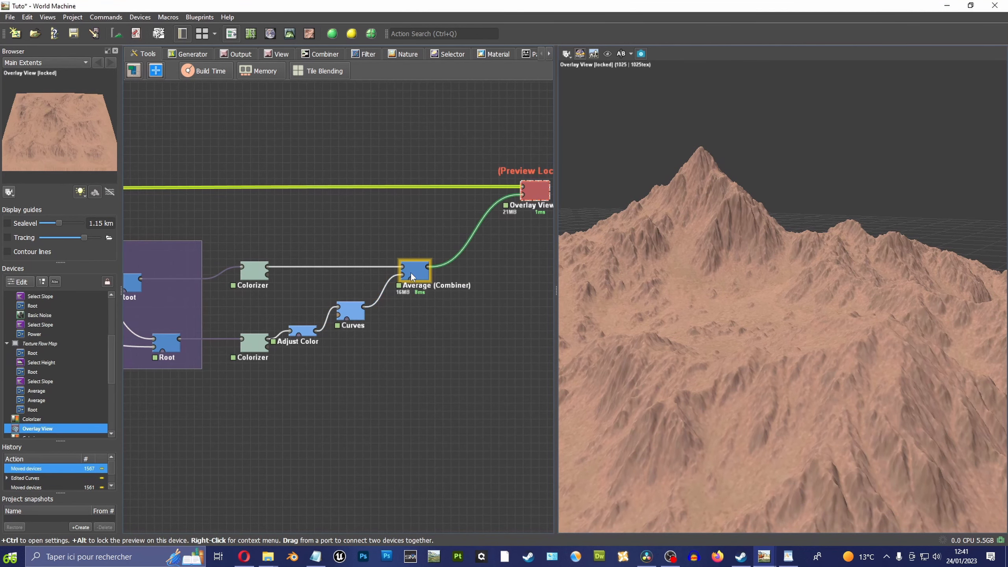
left_click_drag(414, 273, 474, 272)
Step: Add a Rescale filter beside the upper Colorizer and wire the Colorizer's output into it
left_click(106, 19)
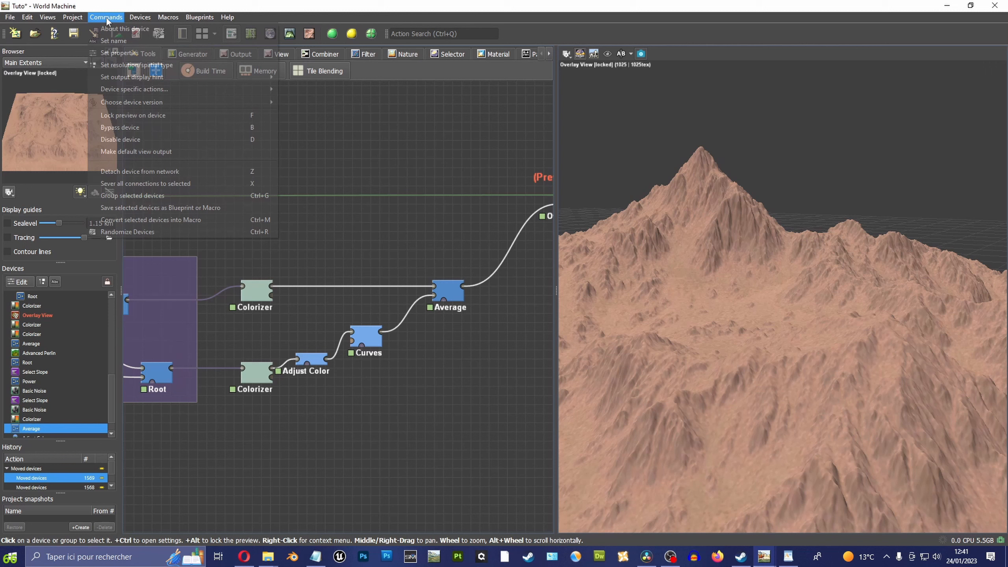
mouse_move(139, 17)
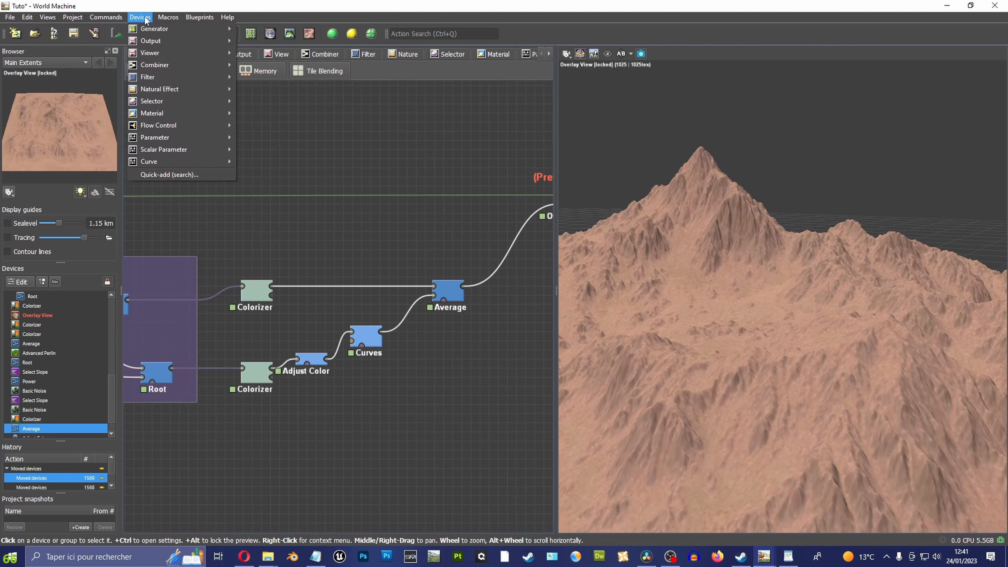
mouse_move(183, 77)
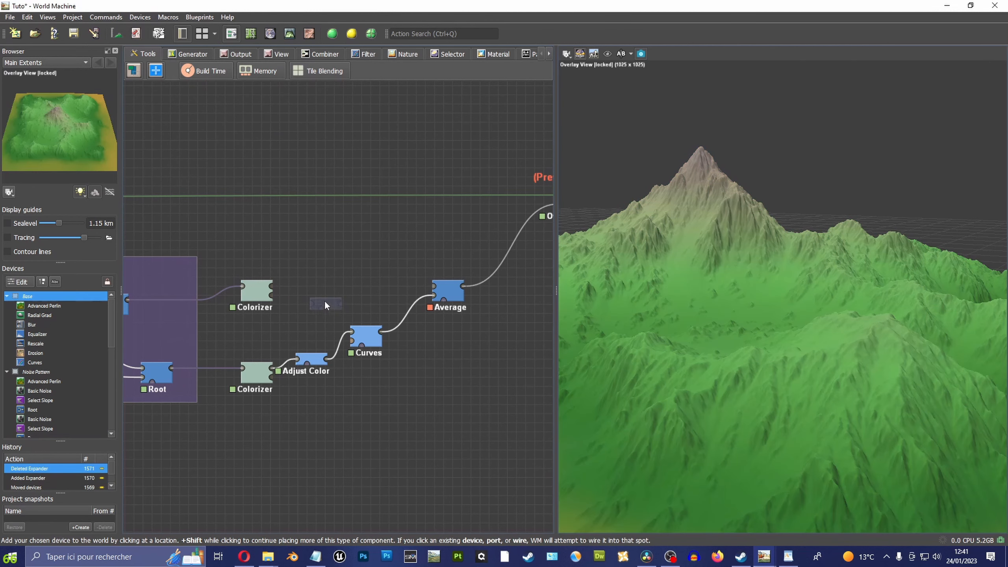
left_click(325, 300)
left_click(272, 287)
left_click_drag(272, 287, 316, 287)
Step: Preview the upper Colorizer's colors in the 3D view and switch the locked preview to the Rescale device
left_click(248, 284)
left_click(254, 296, "alt")
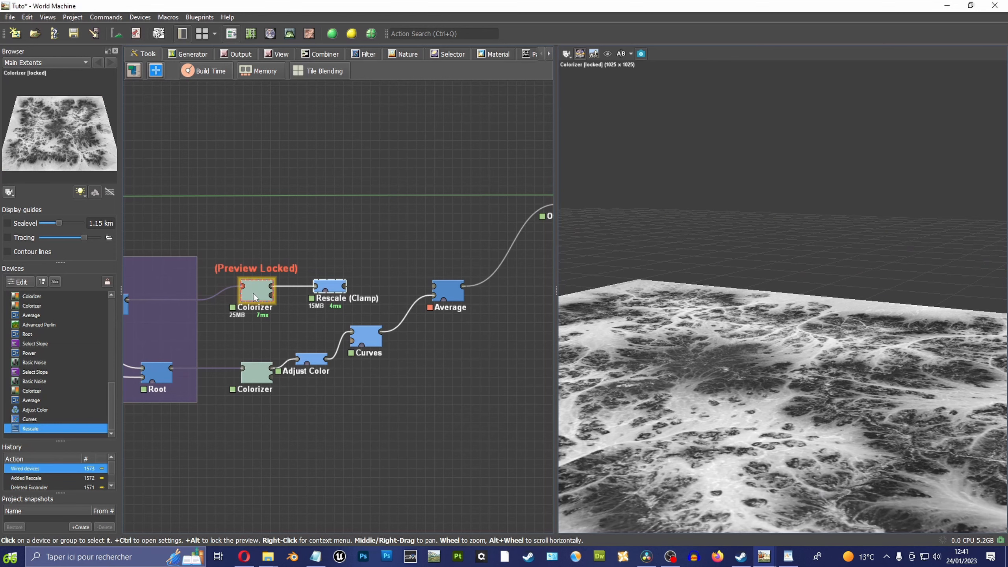
left_click_drag(739, 254, 722, 322)
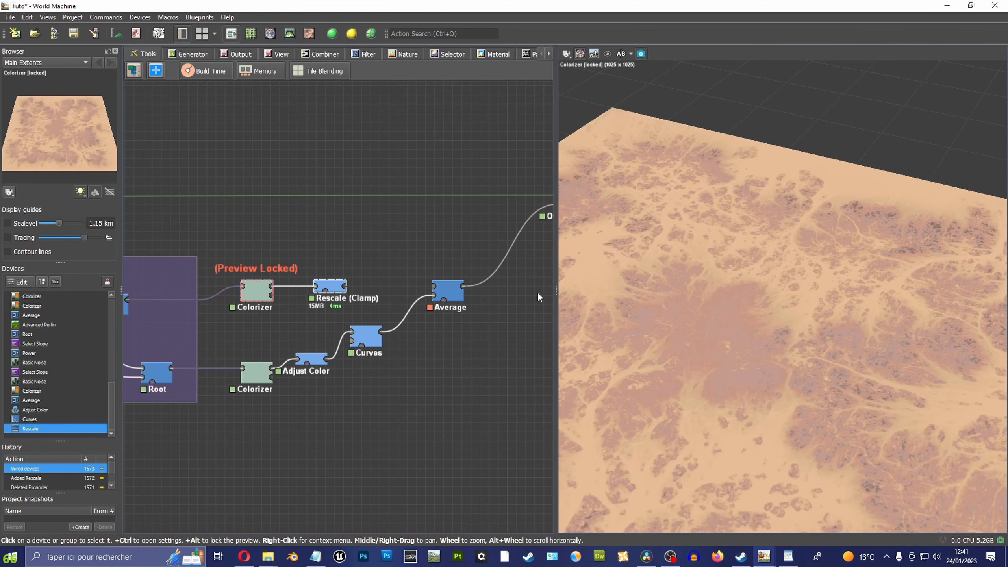
left_click(326, 288, "alt")
Step: Set the Rescale height range to a low of 370 m and a high of 2.24 km, and close its properties
double_click(330, 284)
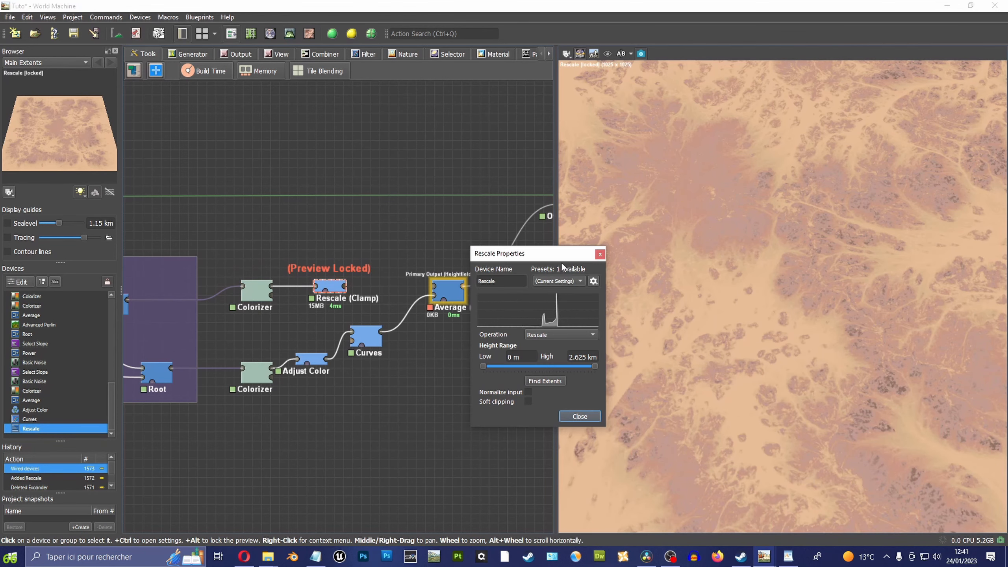
left_click_drag(533, 254, 355, 109)
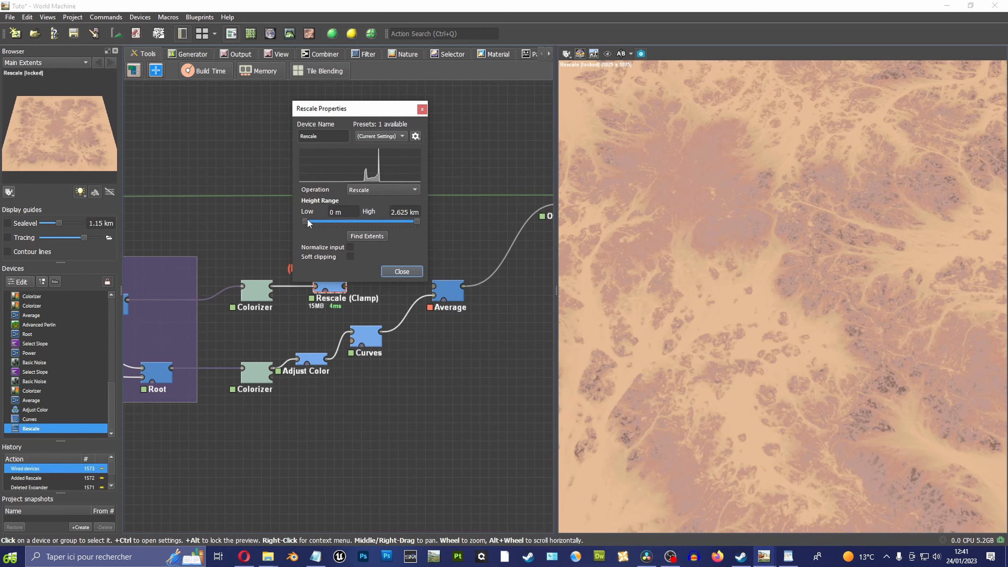
left_click_drag(309, 221, 320, 223)
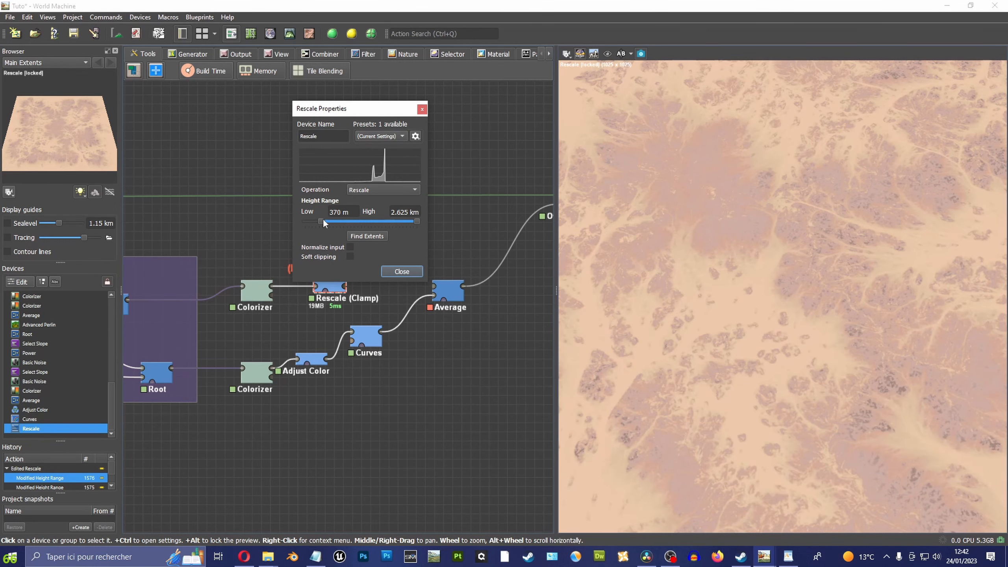
left_click_drag(417, 221, 400, 221)
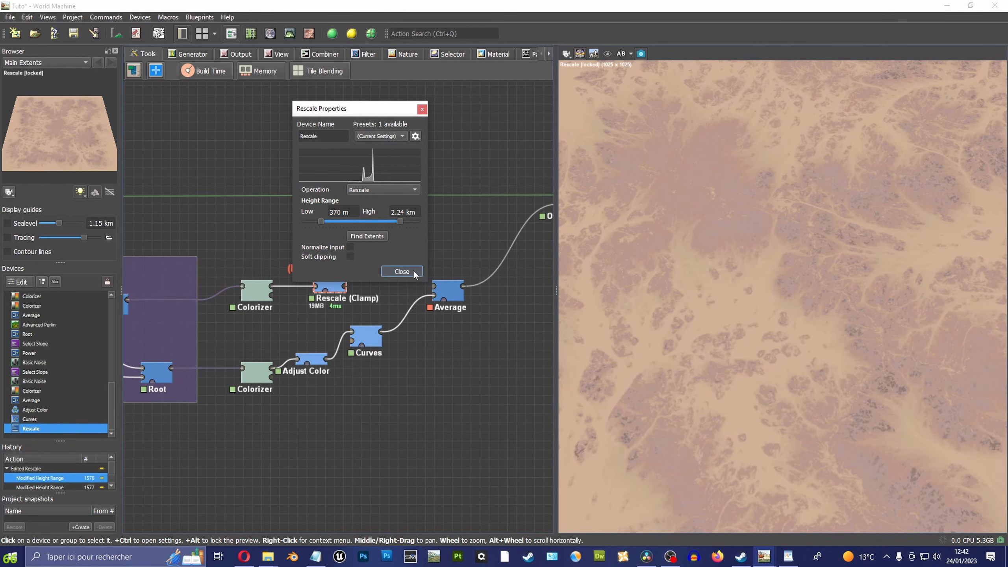
left_click(402, 271)
Step: Wire the Rescale output into the Average combiner's first input and inspect the colored terrain through the Overlay View
left_click_drag(344, 285, 433, 285)
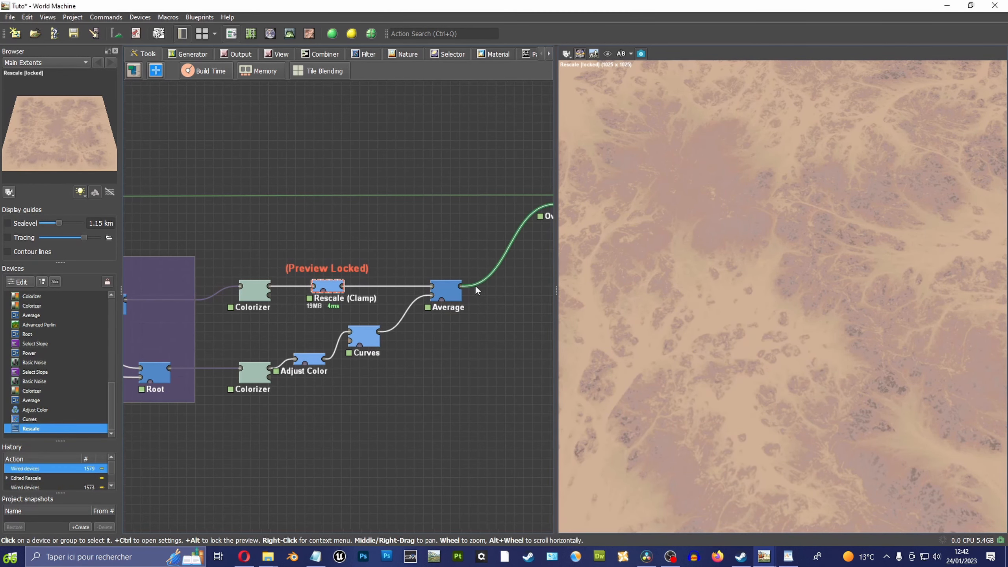
scroll(475, 285, "down", 1)
left_click(384, 290, "alt")
scroll(727, 285, "down", 3)
left_click(496, 216, "alt")
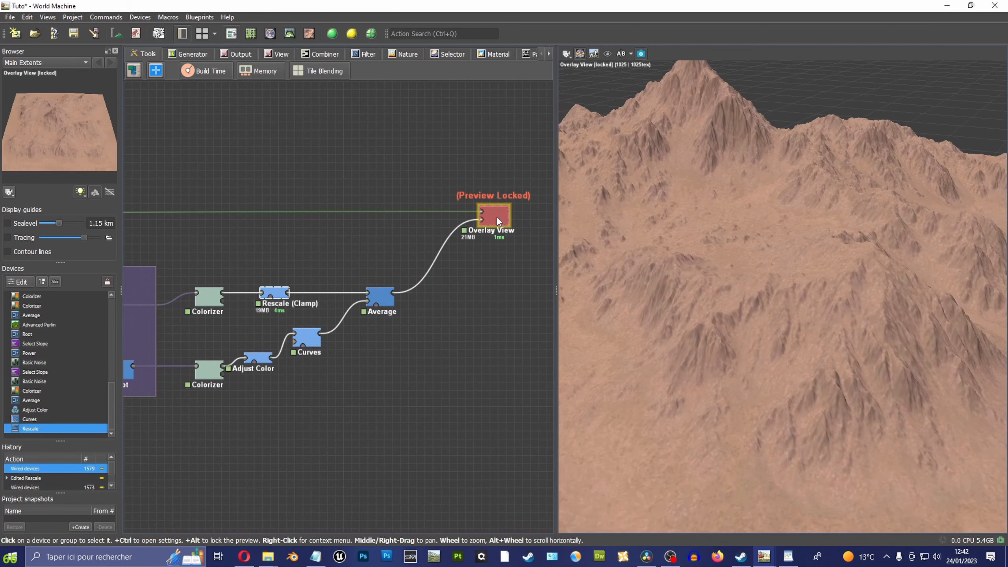
scroll(740, 225, "down", 3)
left_click_drag(740, 226, 529, 323)
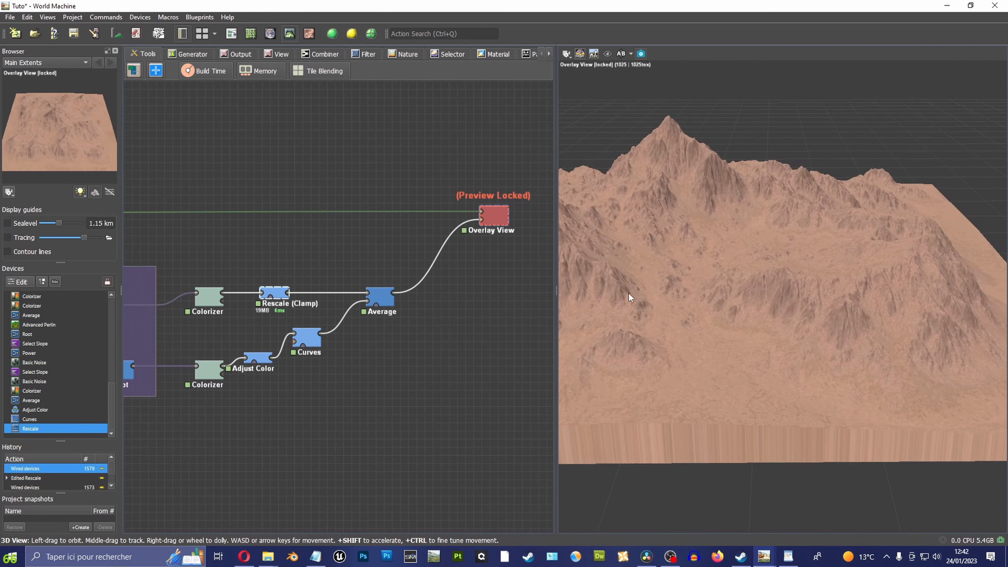
left_click_drag(630, 294, 655, 386)
Step: Set the Average combiner's strength to 0.44
double_click(380, 301)
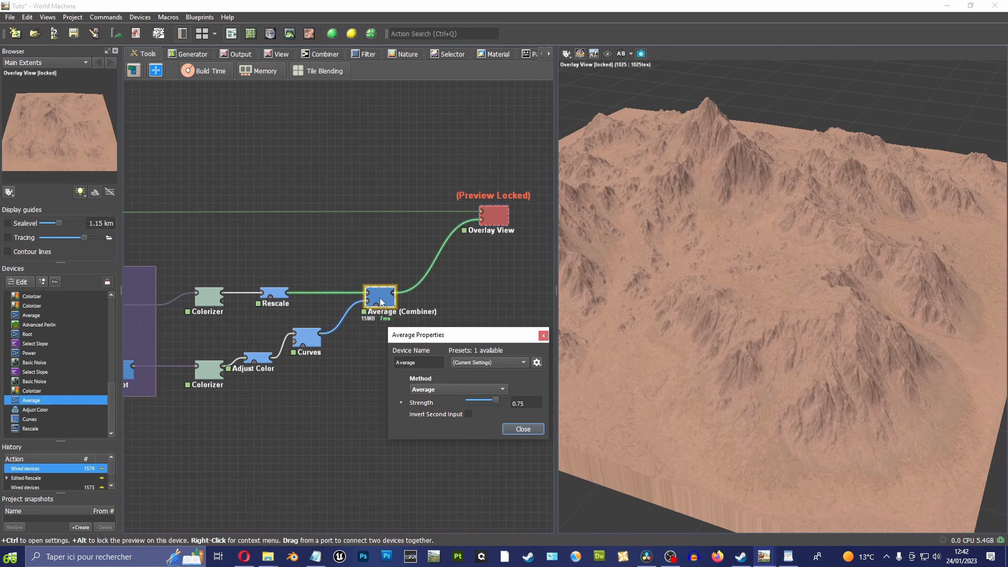
left_click_drag(495, 400, 485, 399)
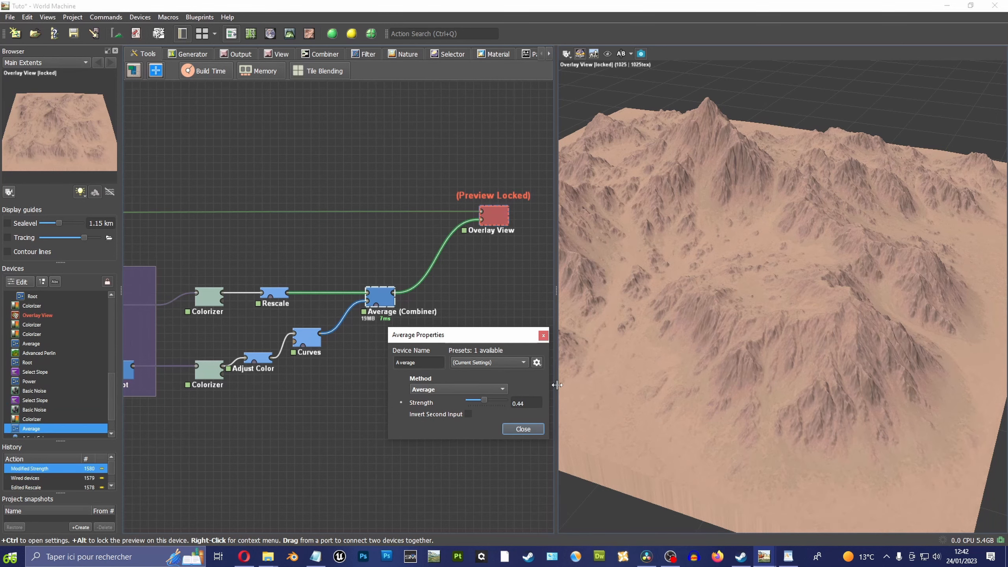
Step: Lock the preview to the lower Colorizer and inspect its colors up close in the 3D view
left_click_drag(706, 314, 753, 281)
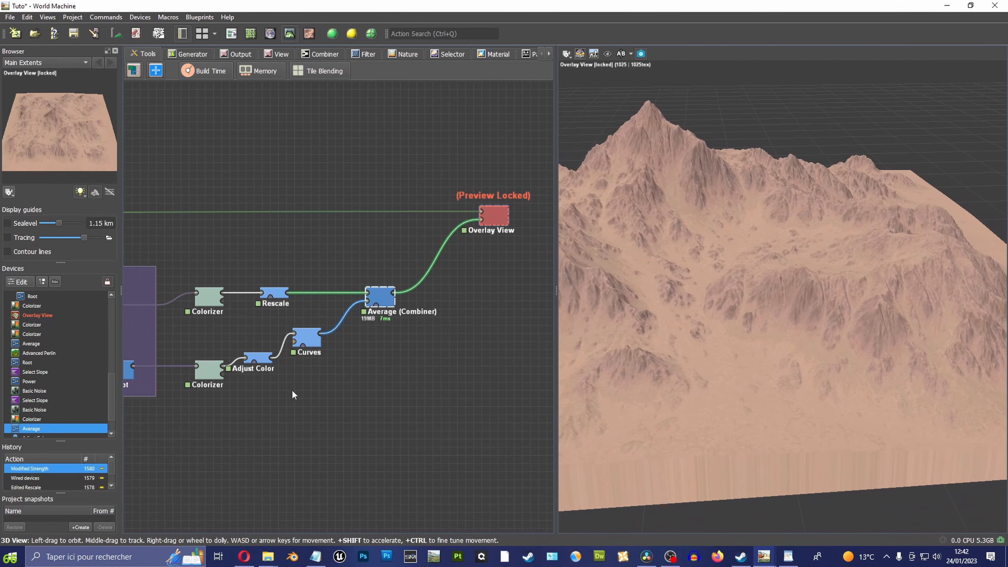
middle_click_drag(274, 393, 435, 382)
scroll(389, 379, "up", 3)
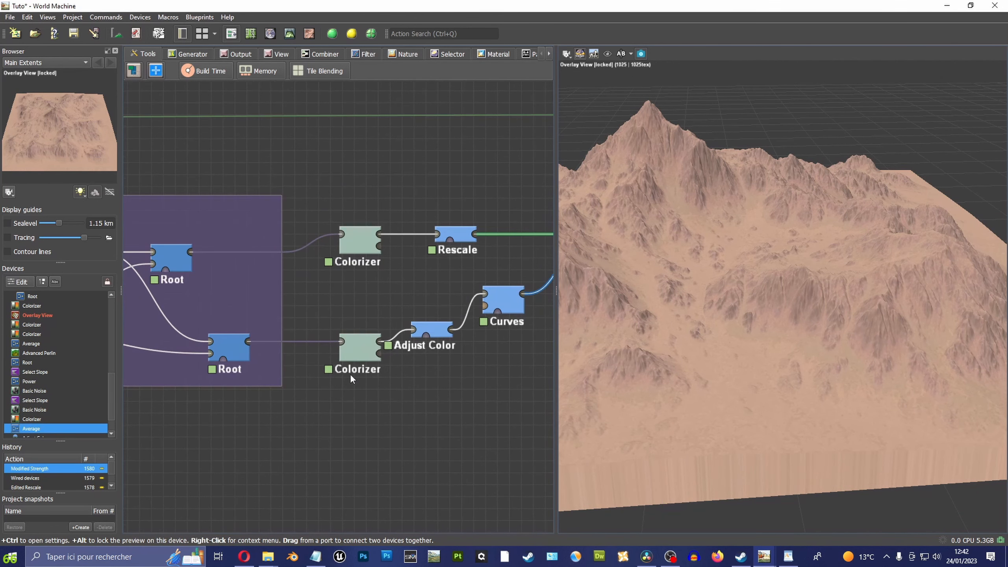
left_click(352, 354)
left_click(238, 346, "alt")
left_click_drag(746, 262, 776, 375)
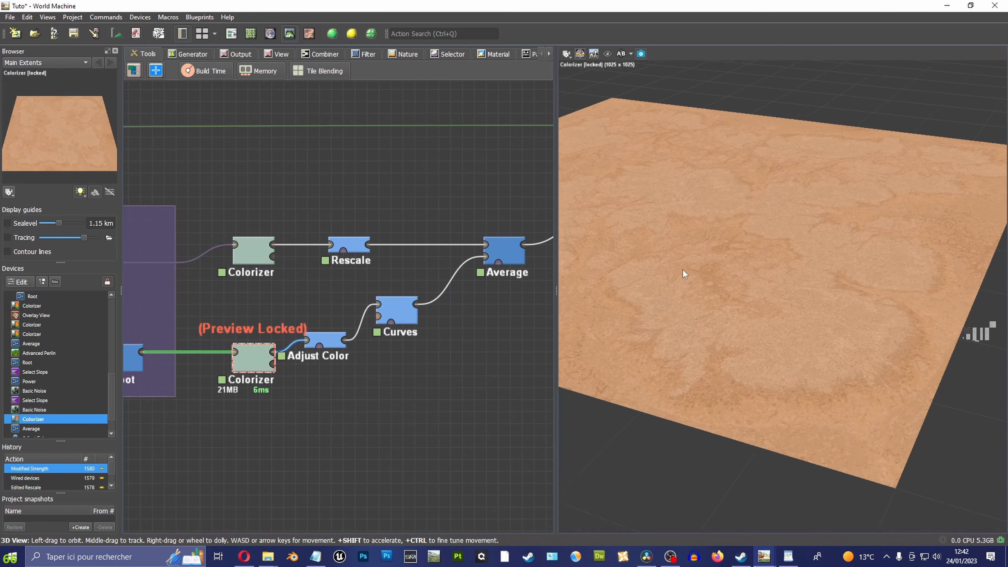
scroll(682, 270, "up", 5)
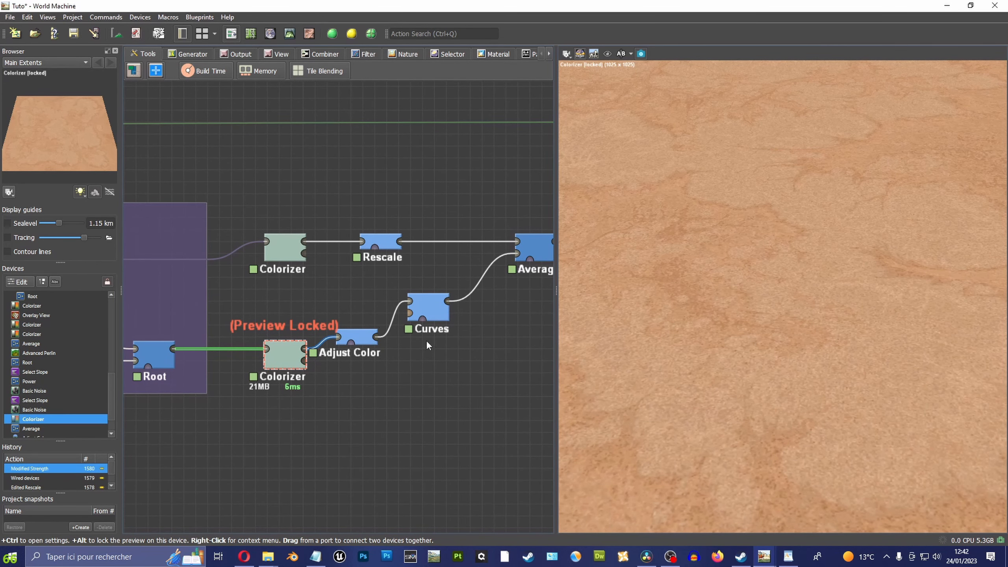
Step: Duplicate the Curves device below the lower Colorizer, clear the copy's knots to a straight line, and close its properties
left_click(444, 307)
key("ctrl+v")
left_click(319, 429)
double_click(319, 429)
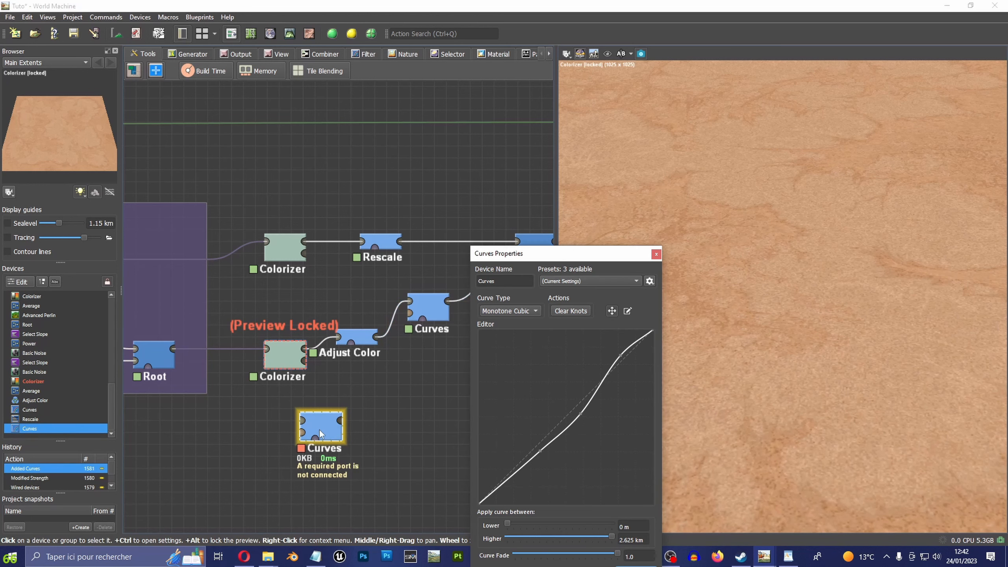
left_click_drag(576, 259, 483, 194)
left_click(480, 248)
left_click_drag(392, 436, 385, 440)
left_click_drag(556, 363, 575, 225)
left_click(543, 510)
Step: Insert the duplicated Curves device into the wire between Root and the lower Colorizer, spacing out the devices after it
left_click_drag(333, 438, 229, 350)
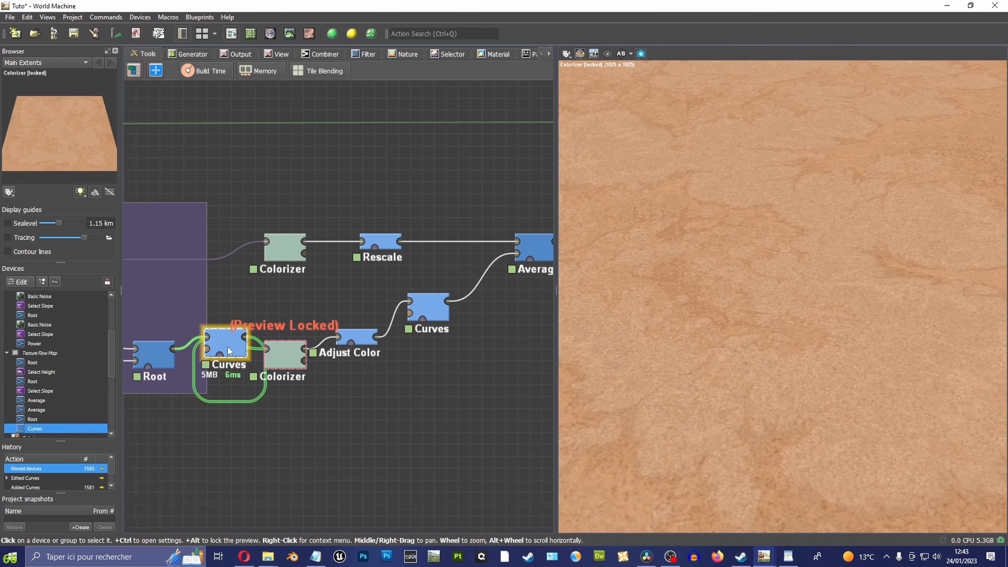
scroll(397, 393, "down", 1)
middle_click_drag(401, 391, 340, 401)
left_click_drag(479, 228, 320, 371)
left_click_drag(219, 363, 276, 364)
middle_click_drag(391, 385, 355, 388)
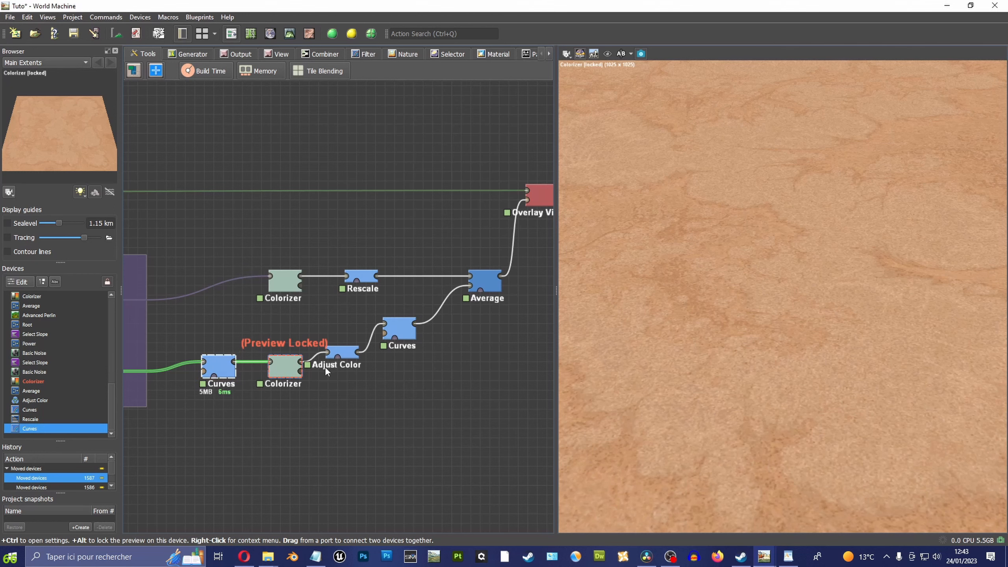
Step: Preview the new Curves device and shape its curve with three knots, raising the midtones well above the diagonal
left_click(293, 368, "alt")
left_click(223, 370, "alt")
middle_click_drag(222, 371, 288, 373)
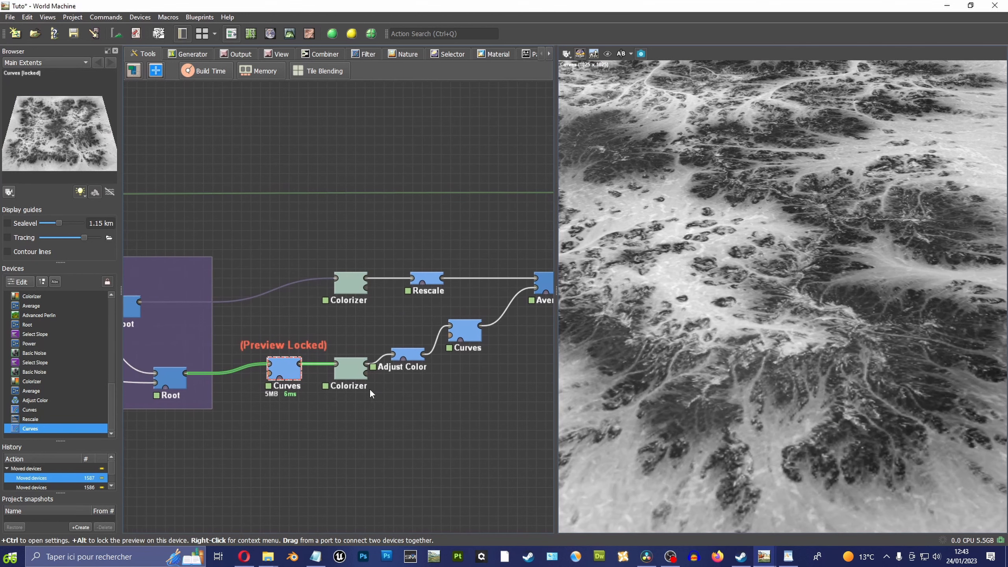
double_click(287, 373)
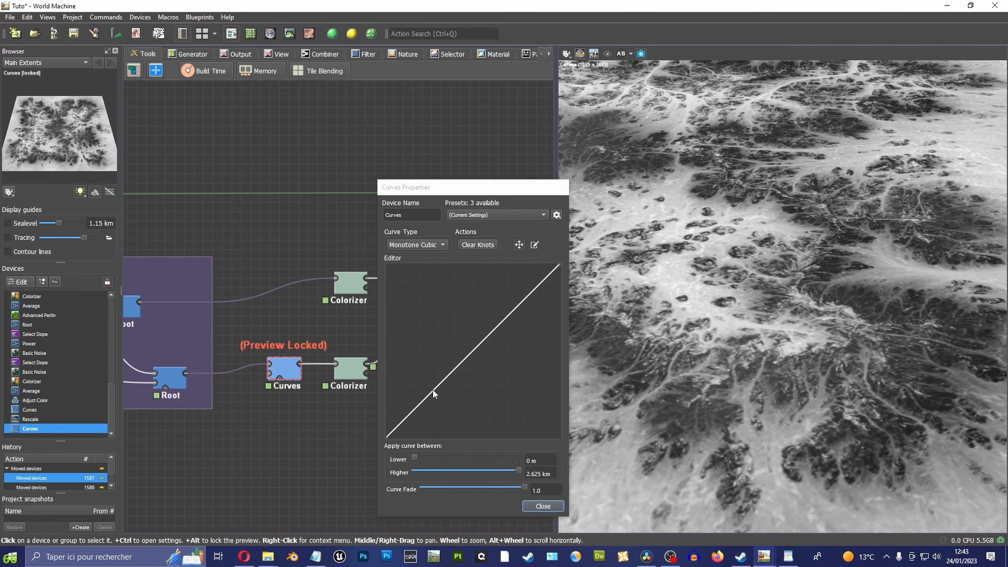
left_click_drag(433, 389, 437, 390)
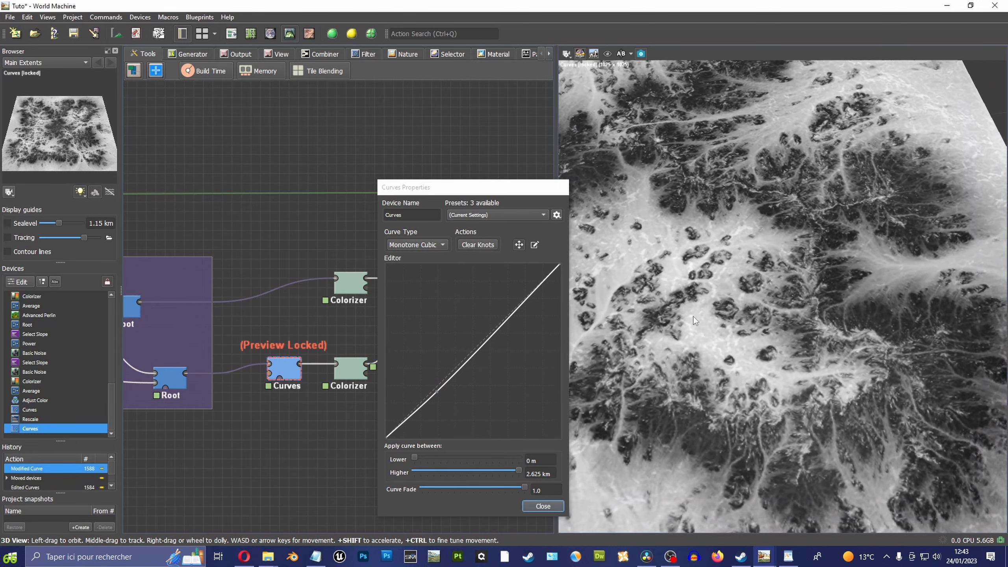
left_click_drag(693, 317, 773, 154)
left_click_drag(482, 350, 464, 328)
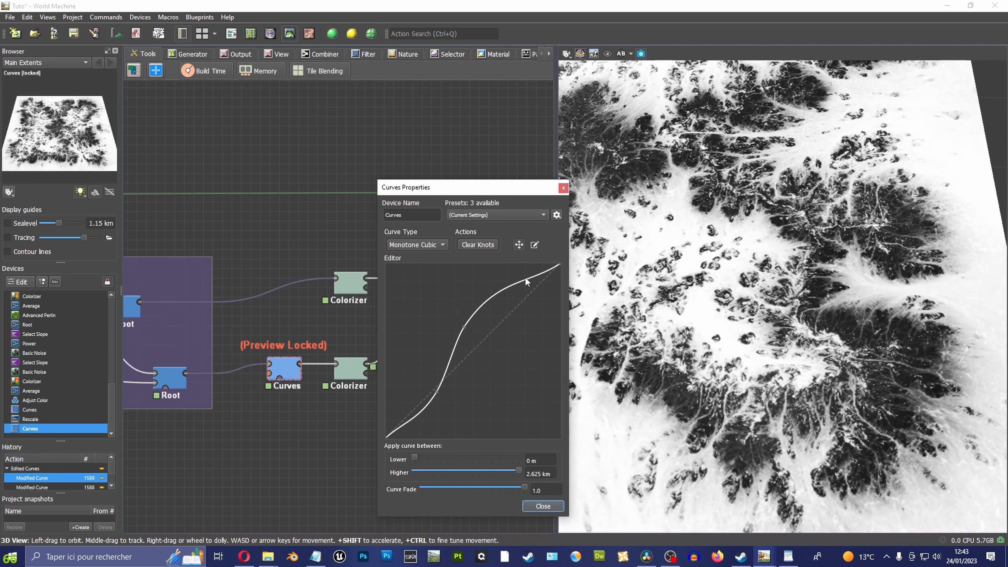
left_click_drag(525, 278, 524, 292)
left_click_drag(464, 327, 463, 321)
mouse_move(441, 393)
left_mouse_down()
mouse_move(414, 351)
mouse_move(454, 391)
mouse_move(438, 378)
left_mouse_up()
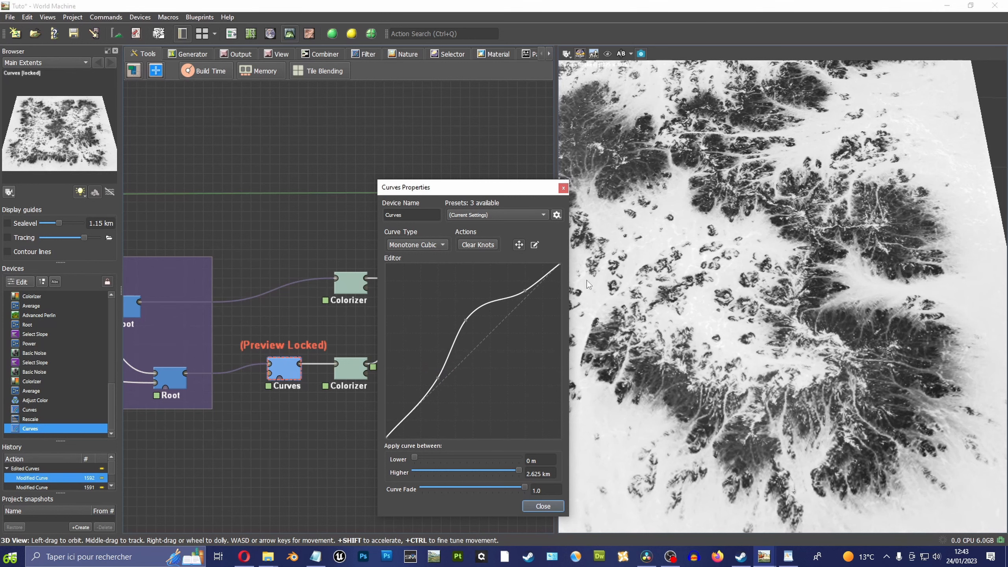
left_click(543, 506)
Step: Preview the lower Colorizer and try a slight extra adjustment to the middle knot of the Curves device feeding it
scroll(334, 378, "right", 2, "alt")
left_click(330, 375, "alt")
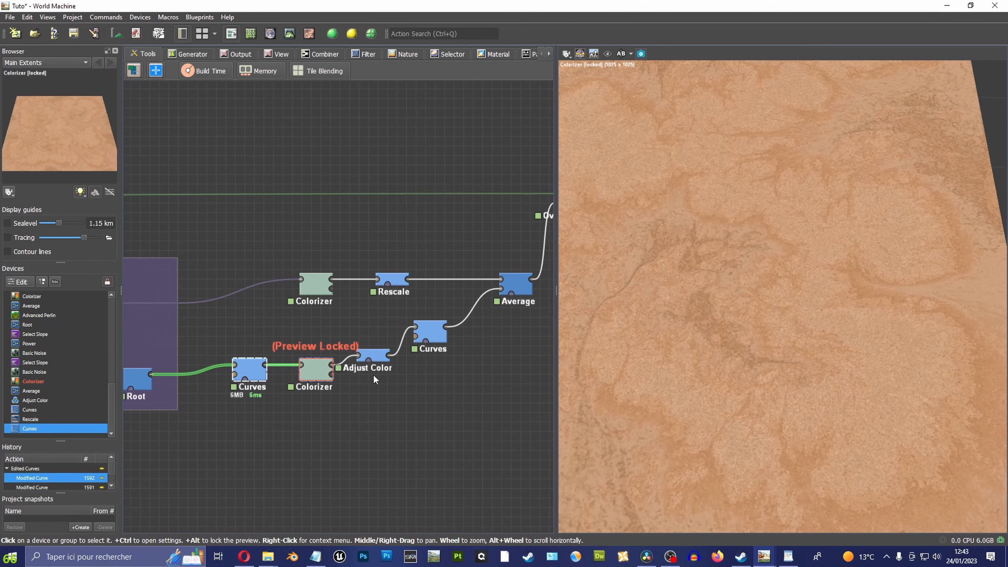
double_click(247, 369)
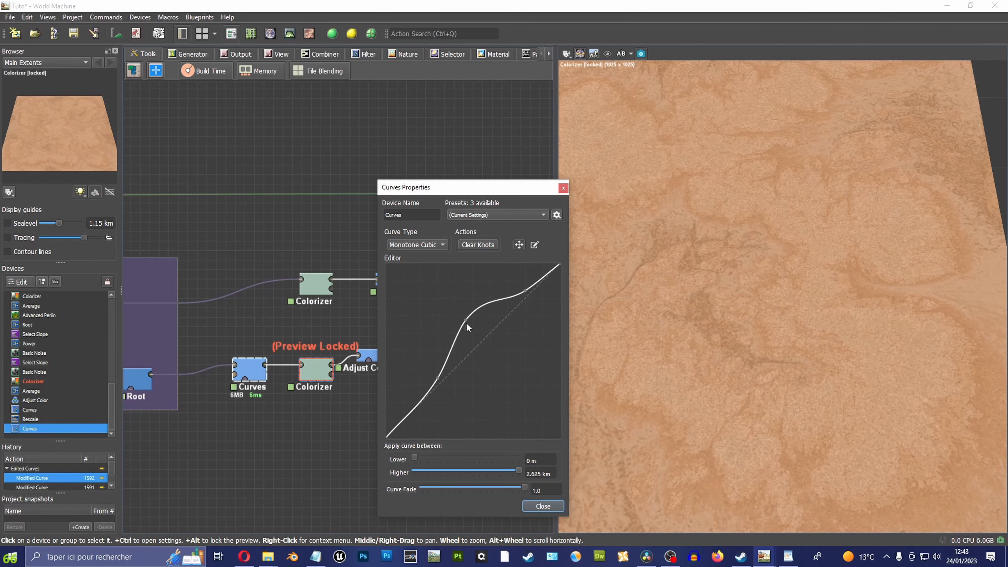
mouse_move(466, 321)
left_mouse_down()
mouse_move(504, 339)
mouse_move(473, 290)
mouse_move(512, 315)
mouse_move(487, 307)
mouse_move(466, 320)
left_mouse_up()
left_click(544, 506)
Step: Lock the preview to the Overlay View and inspect the colored terrain
middle_click_drag(457, 337, 332, 345)
left_click(446, 217, "alt")
middle_click_drag(352, 297, 433, 301)
left_click_drag(707, 310, 760, 256)
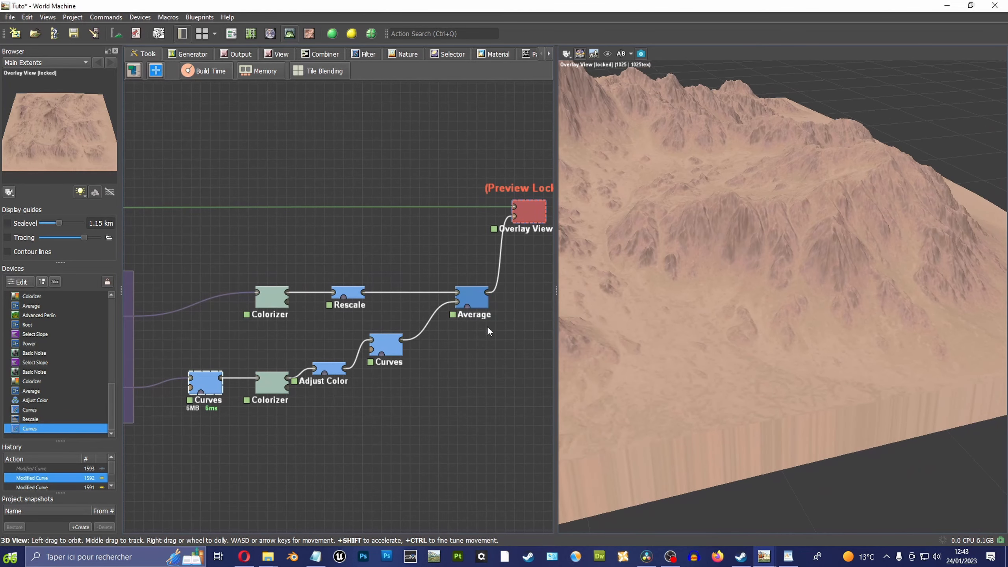
Step: Bypass the Curves and Adjust Color devices that follow the lower Colorizer, and inspect the terrain
middle_click_drag(459, 333, 447, 338)
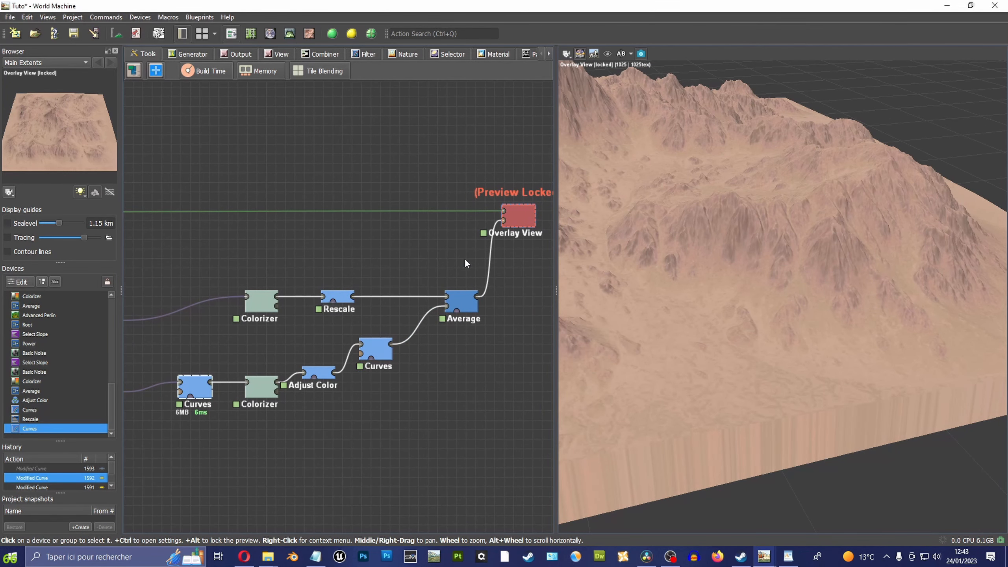
left_click(377, 351)
key("b")
left_click(318, 375)
key("b")
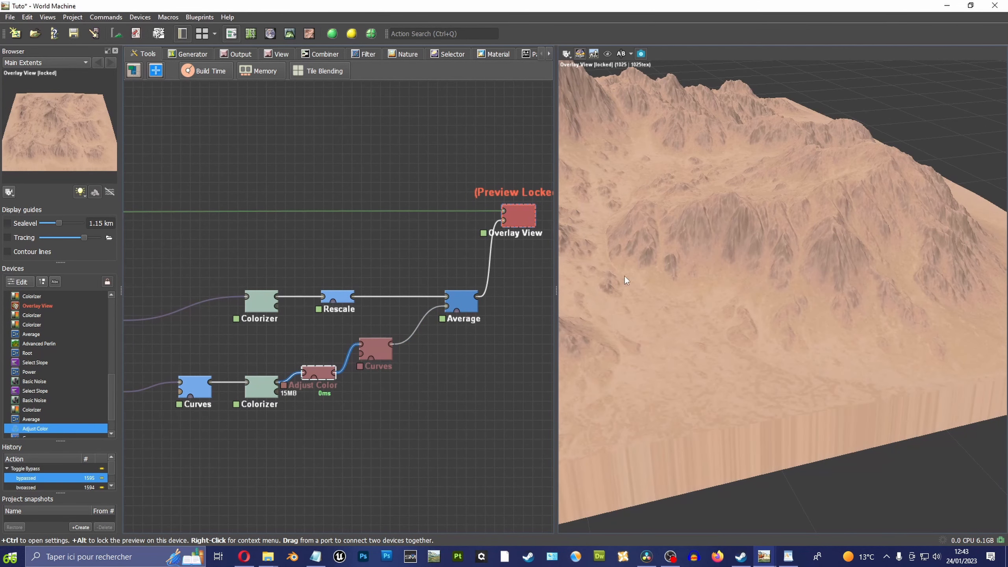
left_click_drag(624, 281, 637, 262)
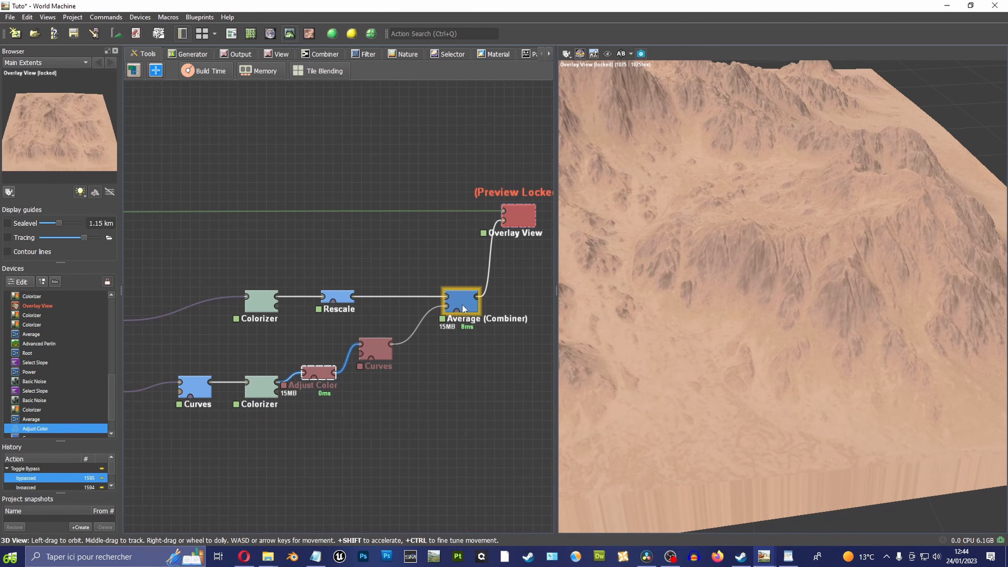
Step: Set the Average combiner's strength to 1.0 and raise the middle knot of the lower Colorizer's input Curves to 0.45, 0.69
double_click(462, 304)
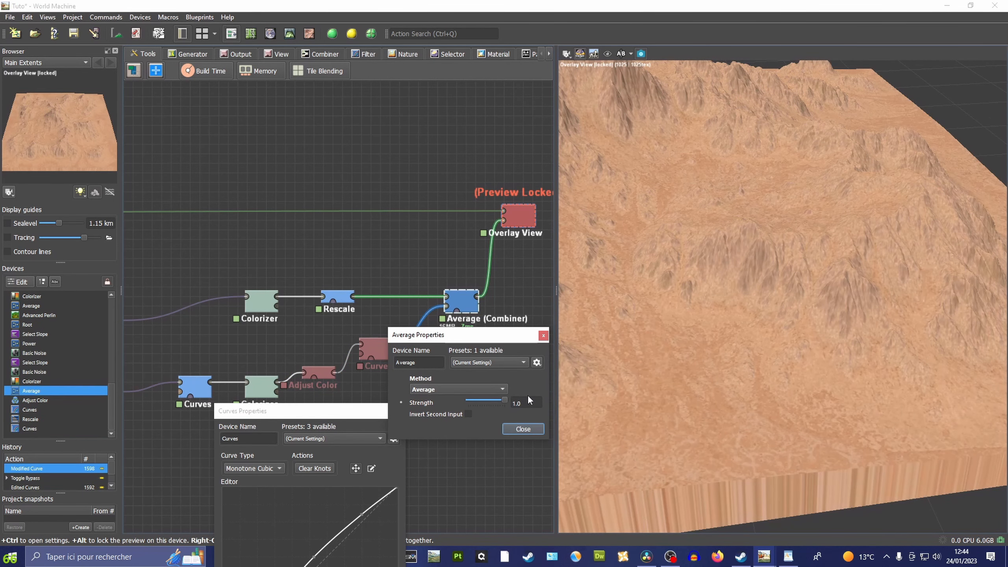
left_click(543, 335)
left_click_drag(574, 244, 504, 96)
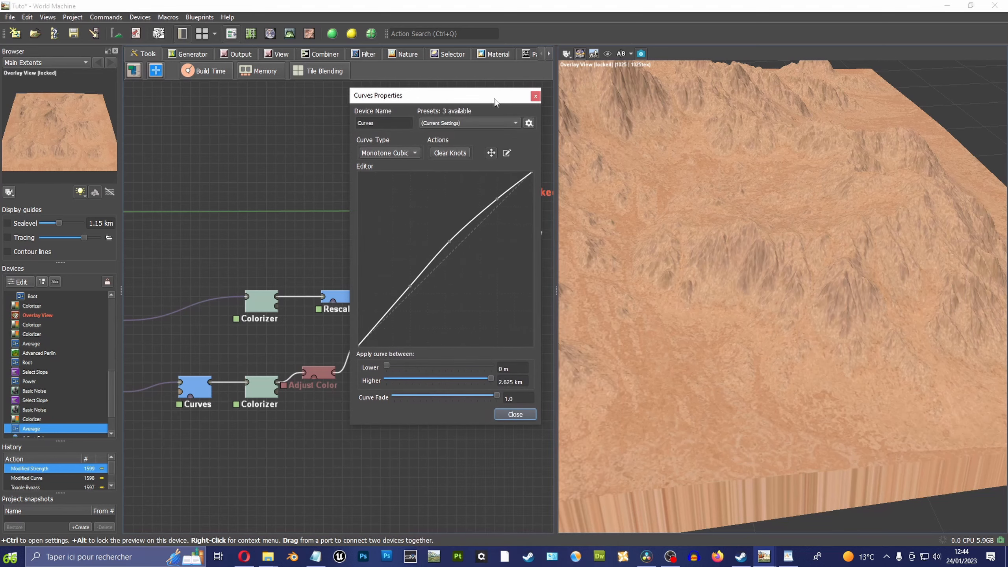
mouse_move(450, 241)
left_mouse_down()
mouse_move(433, 224)
mouse_move(456, 246)
mouse_move(444, 230)
left_mouse_up()
left_click_drag(768, 232, 658, 229)
scroll(727, 269, "up", 3)
left_click_drag(727, 268, 800, 248)
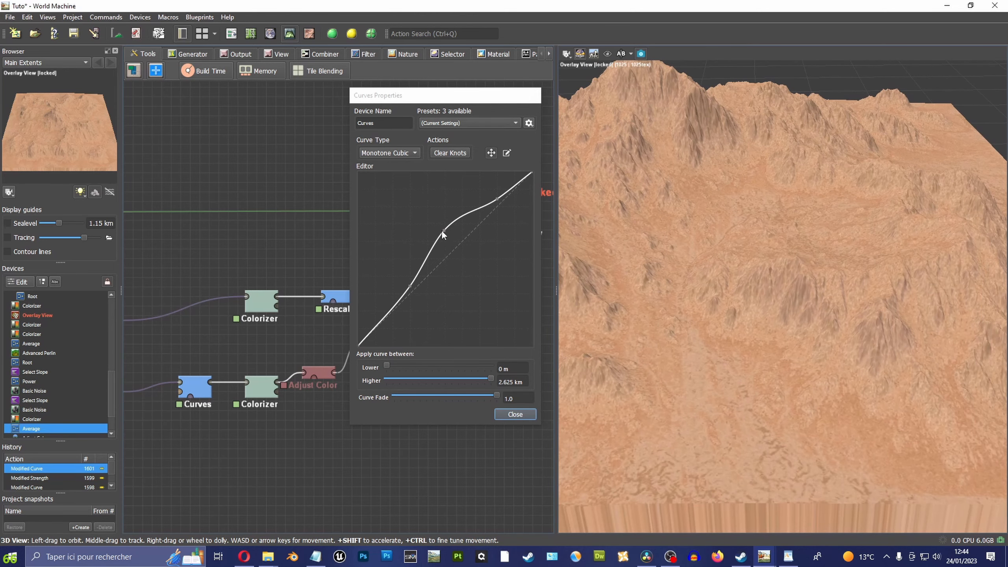
mouse_move(441, 231)
left_mouse_down()
mouse_move(433, 226)
mouse_move(446, 237)
mouse_move(435, 226)
left_mouse_up()
left_click_drag(645, 268, 736, 344)
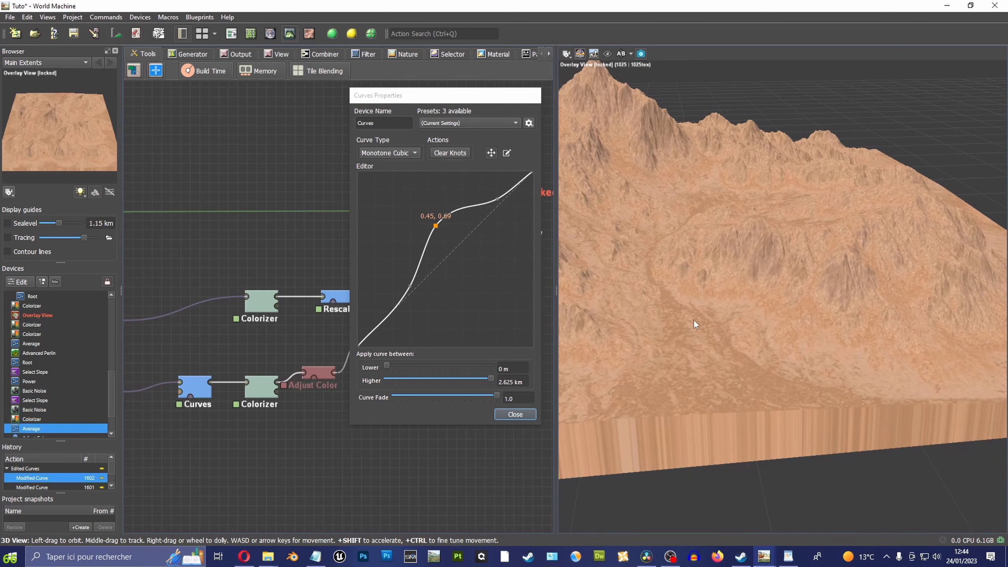
Step: Inspect the terrain edge, lower the input Curves' middle knot slightly, and close its properties
left_click_drag(746, 387, 623, 458)
left_click_drag(685, 413, 457, 291)
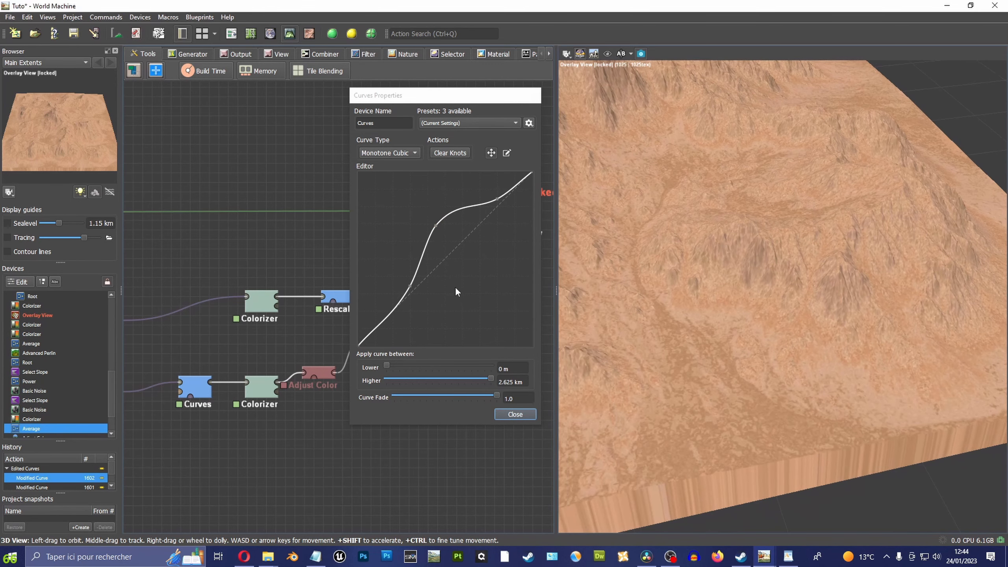
left_click(435, 225)
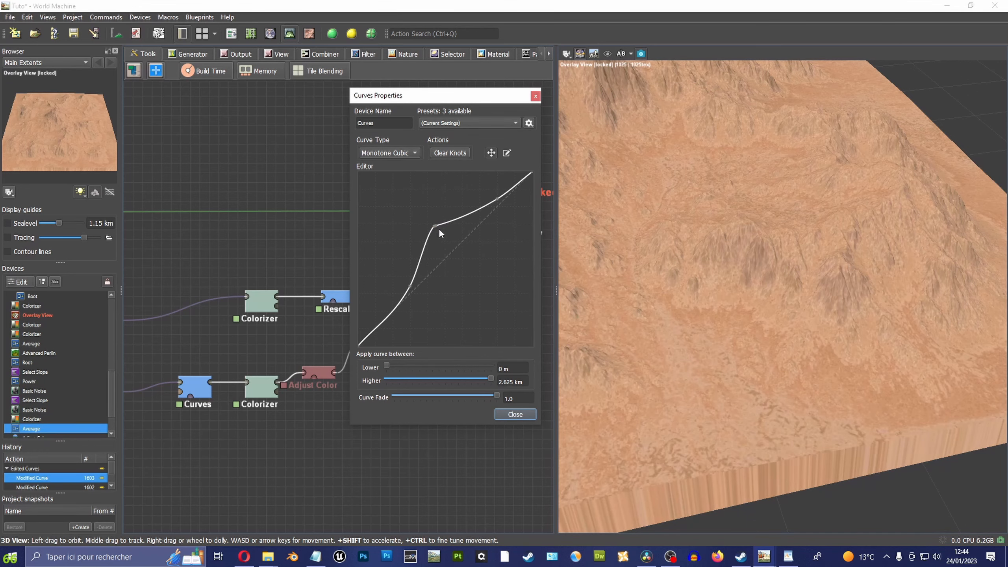
left_click_drag(434, 227, 438, 232)
left_click(515, 415)
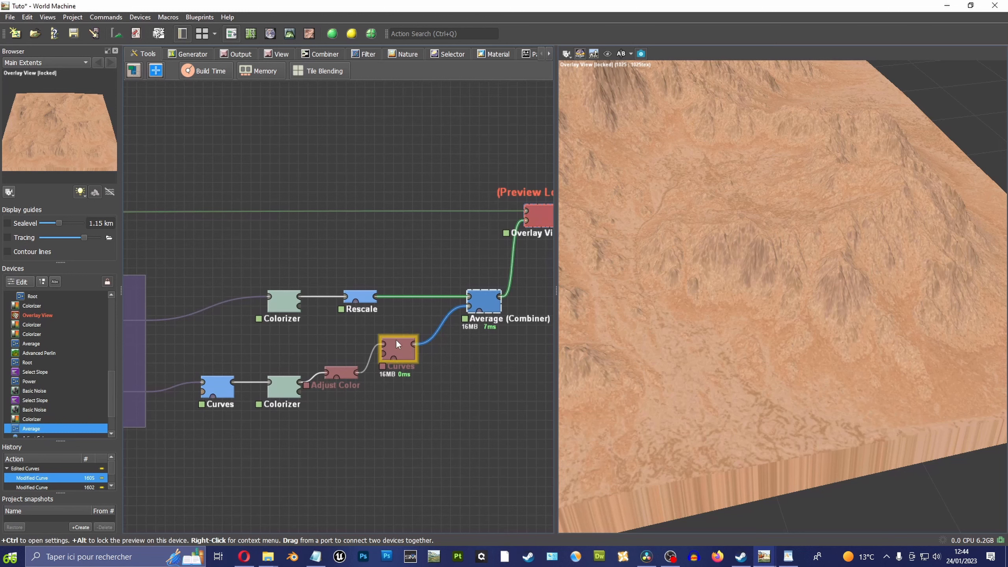
Step: Open the upper Colorizer's properties and reduce the Average combiner's strength to about 0.4
left_click_drag(312, 436, 413, 358)
double_click(288, 304)
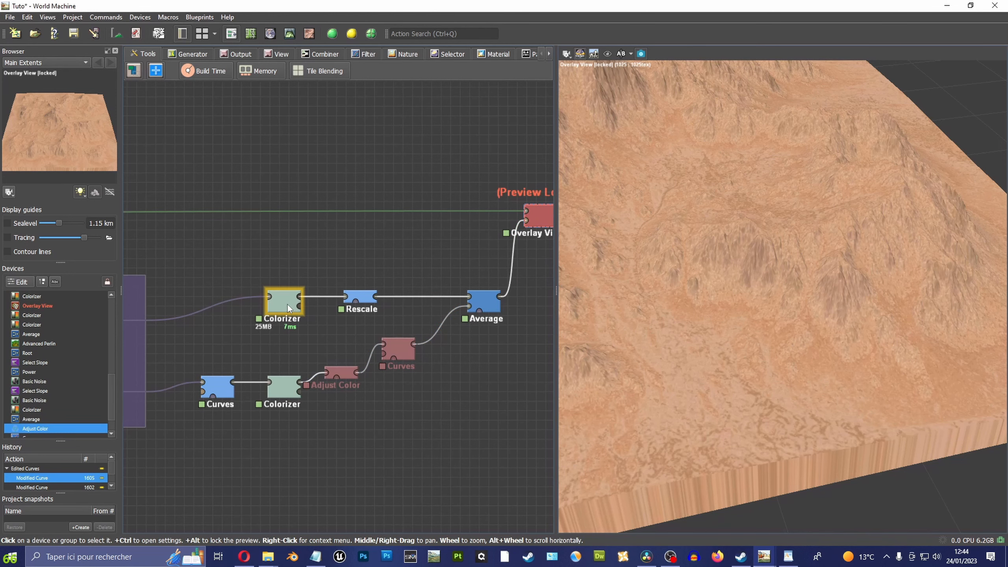
mouse_move(379, 219)
left_mouse_down()
mouse_move(408, 219)
mouse_move(379, 219)
left_mouse_up()
double_click(485, 302)
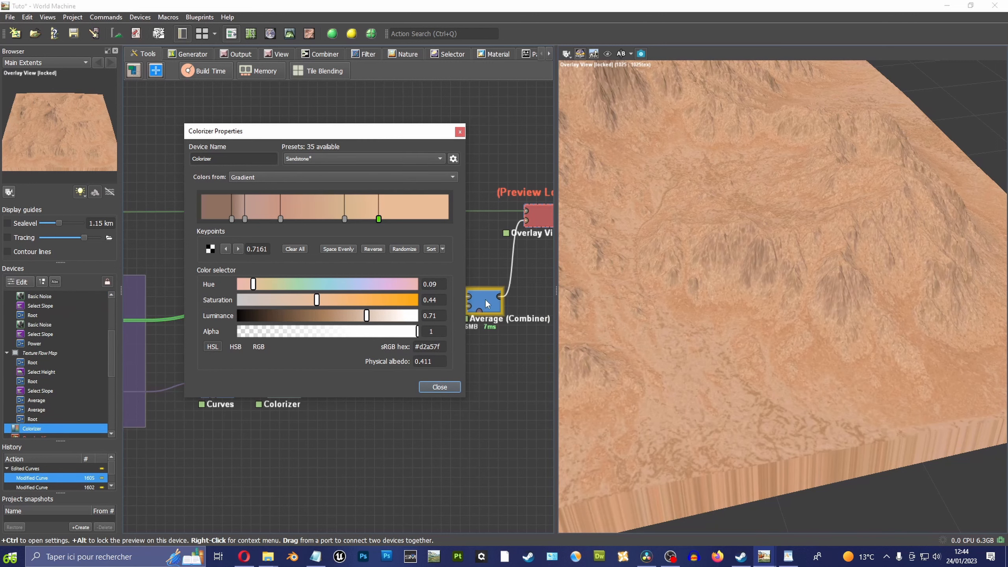
left_click_drag(504, 399, 481, 398)
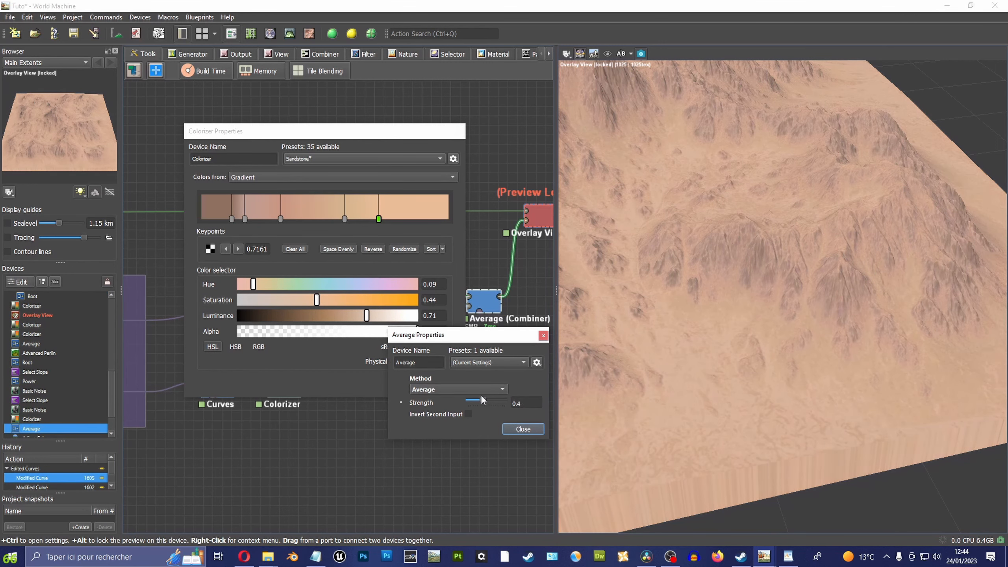
left_click(524, 429)
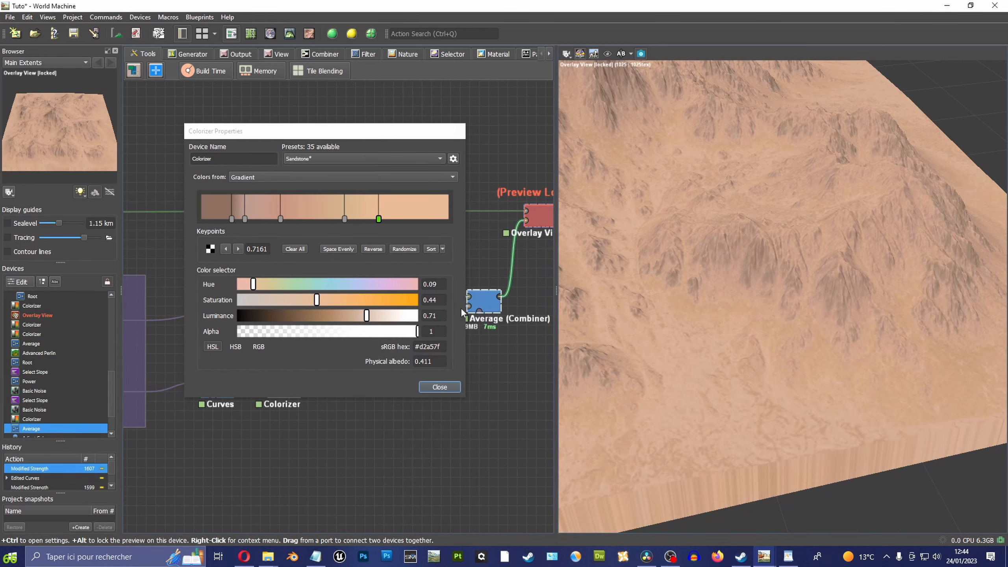
Step: Move the upper Colorizer's last gradient keypoint to 0.7034 and set its hue to 0.11, saturation to 0.54 and luminance to 0.81
left_click_drag(379, 219, 399, 219)
mouse_move(317, 299)
left_mouse_down()
mouse_move(404, 300)
mouse_move(320, 300)
left_mouse_up()
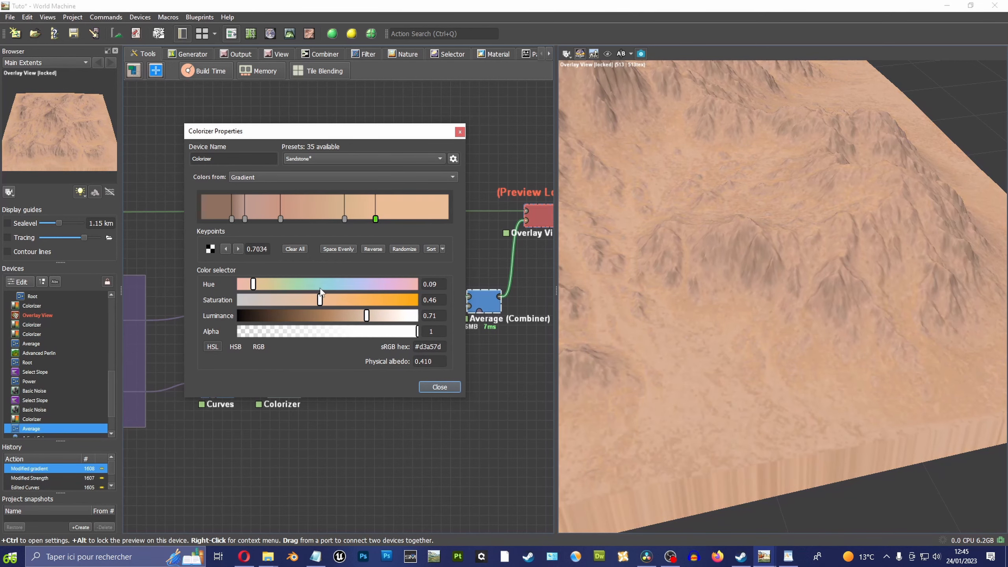
left_click_drag(253, 285, 256, 284)
left_click_drag(320, 300, 383, 319)
left_click_drag(651, 337, 619, 286)
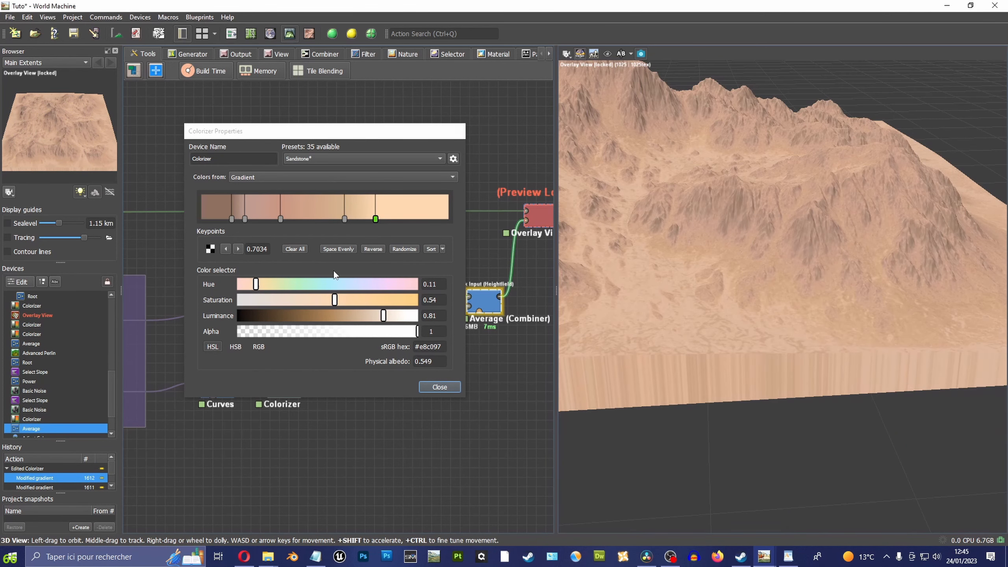
Step: Further increase the hue and saturation of the upper Colorizer's last keypoint, close its properties, and inspect the terrain closely
left_click_drag(257, 285, 264, 285)
left_click_drag(335, 300, 351, 299)
left_click_drag(619, 278, 708, 284)
scroll(784, 306, "up", 5)
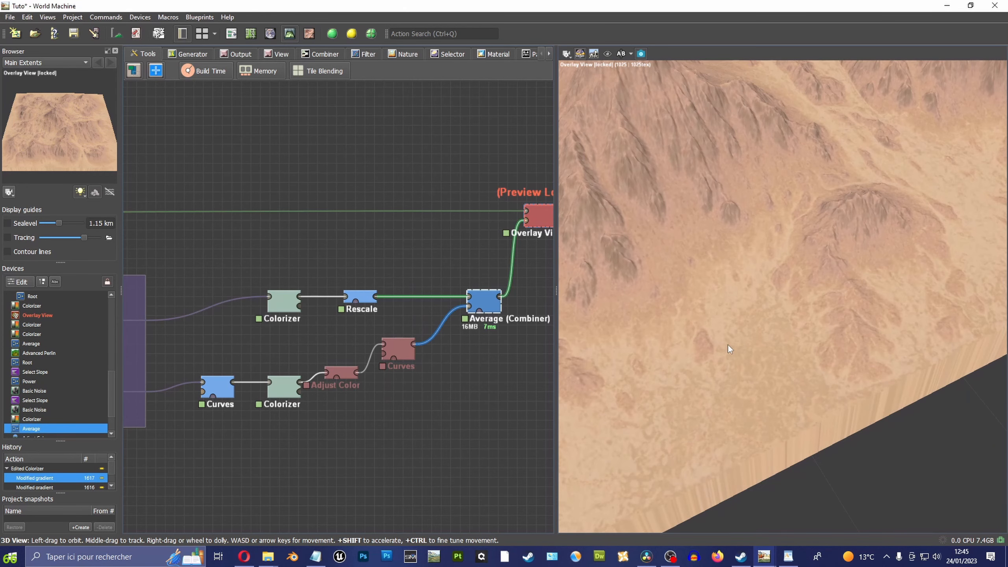
mouse_move(729, 346)
left_mouse_down()
mouse_move(726, 306)
mouse_move(824, 316)
mouse_move(733, 330)
left_mouse_up()
scroll(352, 378, "down", 5)
Step: Open the Power combiner in the Noise Pattern group and increase its strength beyond 0.1
left_click_drag(143, 399, 328, 336)
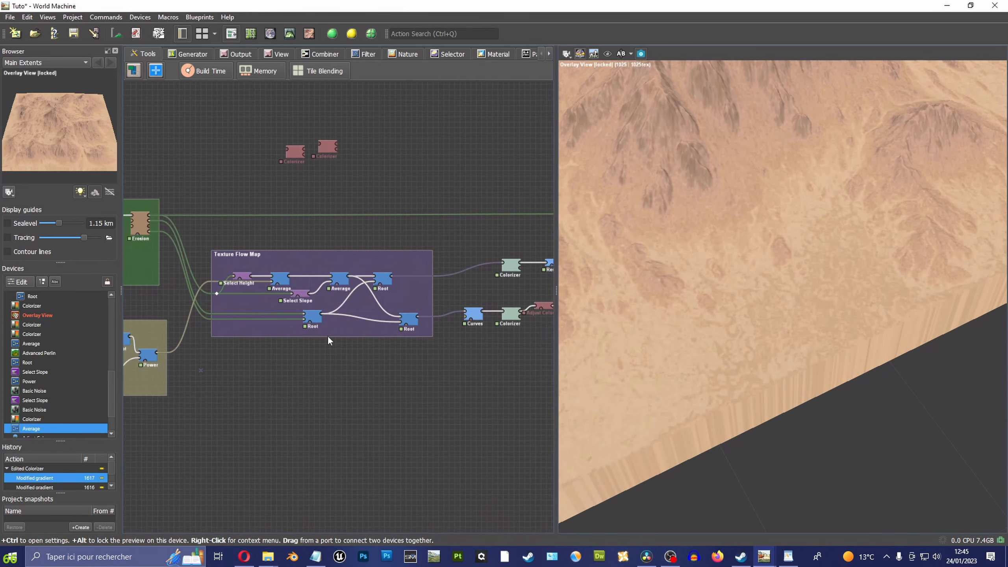
left_click_drag(199, 372, 366, 359)
scroll(339, 360, "up", 5)
scroll(373, 357, "up", 2)
double_click(341, 344)
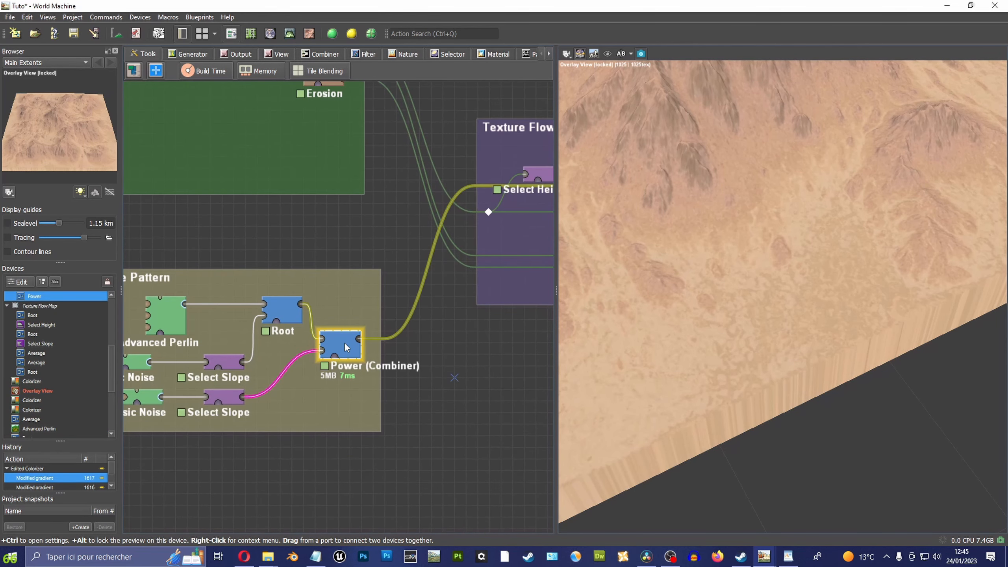
left_click_drag(564, 319, 554, 319)
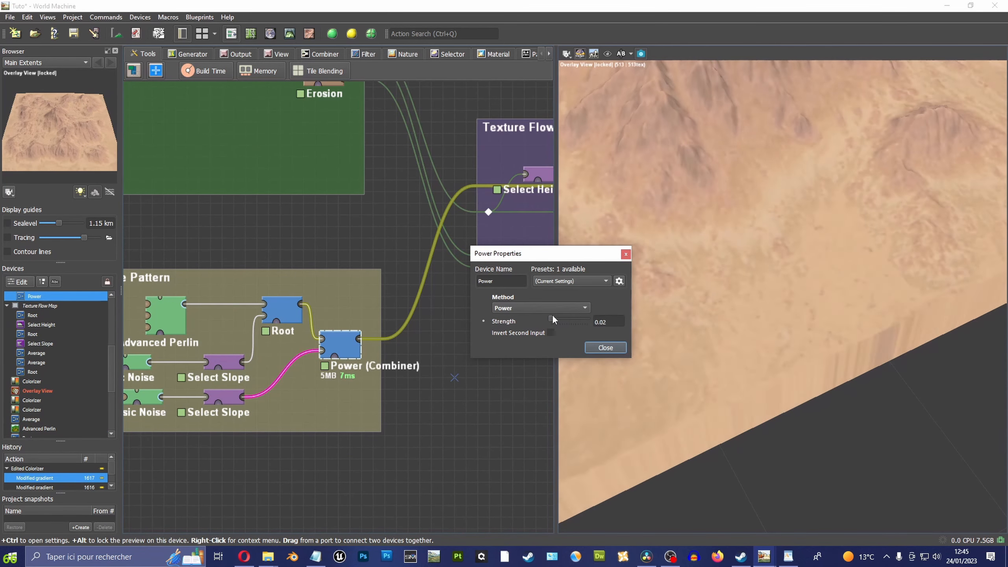
left_click_drag(733, 267, 655, 315)
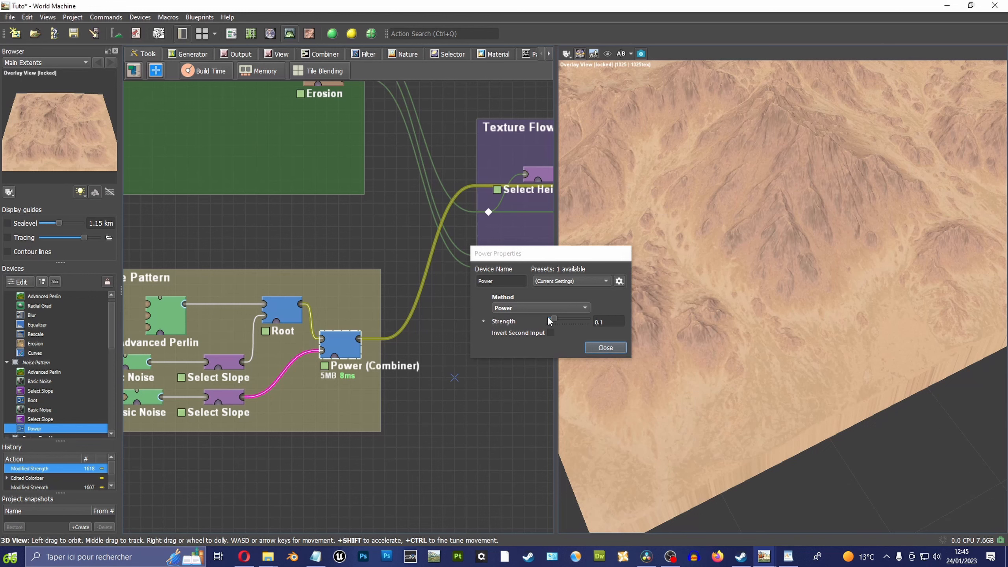
left_click_drag(549, 319, 582, 311)
Step: Inspect the terrain, lock the preview on the Power combiner and close its properties
left_click_drag(711, 246, 752, 336)
scroll(773, 211, "down", 5)
left_click(606, 343)
left_click(323, 365)
left_click(605, 347)
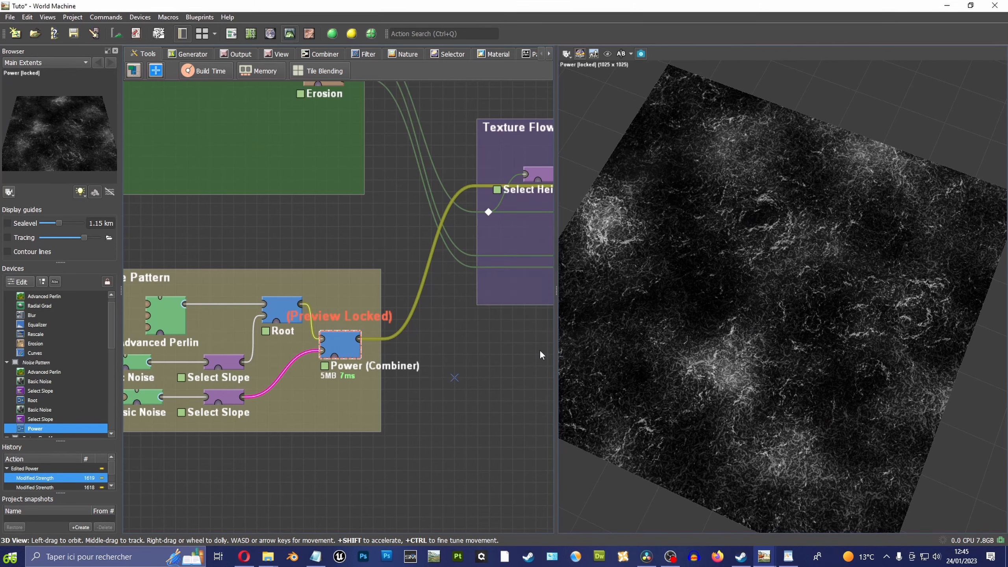
Step: Lock the preview back on the Overlay View and inspect the colored terrain
scroll(409, 340, "down", 3)
middle_click_drag(409, 338, 175, 344)
middle_click_drag(544, 285, 265, 325)
scroll(501, 312, "up", 2)
middle_click_drag(501, 312, 475, 322)
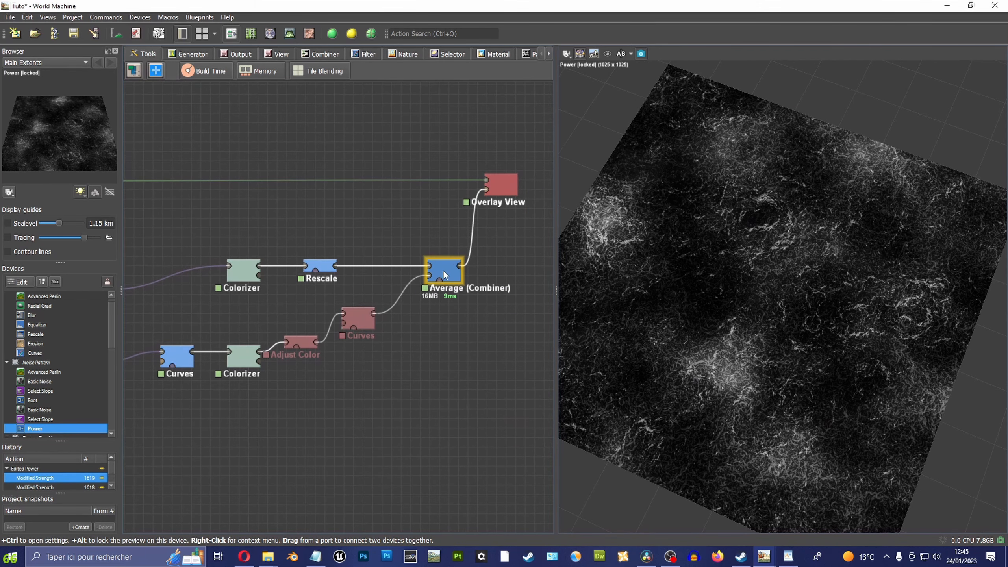
left_click(510, 192, "alt")
scroll(780, 269, "up", 6)
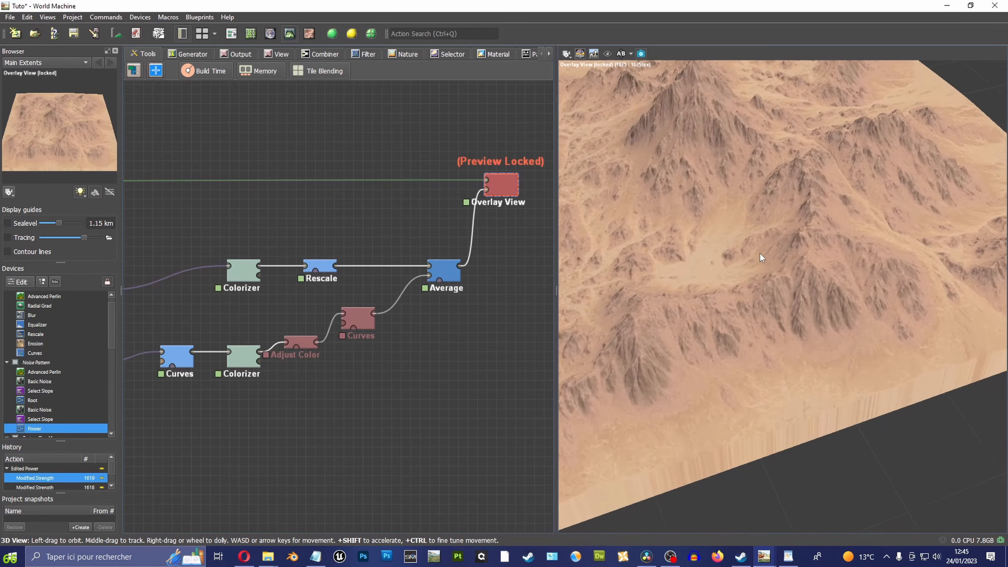
left_click_drag(722, 228, 755, 228)
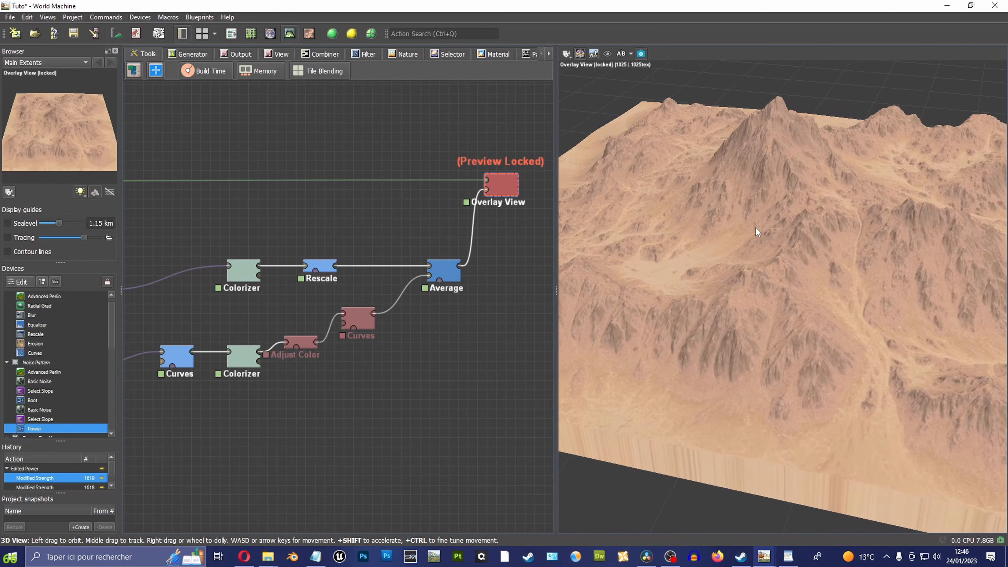
Step: Save the project, widen the 3D view and examine the mountain peak from a lower angle
left_click(73, 33)
mouse_move(555, 287)
left_mouse_down()
mouse_move(502, 282)
mouse_move(550, 289)
left_mouse_up()
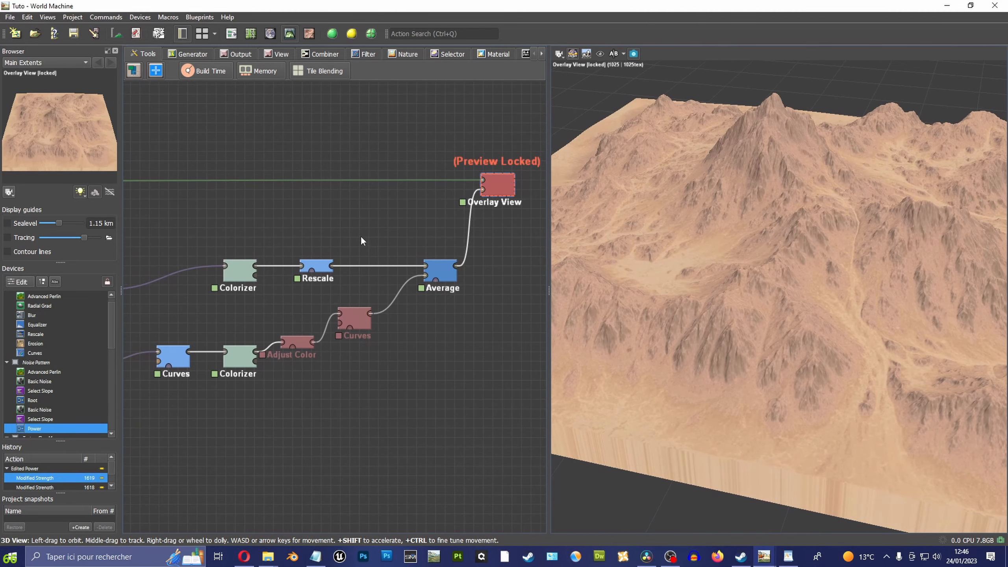
left_click_drag(666, 268, 830, 242)
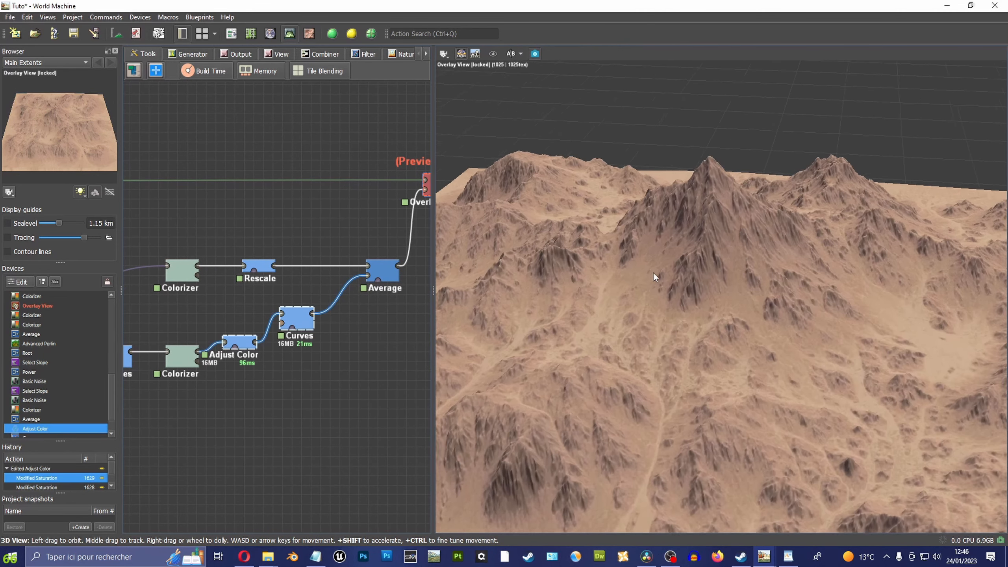
left_click_drag(653, 272, 589, 250)
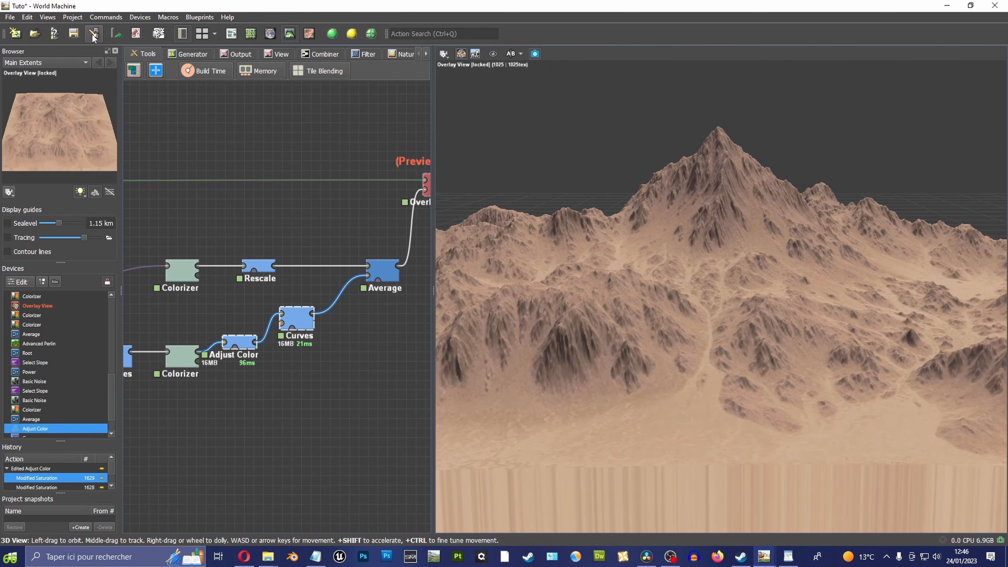
Step: Save the project again, turn the terrain and close the statistics of the 4097 x 4097 build
left_click(73, 33)
left_click_drag(433, 188, 615, 188)
left_click_drag(683, 215, 792, 257)
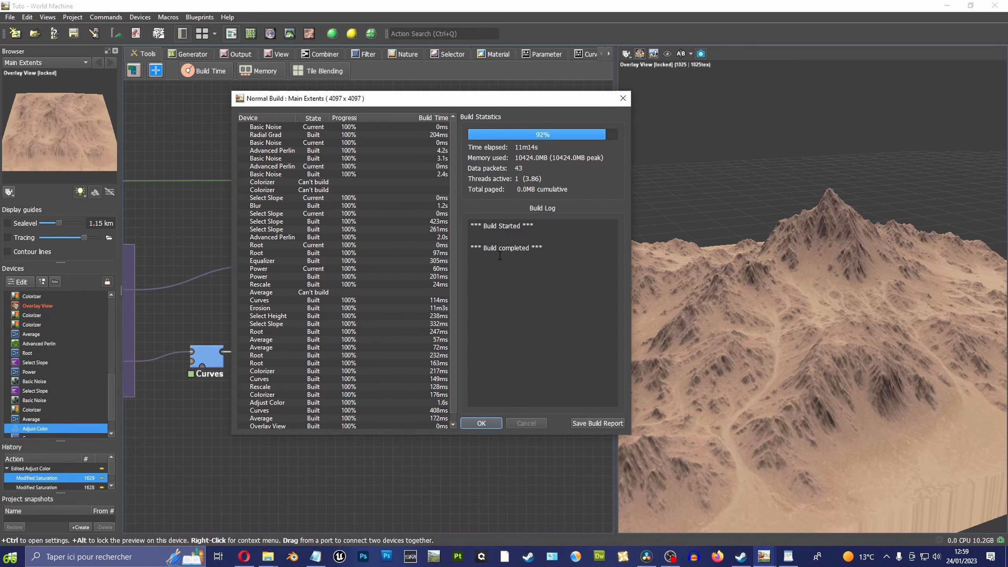
left_click(481, 423)
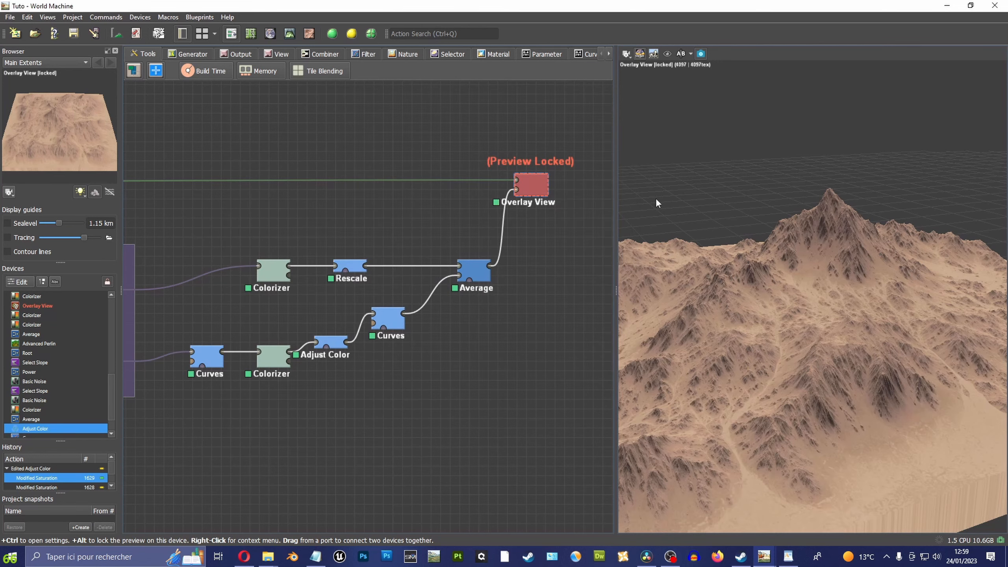
Step: Examine the peak and slopes of the high-resolution terrain in the 3D view
left_click_drag(617, 214, 381, 222)
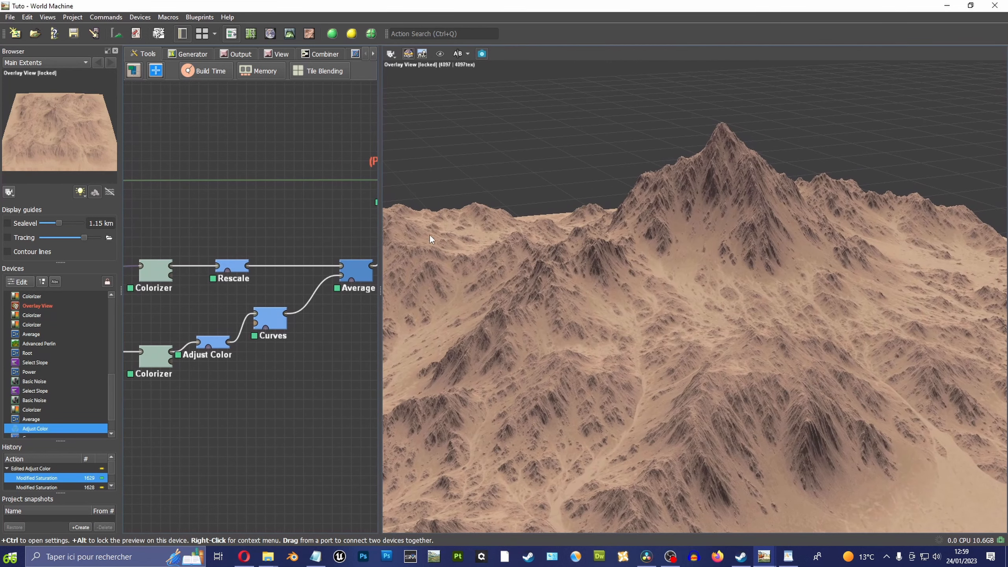
mouse_move(622, 249)
left_mouse_down()
mouse_move(607, 238)
mouse_move(542, 244)
mouse_move(615, 252)
mouse_move(608, 265)
mouse_move(635, 248)
mouse_move(686, 242)
mouse_move(641, 194)
mouse_move(682, 188)
mouse_move(643, 226)
mouse_move(603, 224)
mouse_move(712, 240)
mouse_move(648, 269)
mouse_move(813, 269)
mouse_move(709, 269)
mouse_move(709, 246)
mouse_move(675, 242)
mouse_move(743, 232)
mouse_move(548, 251)
mouse_move(705, 293)
mouse_move(560, 285)
mouse_move(644, 287)
mouse_move(709, 271)
mouse_move(664, 251)
mouse_move(812, 262)
mouse_move(714, 273)
mouse_move(718, 245)
mouse_move(645, 237)
mouse_move(722, 241)
mouse_move(615, 258)
left_mouse_up()
left_click_drag(380, 253, 616, 246)
scroll(373, 218, "down", 3)
middle_click_drag(301, 208, 579, 236)
scroll(752, 243, "up", 5)
left_click_drag(780, 248, 809, 242)
Step: Open the Erosion device's properties, show its advanced settings and close them after review
middle_click_drag(200, 229, 372, 246)
scroll(371, 246, "up", 3)
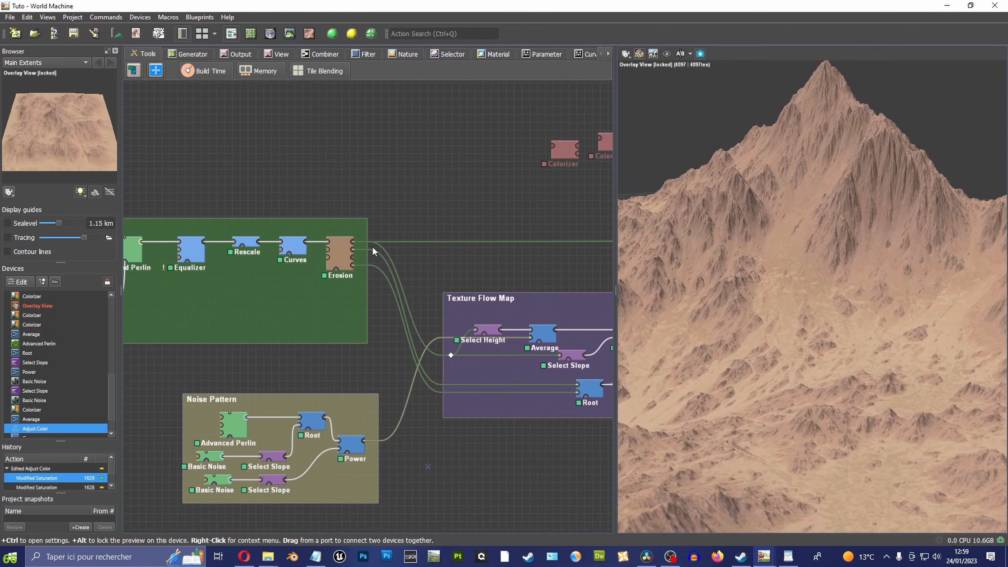
double_click(339, 253)
left_click_drag(549, 255, 463, 174)
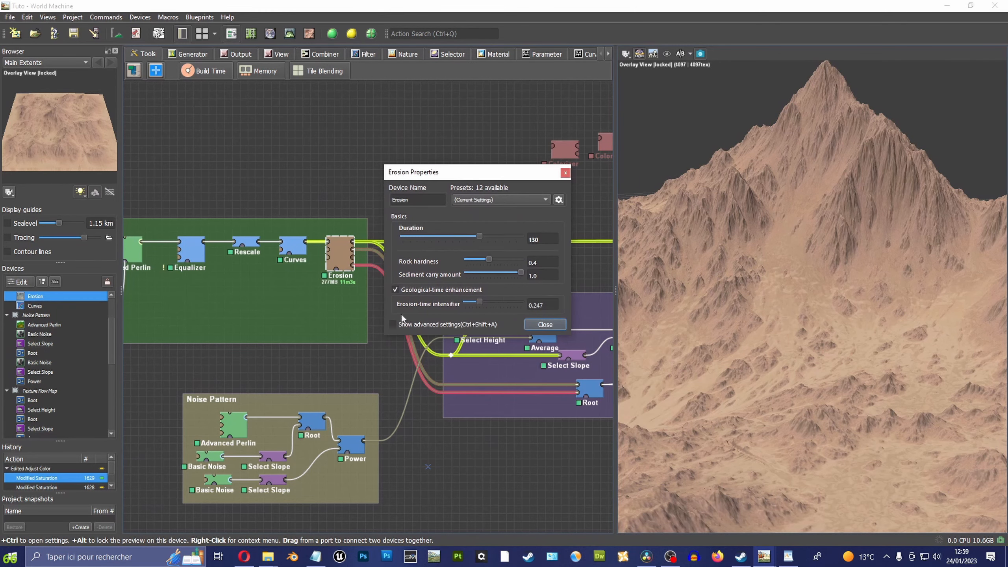
left_click(393, 325)
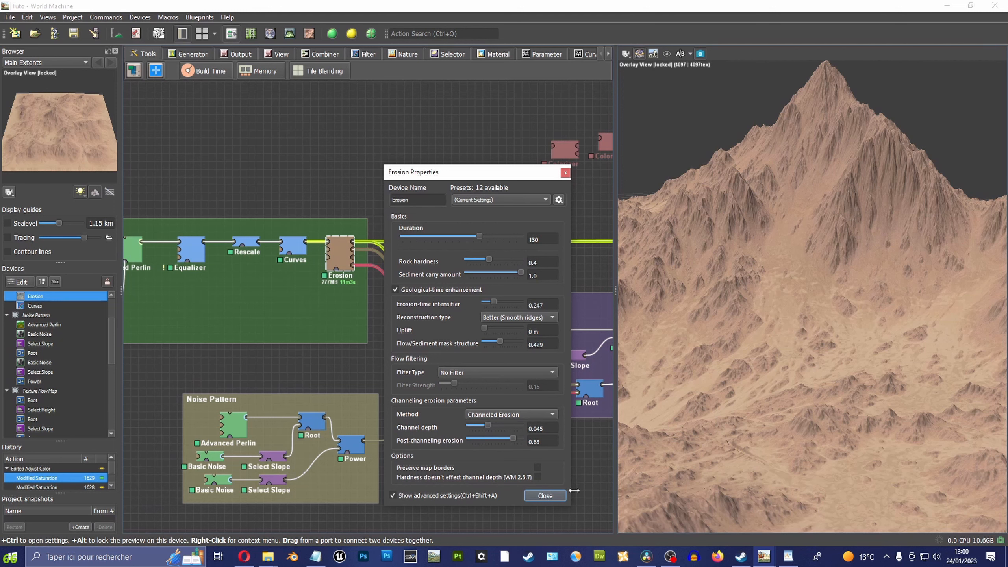
left_click(545, 496)
Step: Examine the eroded ridges, valleys and flow channels across the terrain from several angles
left_click_drag(615, 278, 343, 278)
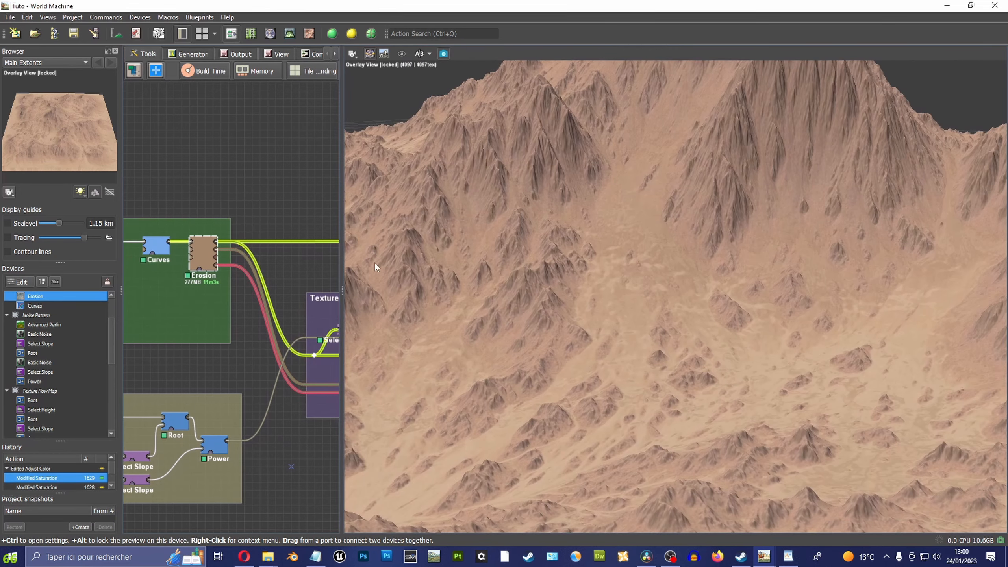
scroll(545, 238, "down", 7)
mouse_move(579, 234)
left_mouse_down()
mouse_move(637, 259)
mouse_move(588, 250)
left_mouse_up()
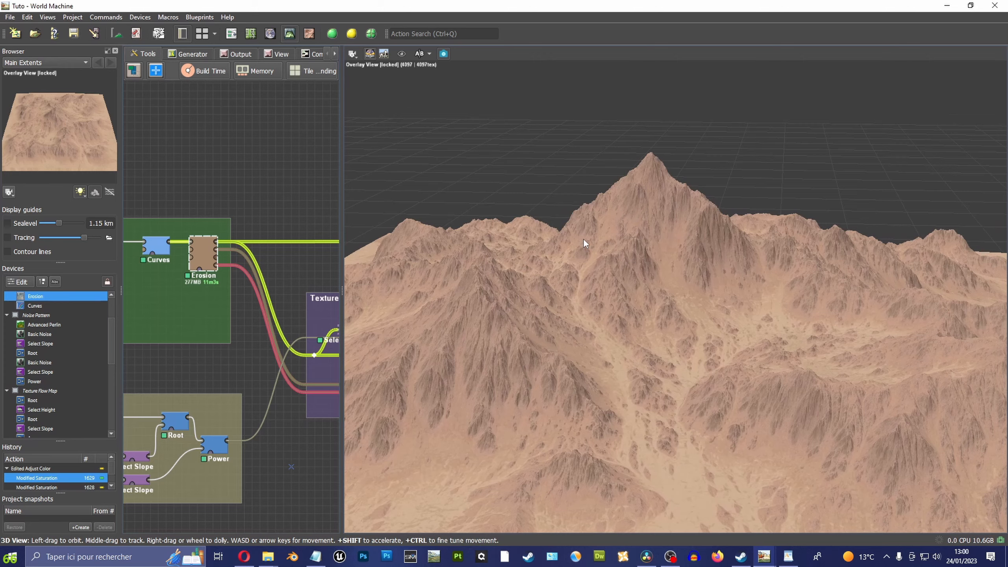
left_click_drag(342, 239, 394, 239)
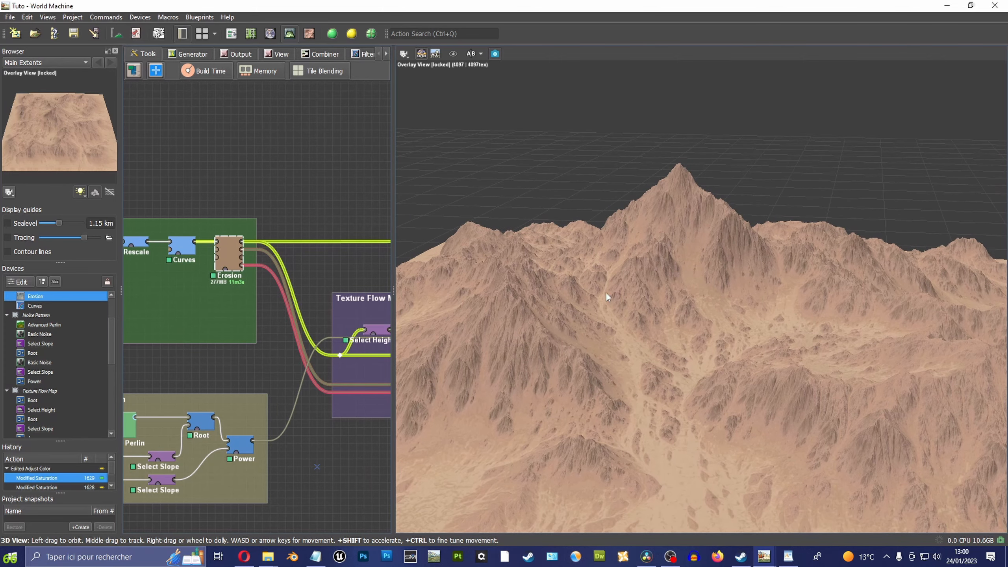
left_click_drag(607, 293, 689, 263)
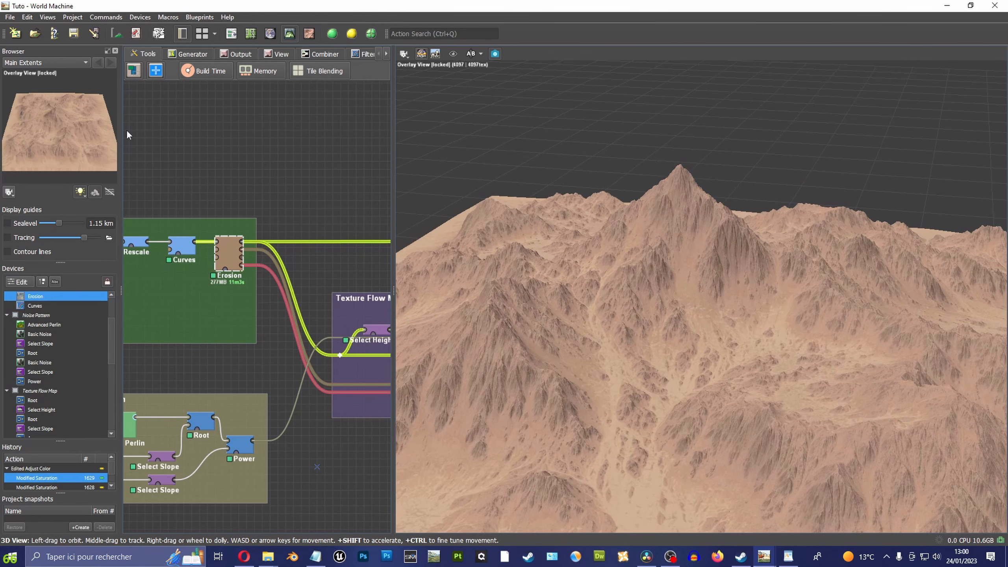
mouse_move(63, 150)
left_mouse_down()
mouse_move(101, 153)
mouse_move(72, 144)
left_mouse_up()
left_click_drag(635, 246, 651, 298)
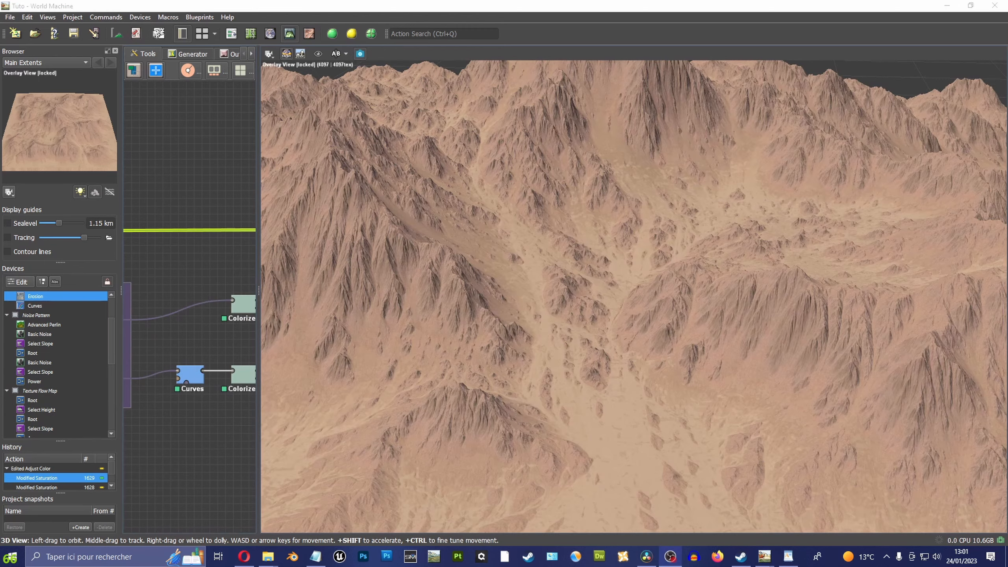
left_click_drag(525, 248, 516, 242)
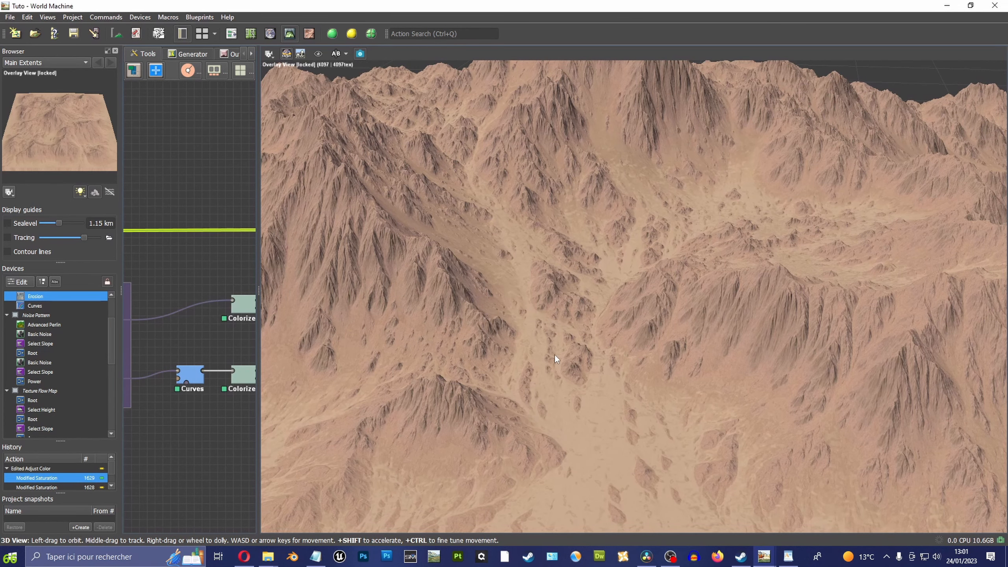
left_click_drag(578, 398, 604, 309)
left_click_drag(732, 191, 638, 202)
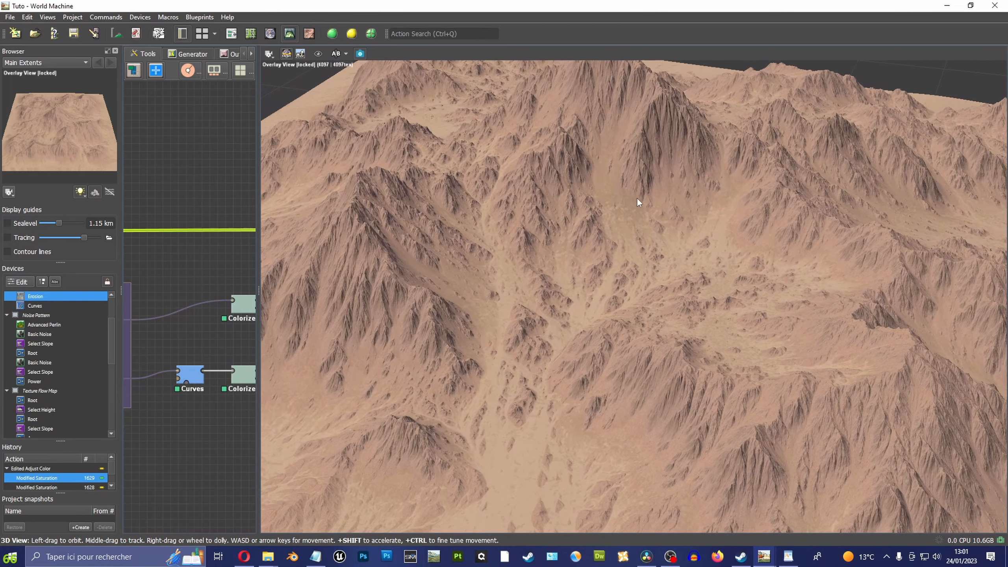
left_click_drag(551, 306, 512, 183)
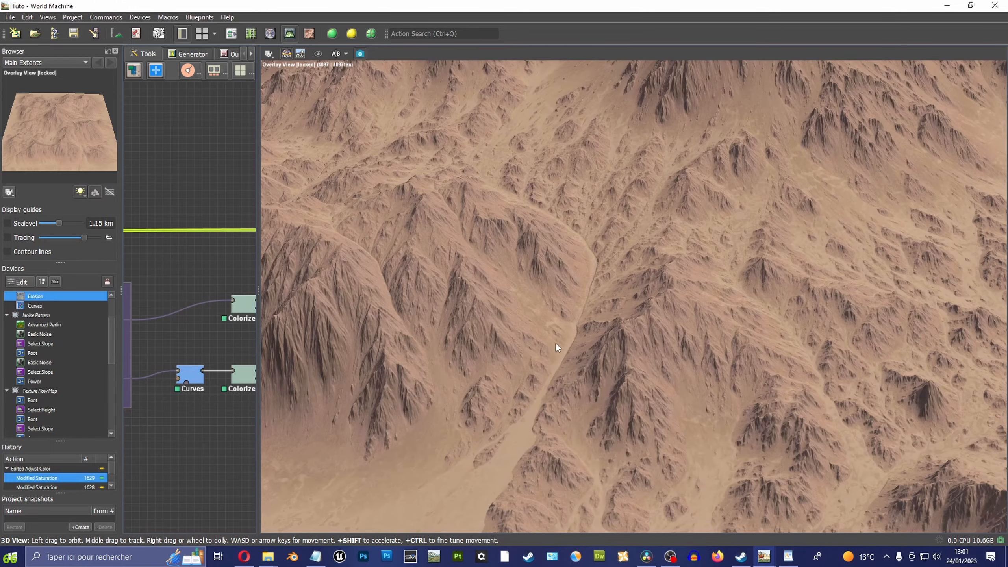
left_click_drag(476, 434, 350, 277)
Step: Reopen the Erosion device's properties, reduce the channel depth to 0.01 and inspect the slopes
left_click_drag(258, 278, 541, 254)
scroll(417, 246, "down", 1)
left_click_drag(390, 248, 591, 299)
scroll(241, 293, "up", 2)
left_click_drag(241, 293, 450, 273)
scroll(342, 275, "up", 2)
double_click(342, 275)
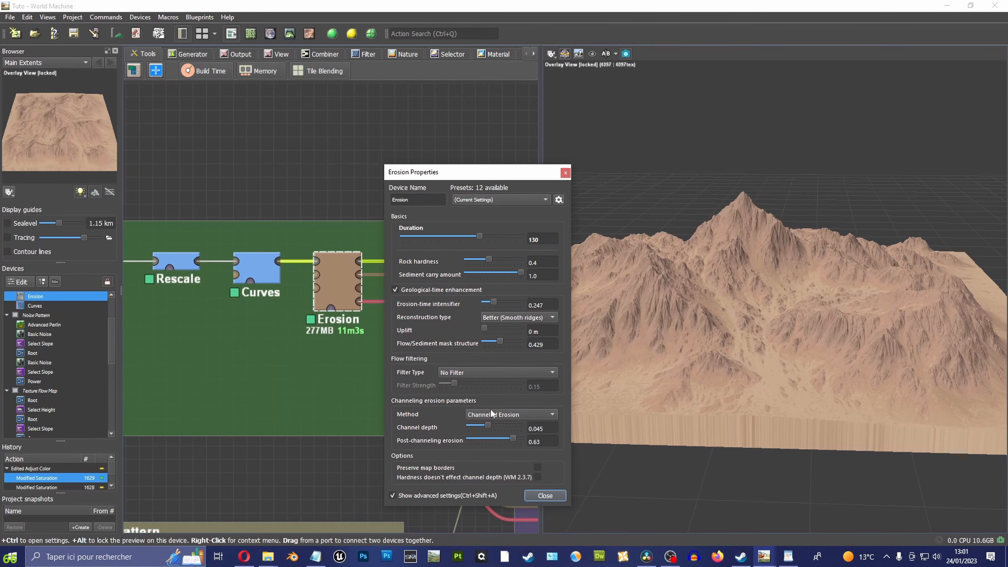
left_click_drag(676, 297, 591, 113)
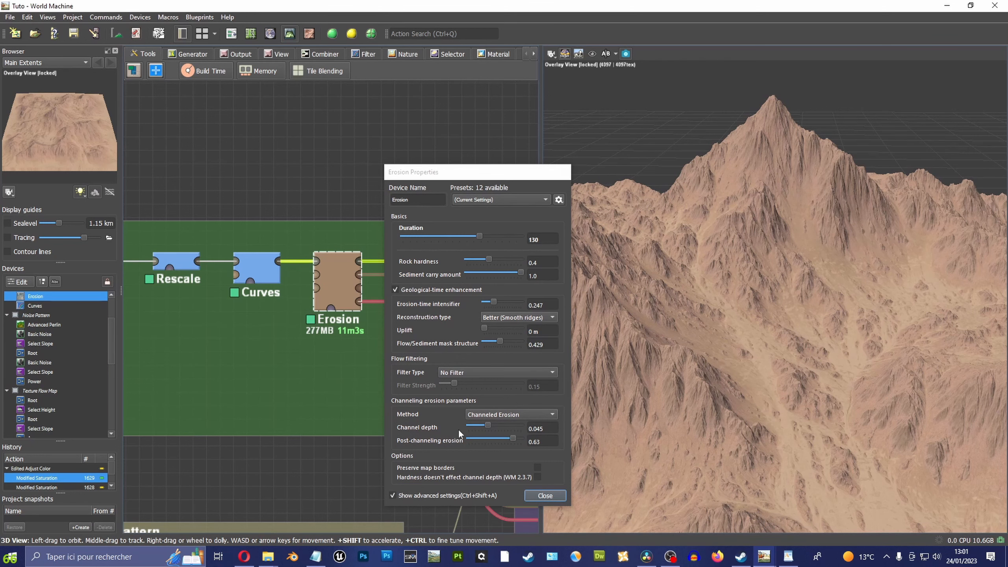
left_click_drag(484, 425, 470, 423)
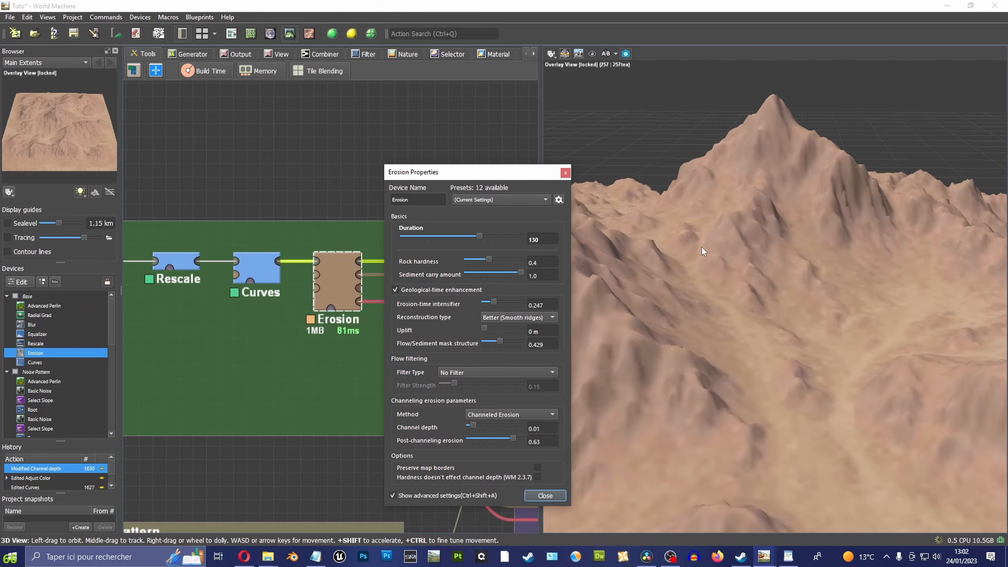
left_click(682, 249)
left_click_drag(682, 252, 731, 247)
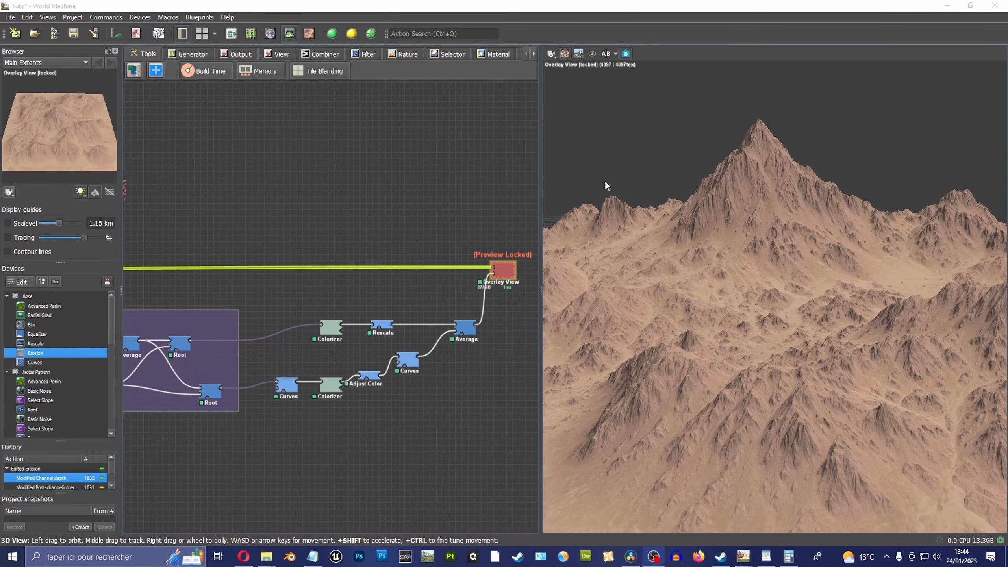
Step: Examine the rebuilt terrain's peak, foothills and edges from several distances
left_click_drag(542, 168, 486, 169)
scroll(650, 234, "up", 3)
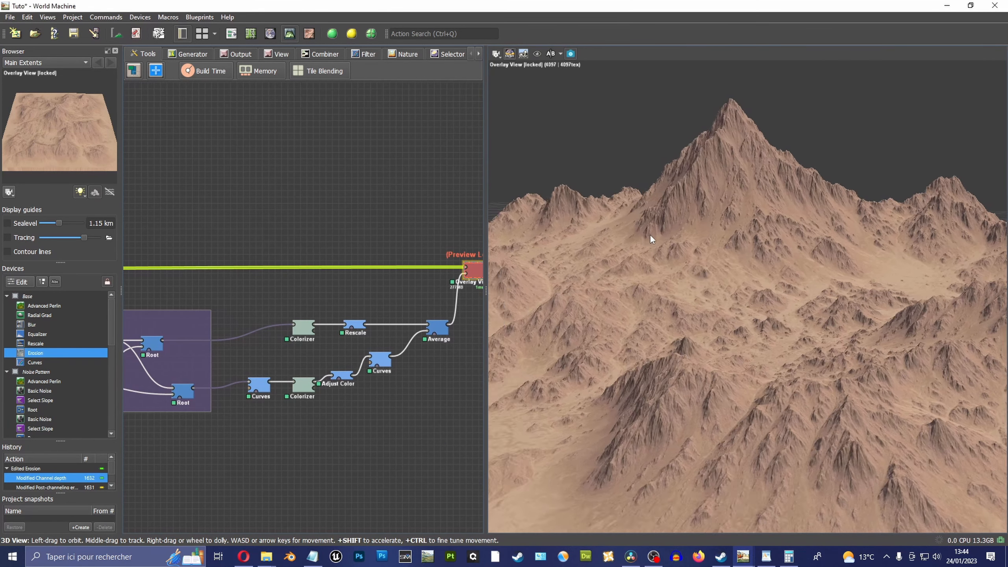
left_click_drag(700, 243, 729, 240)
left_click_drag(716, 309, 676, 299)
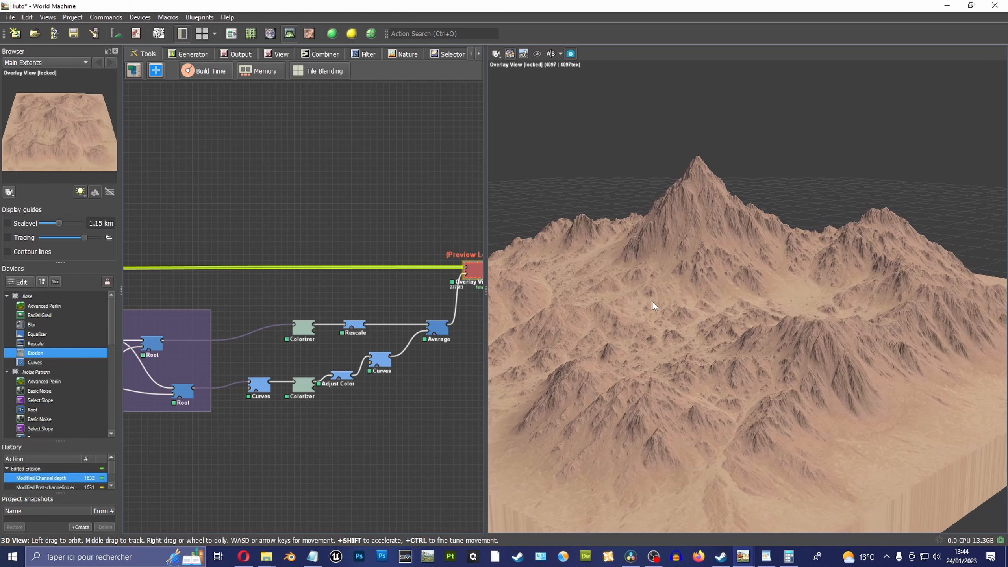
left_click_drag(485, 243, 615, 243)
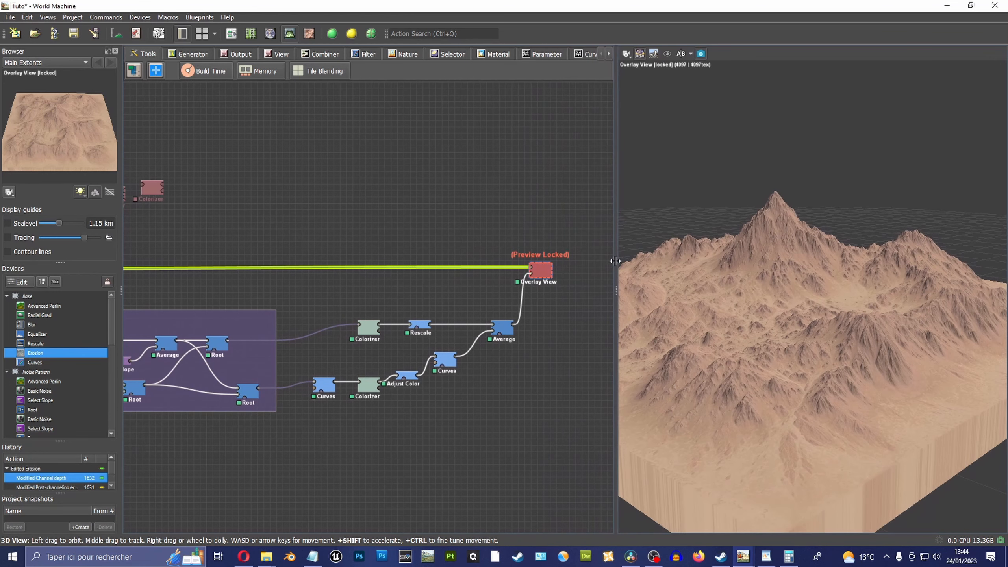
Step: Group the Colorizer, Rescale, Average, Adjust Color and Curves devices feeding the Overlay View, and shrink the group frame closely around them
scroll(362, 371, "up", 2)
middle_click_drag(421, 389, 373, 379)
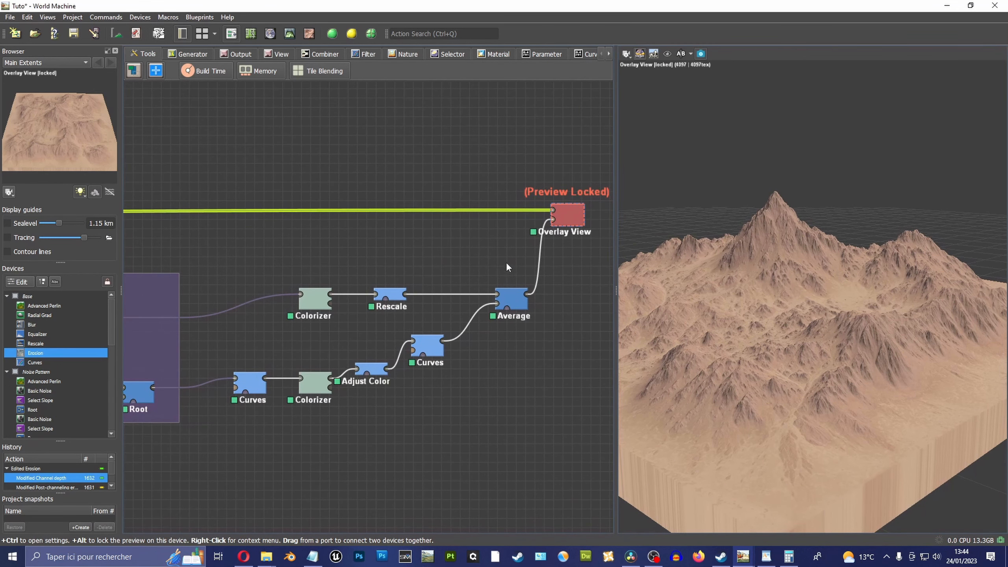
key("alt+Tab")
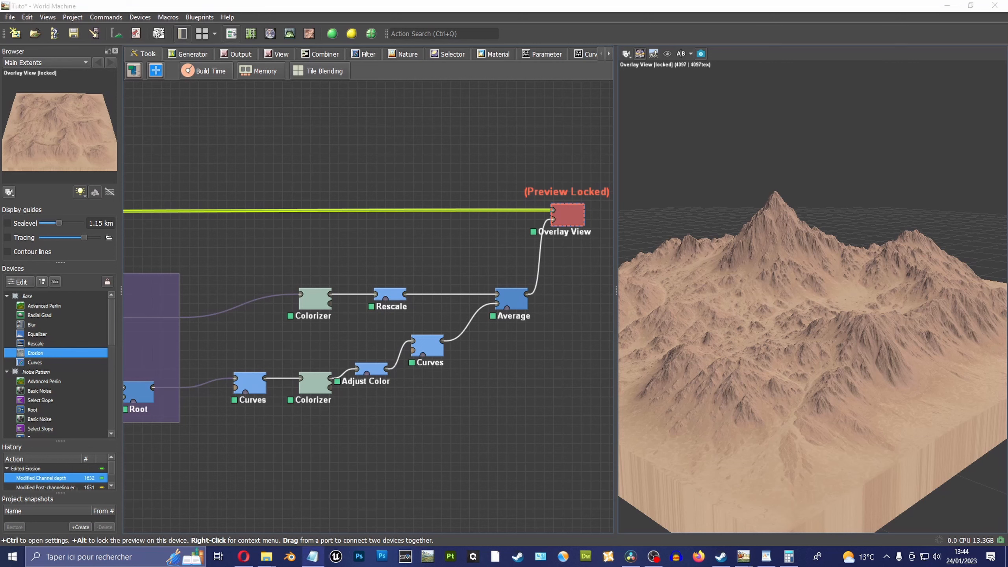
left_click_drag(567, 288, 222, 429)
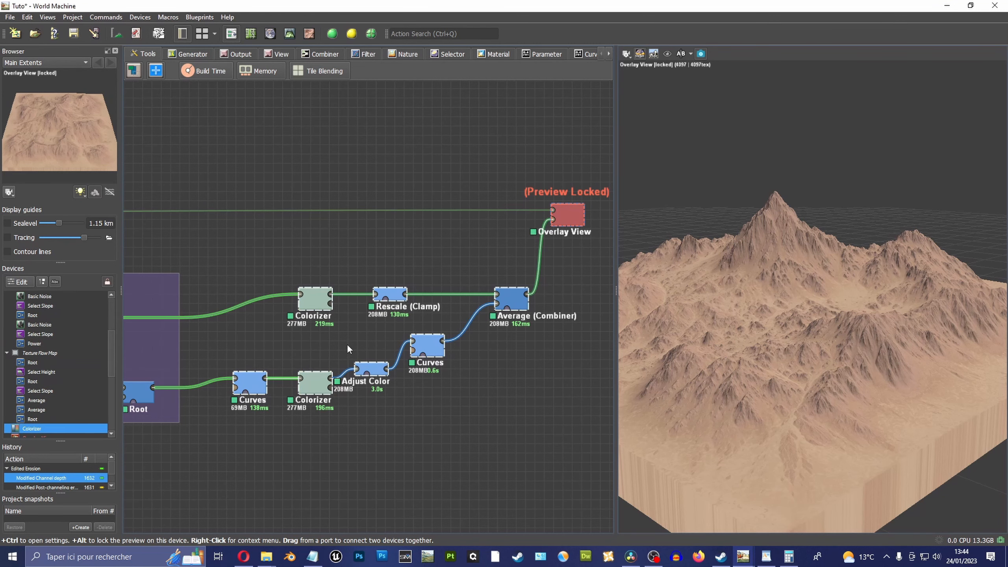
key("ctrl+g")
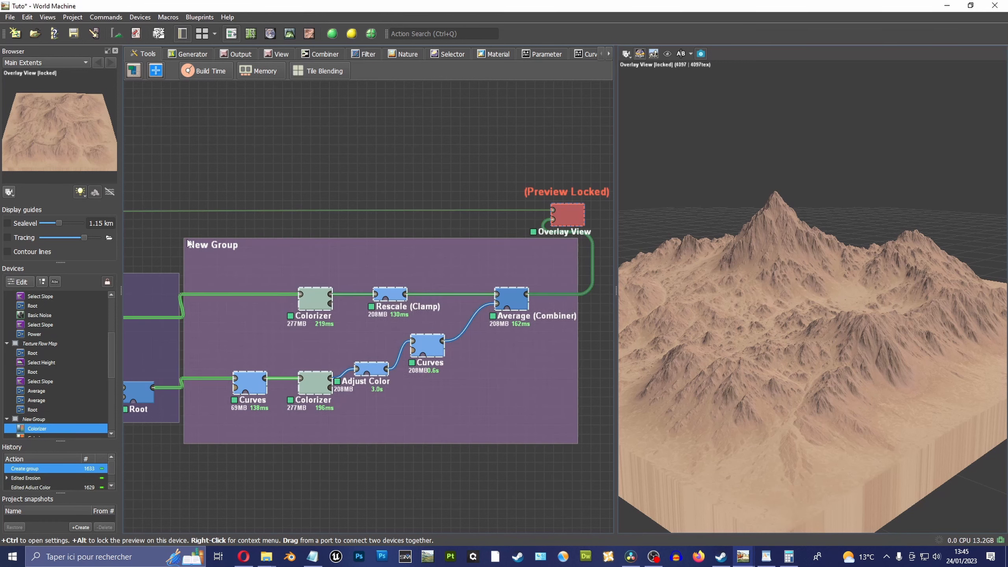
left_click_drag(185, 239, 221, 270)
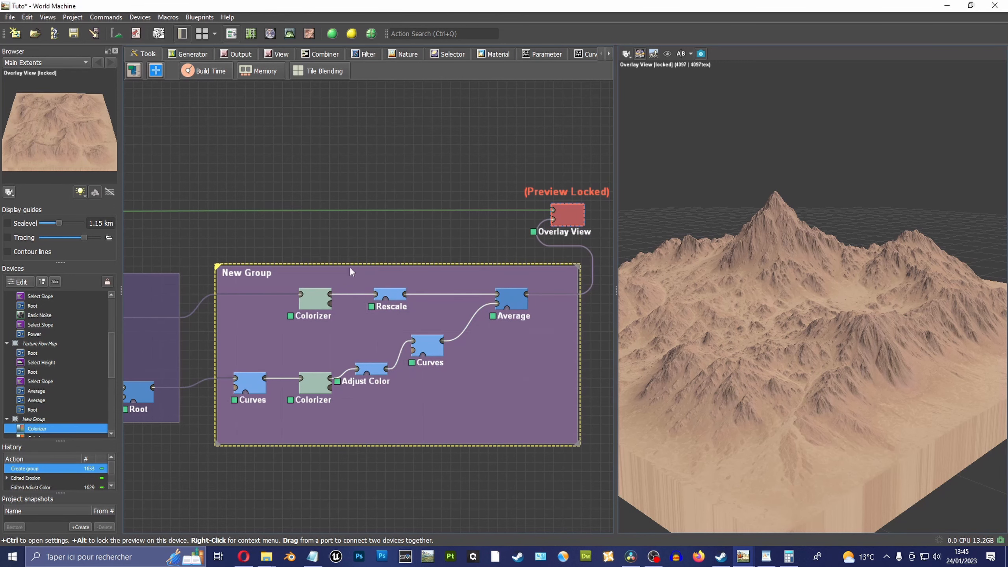
left_click_drag(350, 267, 335, 274)
left_click_drag(577, 448, 544, 416)
Step: Give the new group an orange-red background and rename it "Color Setup"
left_click(492, 357)
double_click(492, 356)
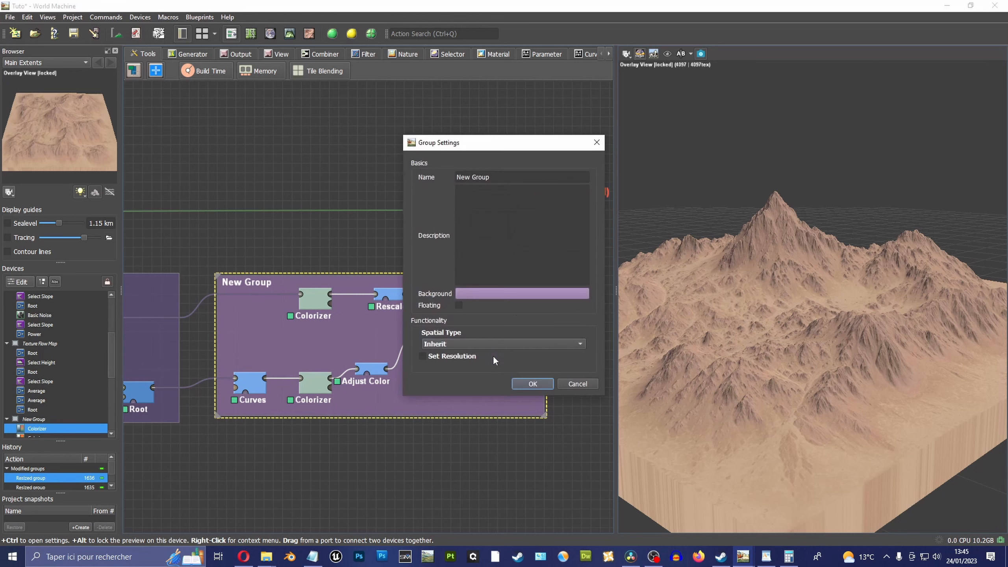
left_click(503, 291)
left_click(592, 193)
mouse_move(591, 193)
left_mouse_down()
mouse_move(609, 187)
mouse_move(628, 209)
mouse_move(608, 185)
left_mouse_up()
left_click(565, 375)
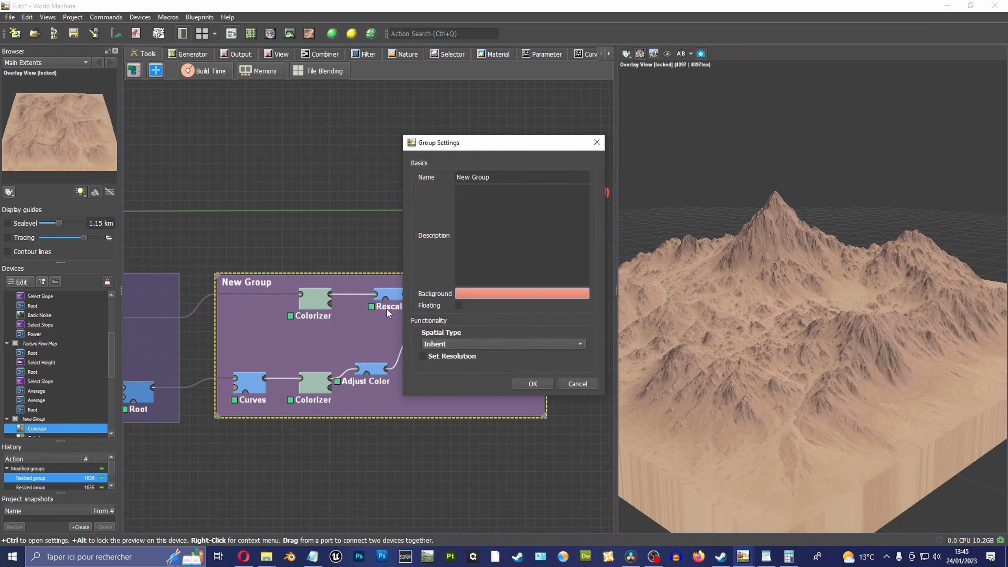
left_click(506, 178)
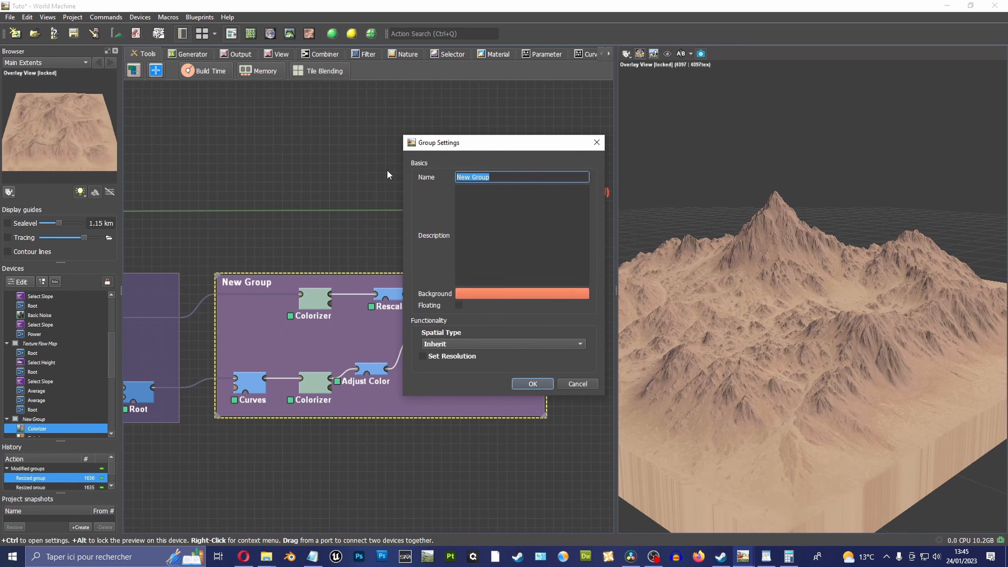
type("Color Setp")
key("BackSpace")
type("up")
key("Return")
Step: Examine the colorized mountain's peak, slopes and valleys from several sides in both the large 3D view and the small preview
scroll(342, 226, "down", 3)
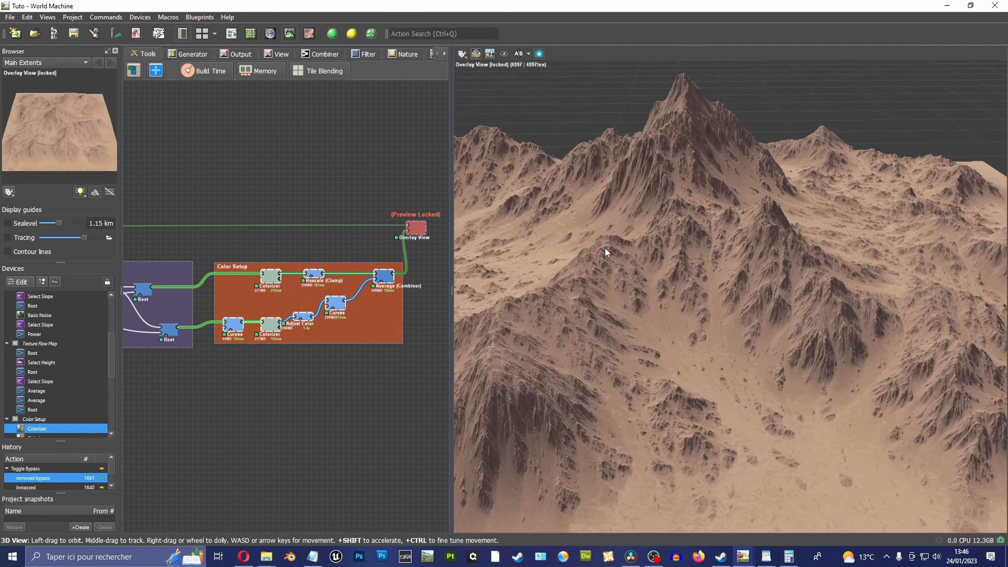
left_click_drag(606, 249, 534, 243)
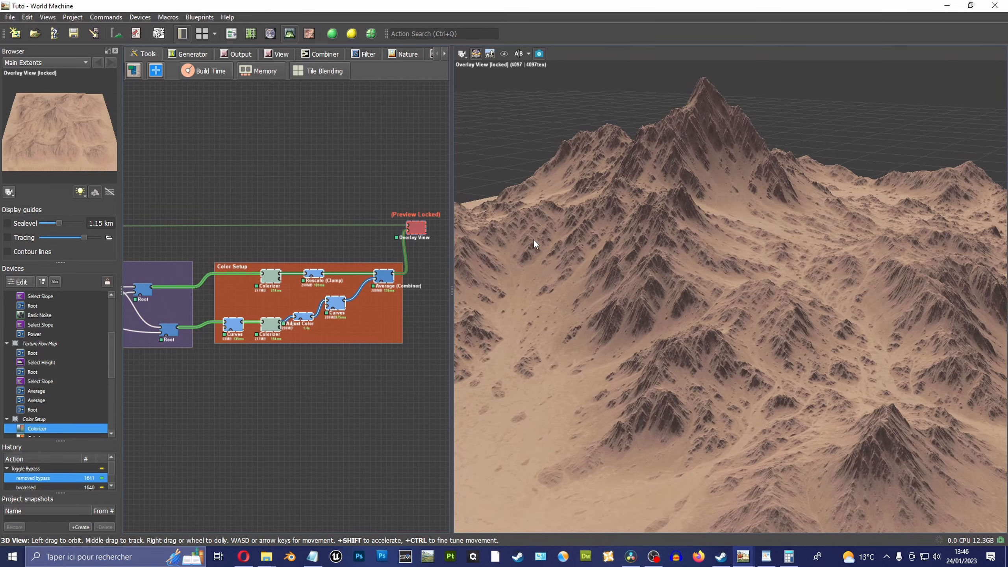
left_click_drag(725, 379, 730, 374)
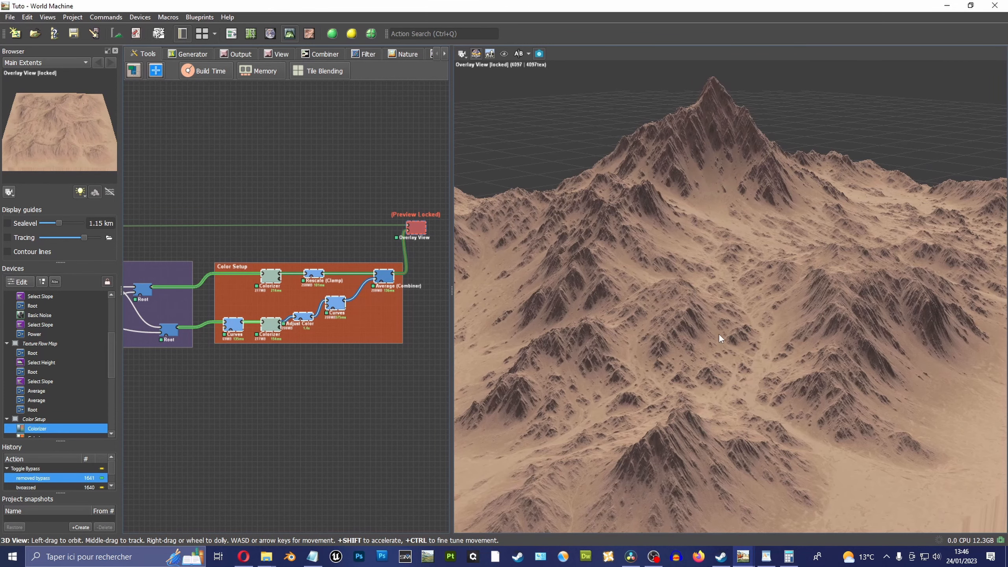
left_click_drag(721, 338, 619, 295)
mouse_move(24, 123)
left_mouse_down()
mouse_move(134, 120)
mouse_move(42, 126)
mouse_move(49, 120)
left_mouse_up()
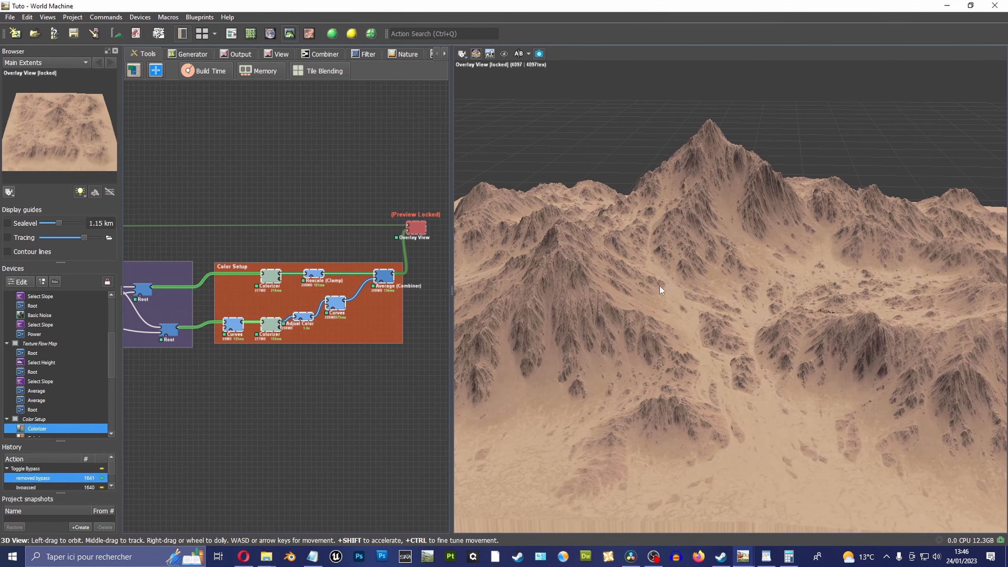
left_click_drag(661, 290, 656, 269)
left_click_drag(52, 137, 57, 130)
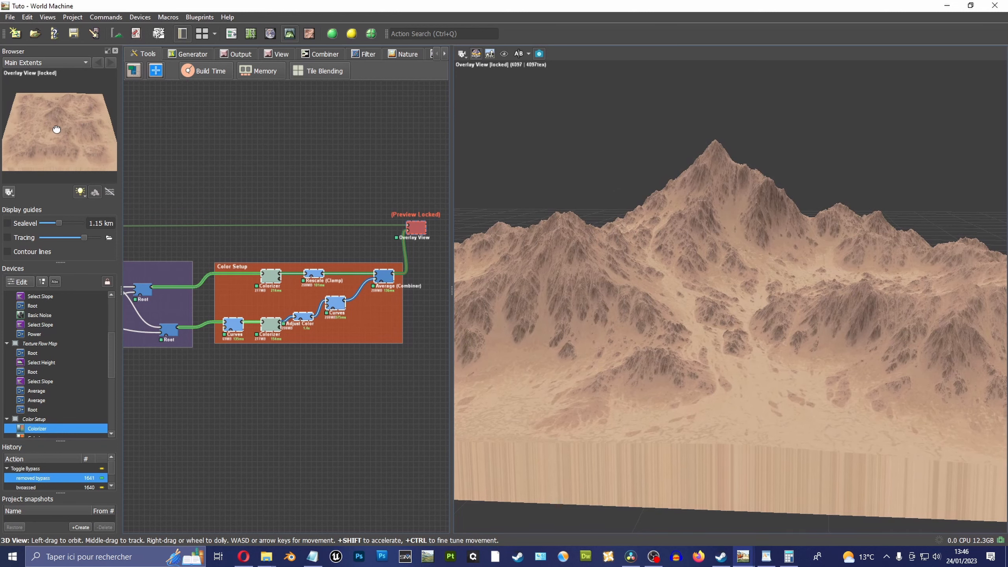
left_click_drag(579, 236, 736, 221)
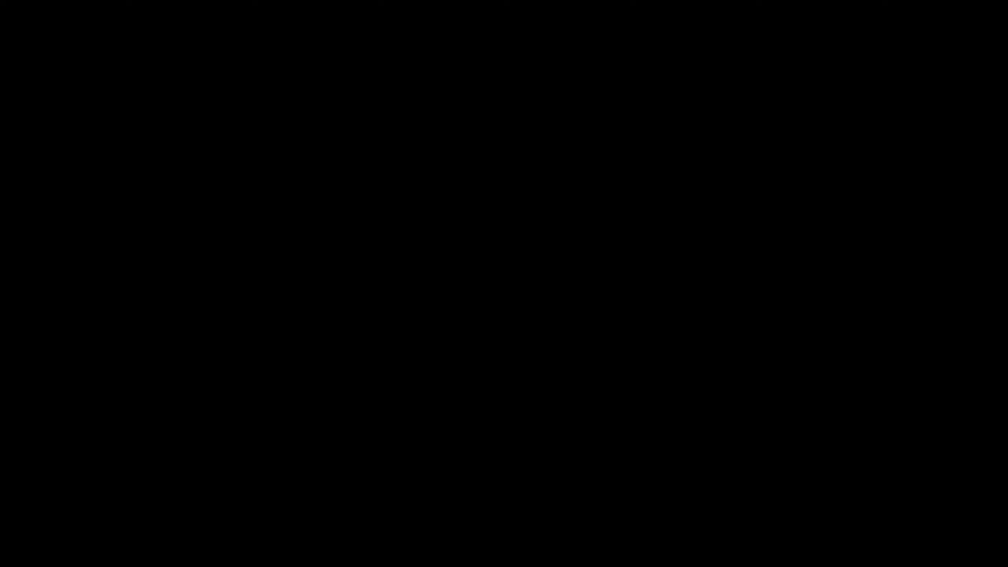